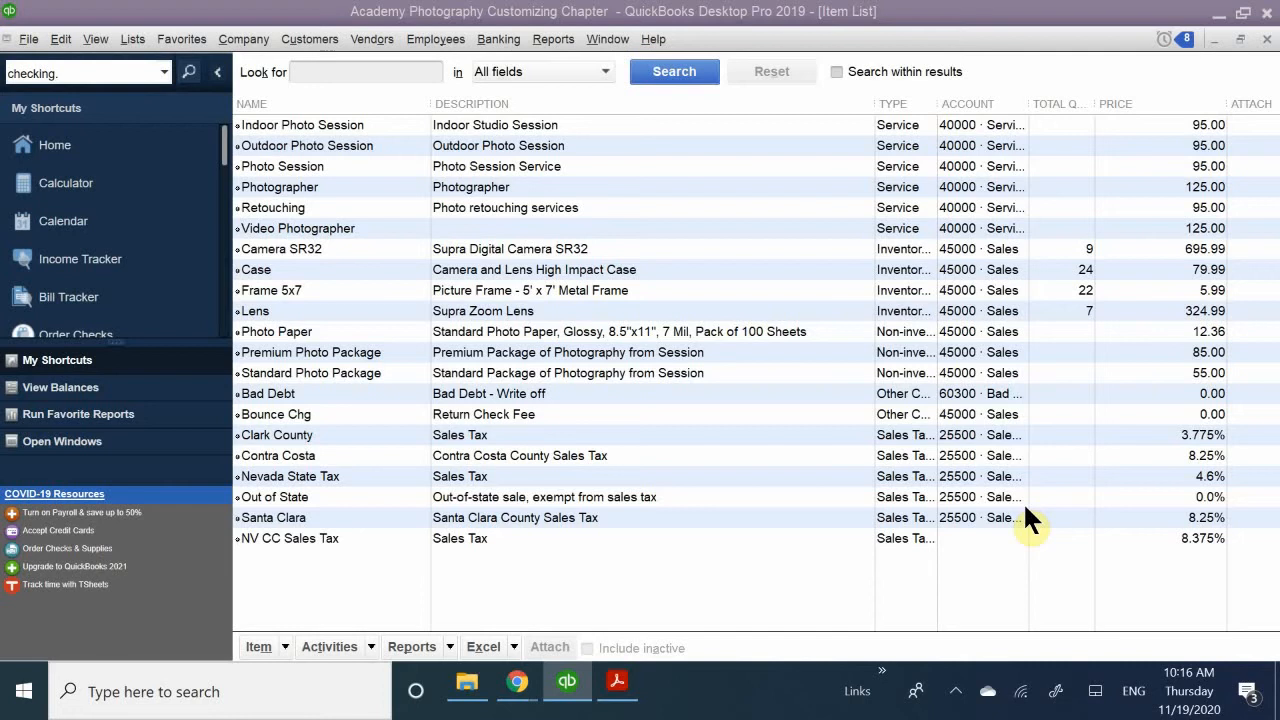
- Open the Terms List from the customer and vendor profile lists
left_click(131, 40)
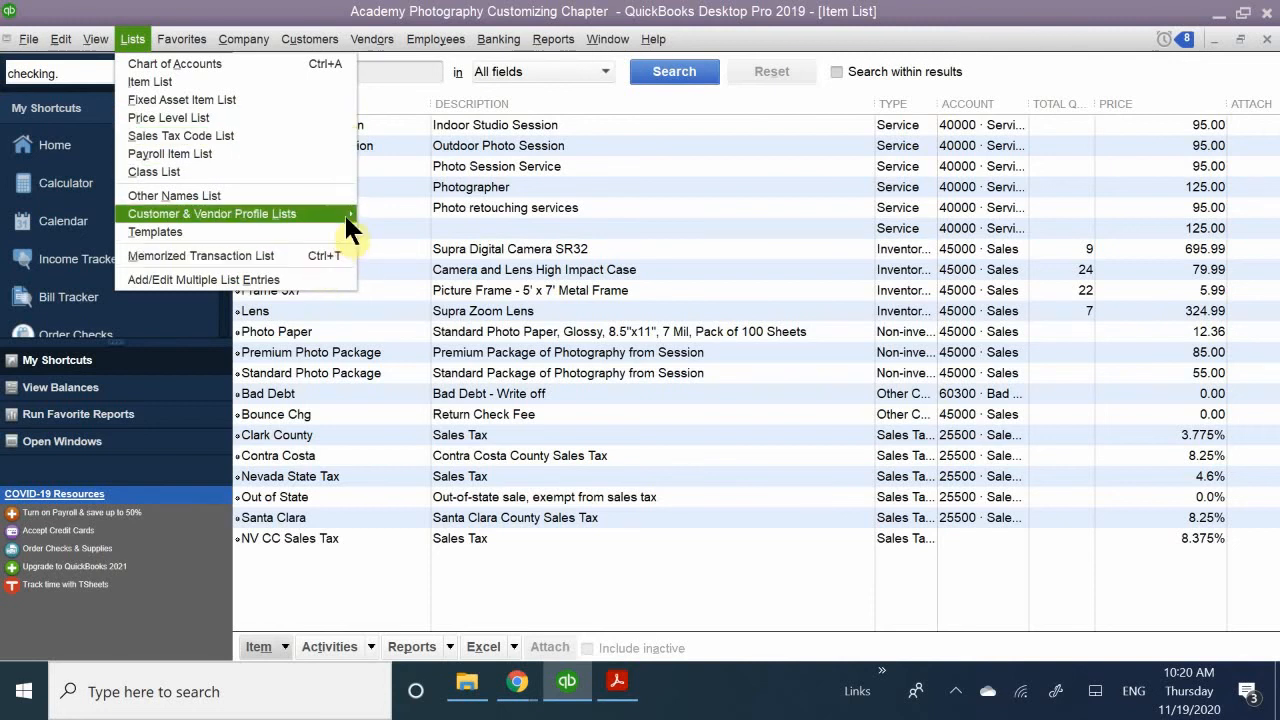
mouse_move(344, 213)
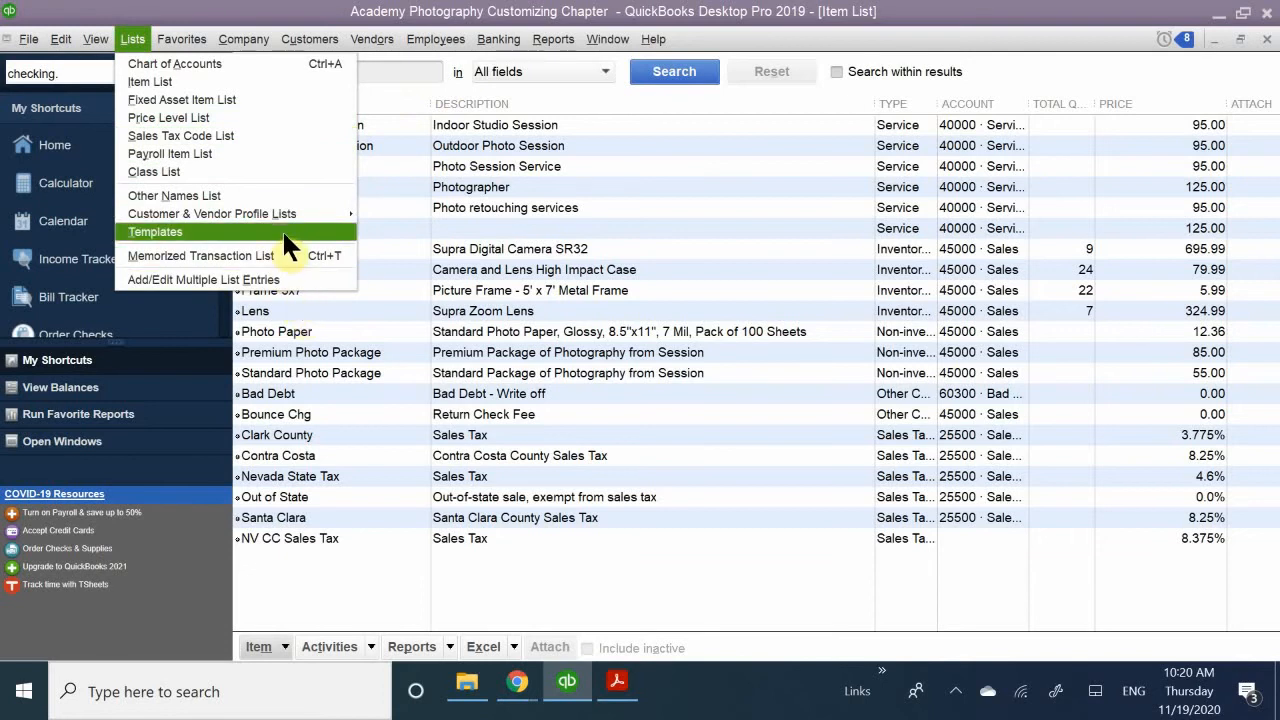
mouse_move(305, 215)
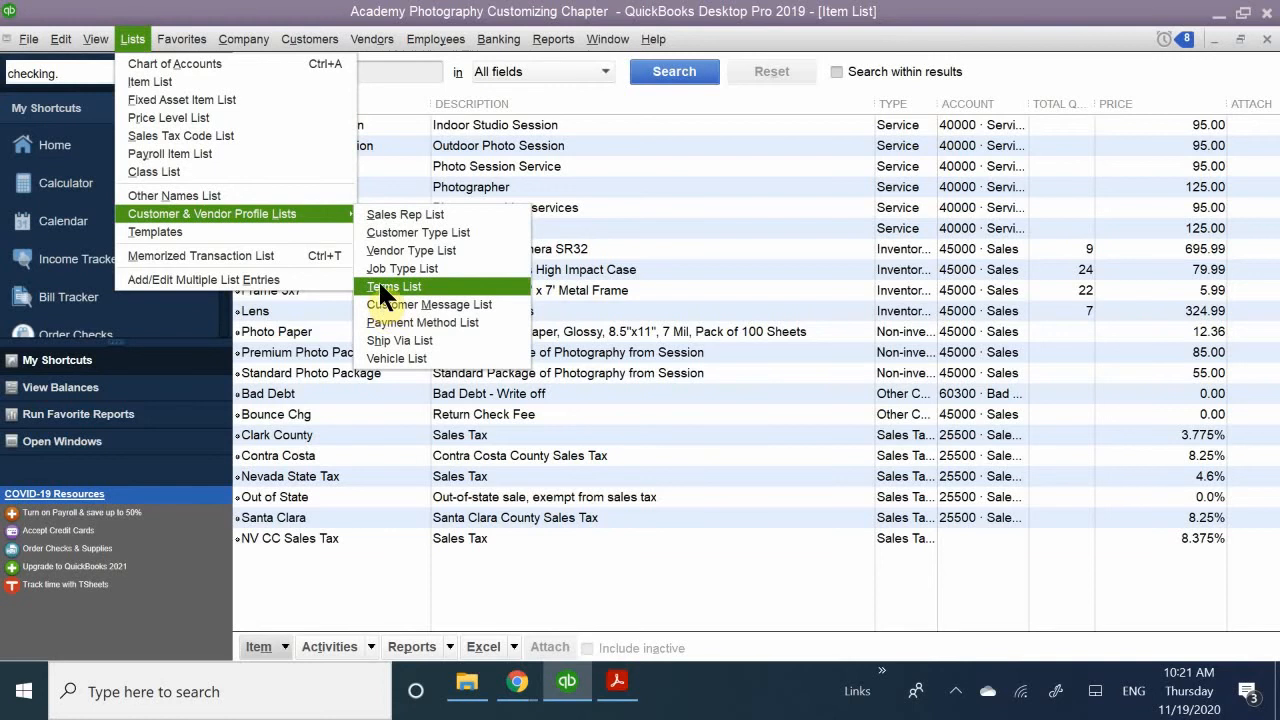
left_click(384, 290)
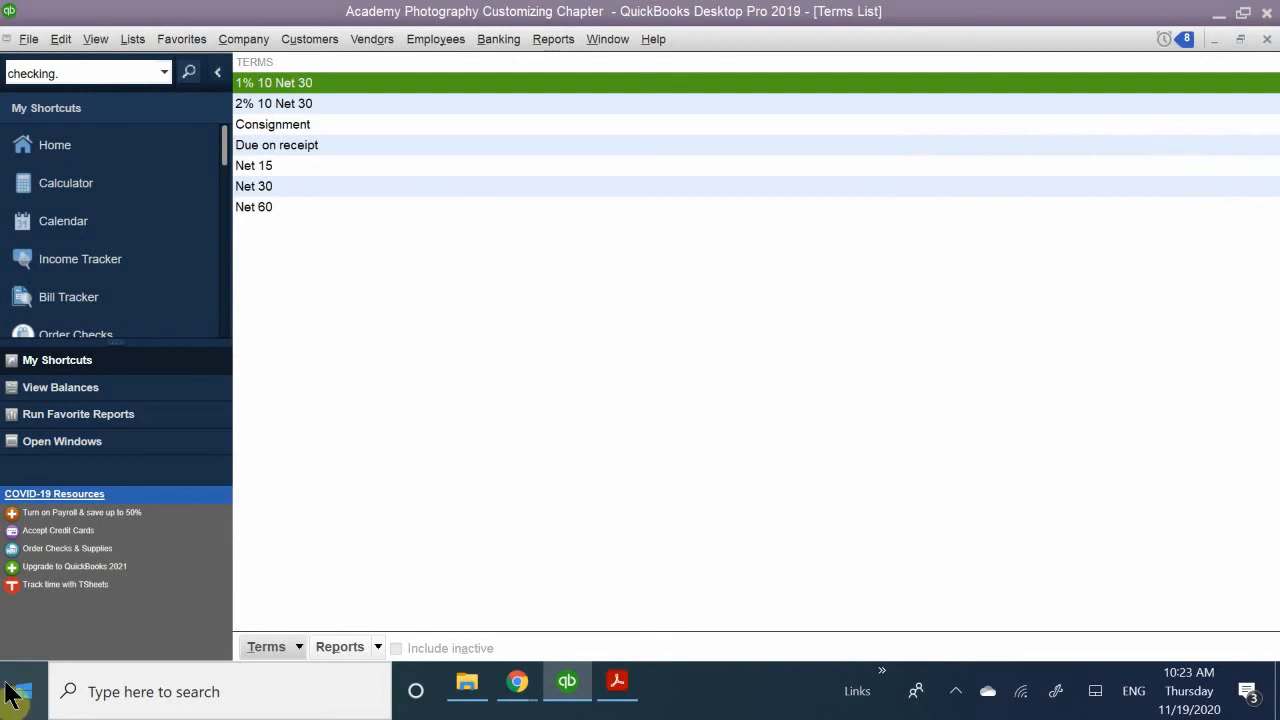
right_click(316, 489)
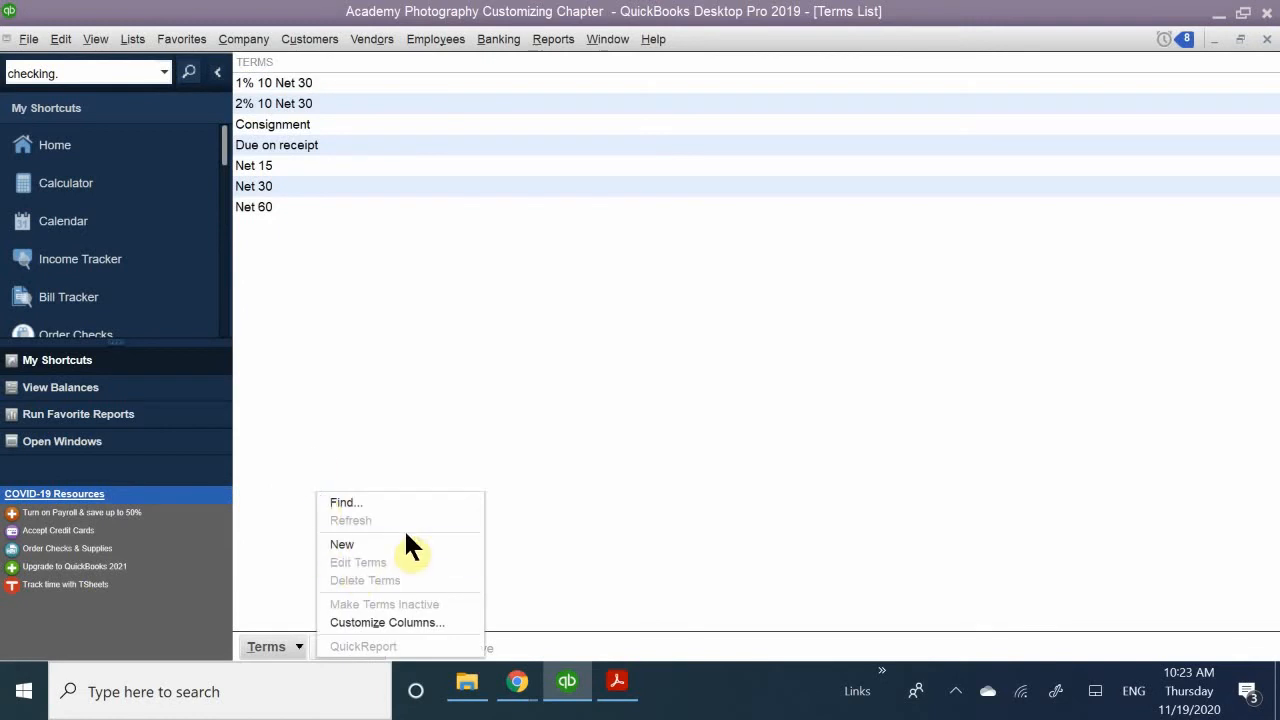
left_click(269, 647)
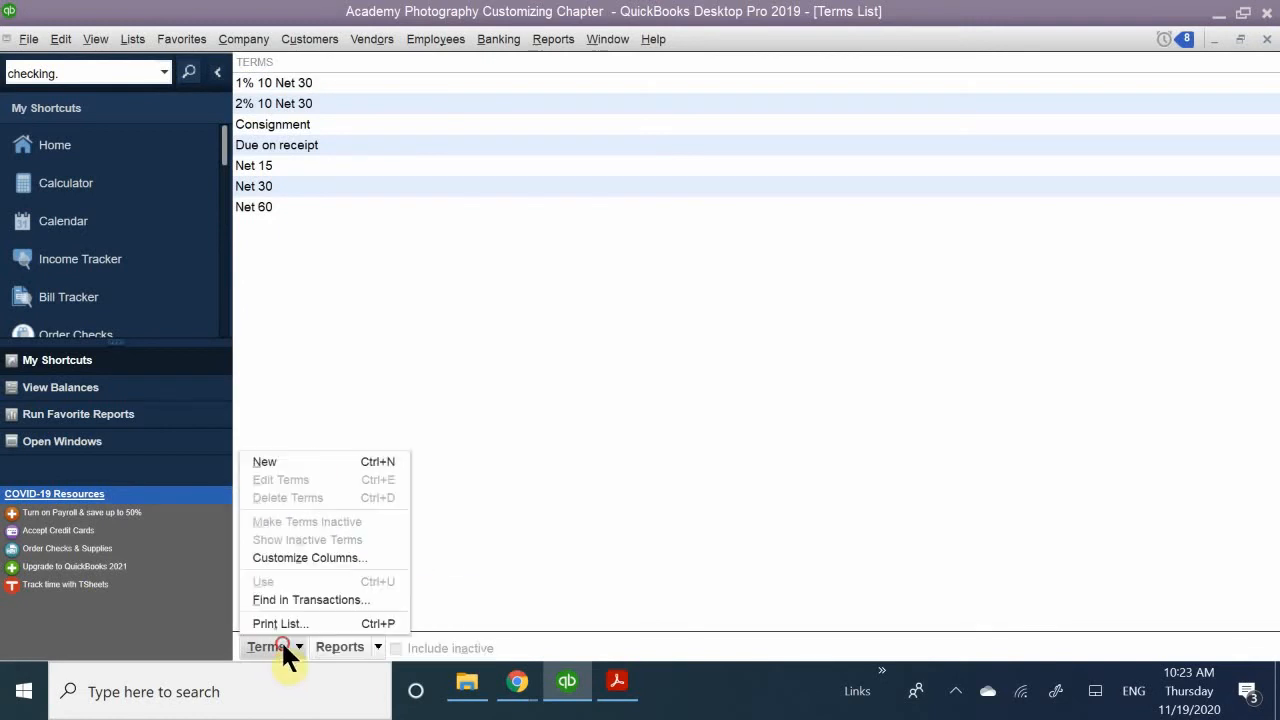
left_click(354, 361)
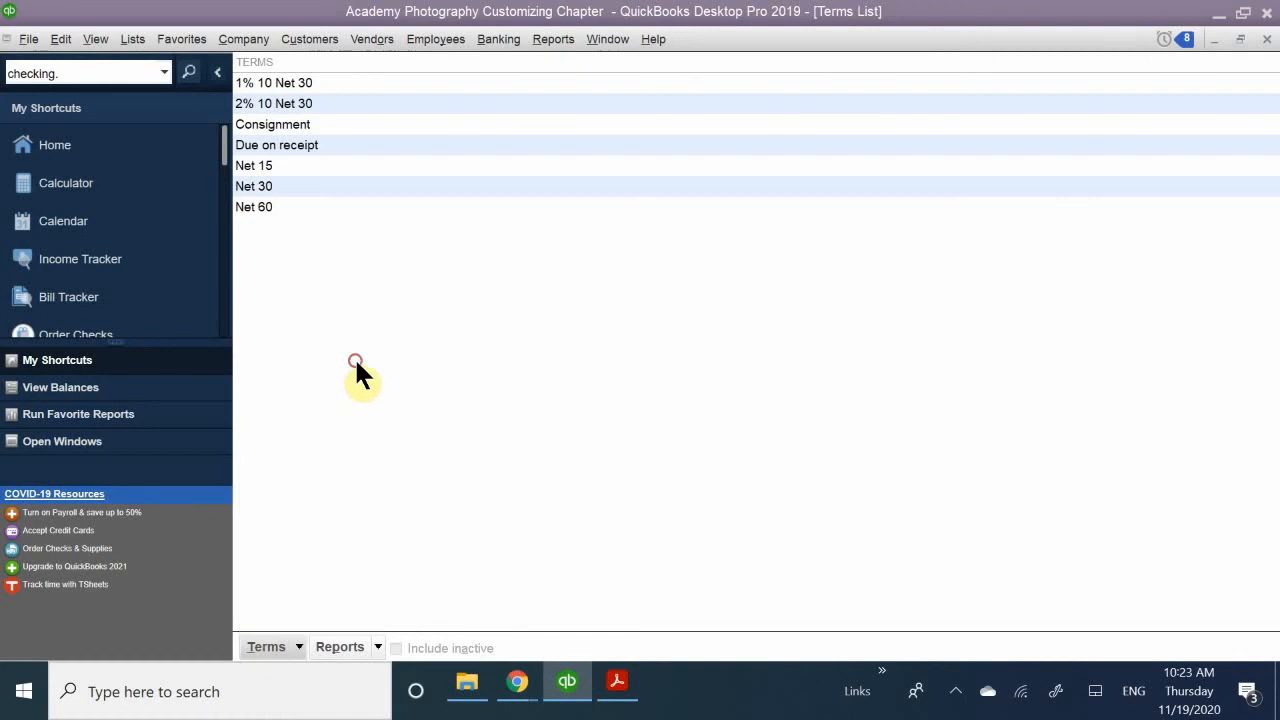
left_click(62, 38)
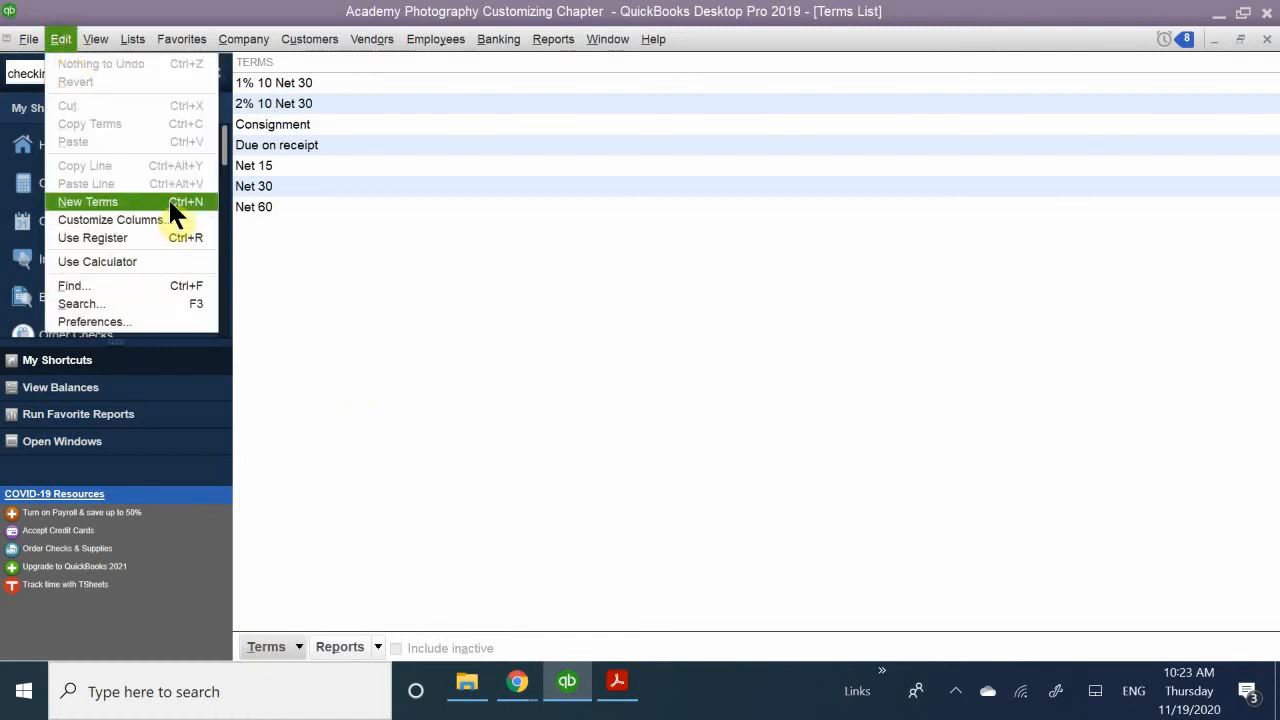
left_click(308, 382)
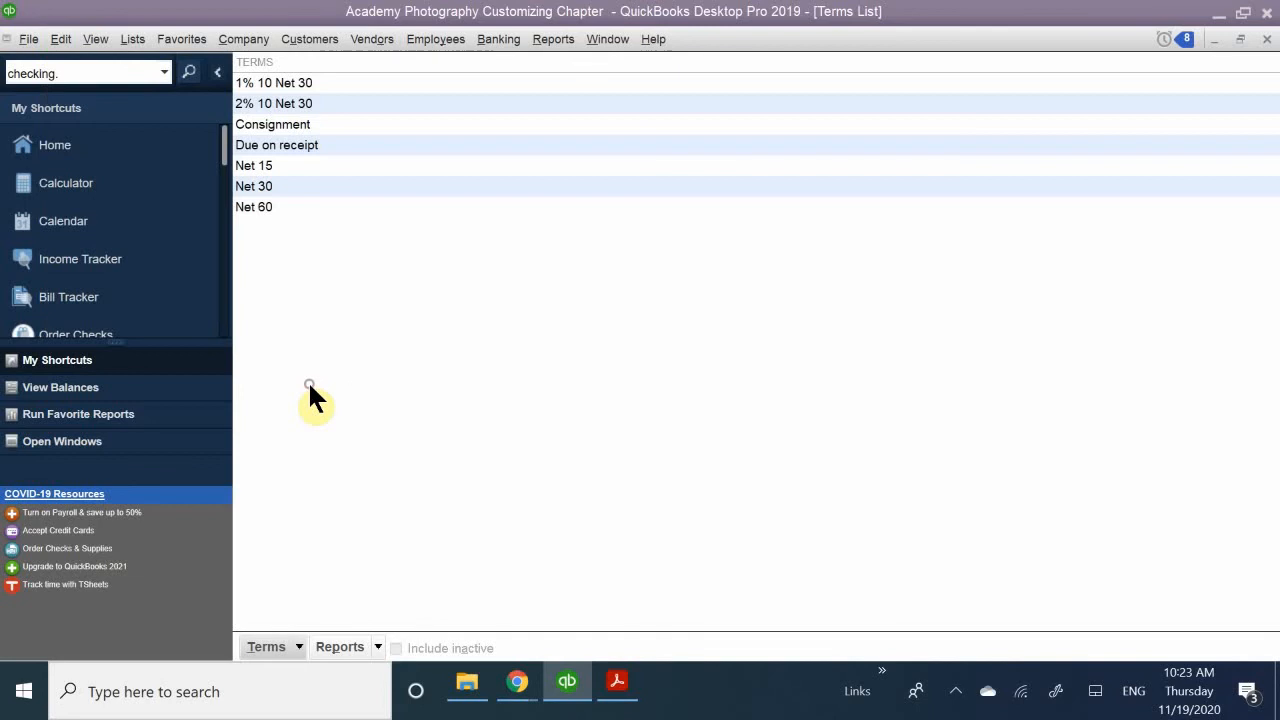
- Create a new payment term and name it "10%, 10, Net 30"
right_click(308, 384)
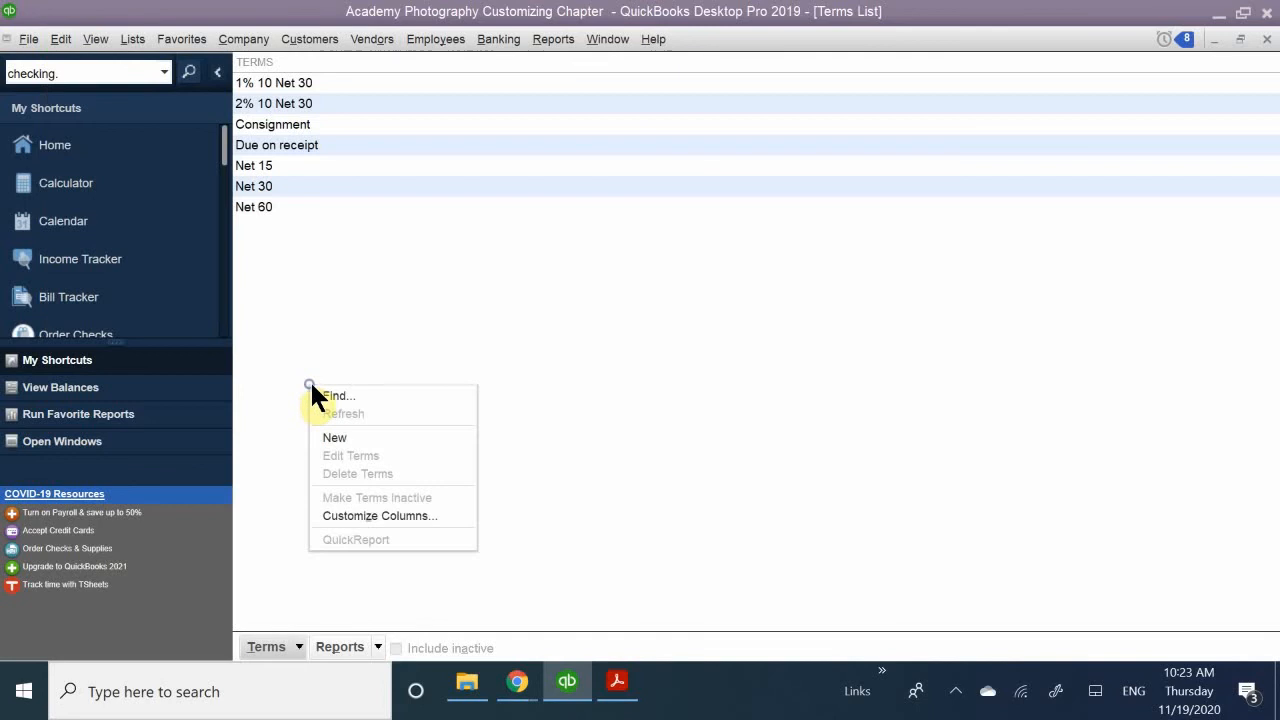
left_click(398, 437)
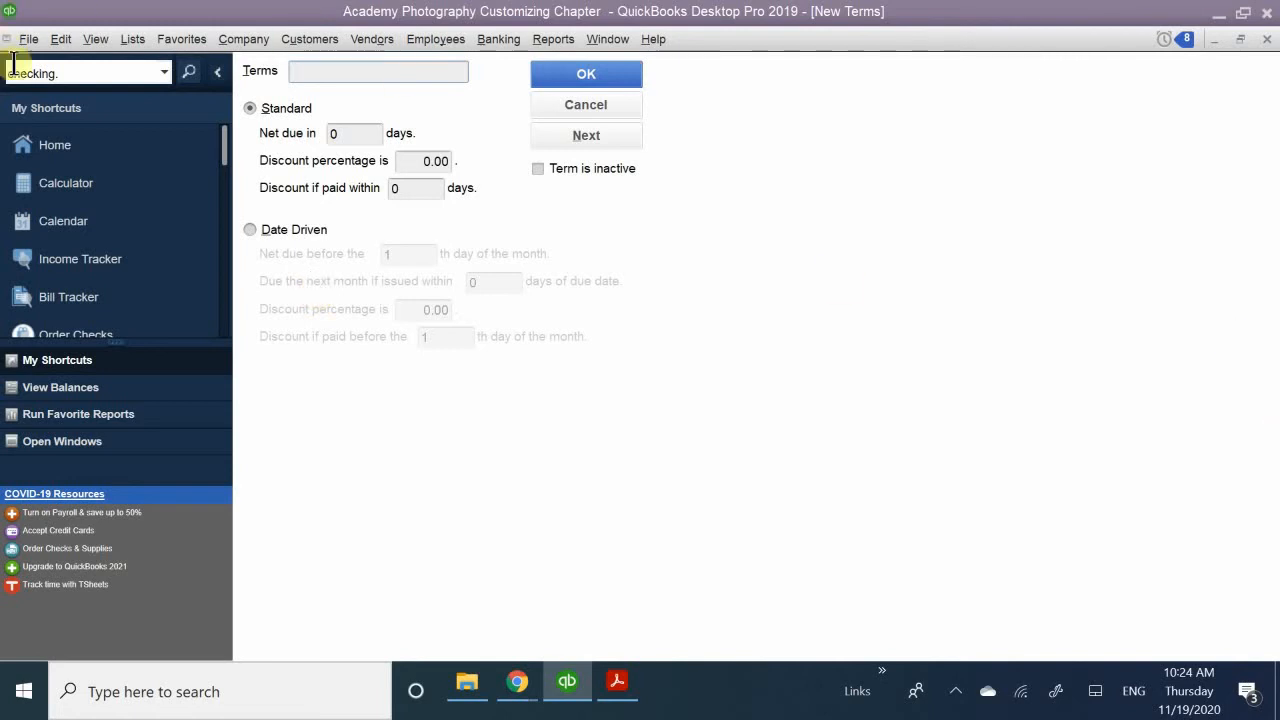
left_click(323, 70)
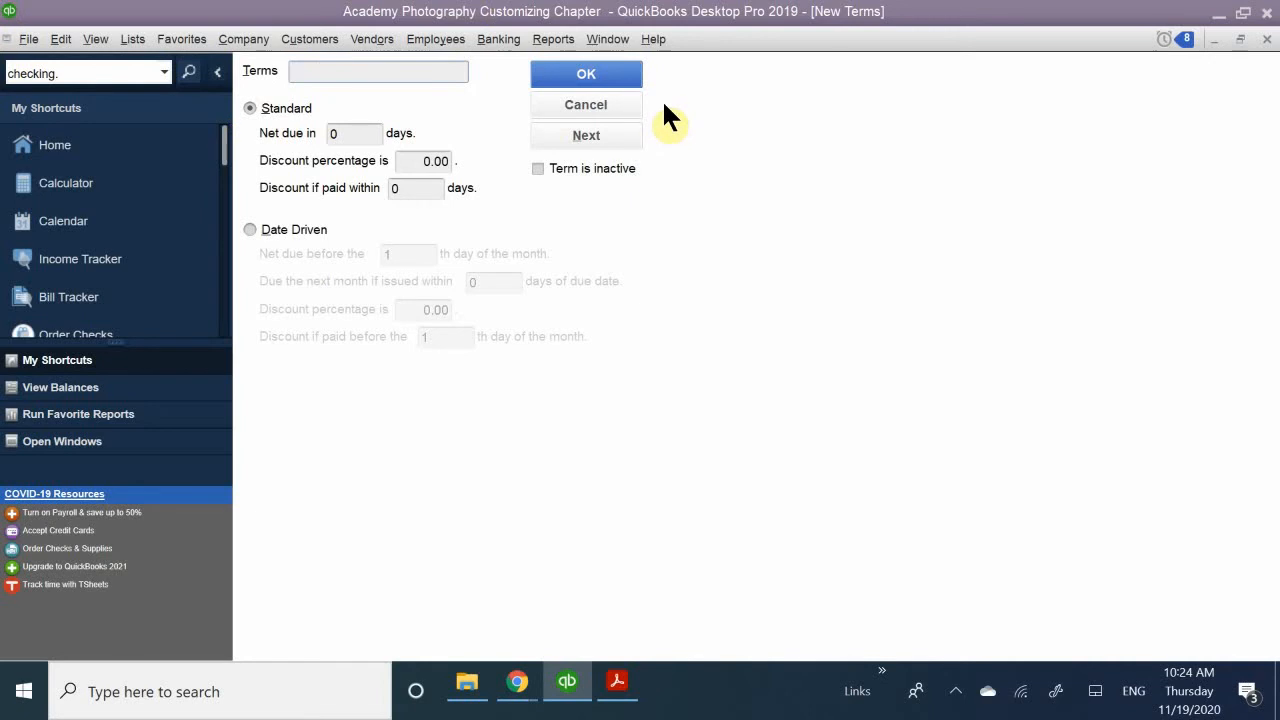
type("10")
type("%")
type(",")
type(" 10")
type("K")
key("BackSpace")
type(".")
type("N")
type("ET")
key("BackSpace")
key("BackSpace")
type("ET")
key("BackSpace")
key("BackSpace")
type("et")
type("30")
- Set the standard term to net due in 30 days with a 10% discount if paid within 10 days, and save it
left_click(366, 133)
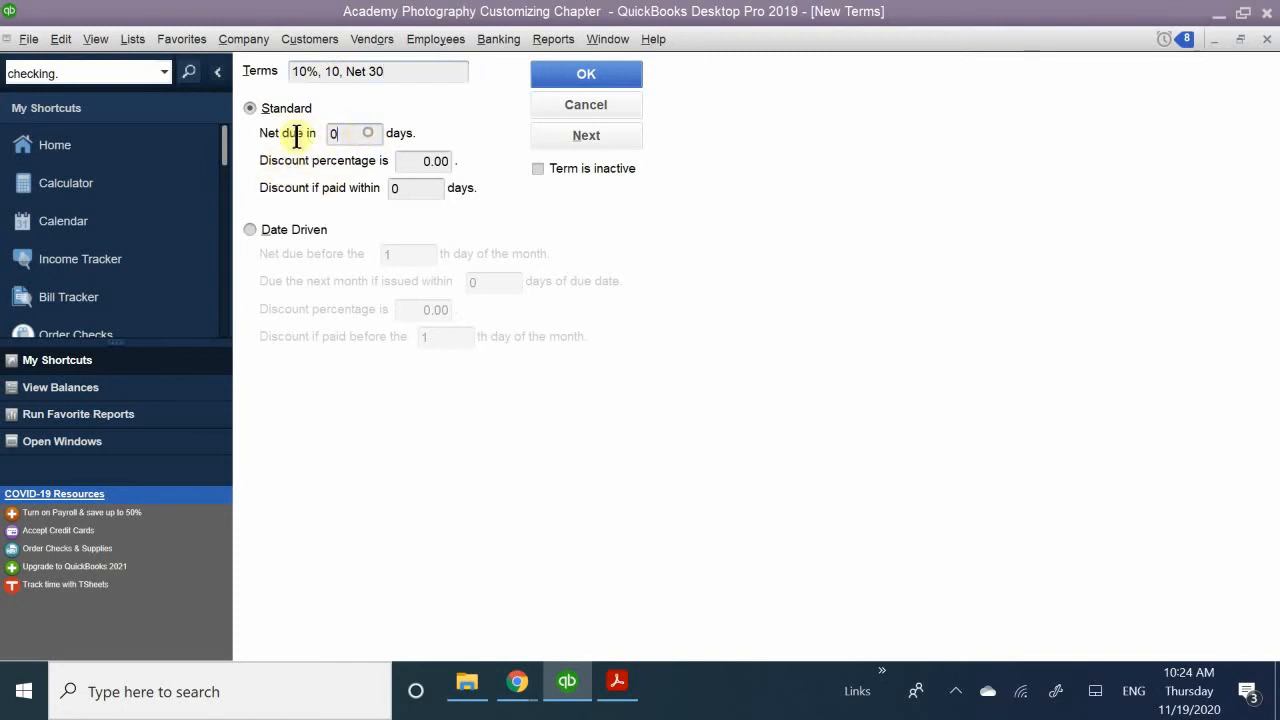
type("30")
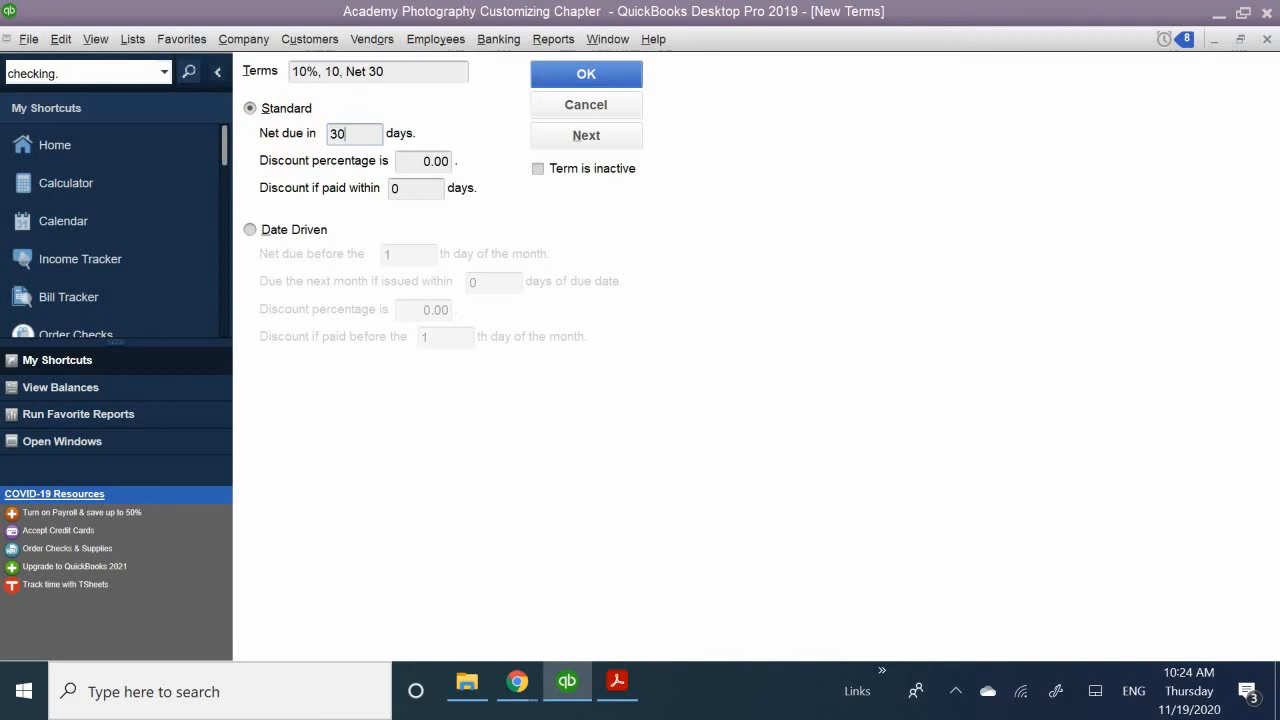
left_click(403, 160)
type("10.00")
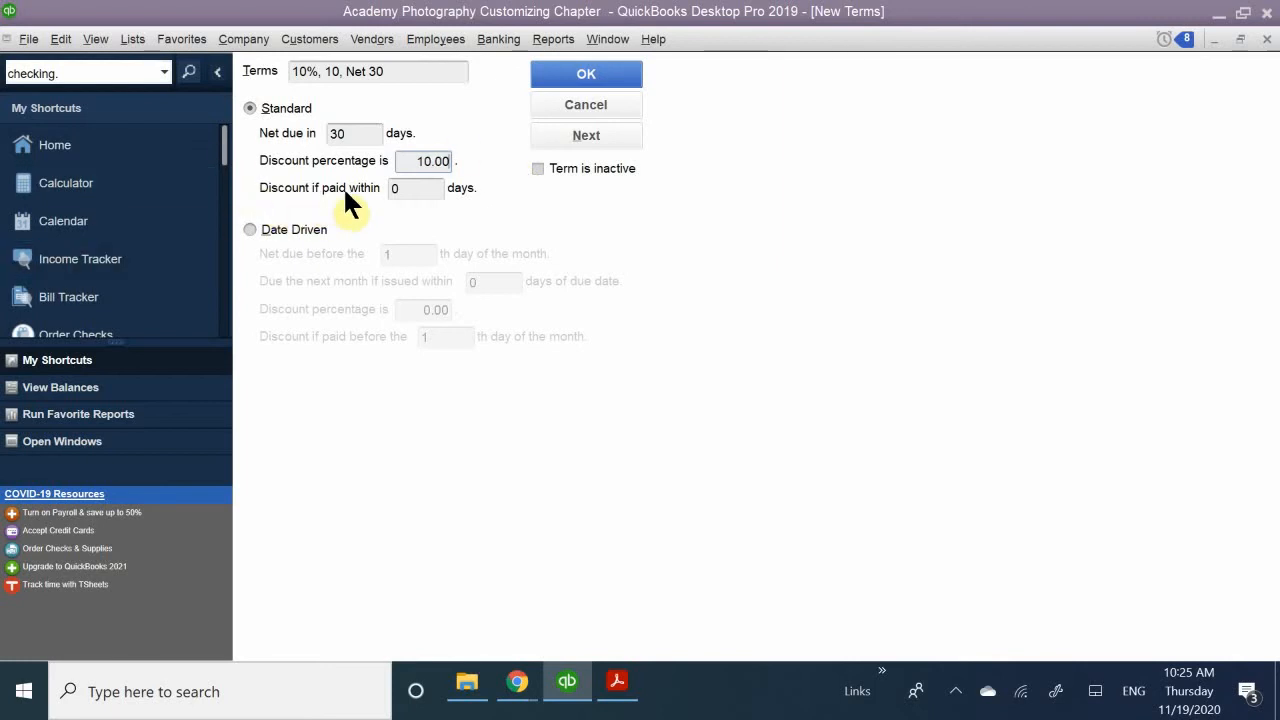
left_click(405, 190)
type("10")
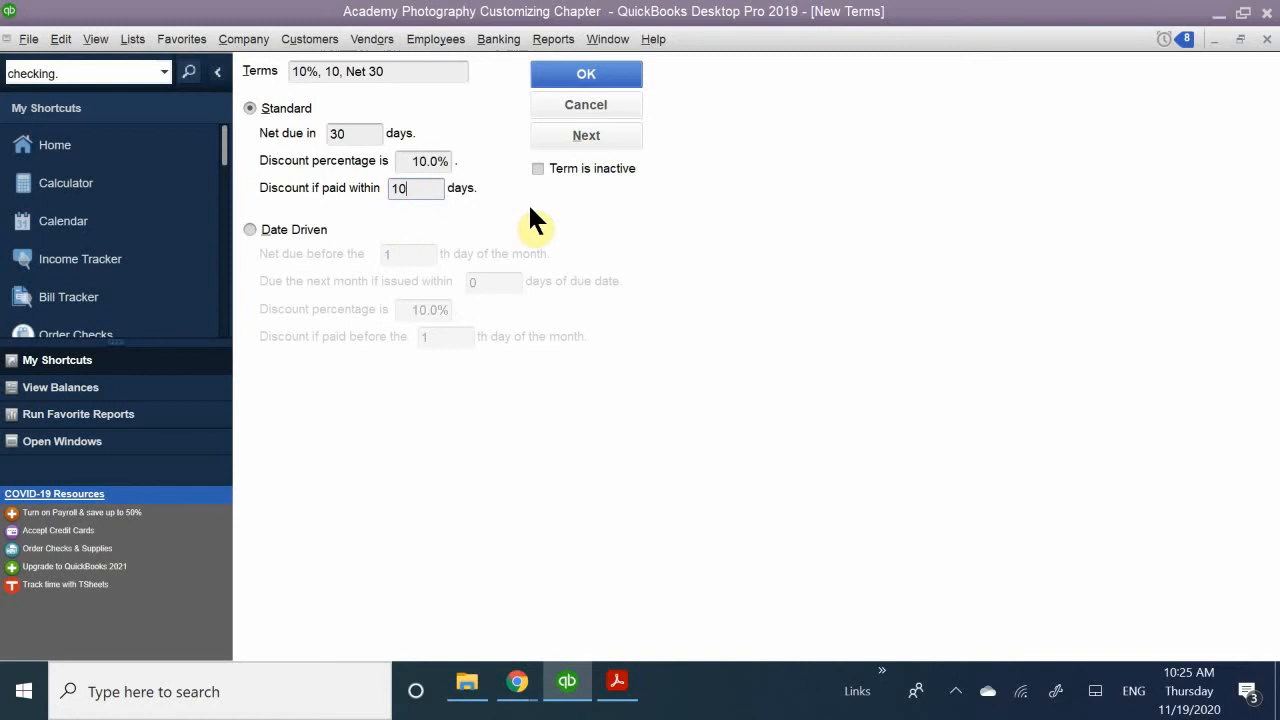
left_click(576, 76)
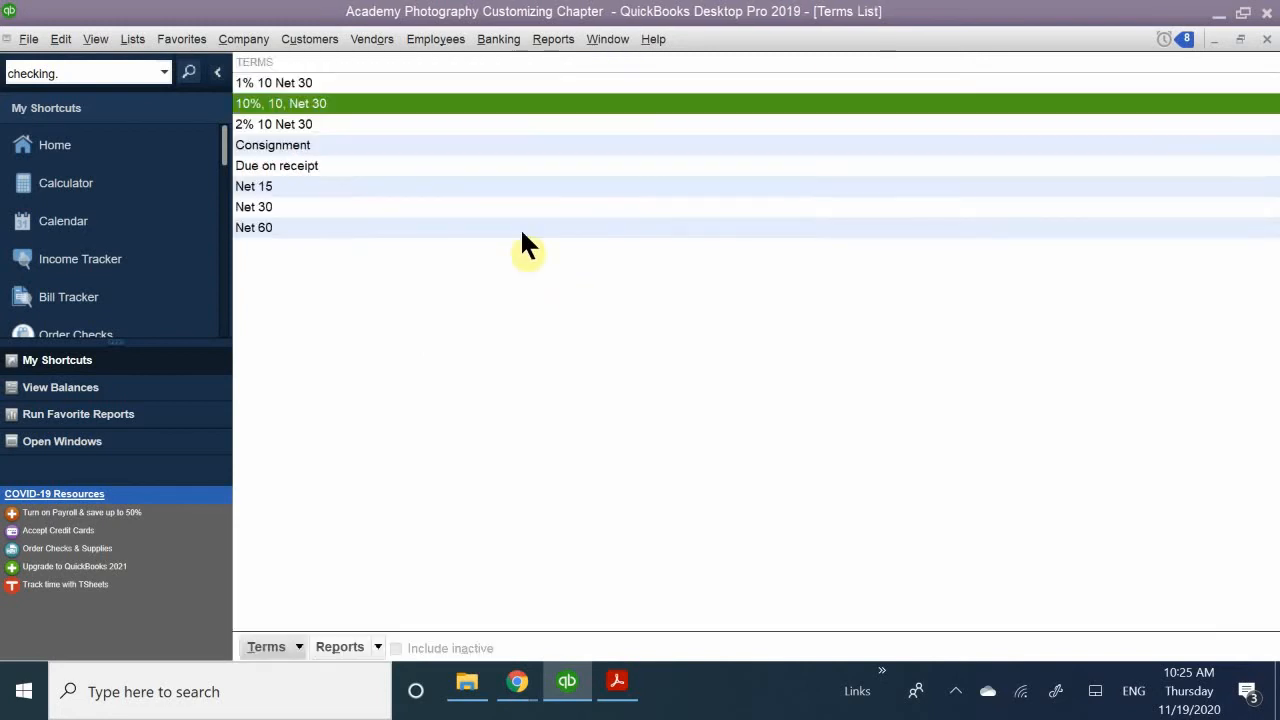
- Rename the "10%, 10, Net 30" term to "10% 10 Net 30" without commas and save it
left_click(290, 145)
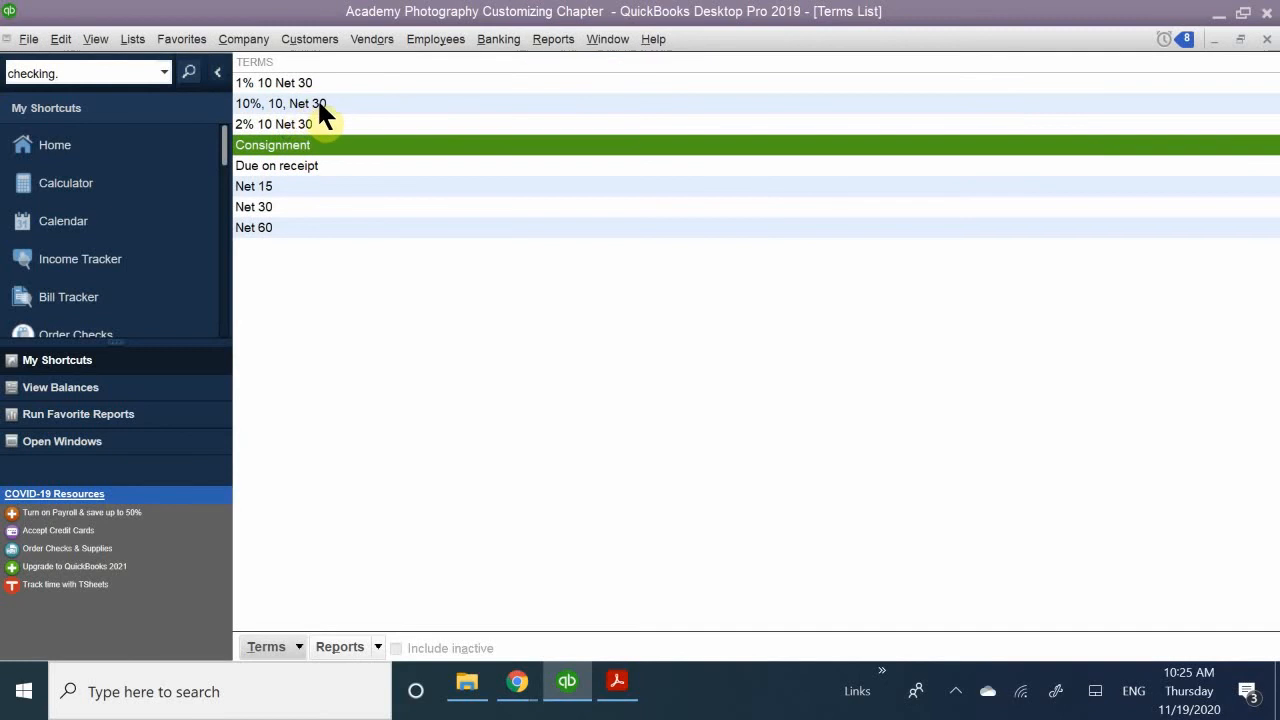
left_click(328, 106)
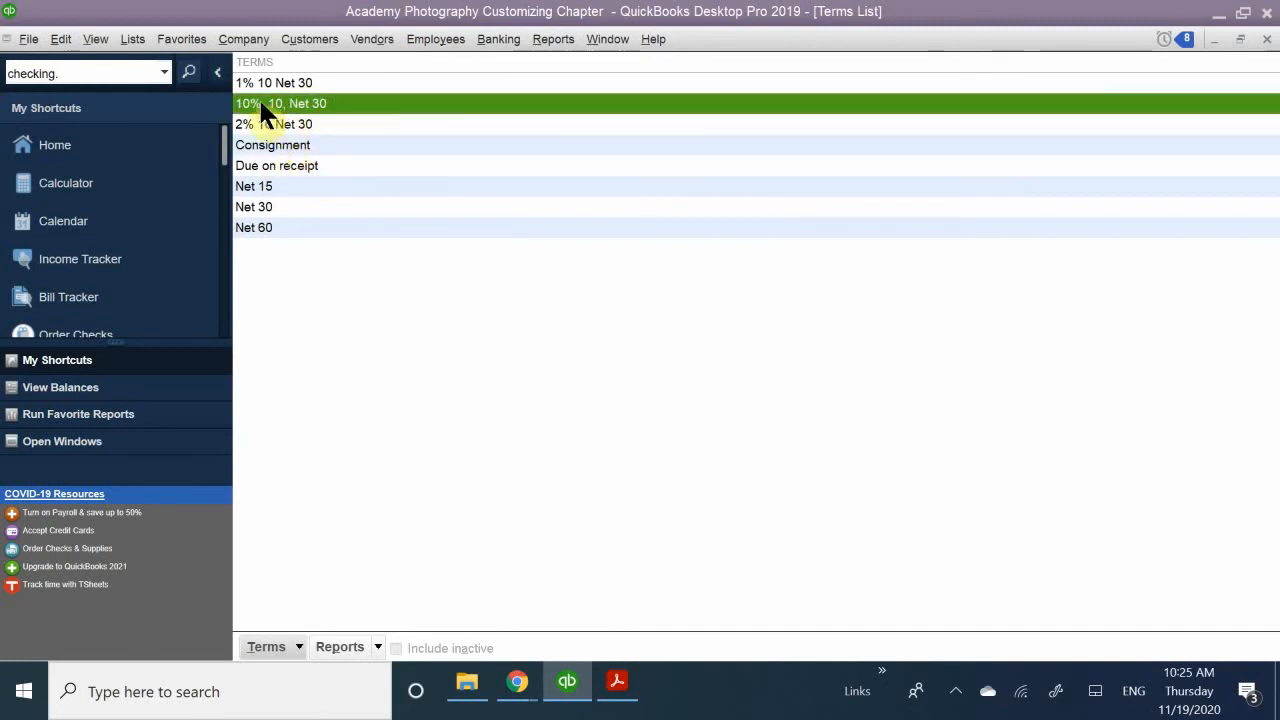
double_click(317, 107)
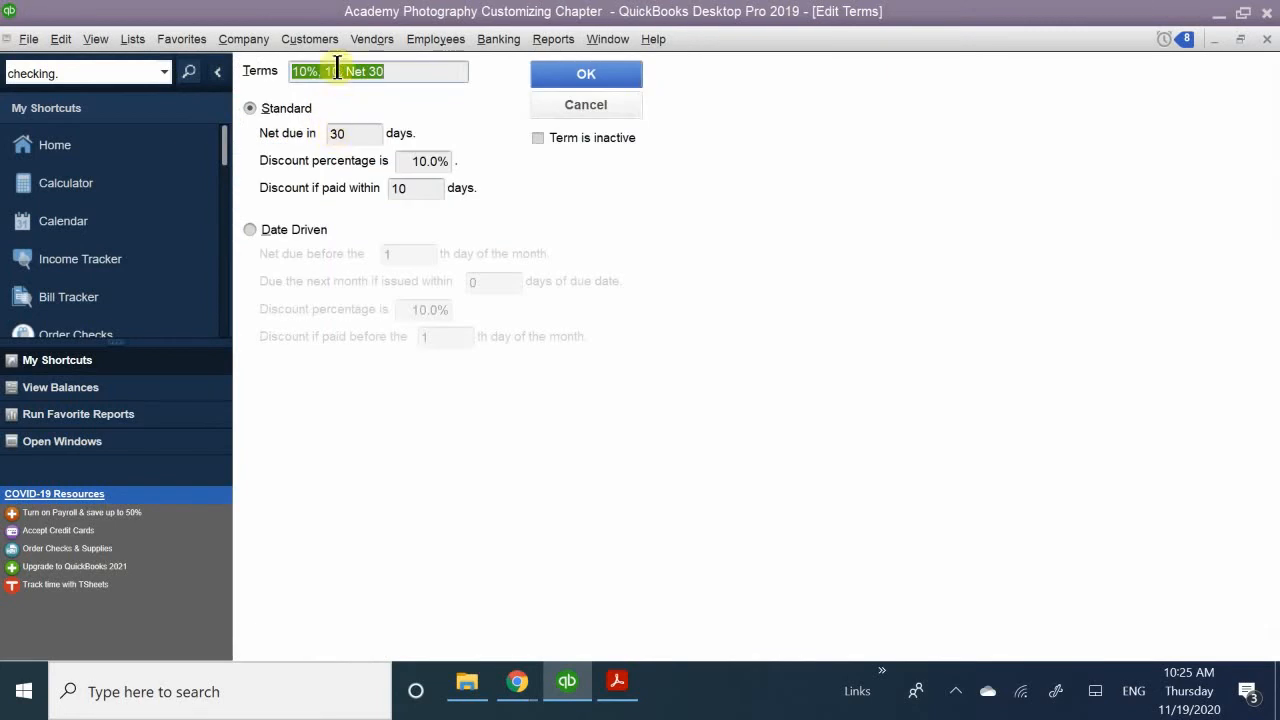
left_click(331, 72)
key("BackSpace")
key("Right")
key("Right")
key("BackSpace")
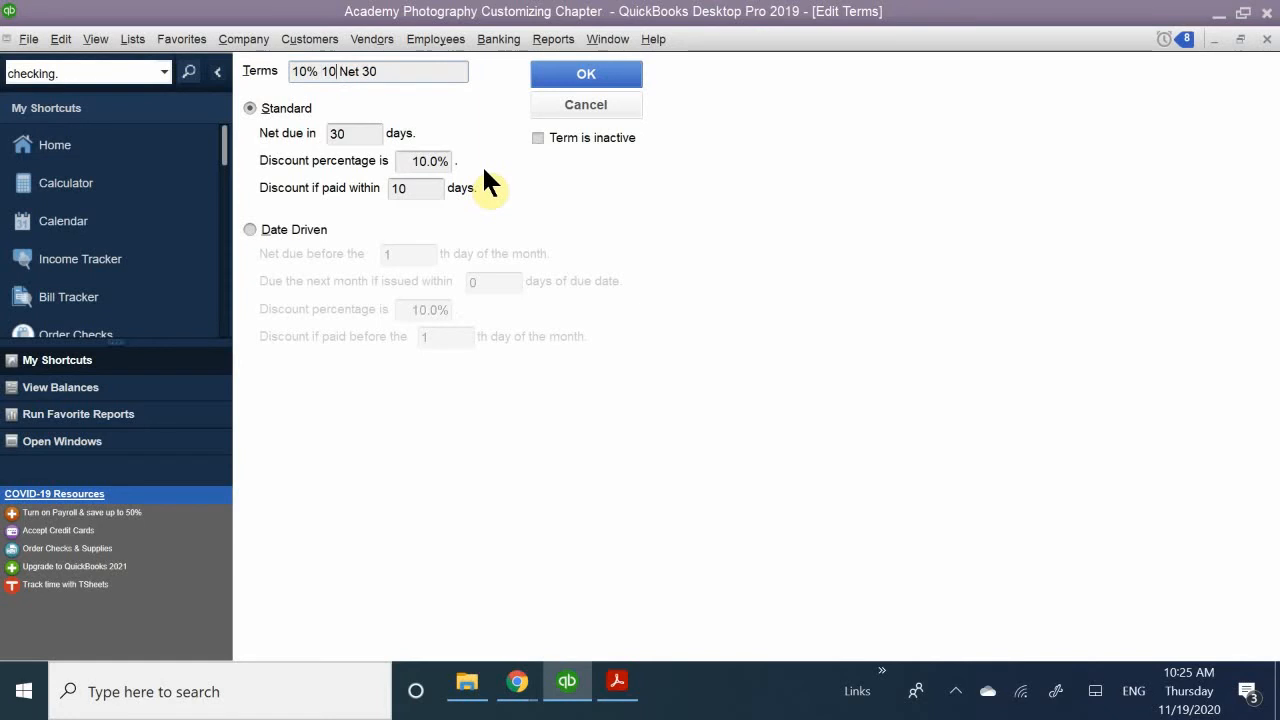
left_click(570, 78)
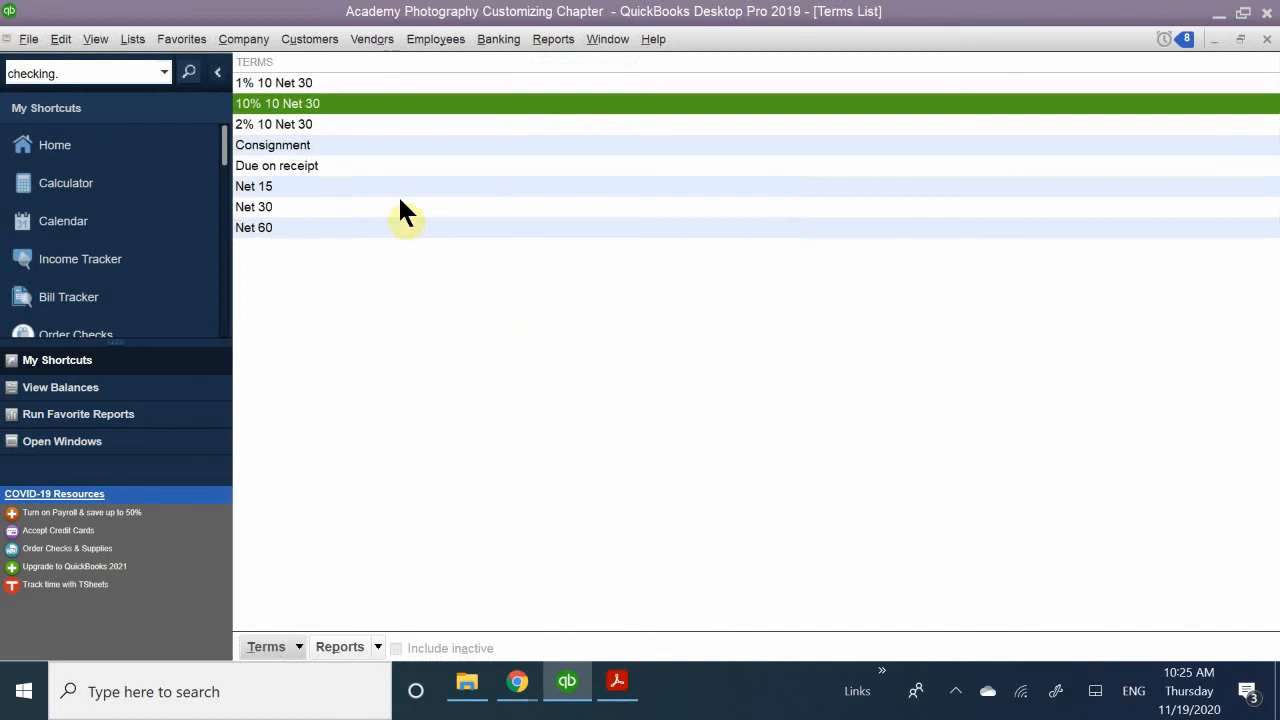
- Edit the "10% 10 Net 30" term, mark it as inactive and save the change
left_click(366, 258)
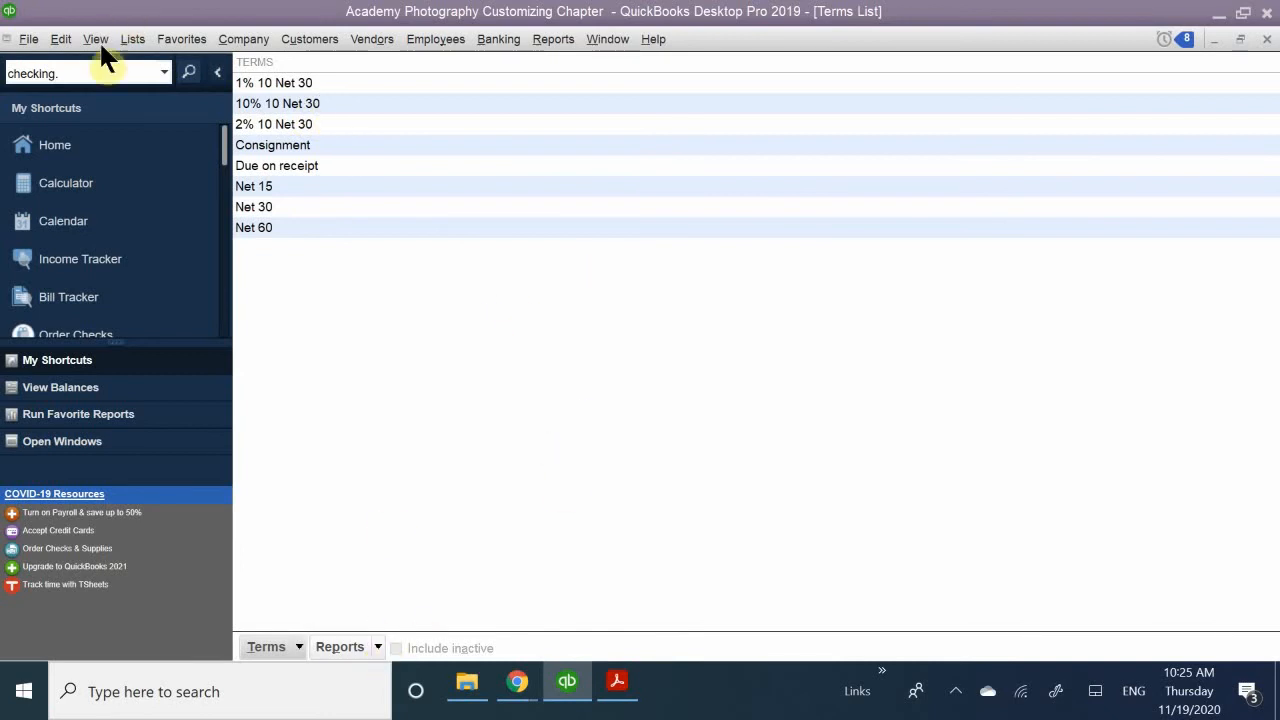
right_click(288, 103)
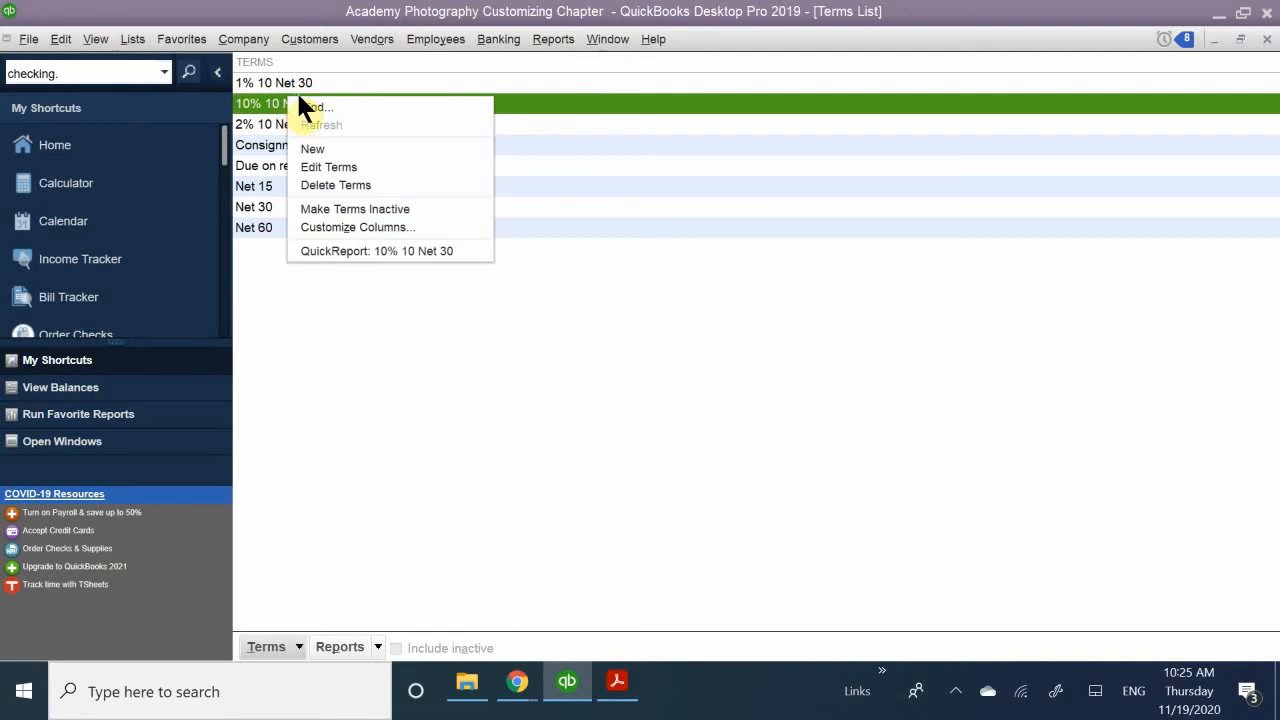
left_click(358, 166)
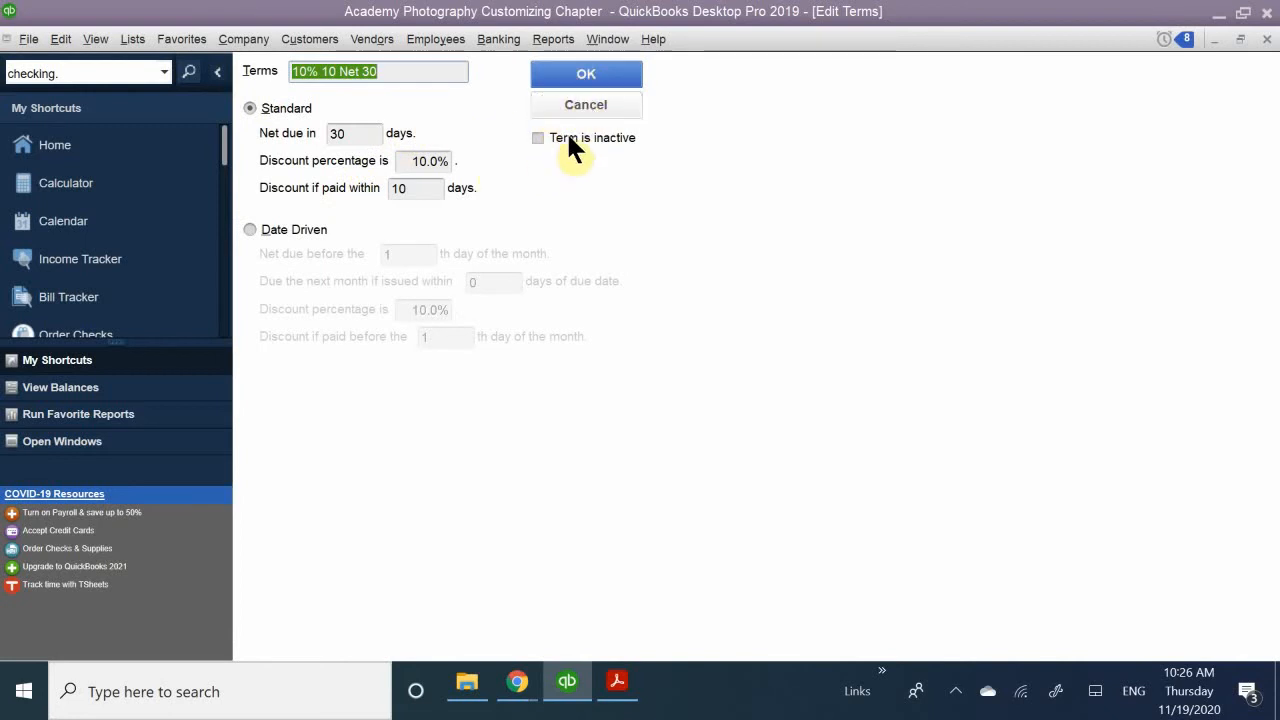
left_click(537, 138)
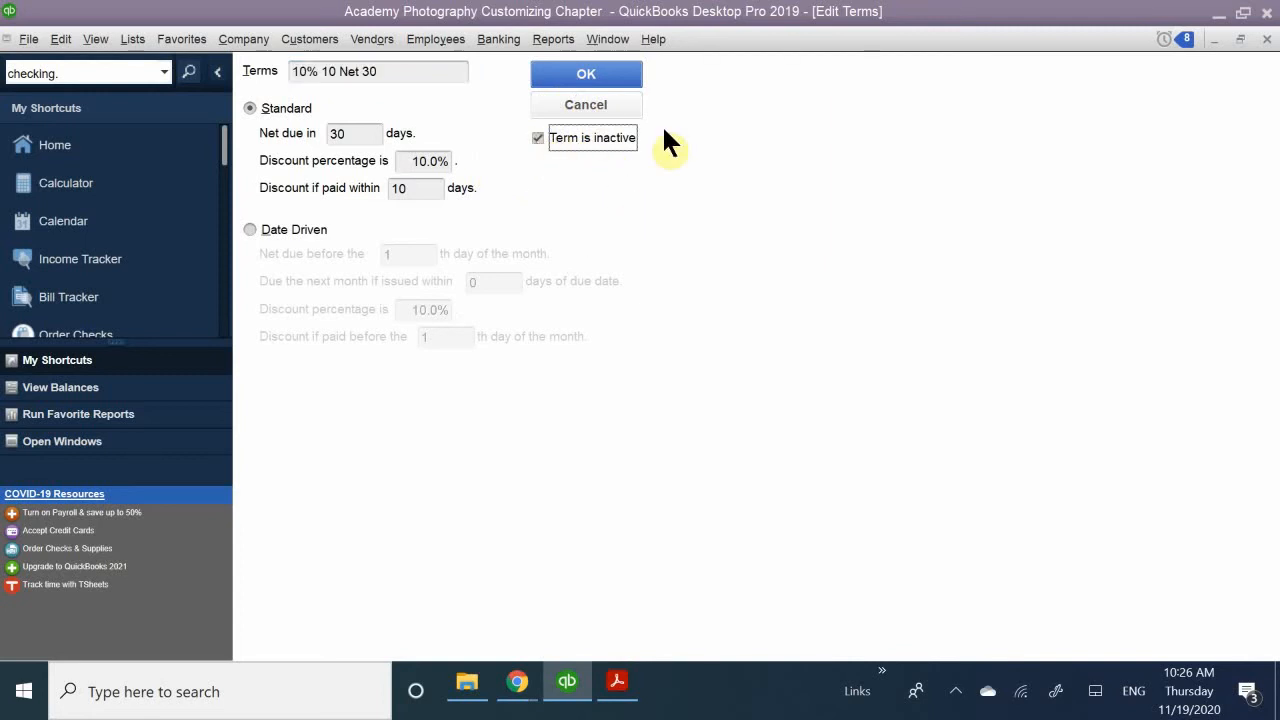
left_click(594, 74)
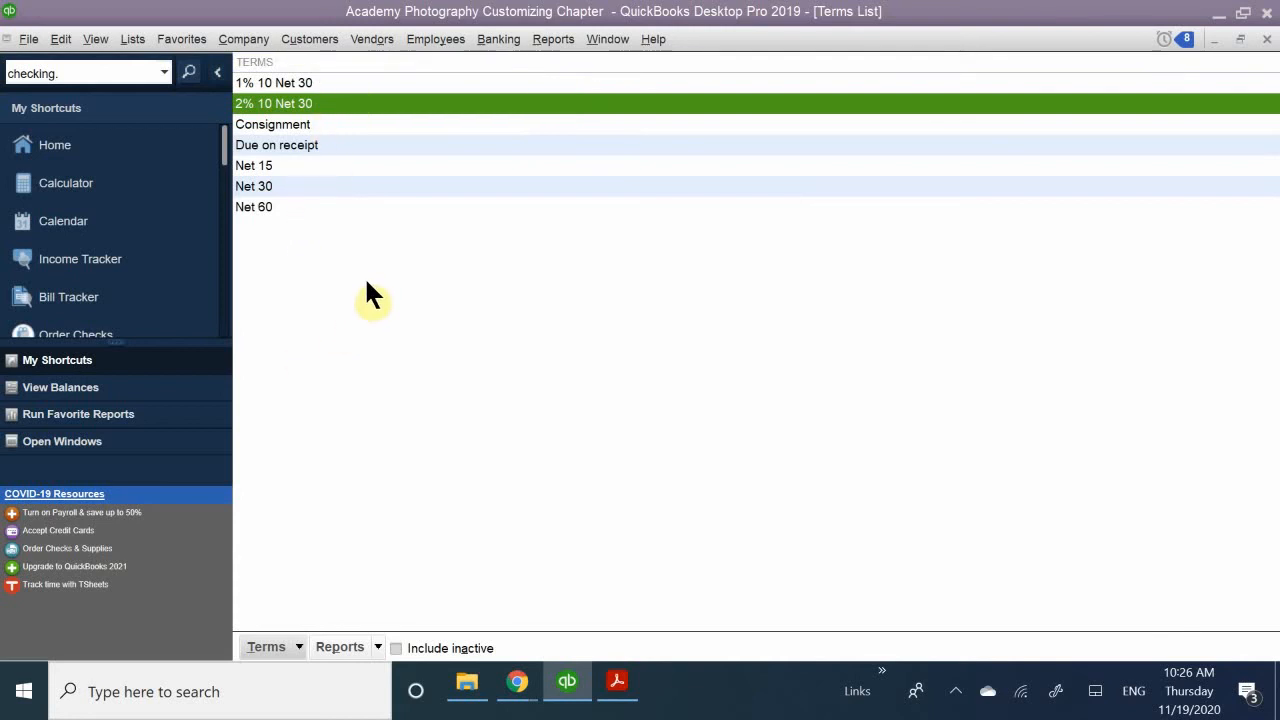
- Include inactive terms in the list and make the "10% 10 Net 30" term active again
left_click(460, 650)
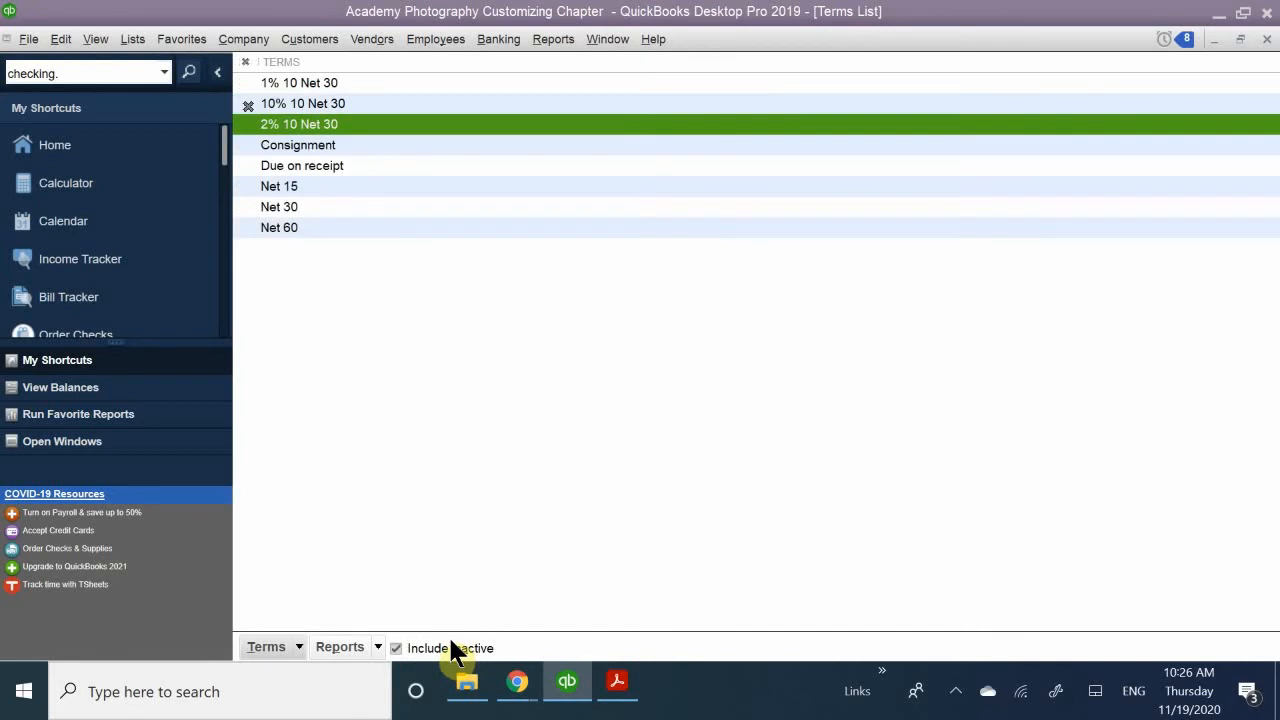
left_click(451, 643)
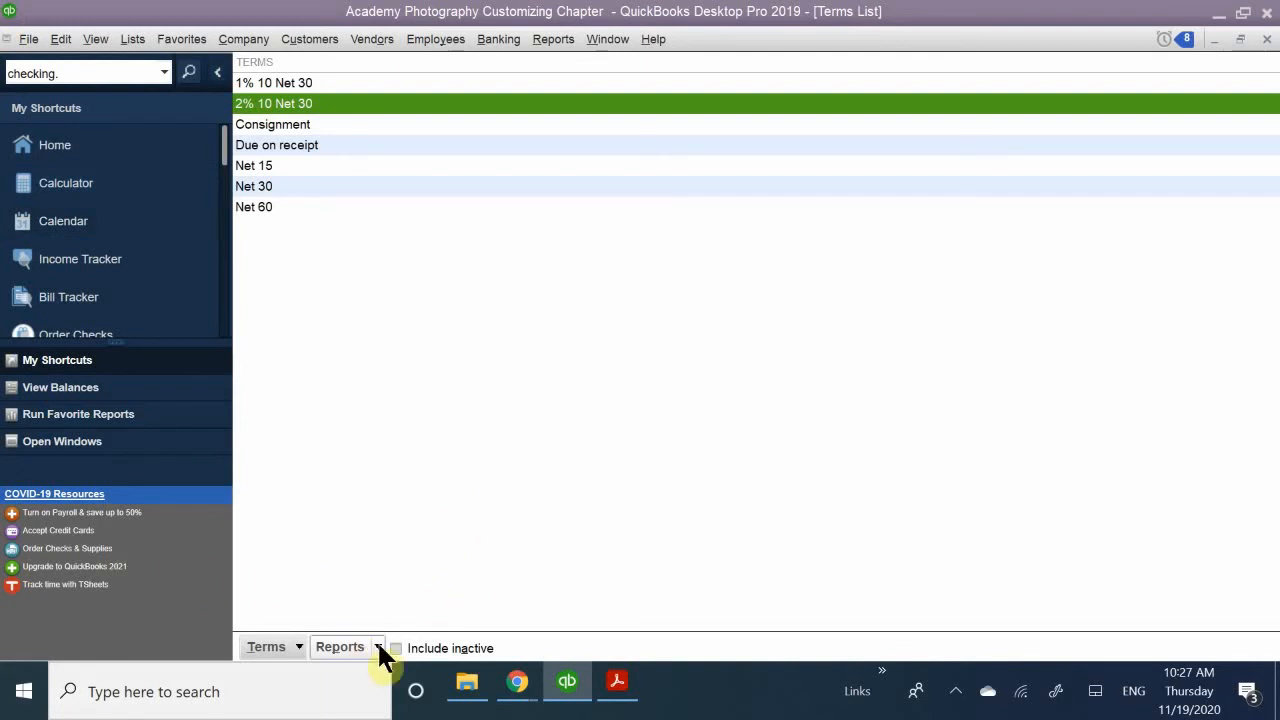
left_click(433, 649)
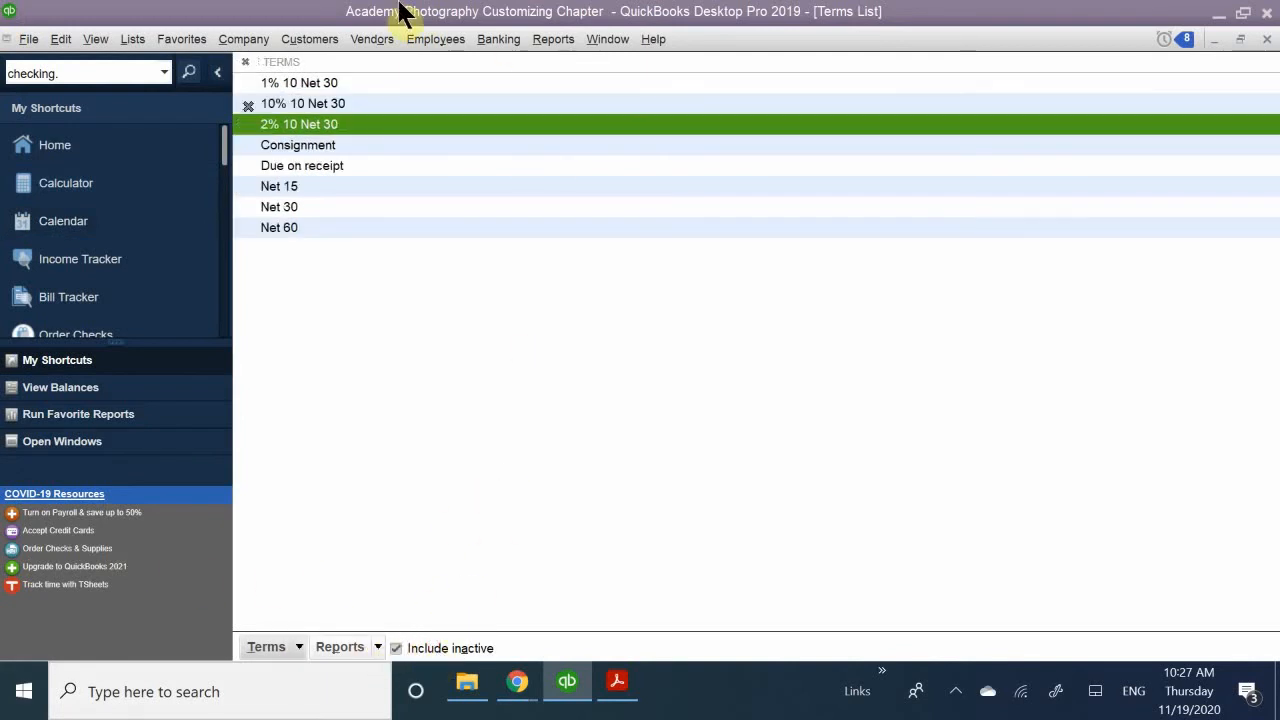
left_click(248, 105)
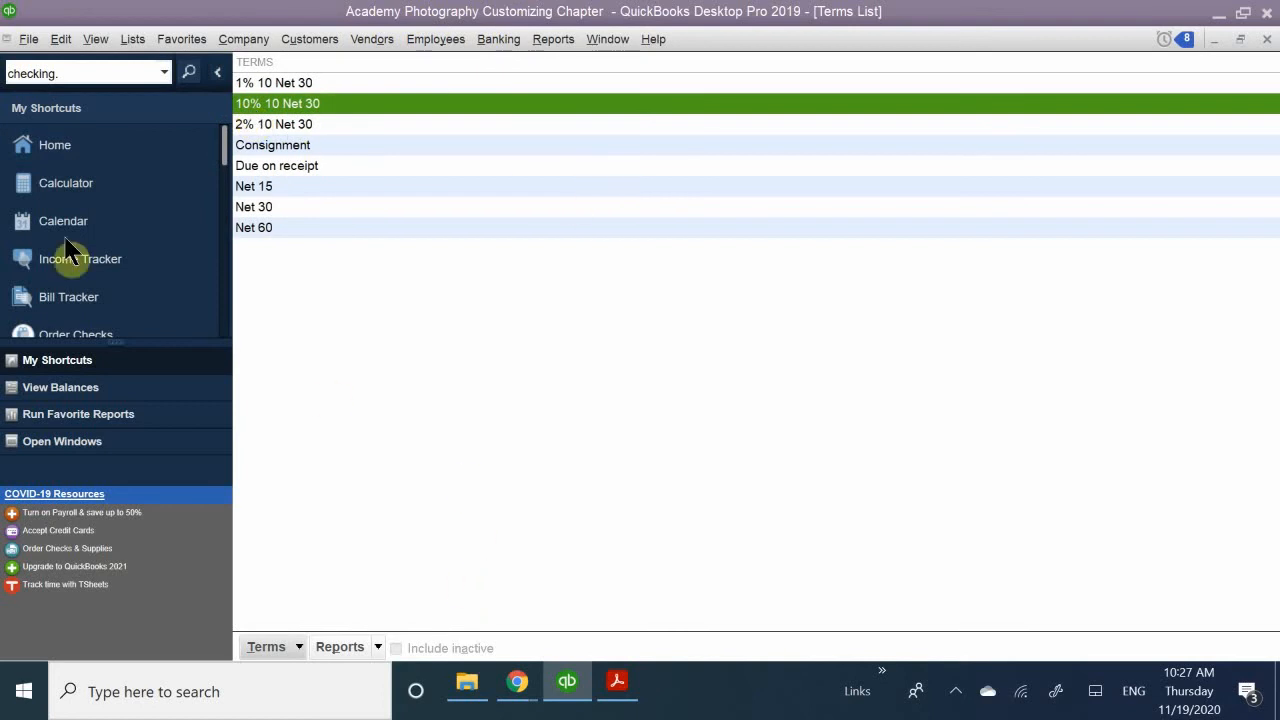
- Make the "10% 10 Net 30" term inactive directly from the Terms List
left_click(311, 141)
left_click(333, 101)
right_click(305, 113)
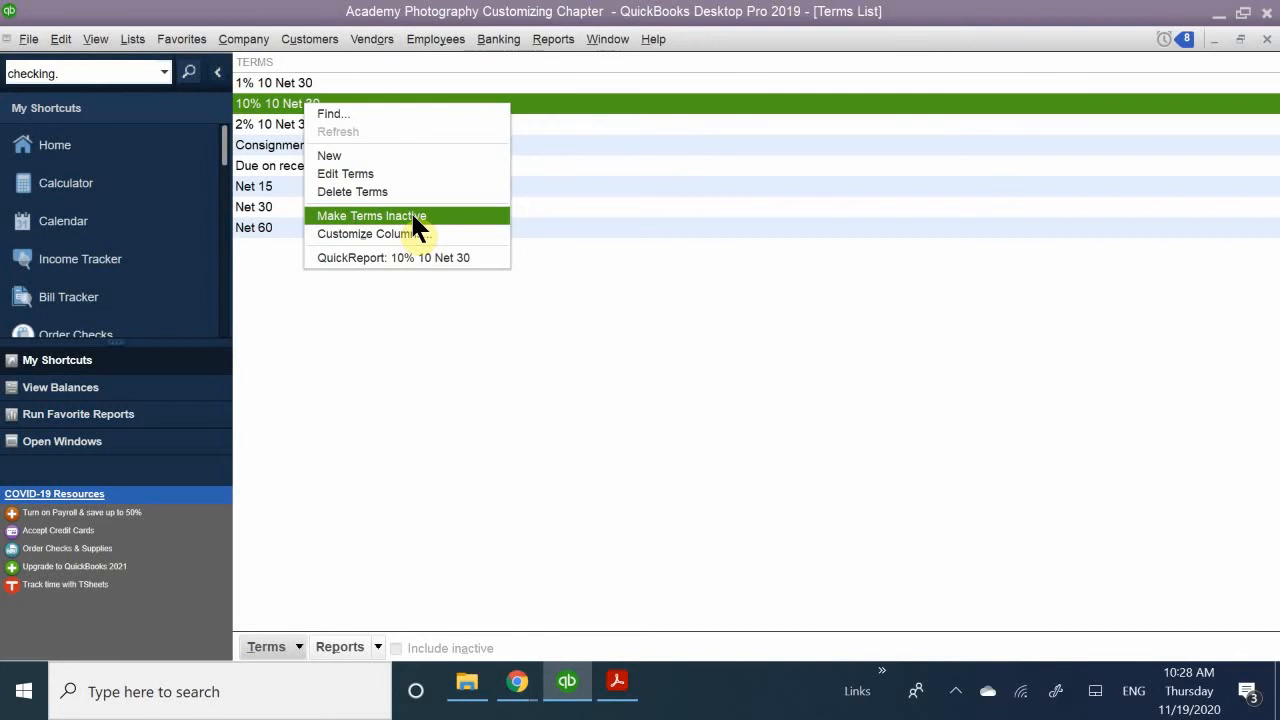
left_click(414, 216)
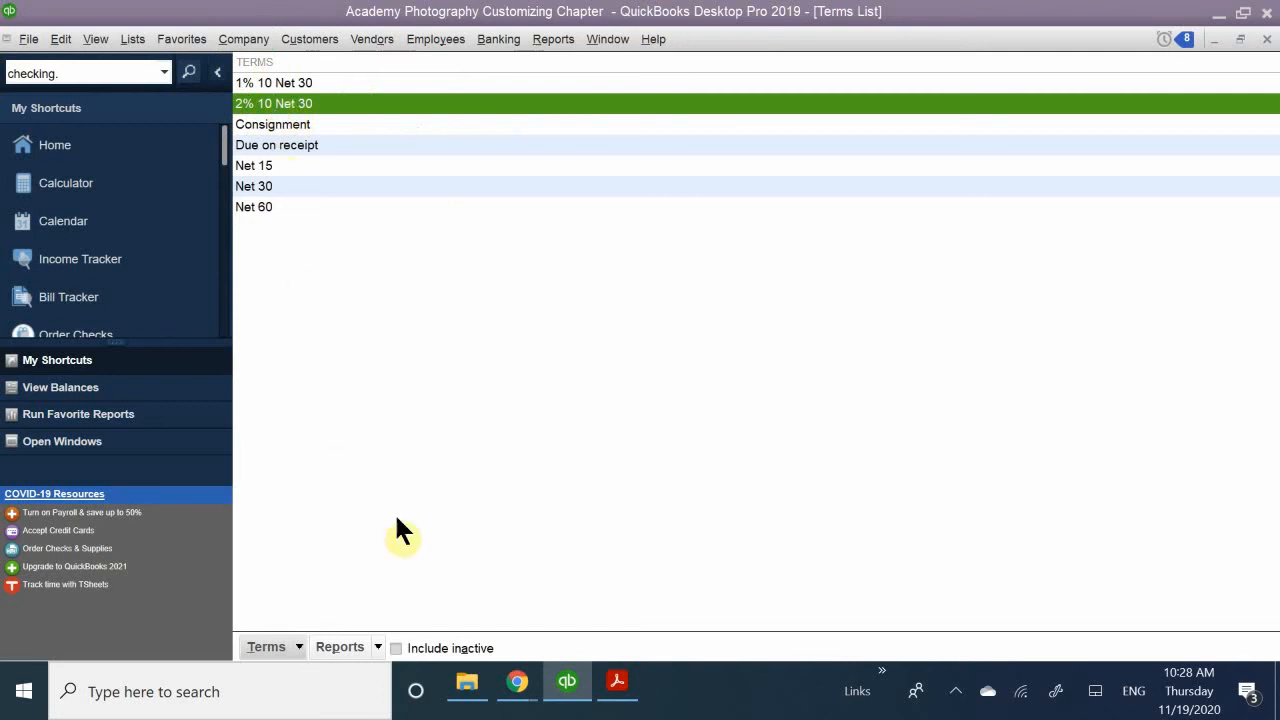
- Show inactive terms in the Terms List and reactivate the "10% 10 Net 30" term
left_click(446, 652)
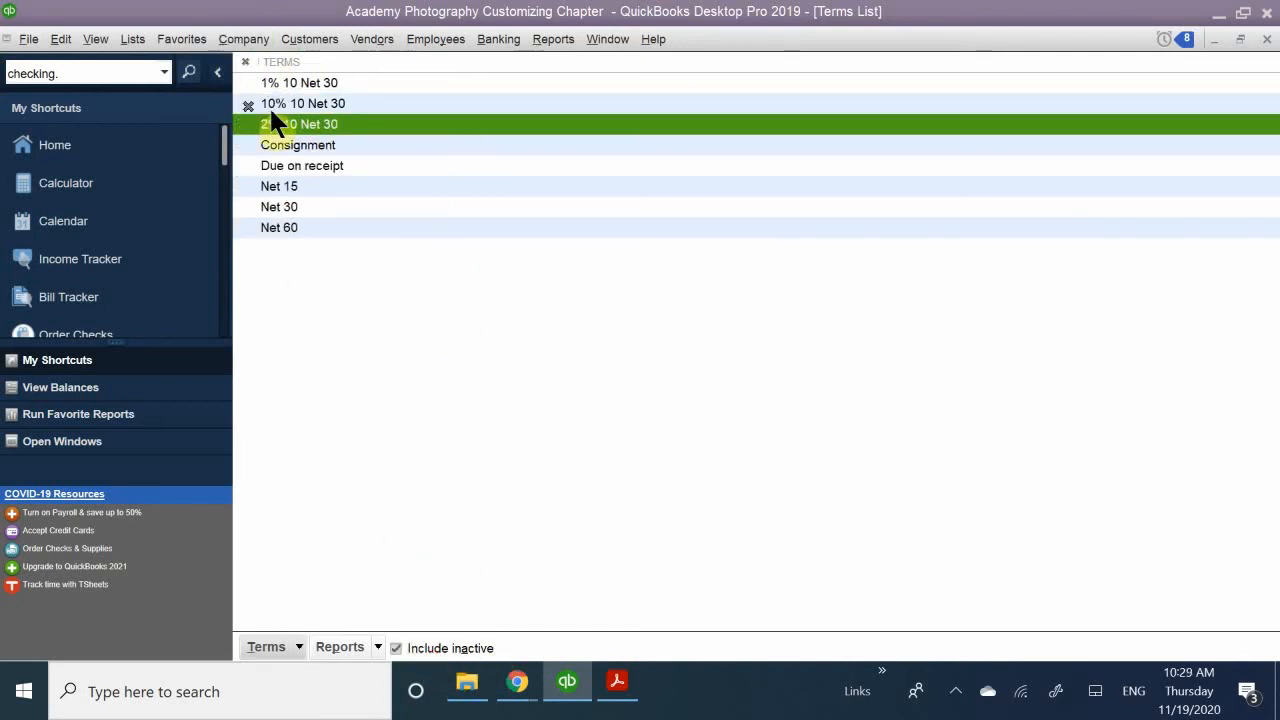
left_click(300, 104)
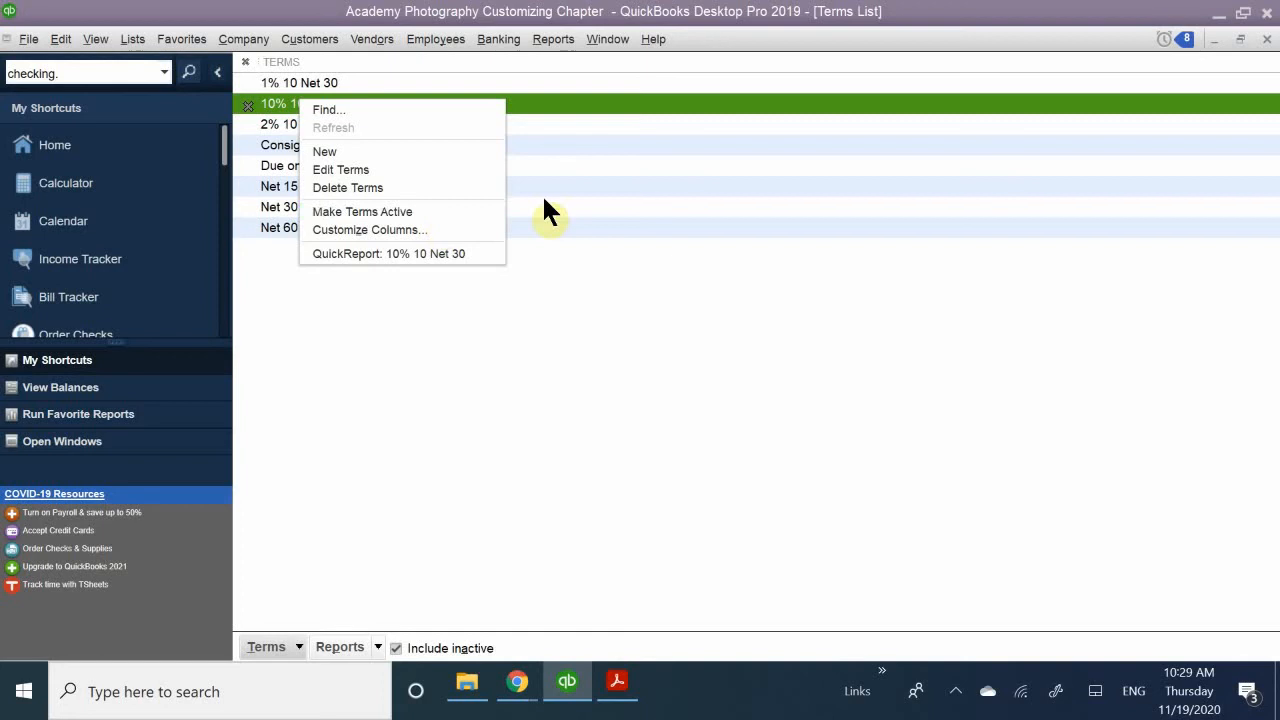
left_click(424, 211)
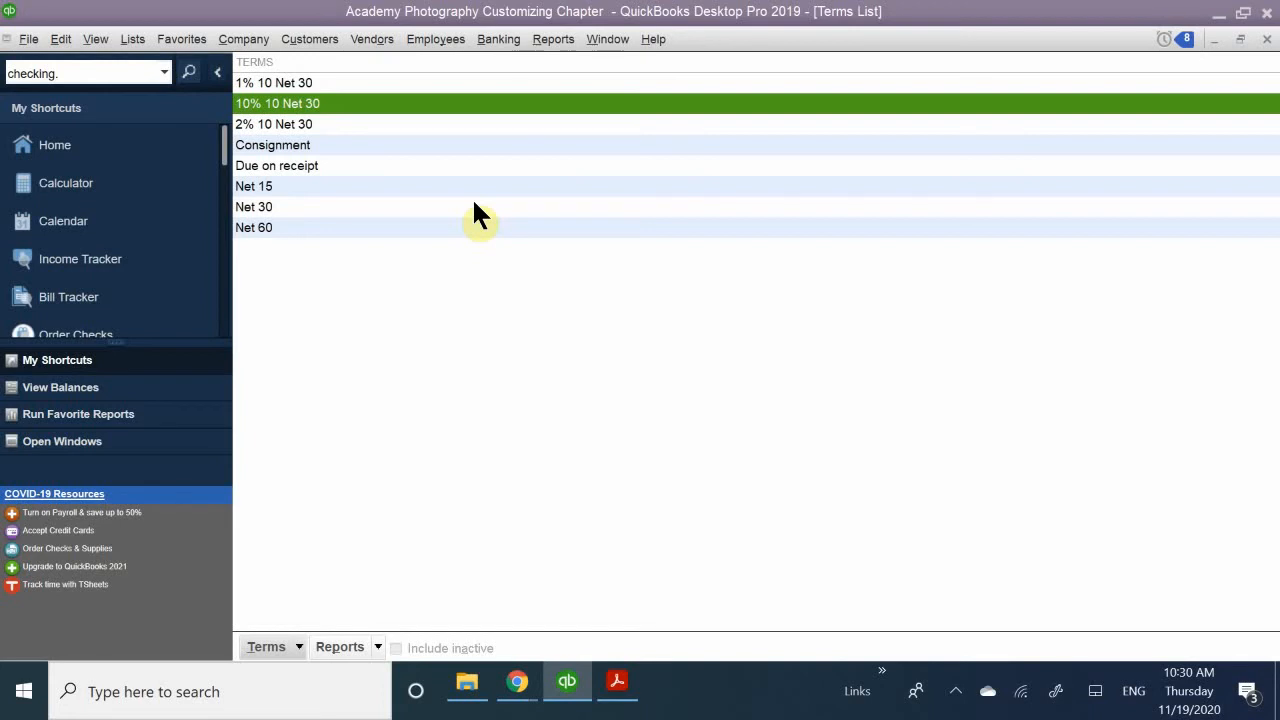
left_click(338, 305)
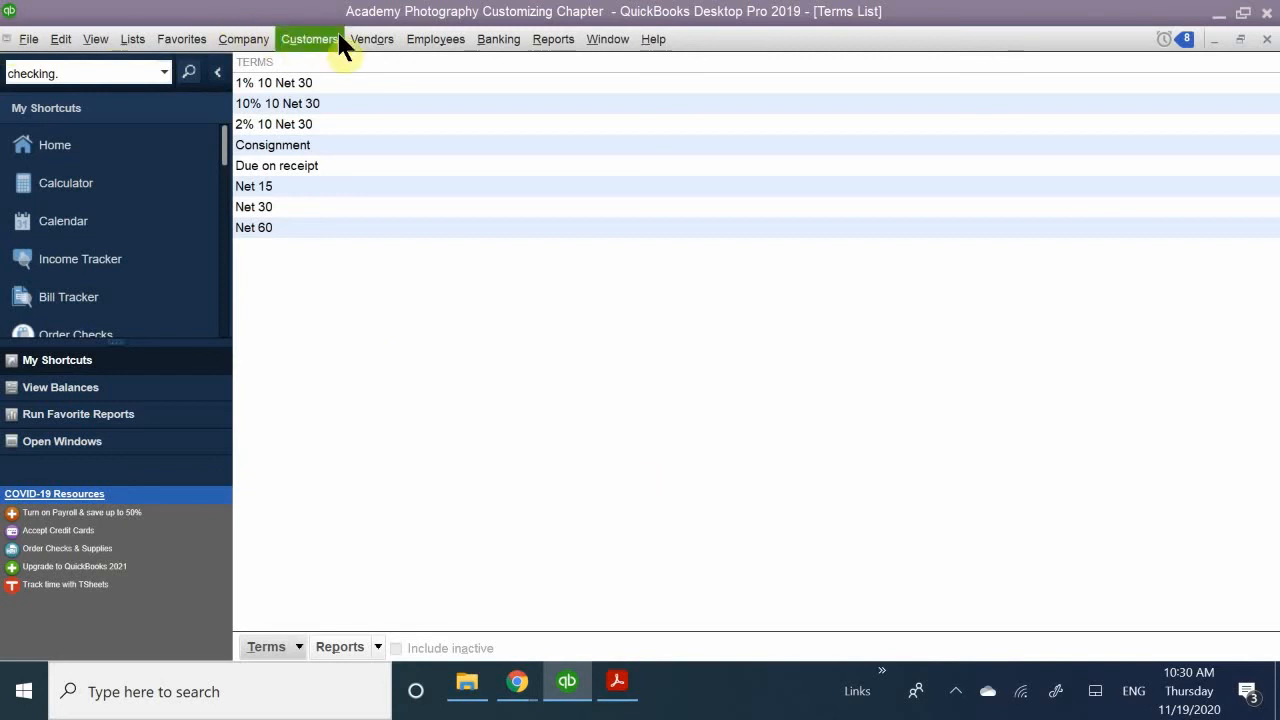
- Open the Ace Supply vendor record for editing from the Vendor Center and show its additional information
left_click(55, 160)
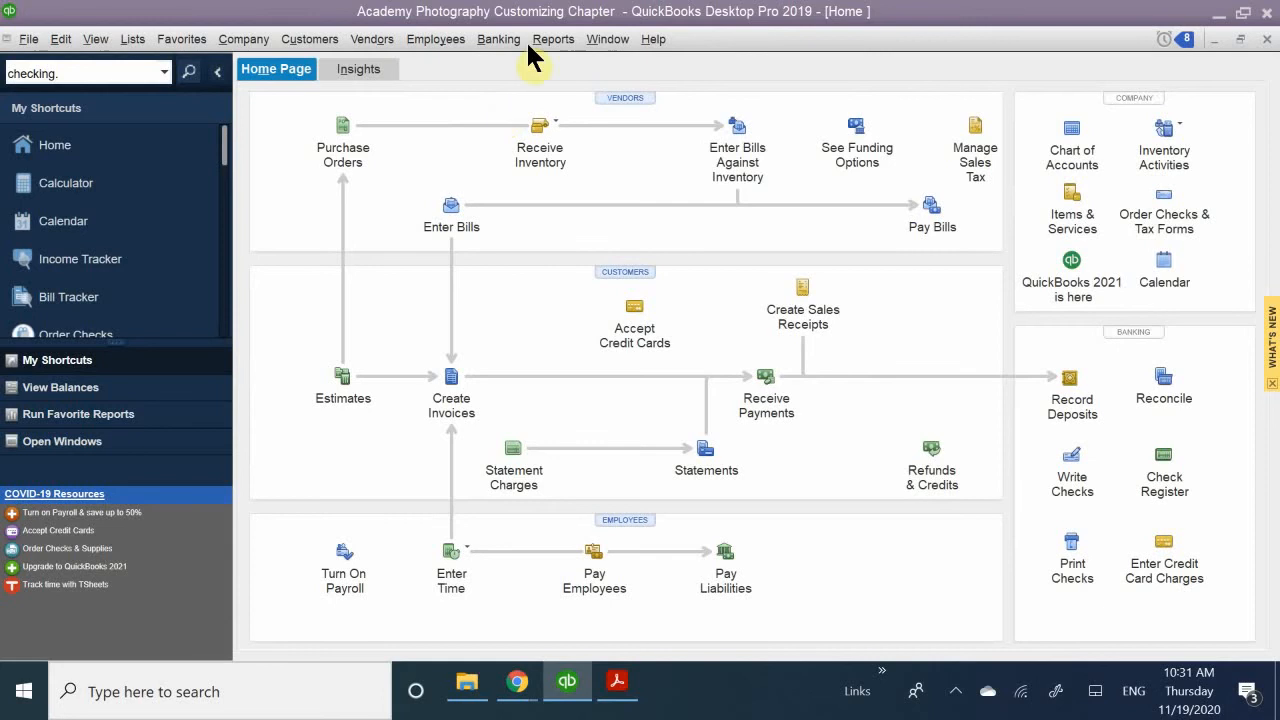
left_click(620, 100)
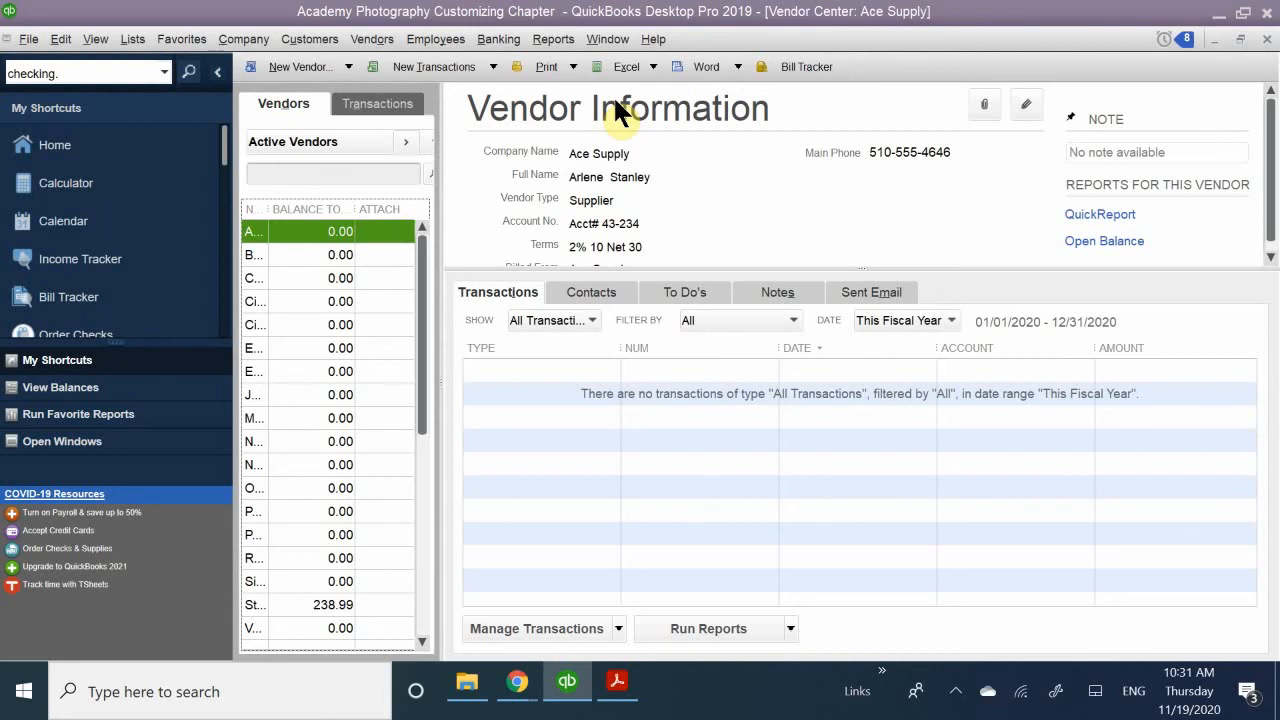
double_click(250, 234)
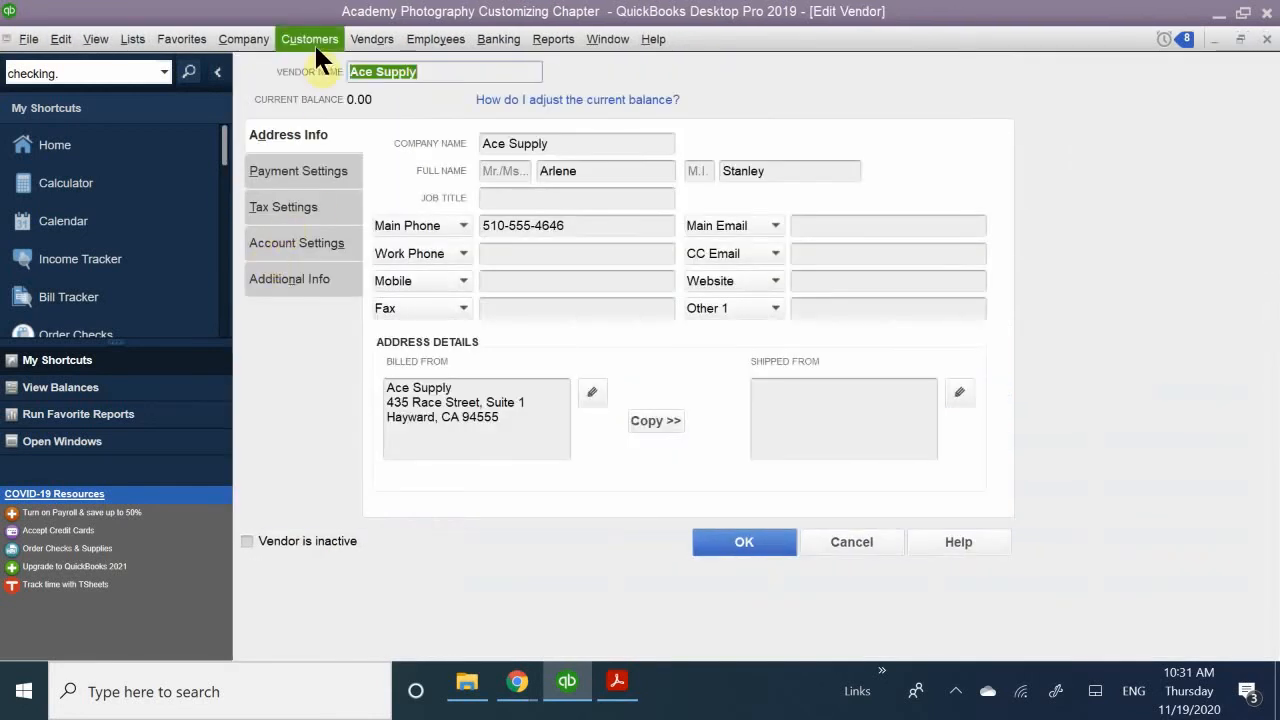
left_click(294, 283)
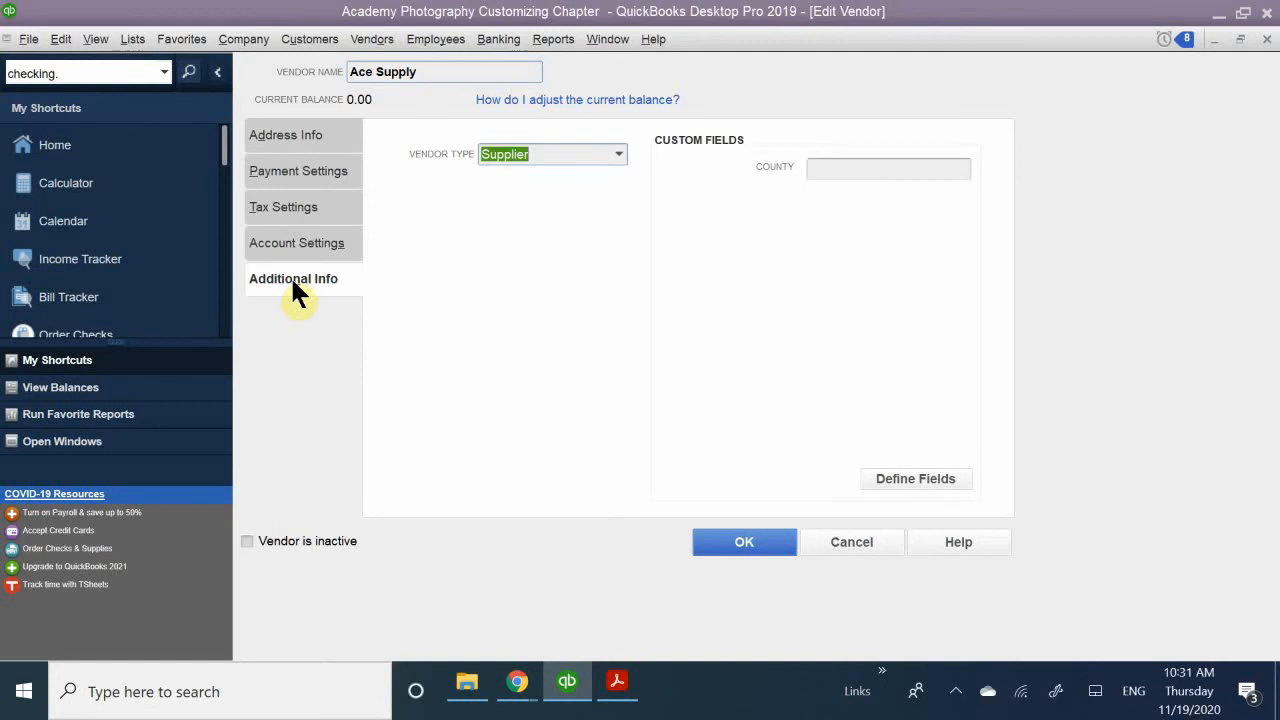
left_click(523, 212)
- Open the custom field definitions and enable the Spouse Name field for customers and vendors
left_click(892, 479)
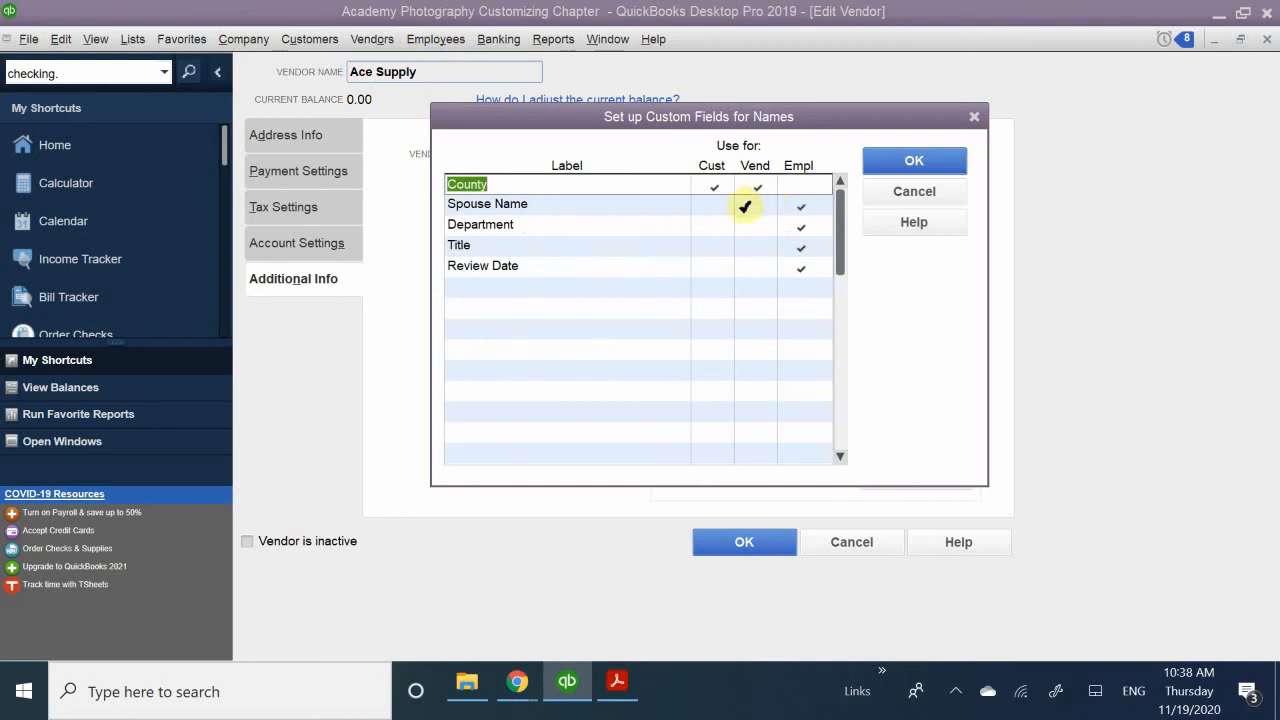
left_click(714, 205)
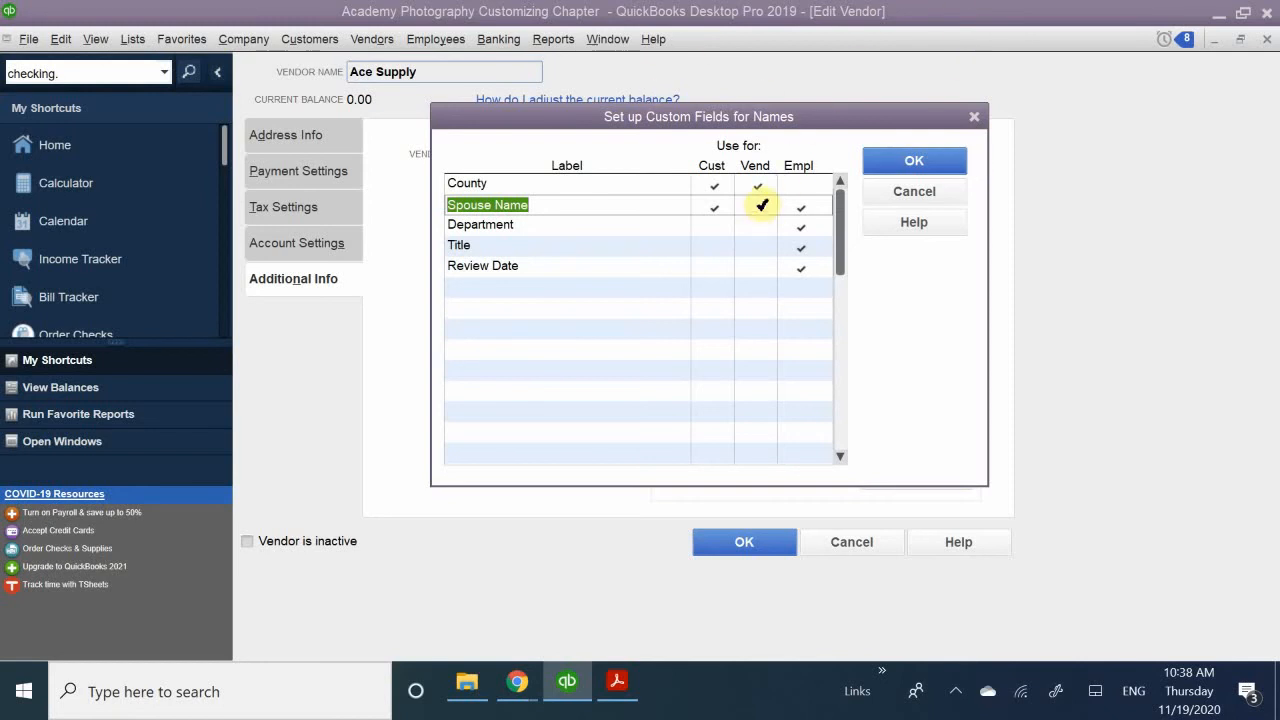
left_click(762, 205)
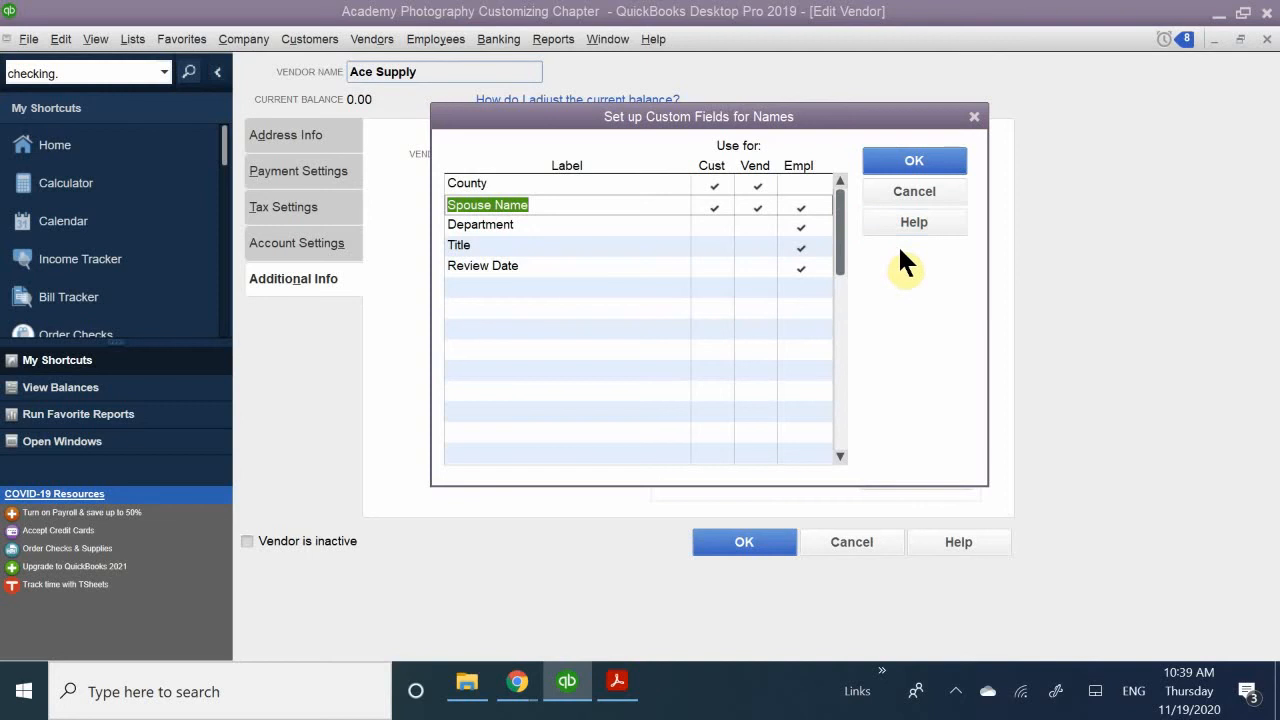
- Add a custom field labelled "Pet" in the first empty row below Review Date
left_click(485, 290)
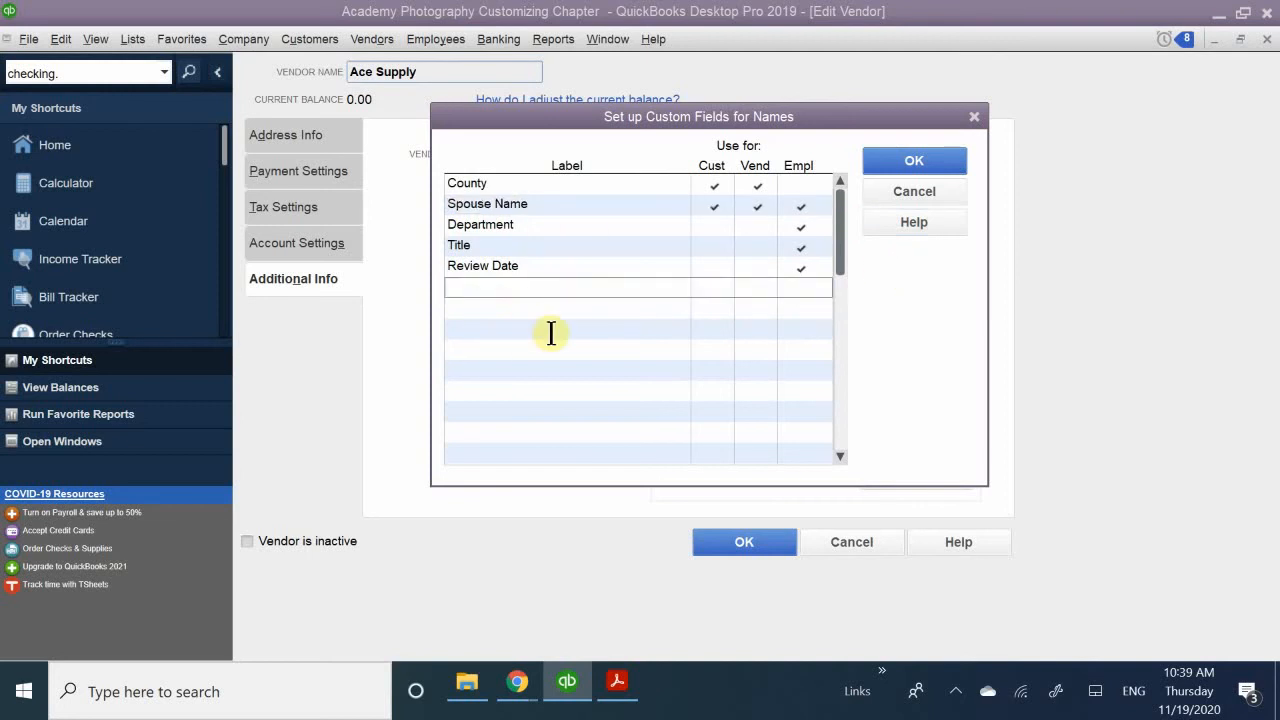
type("Pry")
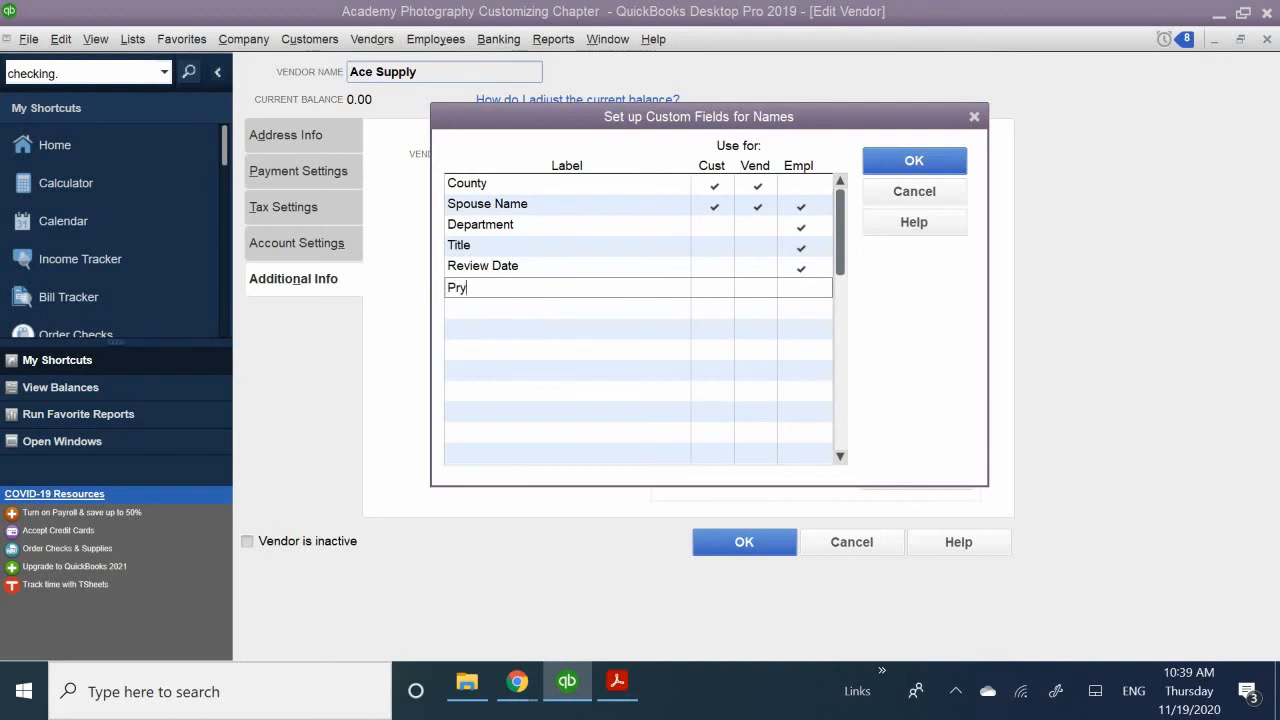
key("BackSpace")
key("BackSpace")
type("et")
- Add a custom field labelled "Hobbies" in the row below Pet
left_click(484, 306)
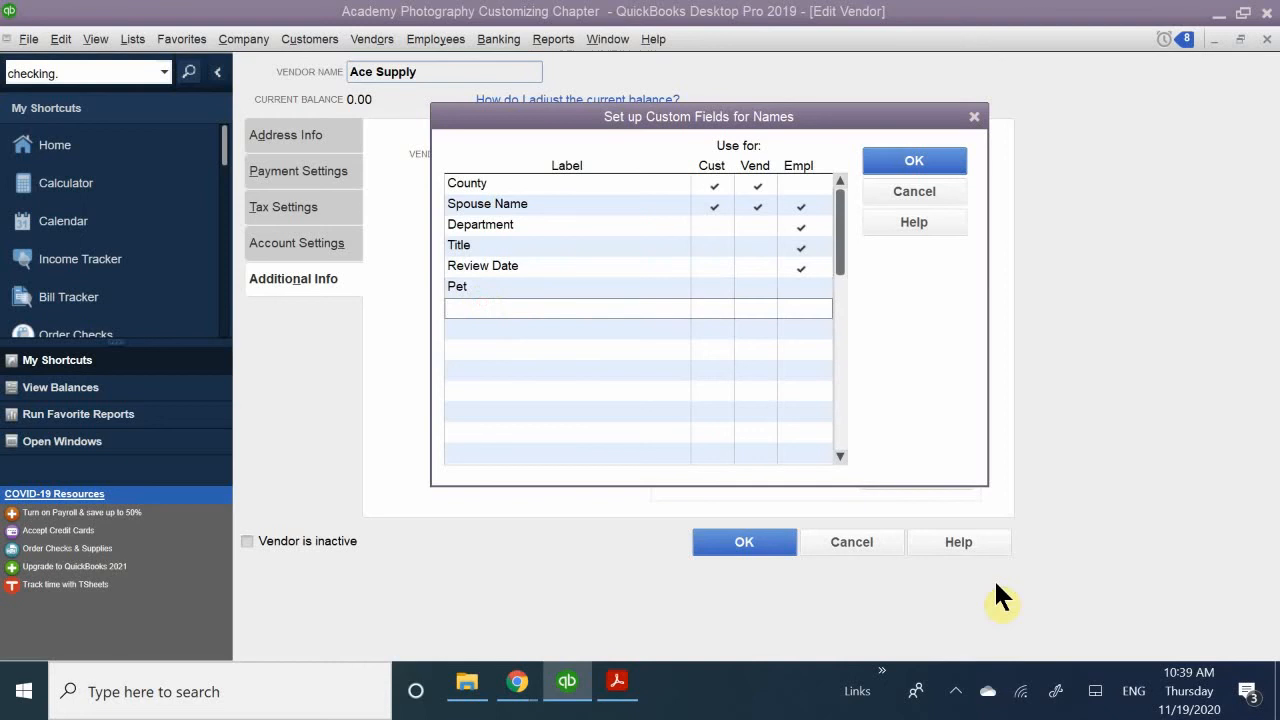
type("Hobbied")
key("BackSpace")
type("s")
- Add a custom field labelled "Establishment Date" in the row below Hobbies
left_click(491, 330)
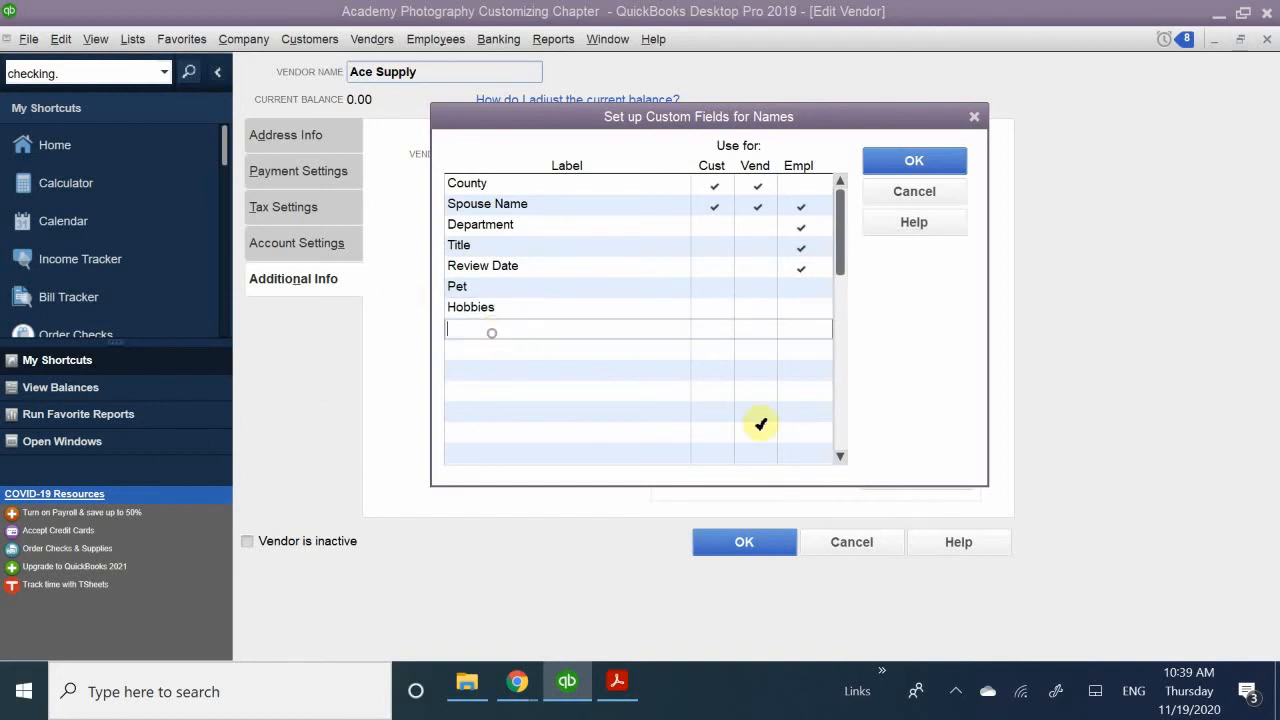
type("Busin")
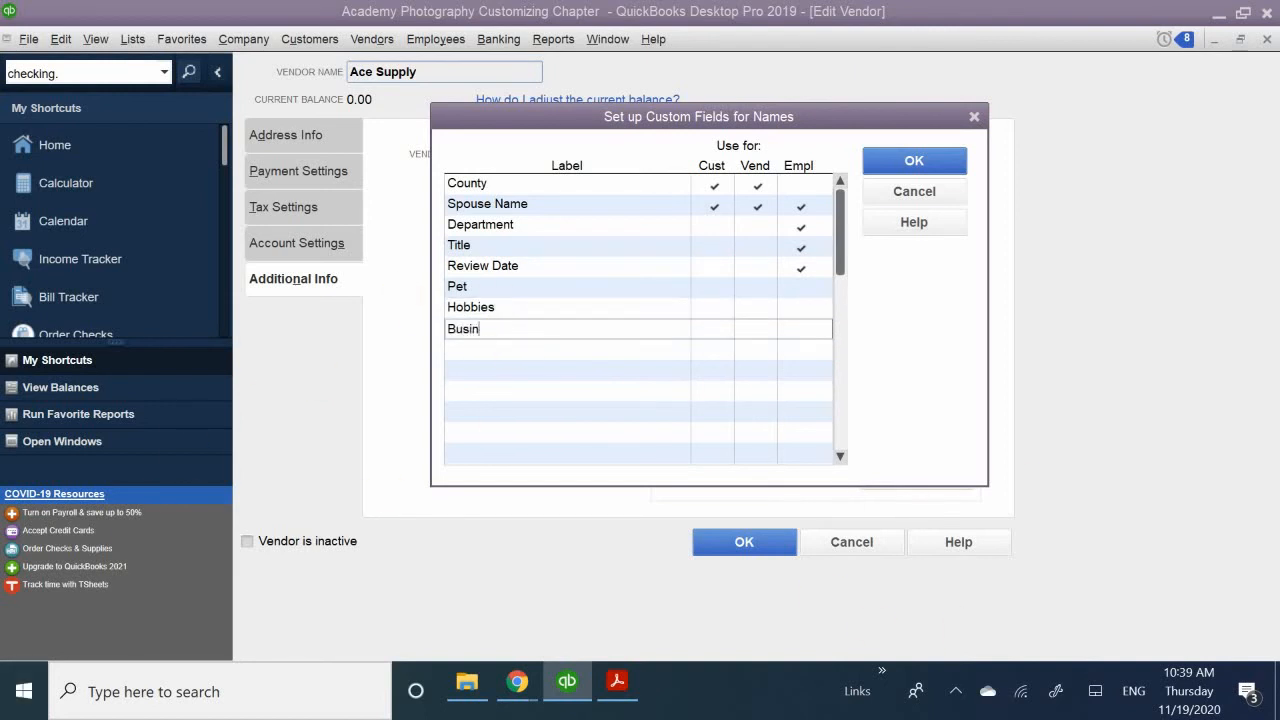
type("ess StatrDy")
key("BackSpace")
key("BackSpace")
key("BackSpace")
key("BackSpace")
key("BackSpace")
key("BackSpace")
key("BackSpace")
key("BackSpace")
key("BackSpace")
key("BackSpace")
key("BackSpace")
key("BackSpace")
key("BackSpace")
key("BackSpace")
key("BackSpace")
key("BackSpace")
key("BackSpace")
type("Establish")
key("BackSpace")
type("hment Date")
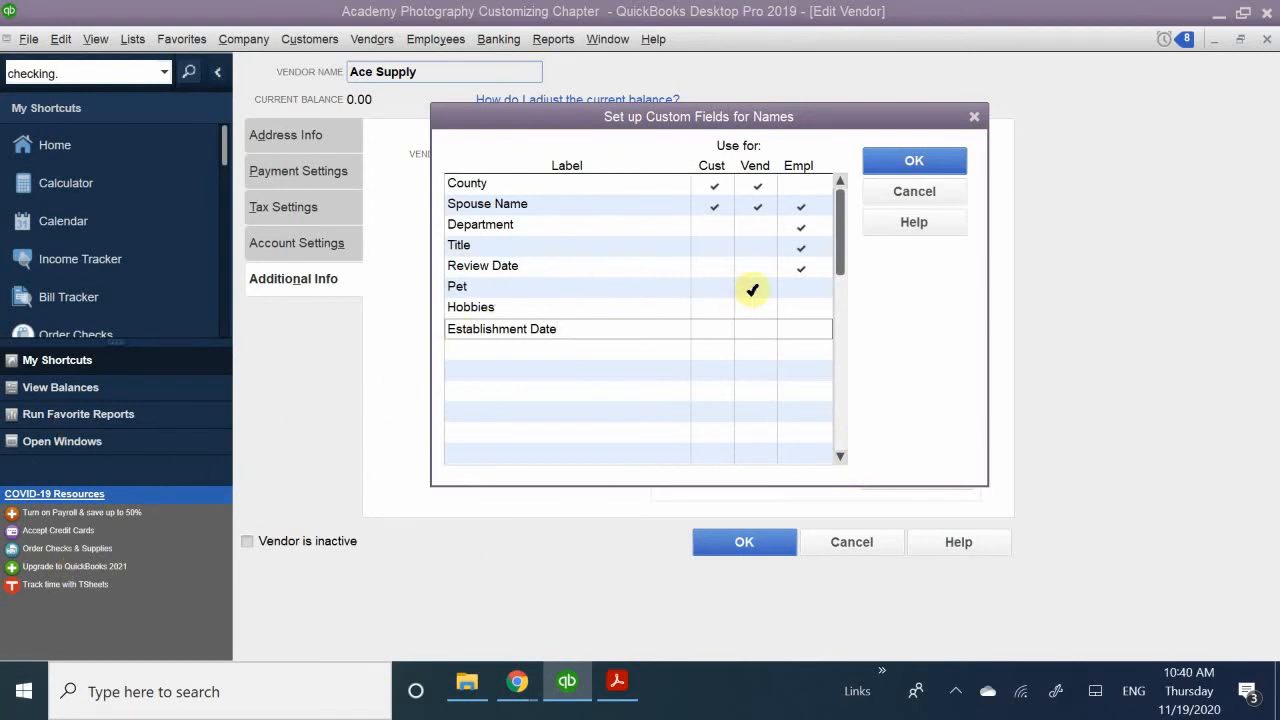
- Enable the Pet field for employees and the Hobbies field for customers, vendors and employees
left_click(798, 286)
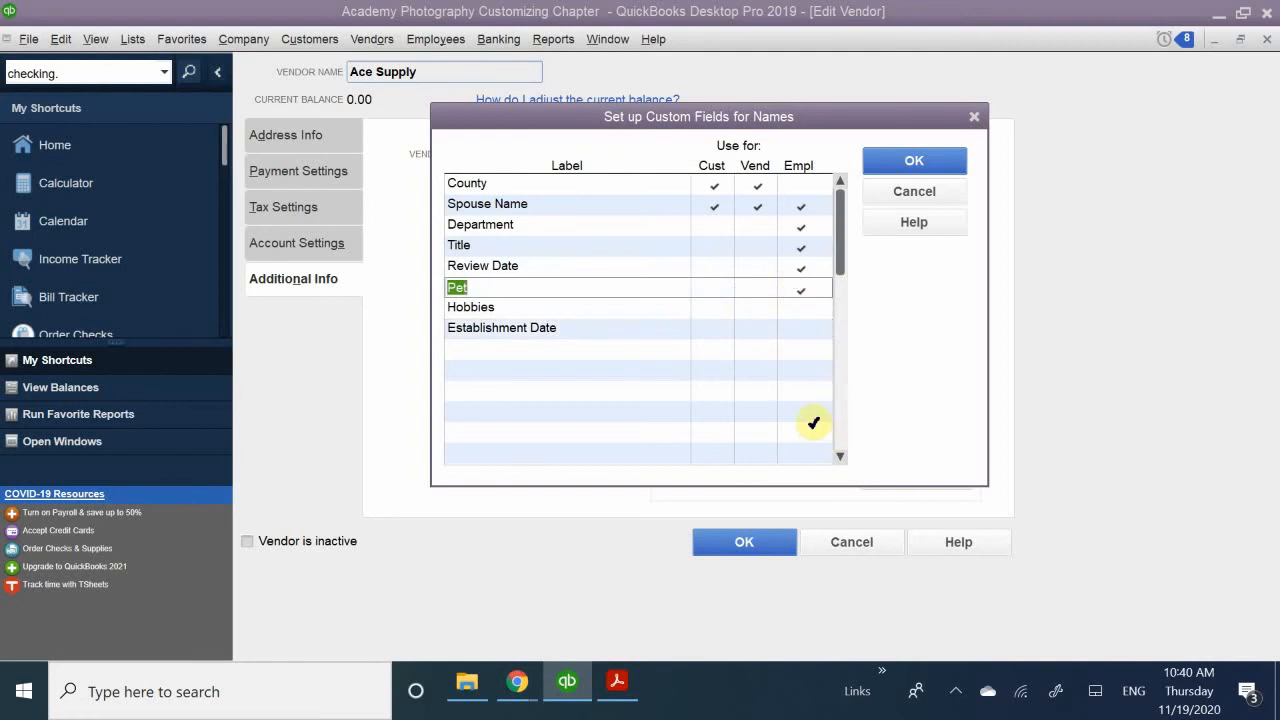
left_click(713, 310)
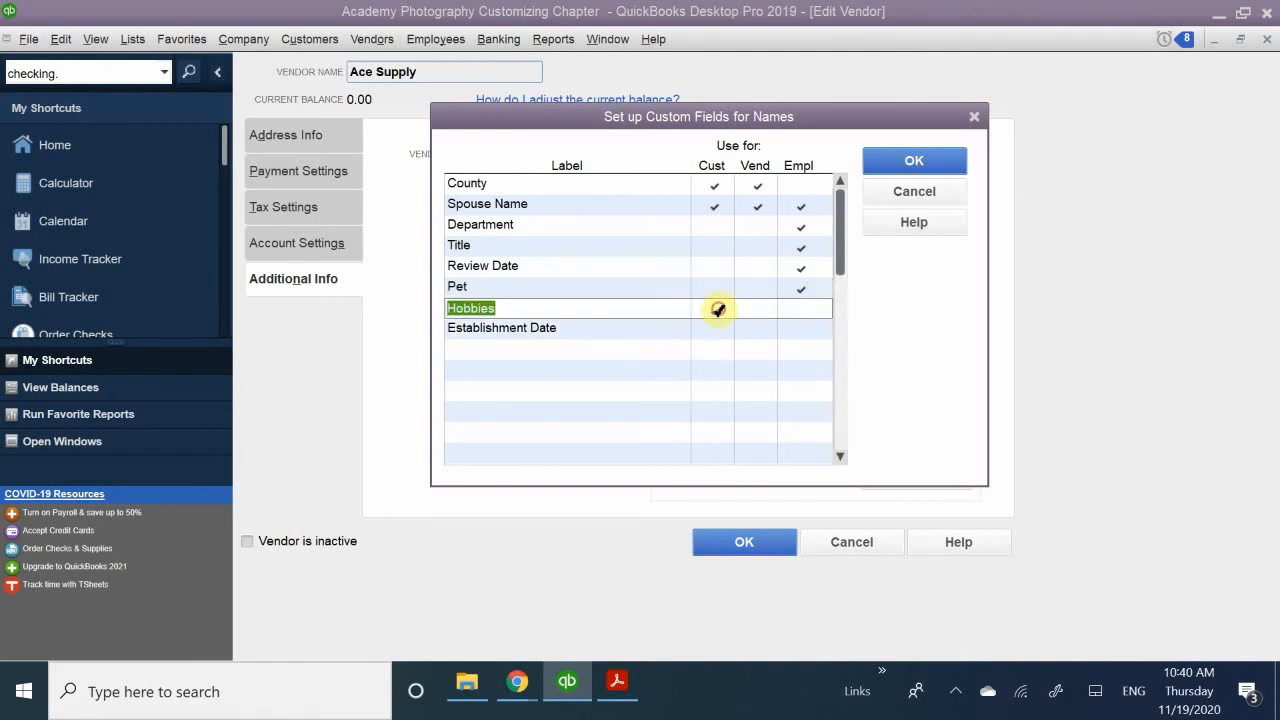
left_click(753, 307)
left_click(805, 305)
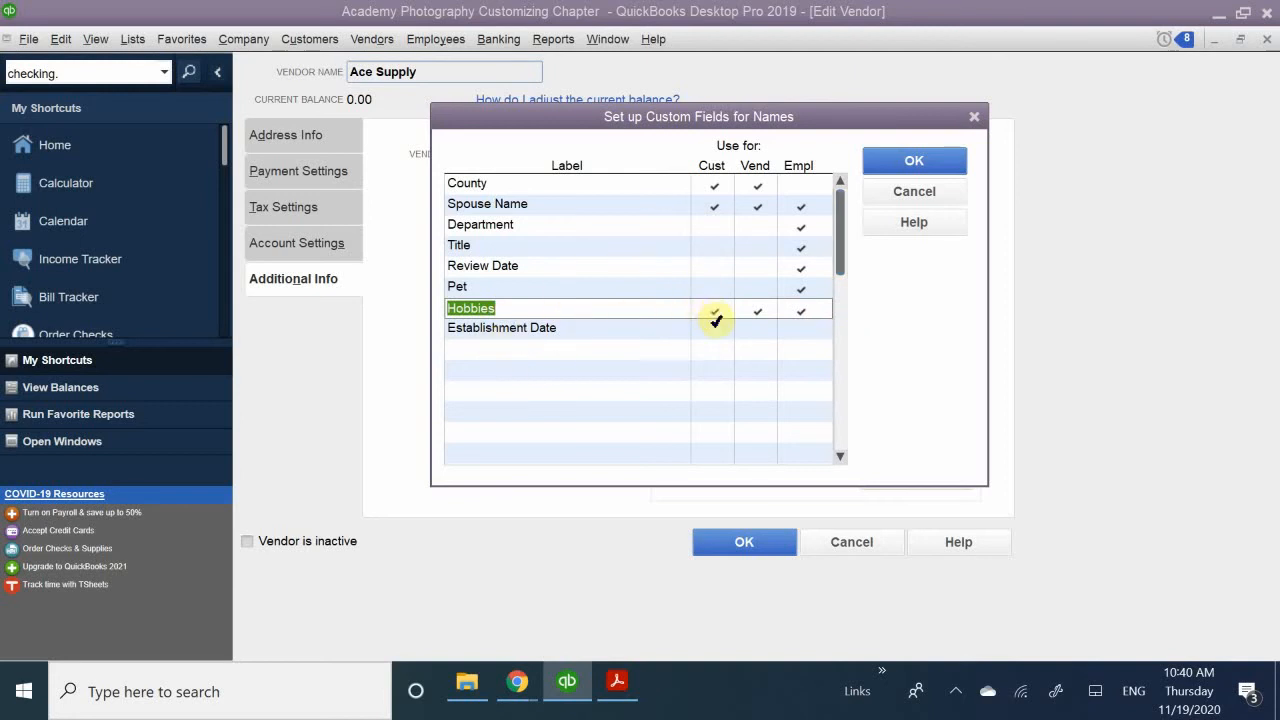
- Enable the Establishment Date field for vendors only and save the custom field definitions
left_click(714, 329)
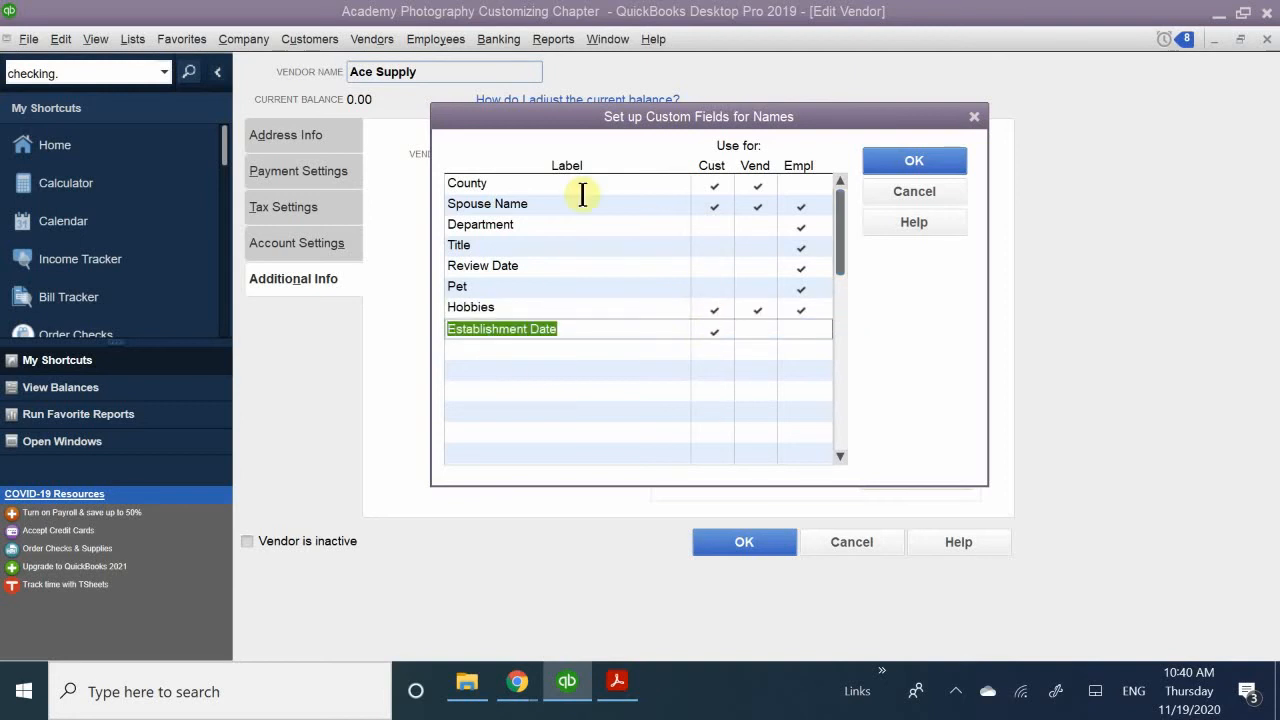
left_click(714, 323)
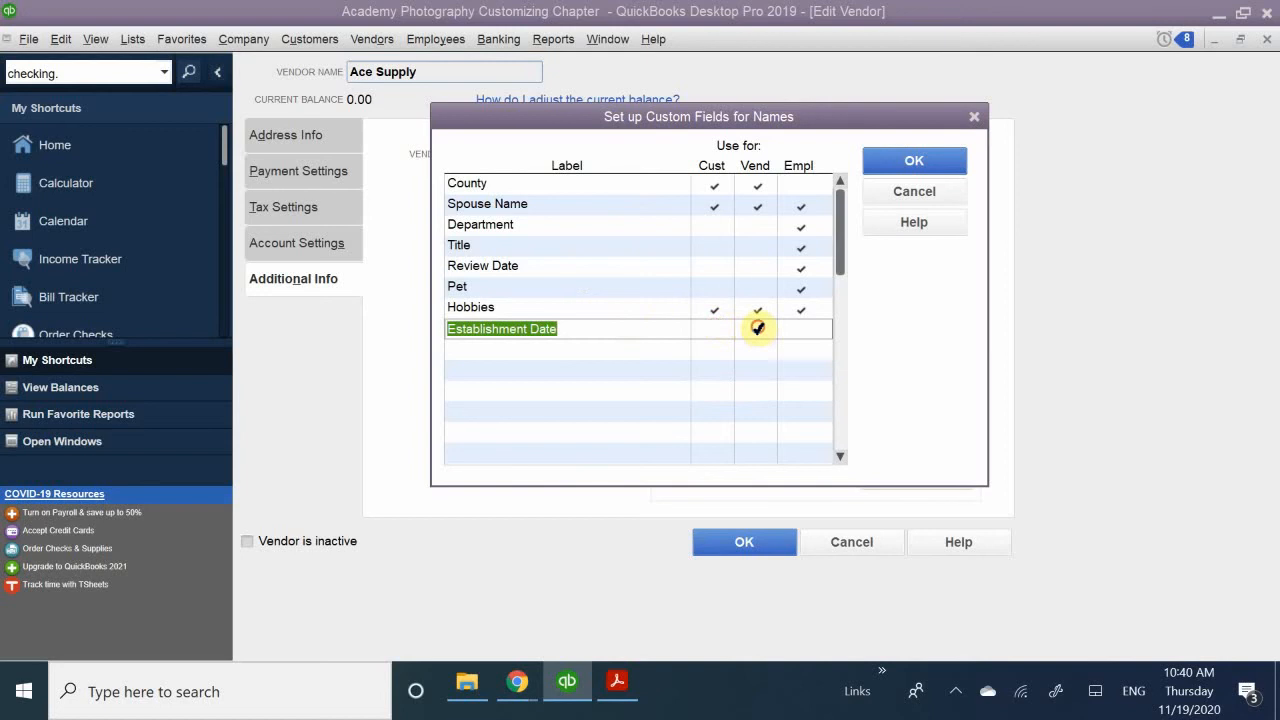
left_click(755, 331)
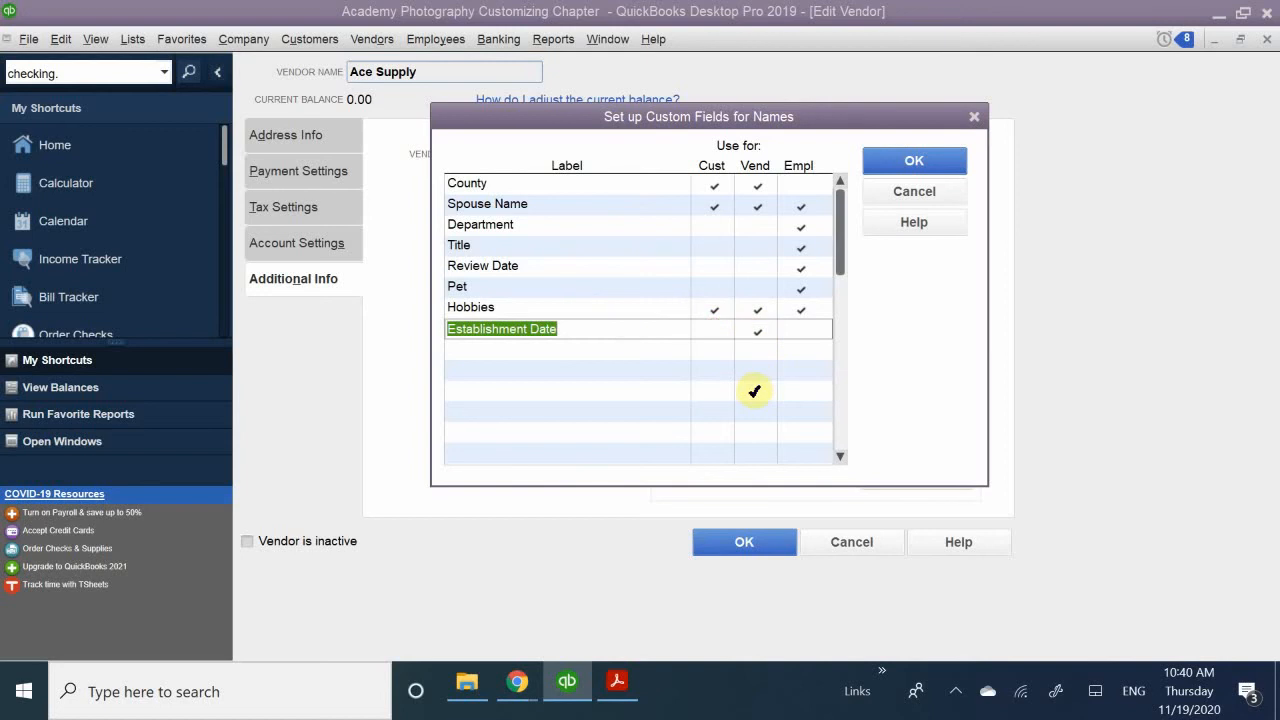
left_click(519, 370)
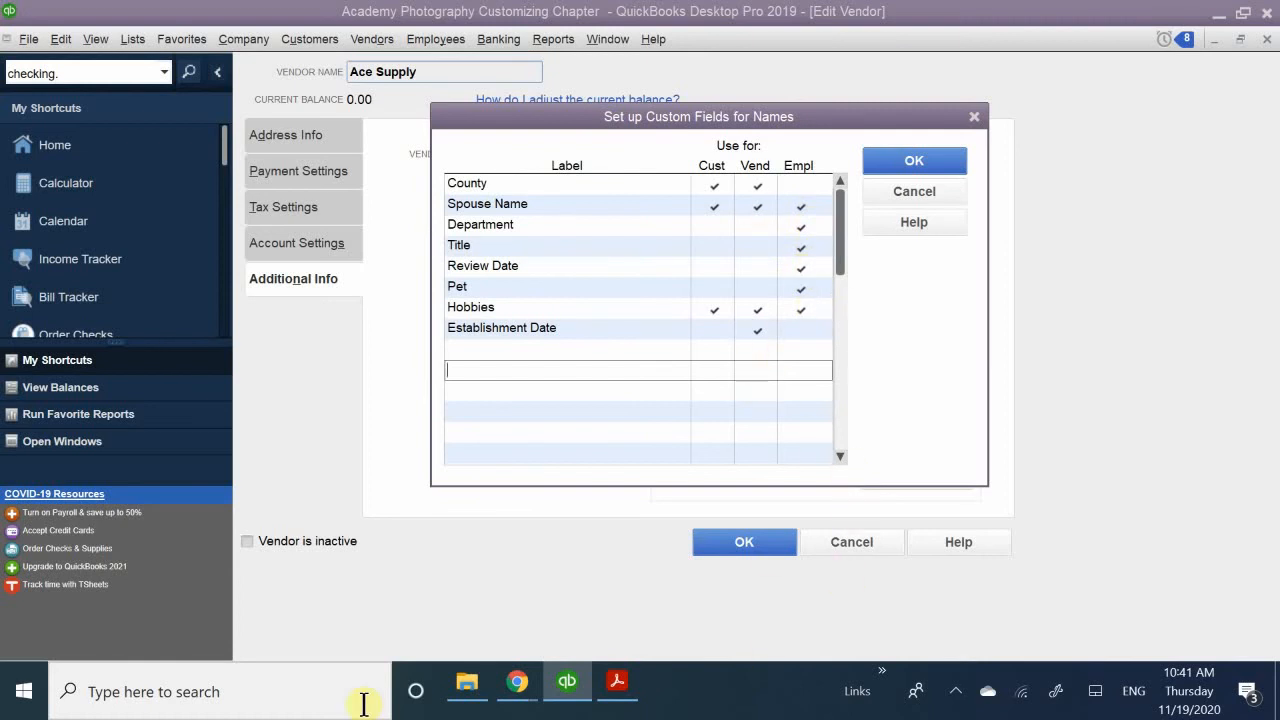
left_click(894, 166)
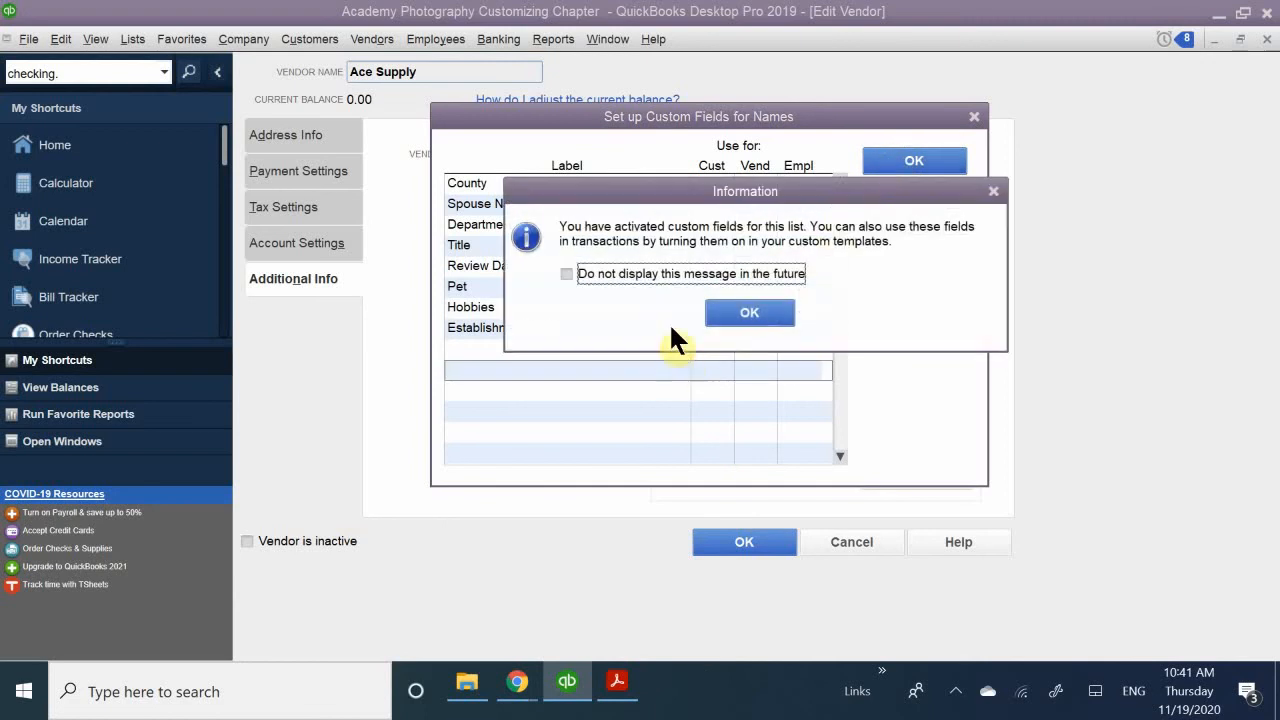
left_click(749, 314)
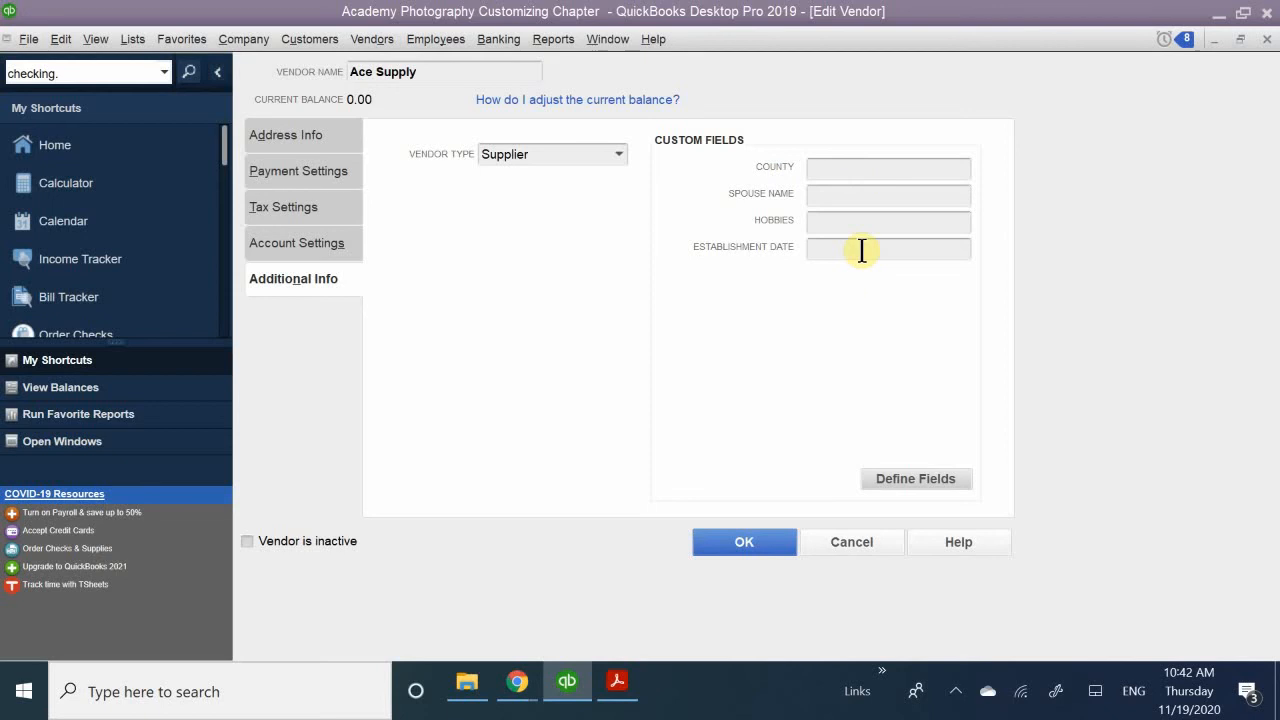
- Check the County, Spouse Name, Hobbies and Establishment Date custom fields on the Ace Supply vendor record
left_click(823, 169)
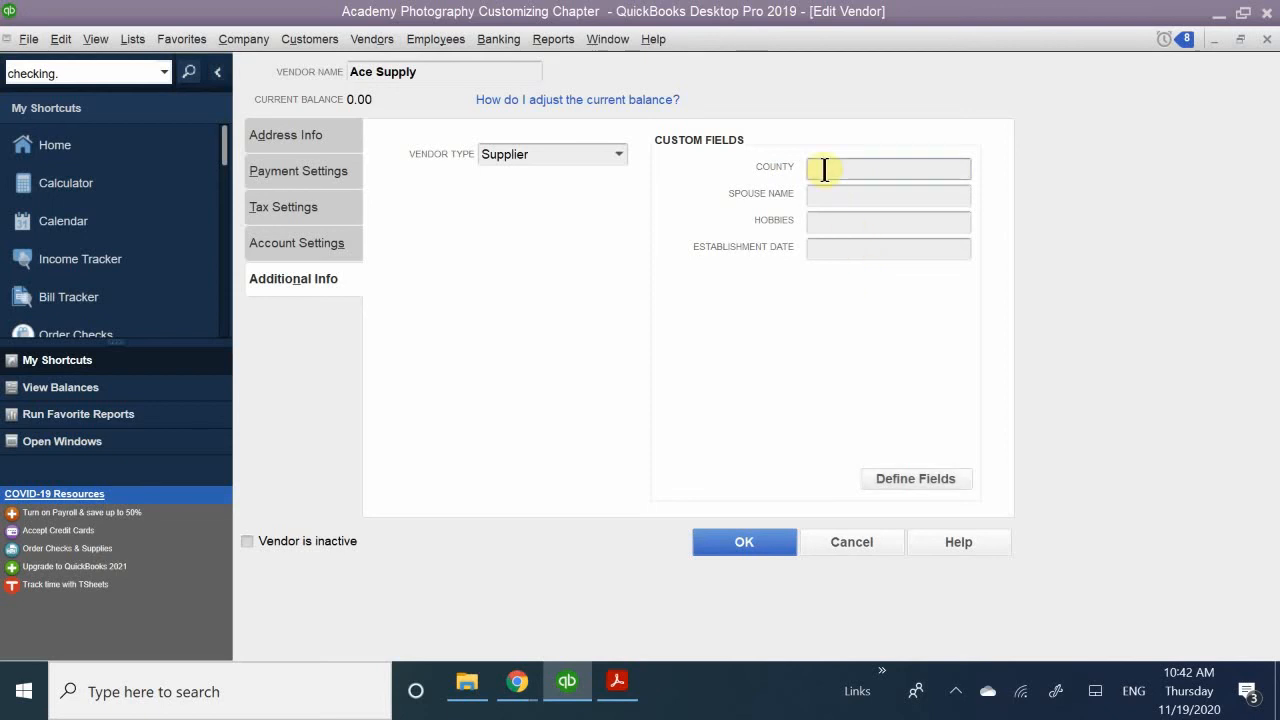
left_click(834, 190)
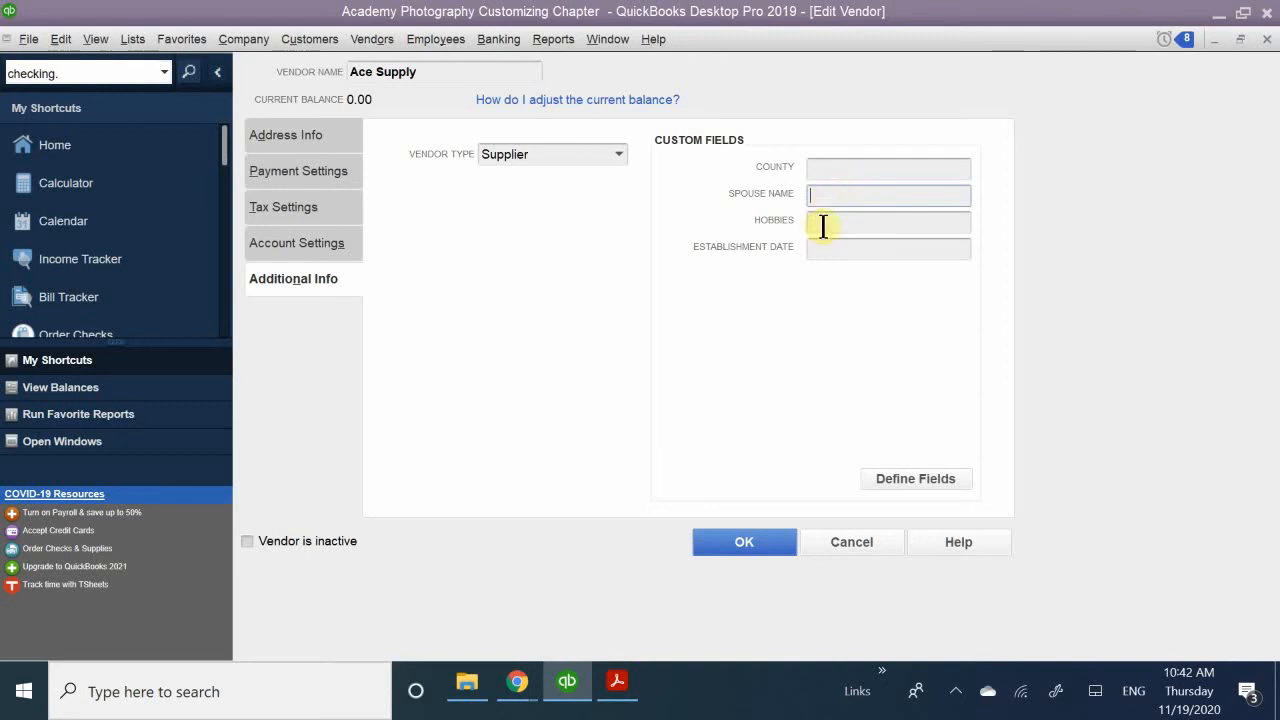
left_click(820, 222)
left_click(838, 248)
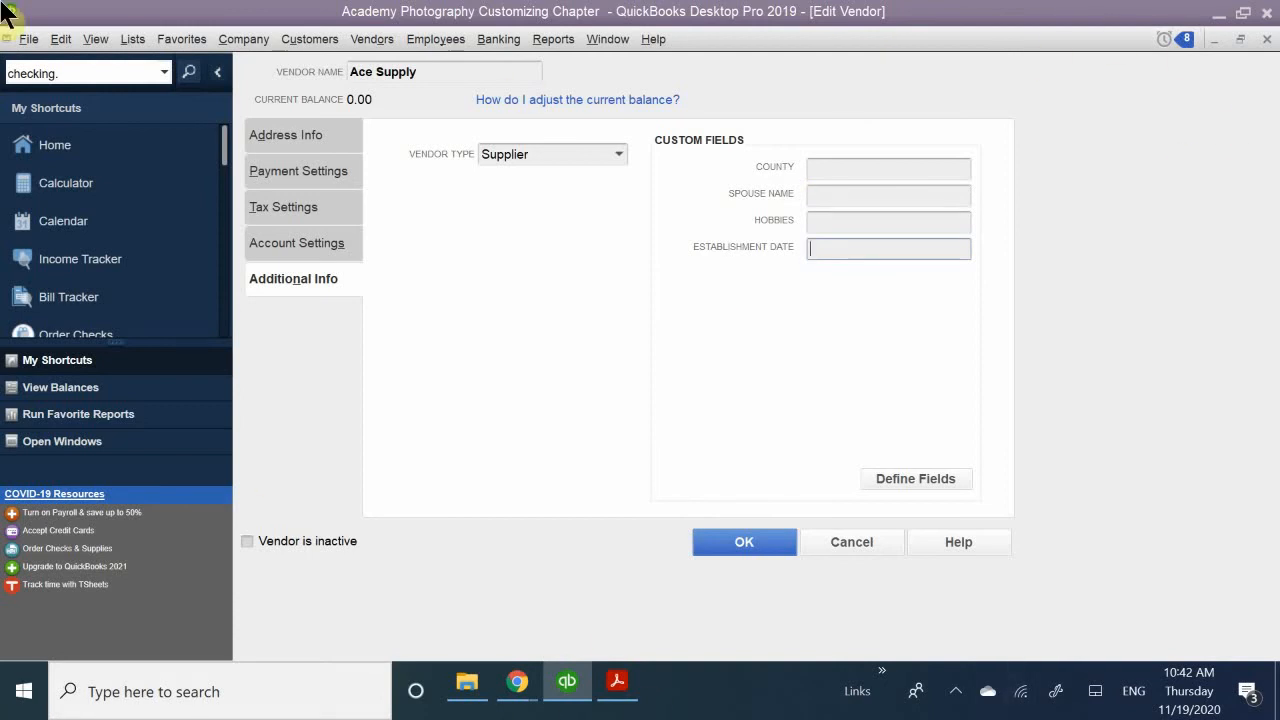
- Start a new employee record from the Employee Center and view the custom fields in its additional information
left_click(410, 34)
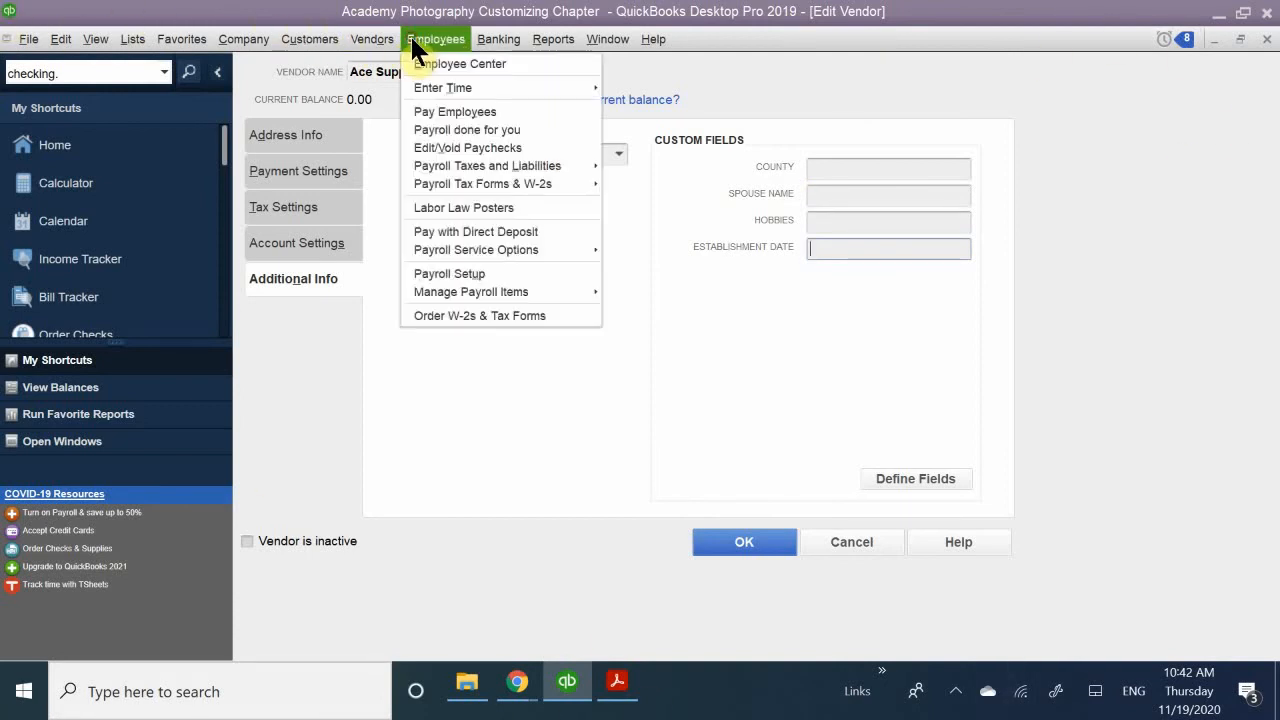
left_click(423, 61)
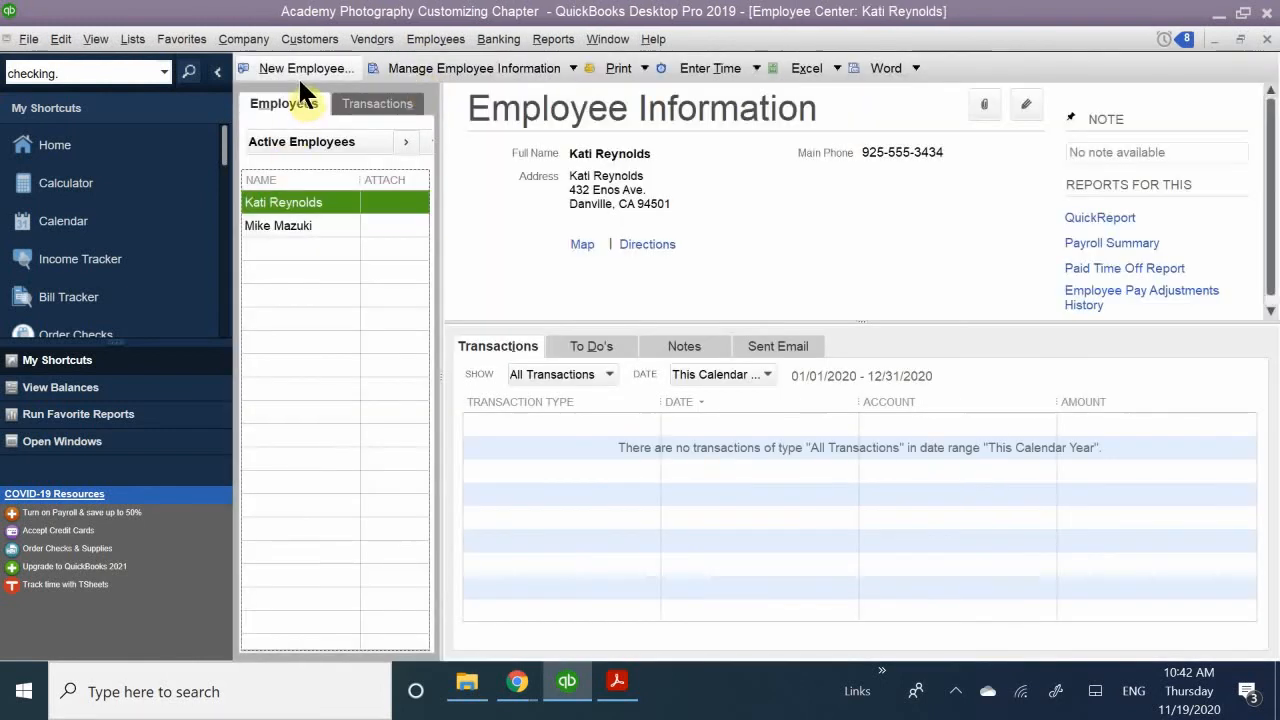
left_click(281, 66)
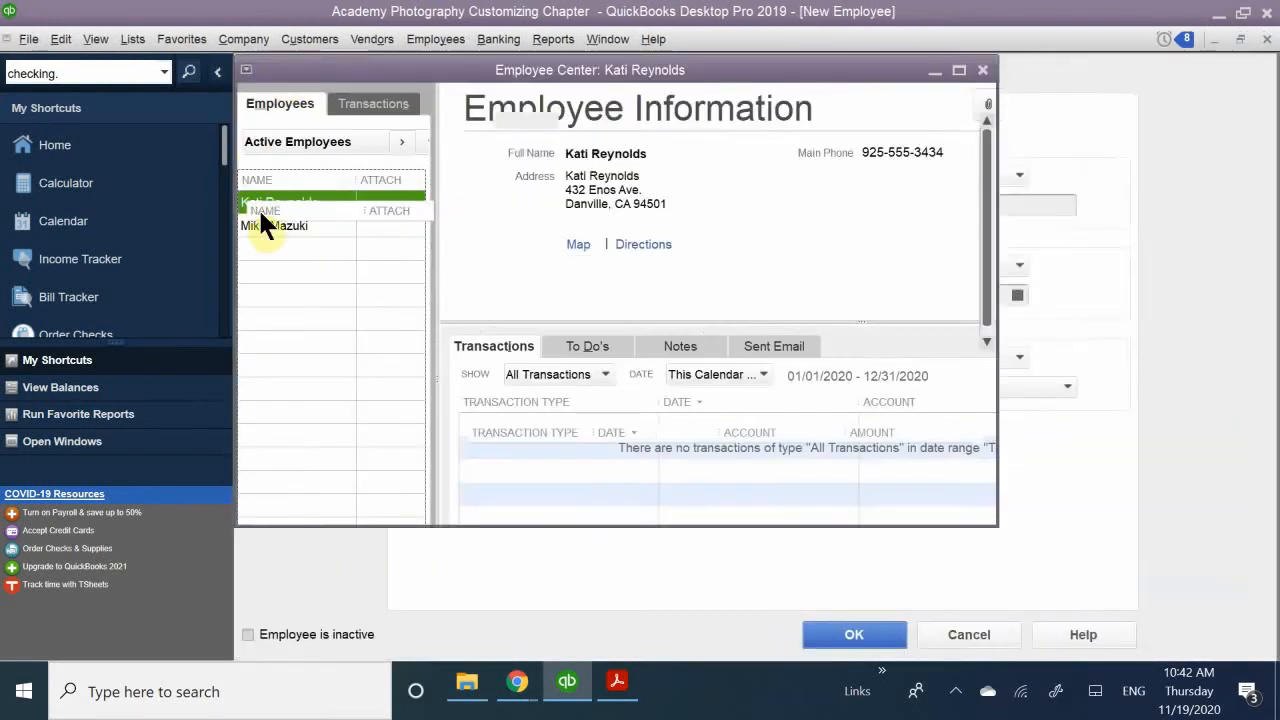
left_click(306, 254)
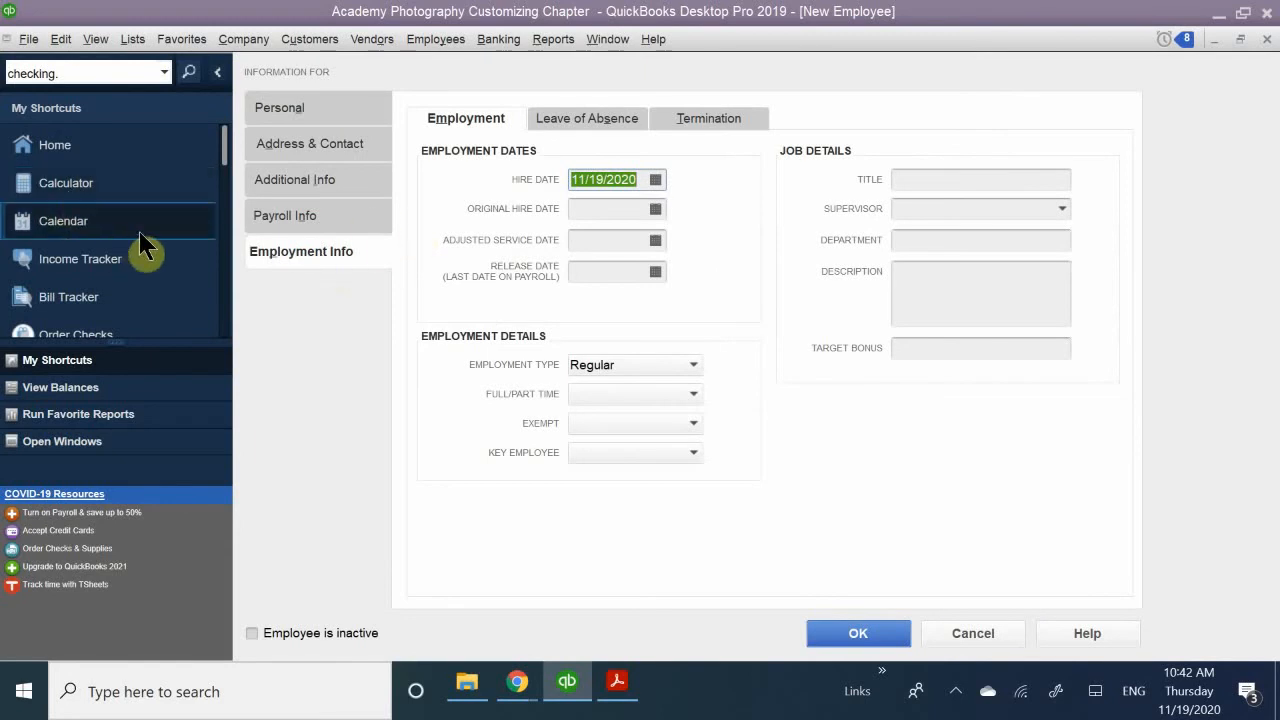
left_click(285, 178)
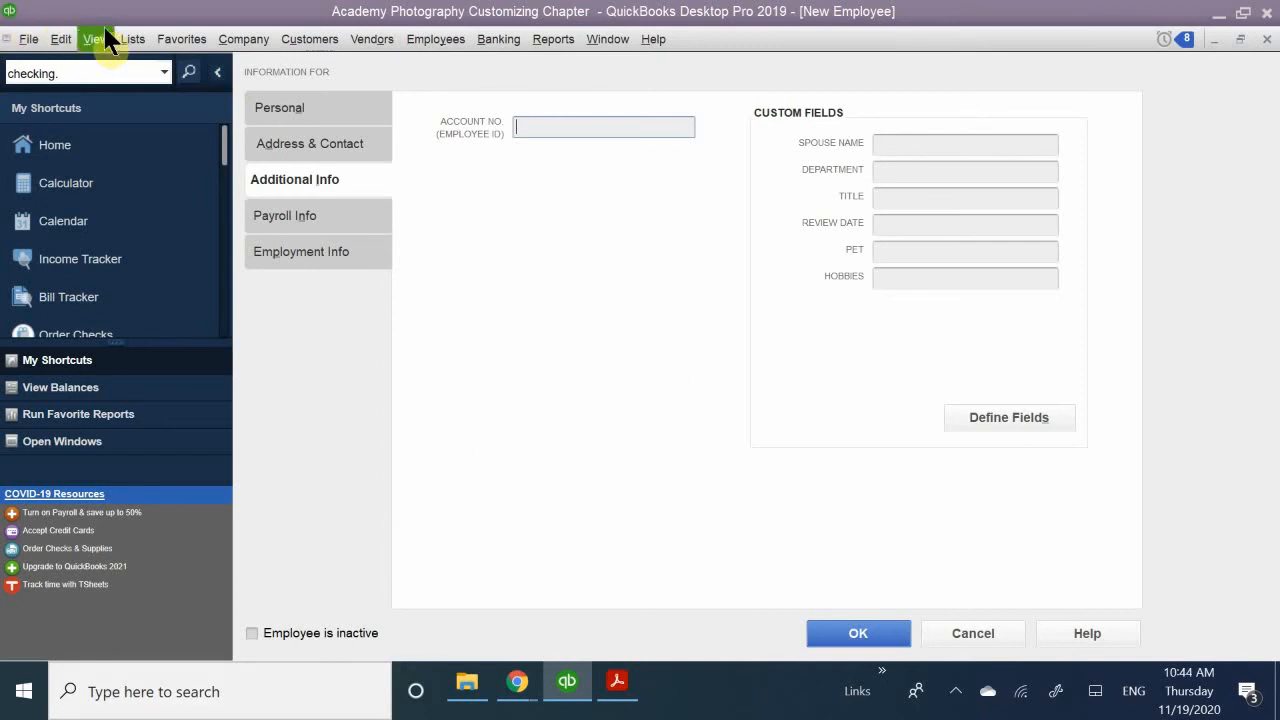
- Open the Templates list
left_click(133, 40)
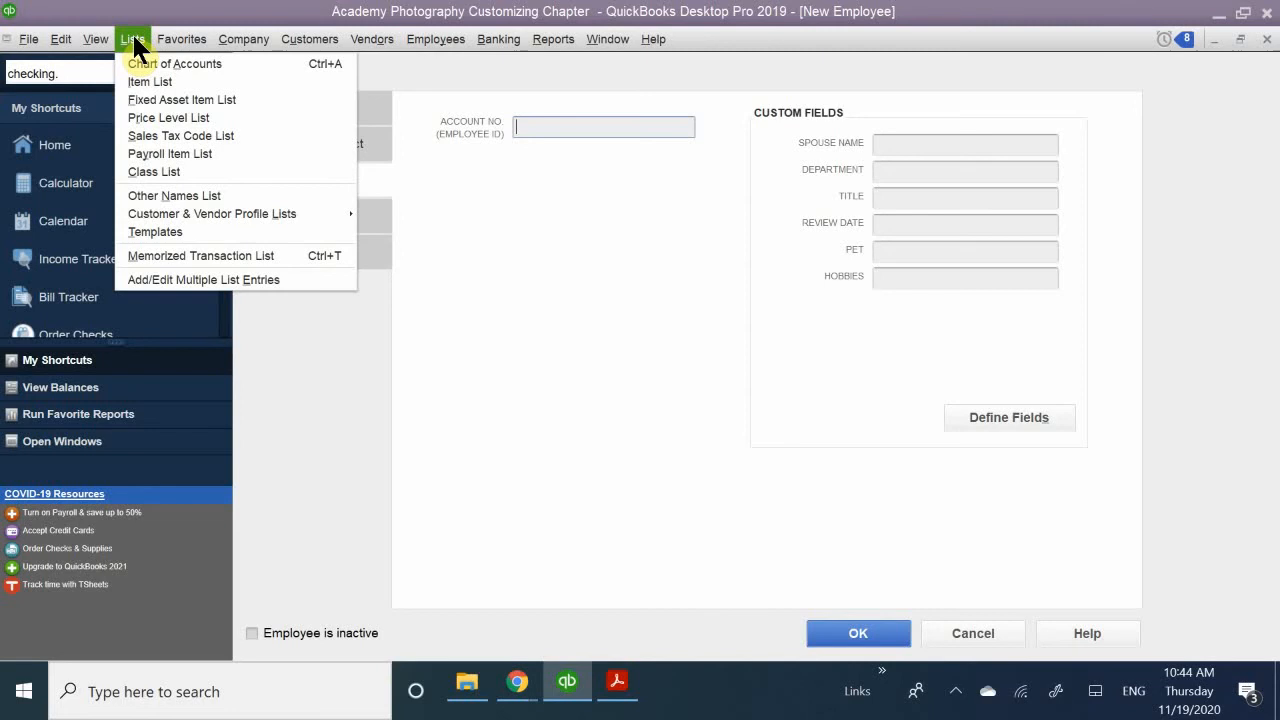
left_click(160, 231)
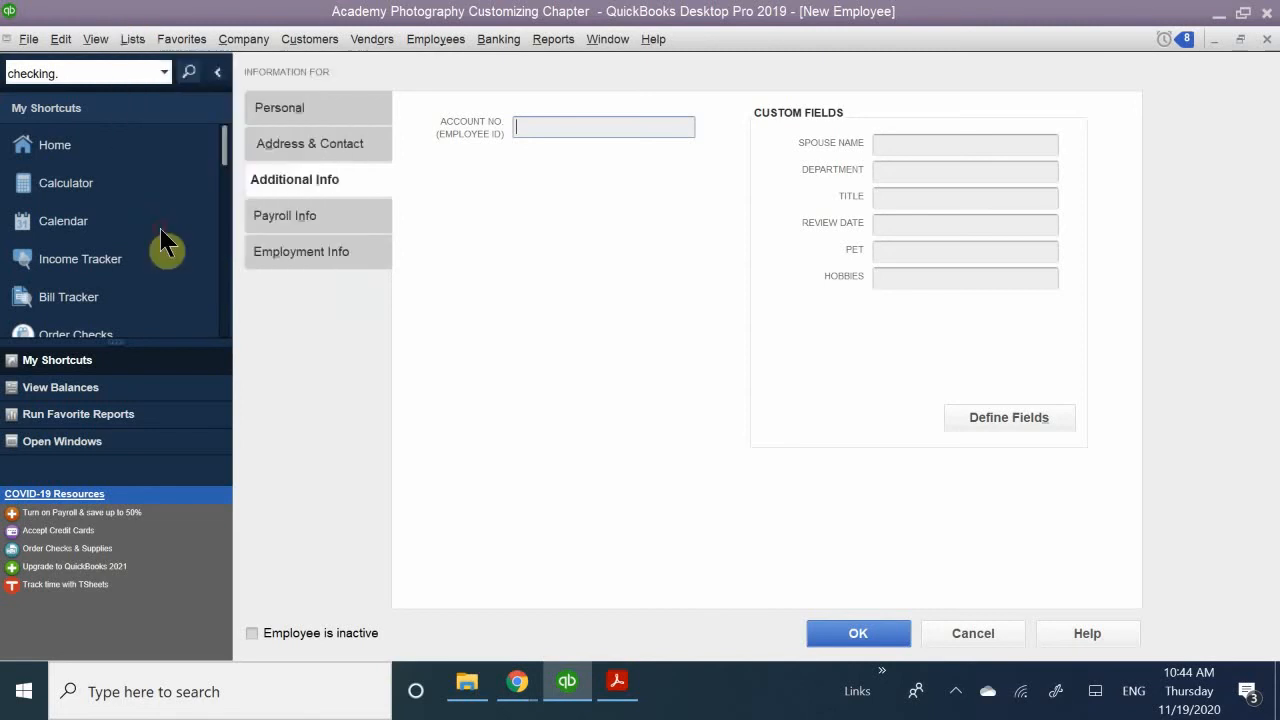
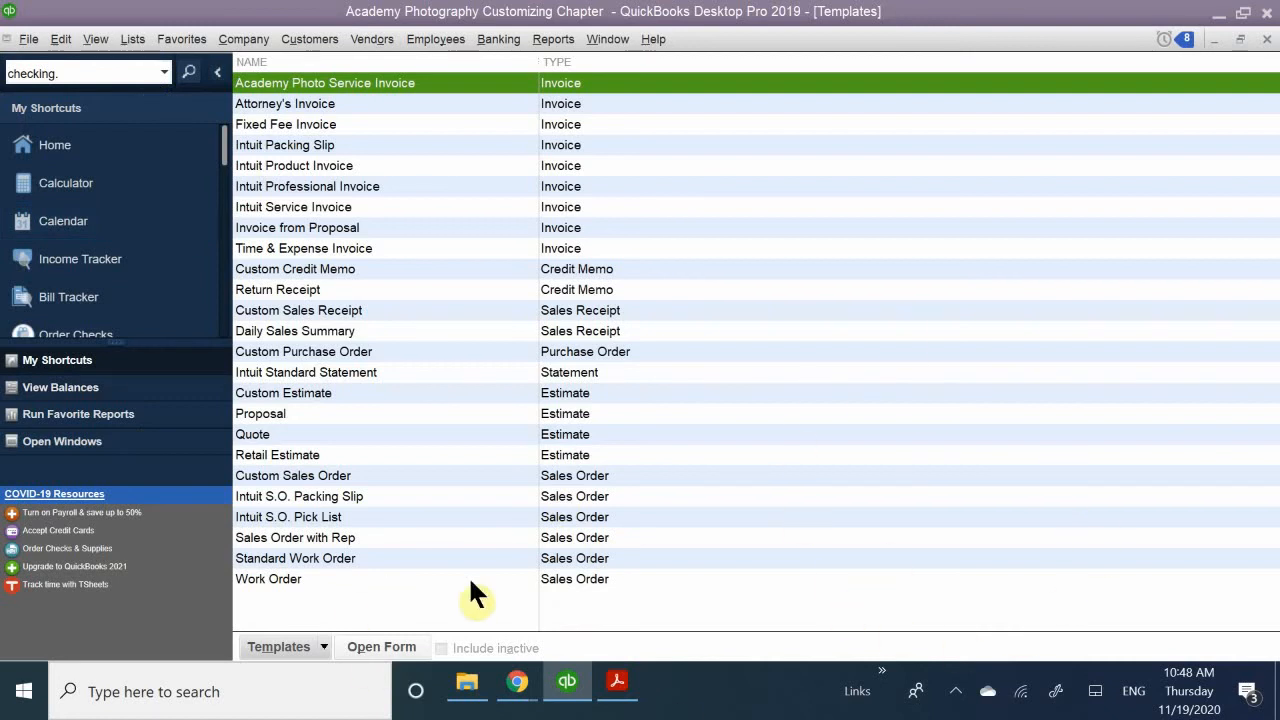
- Switch to the QB CH 7.pdf handout, read the Modifying Sales Form Templates instructions on page 222, and return to QuickBooks
left_click(618, 683)
scroll(380, 428, "down", 1)
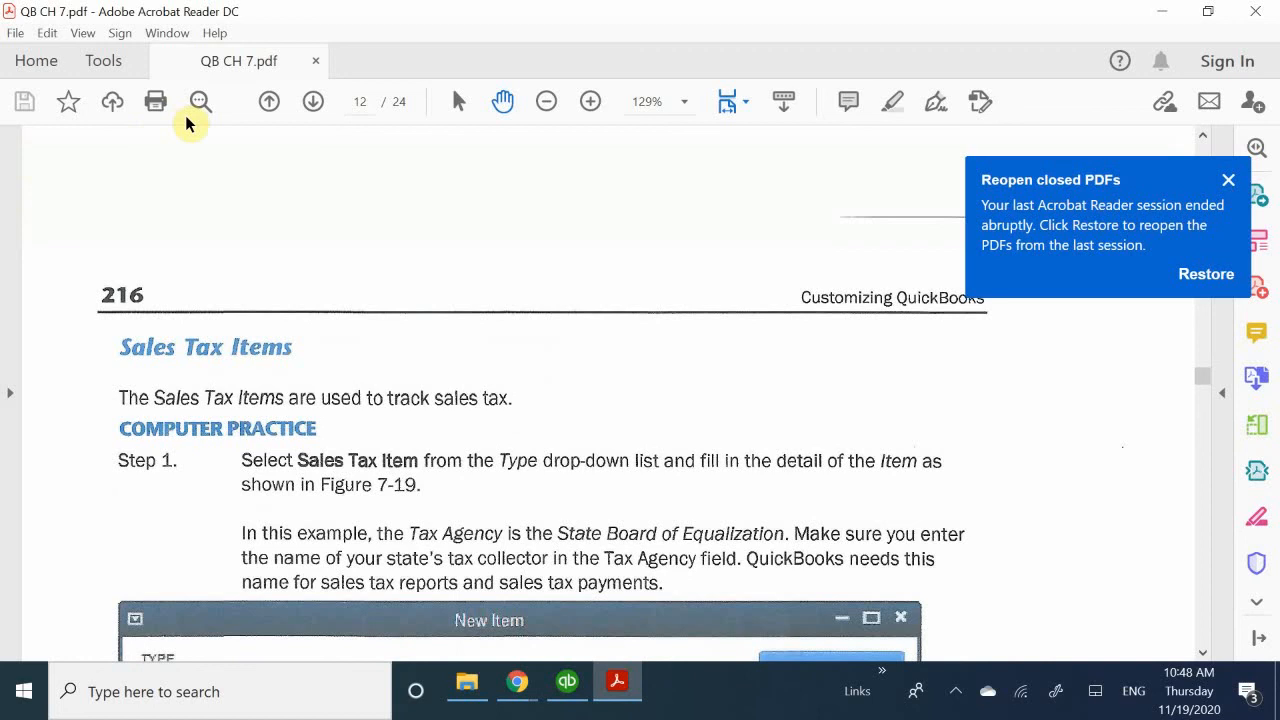
left_click(313, 102)
left_click(313, 102)
left_click(313, 102)
left_click(313, 102)
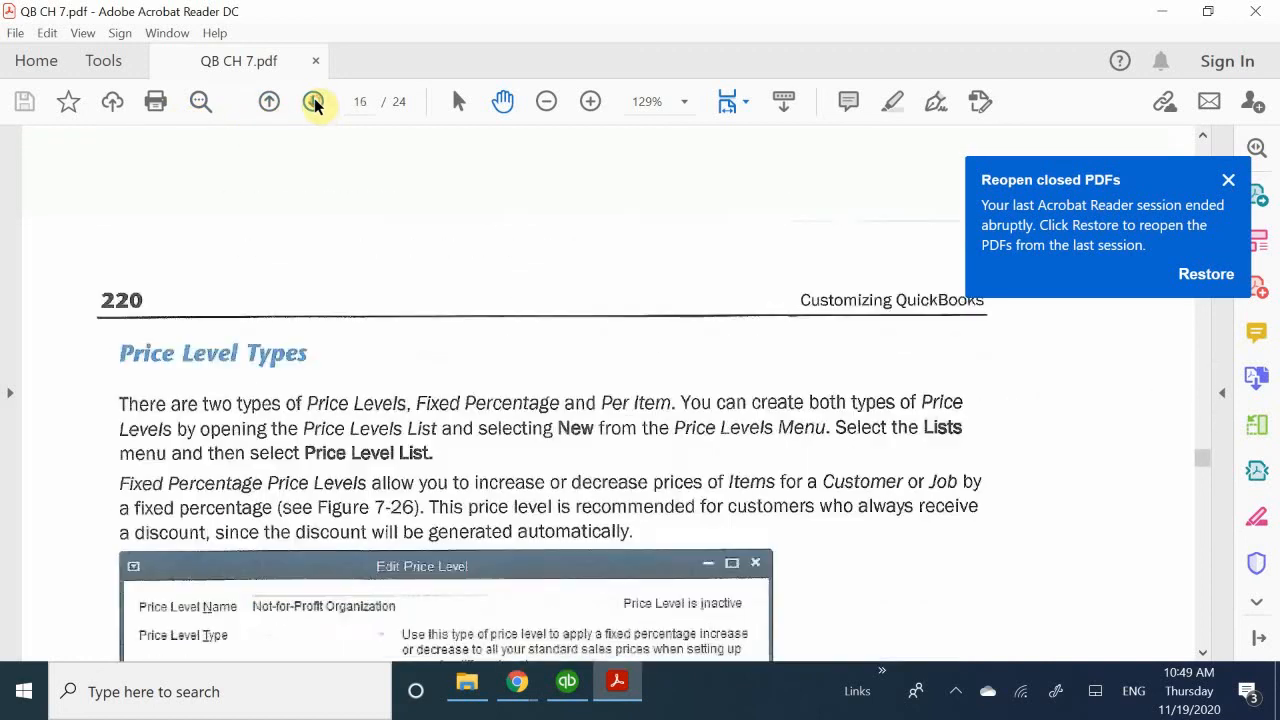
left_click(313, 102)
left_click(313, 102)
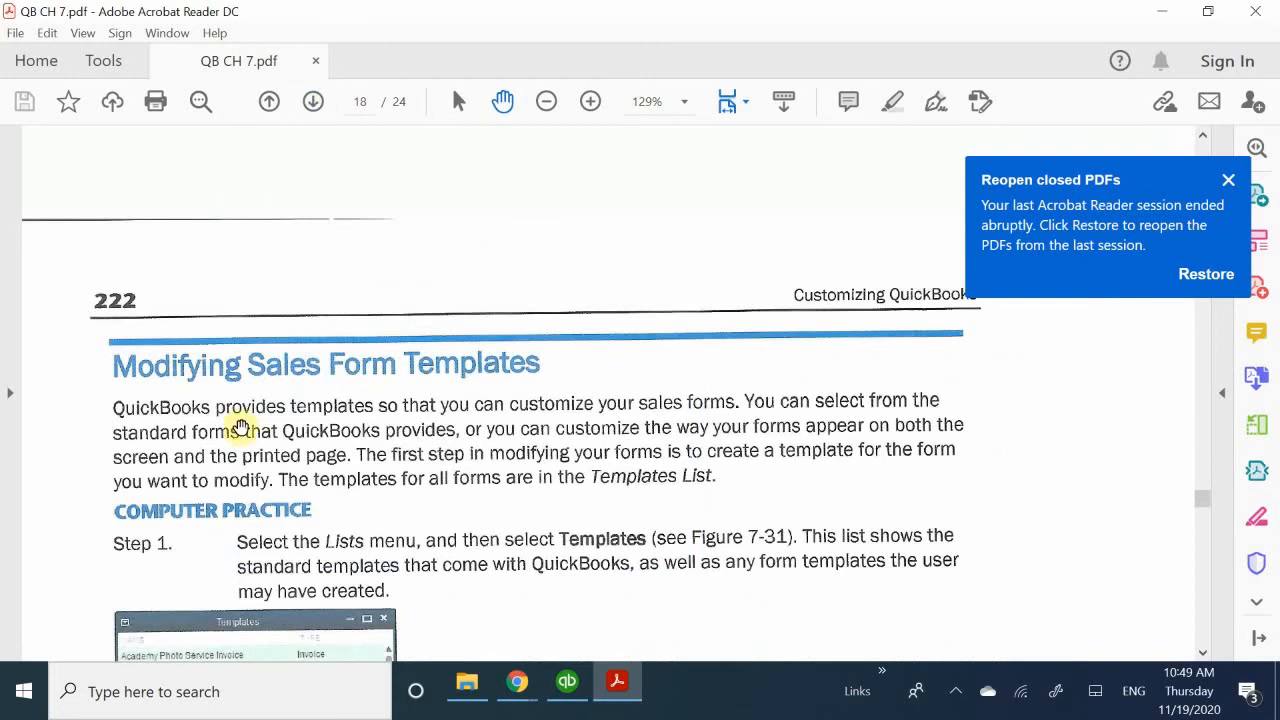
scroll(363, 471, "down", 2)
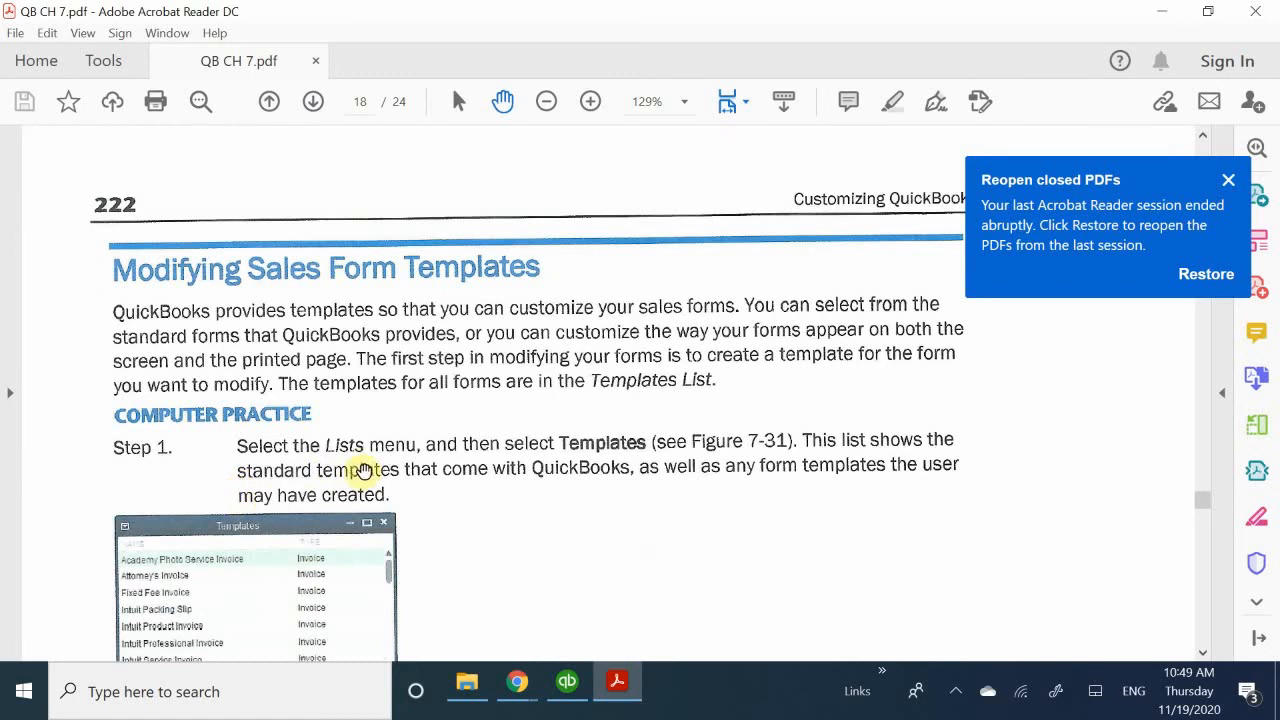
scroll(371, 491, "down", 9)
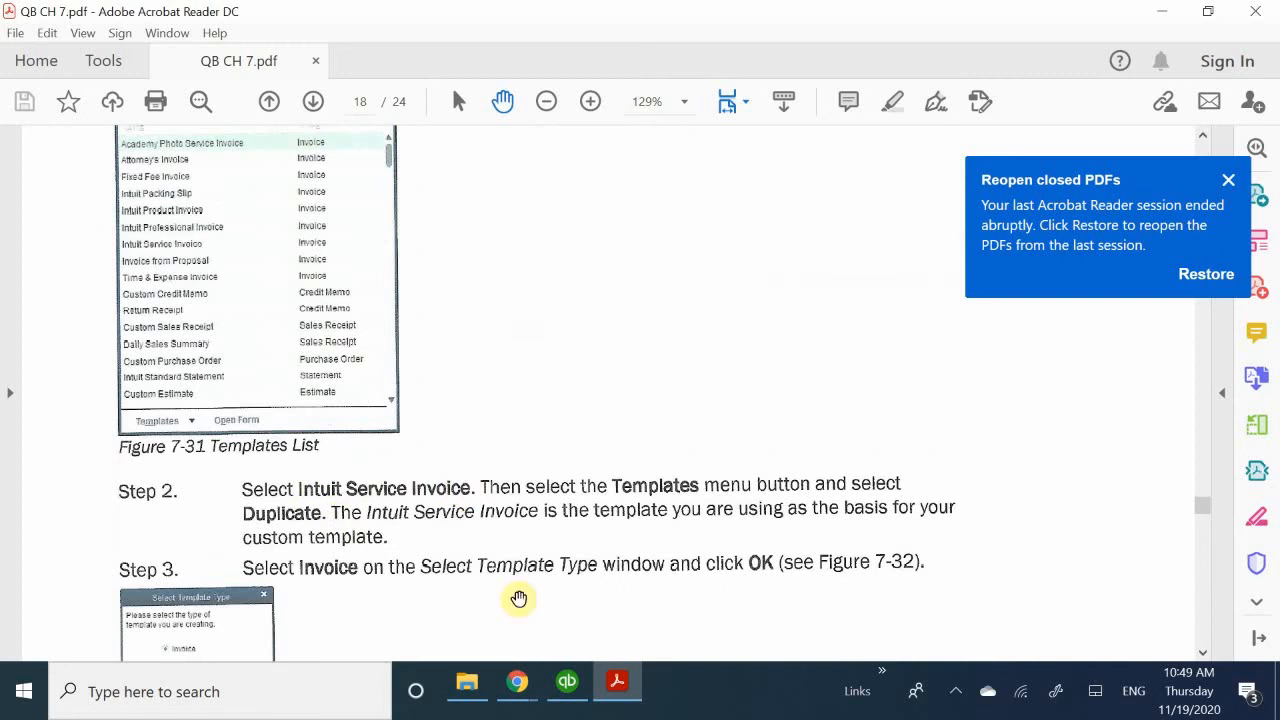
left_click(620, 688)
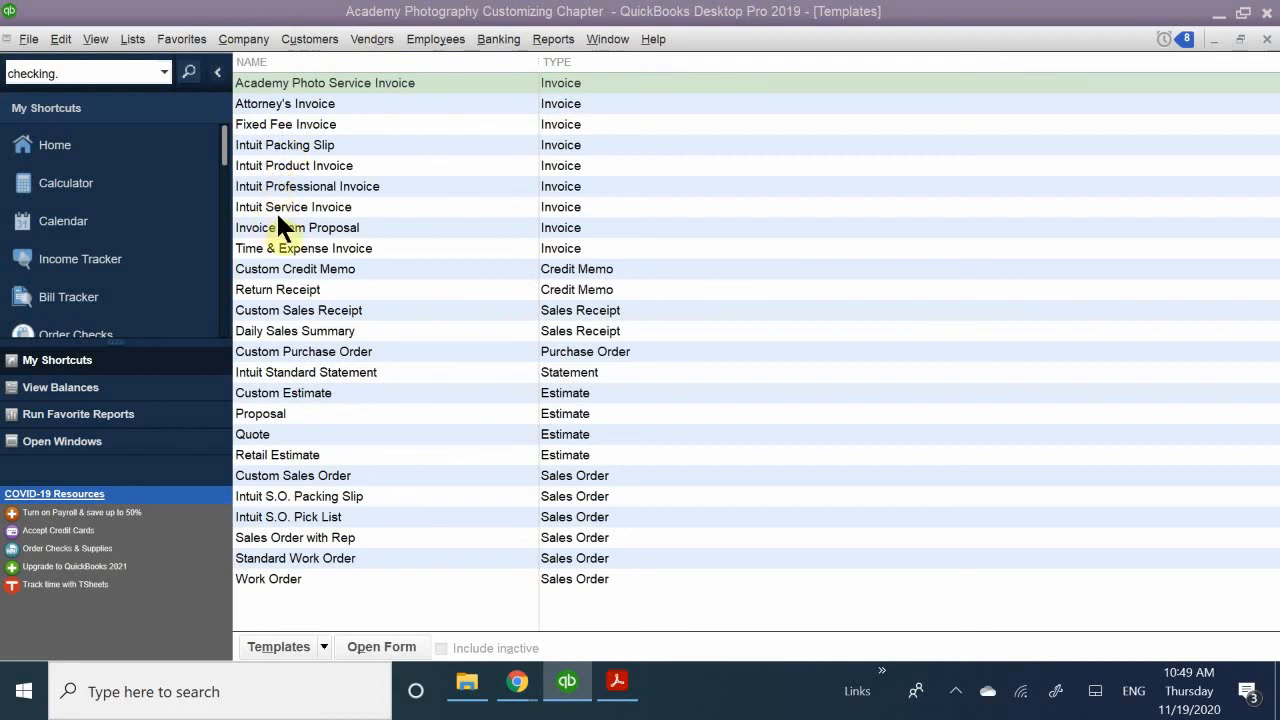
- Duplicate the Intuit Professional Invoice template, choosing Invoice as the template type
left_click(301, 206)
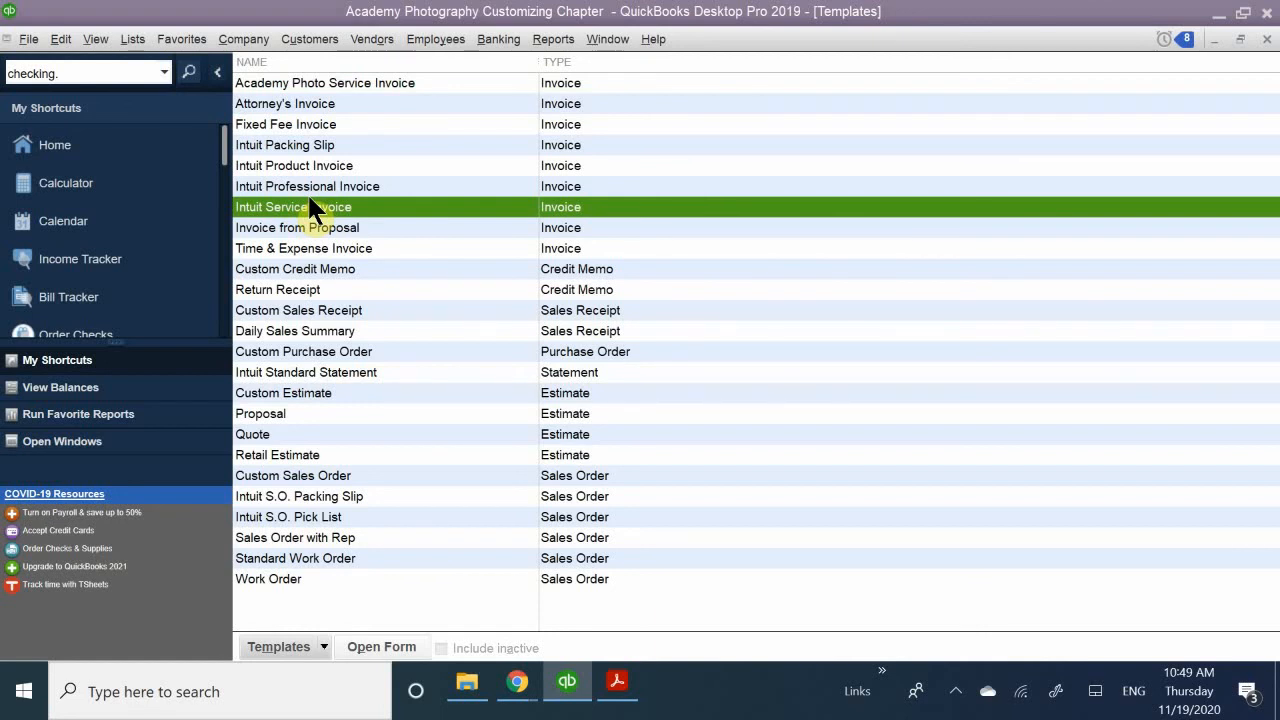
right_click(307, 192)
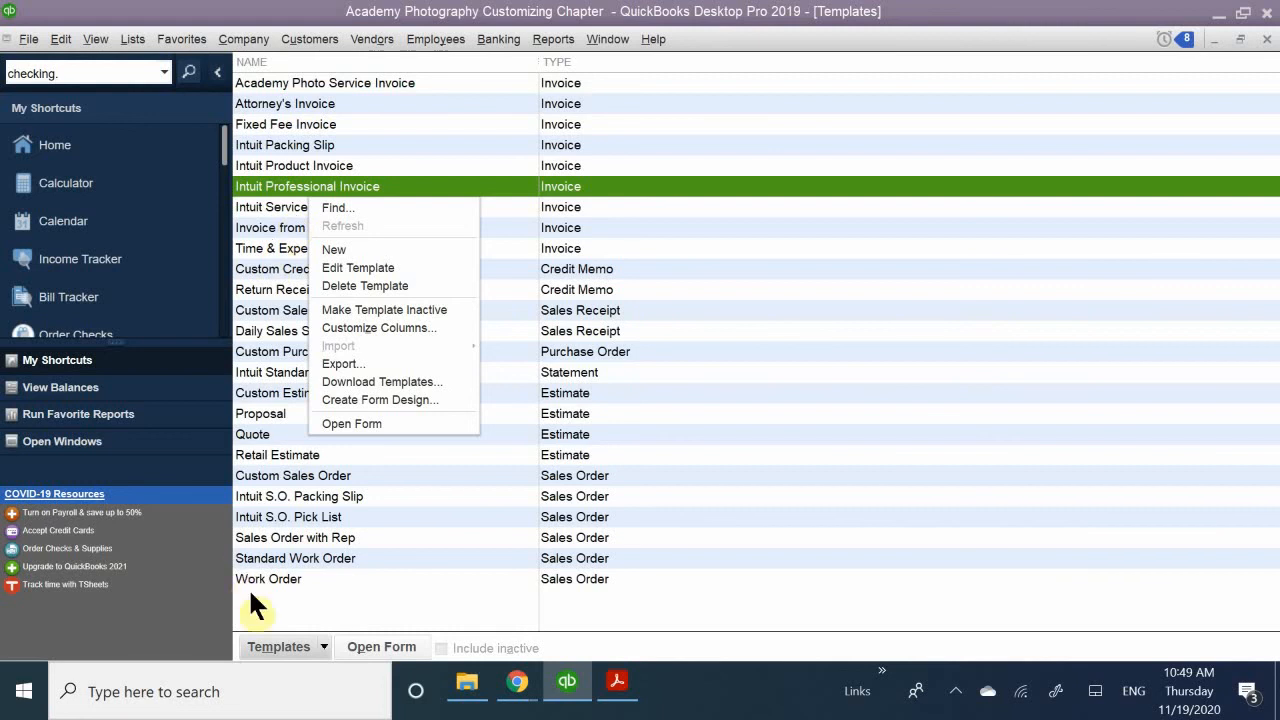
left_click(281, 645)
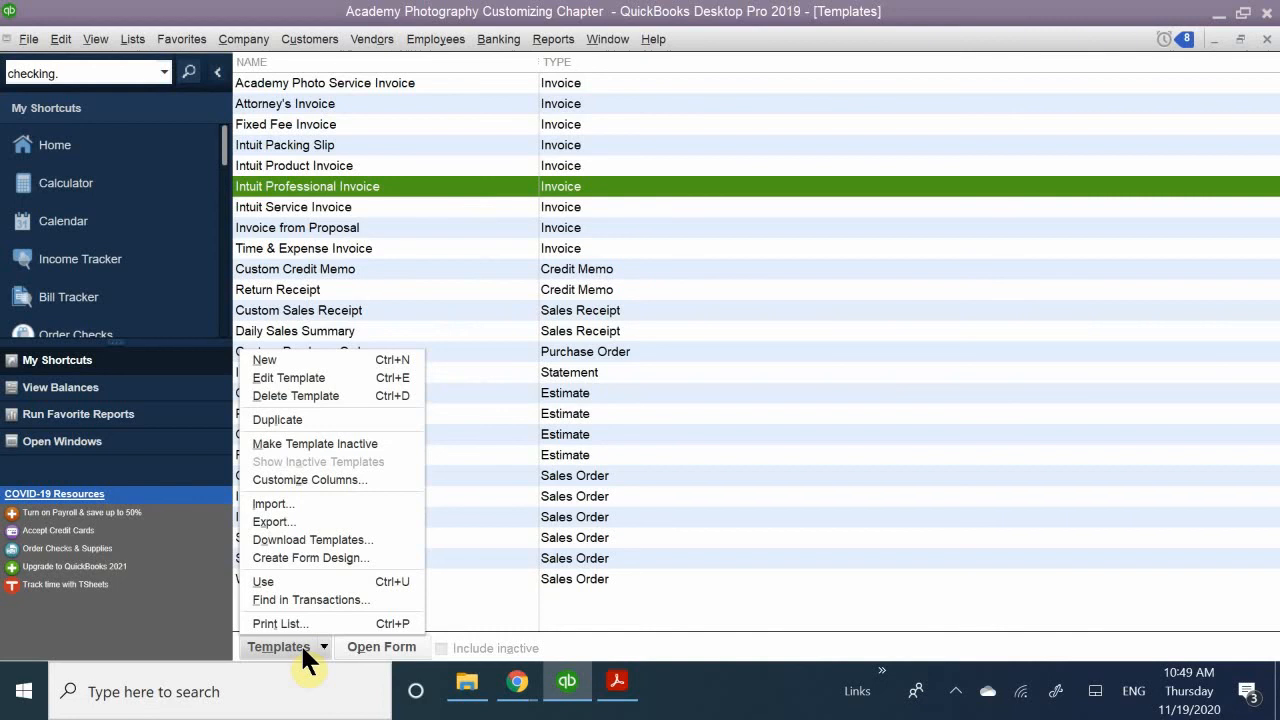
left_click(343, 420)
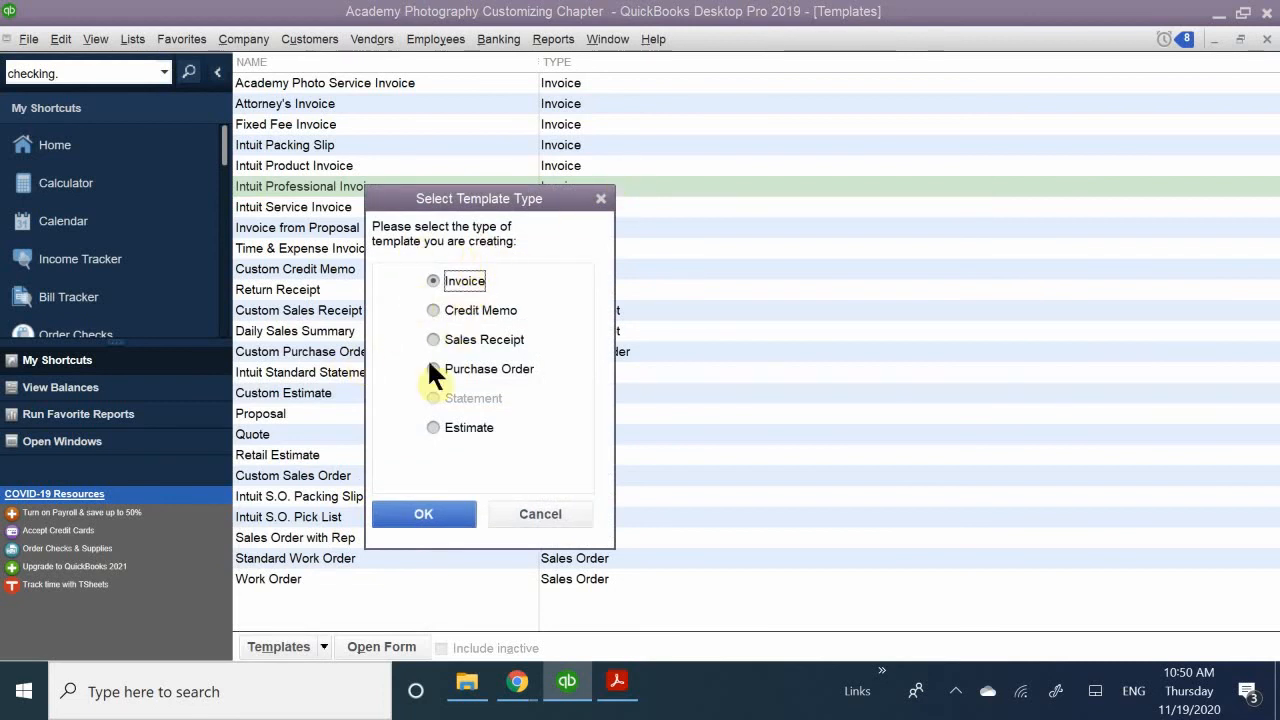
left_click(416, 514)
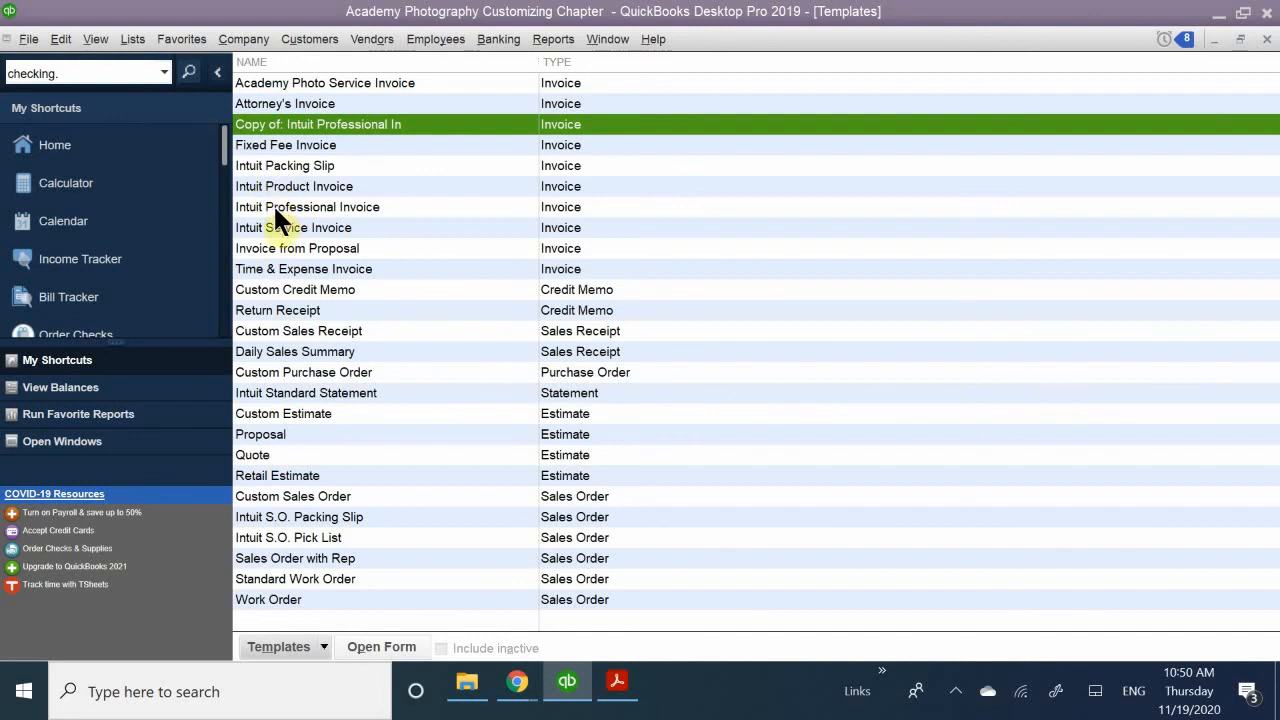
- Duplicate the Intuit Service Invoice template, choosing Invoice as the template type
left_click(298, 228)
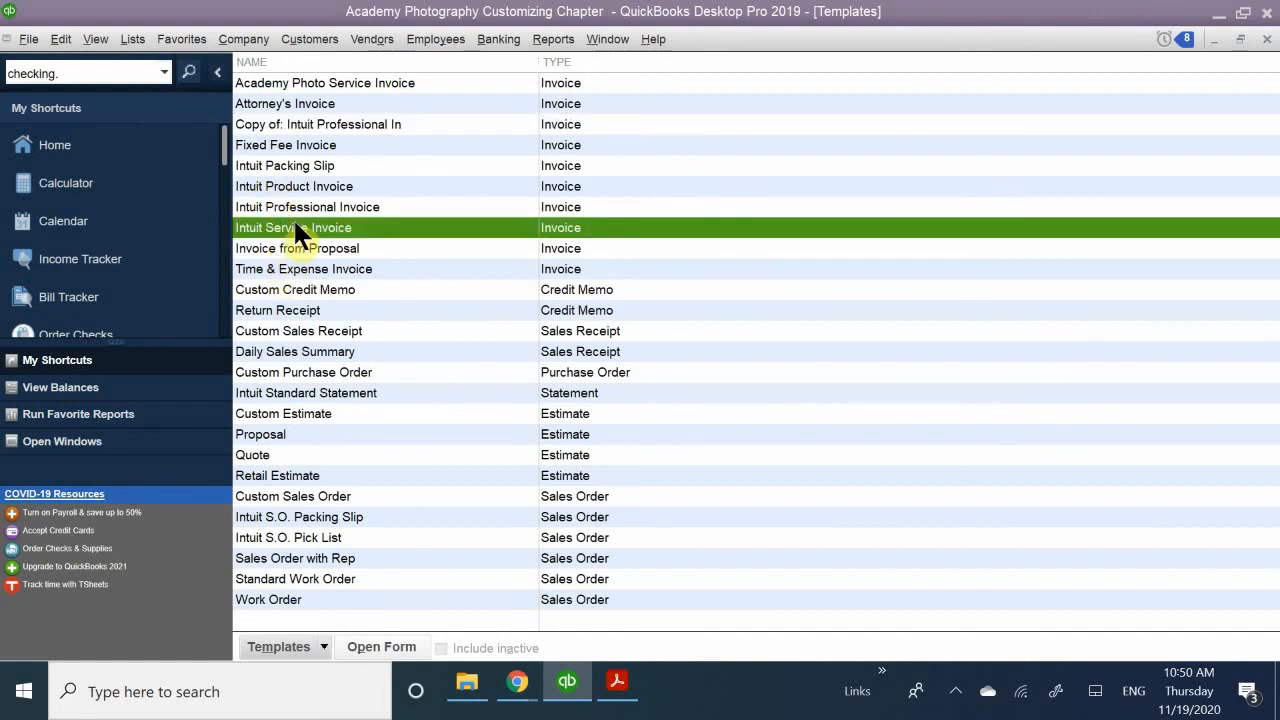
left_click(281, 646)
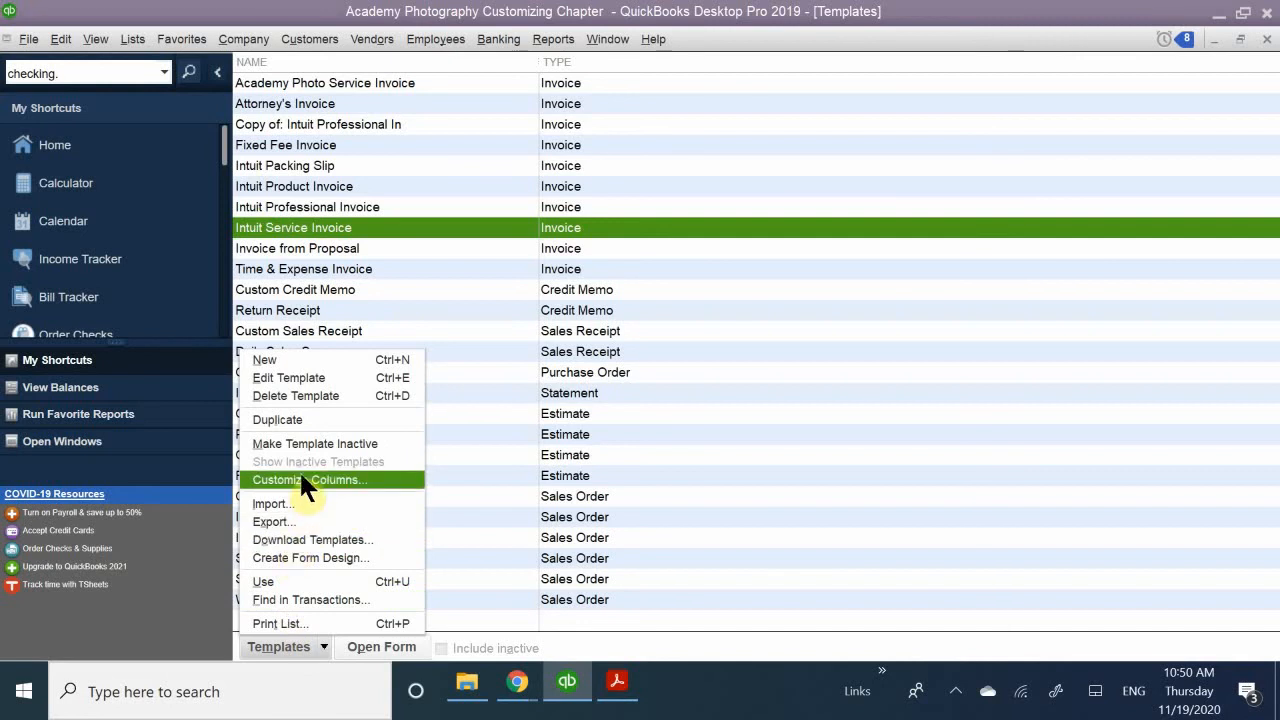
left_click(301, 419)
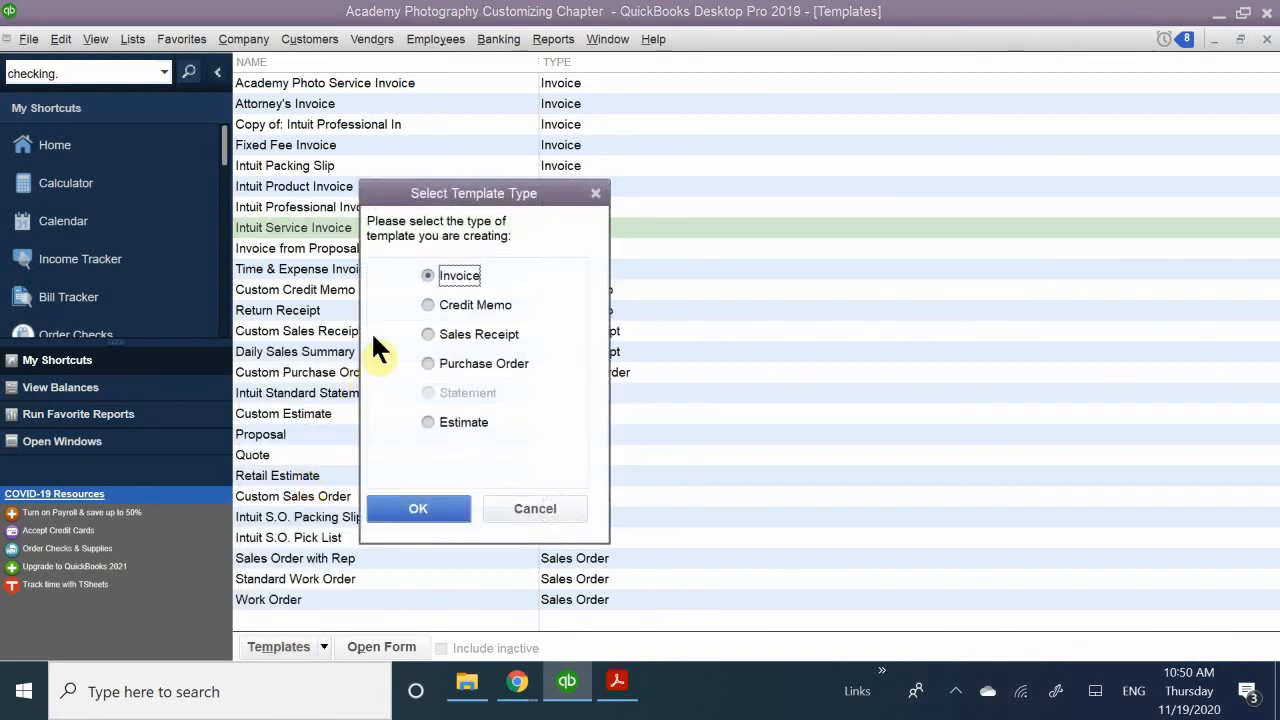
left_click(410, 495)
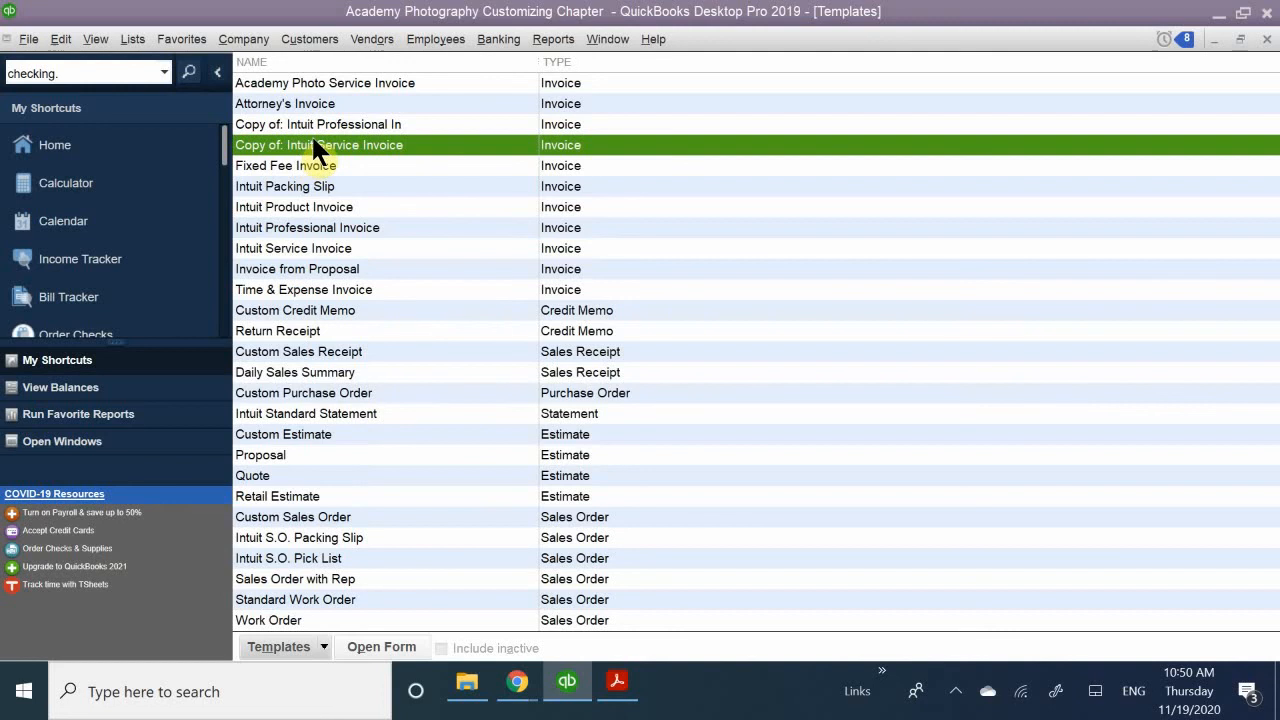
- Open the copy of the Intuit Service Invoice template for editing and reposition its Basic Customization window
right_click(312, 141)
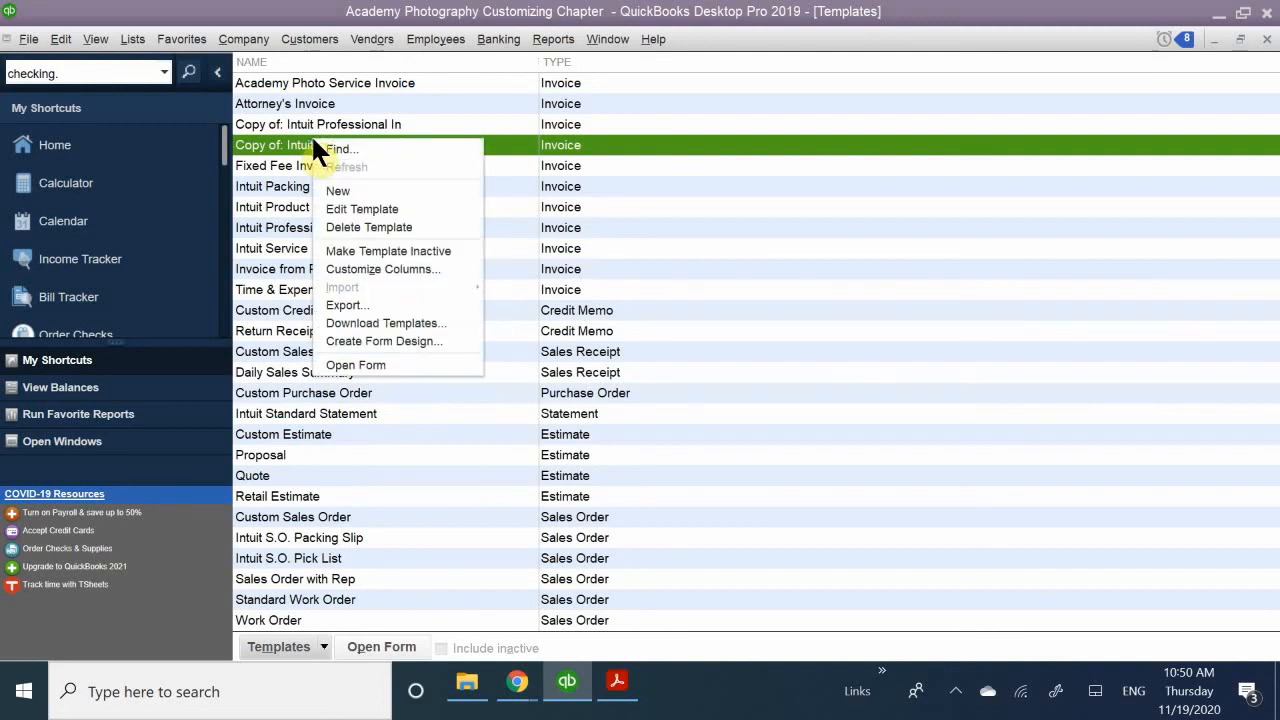
left_click(341, 208)
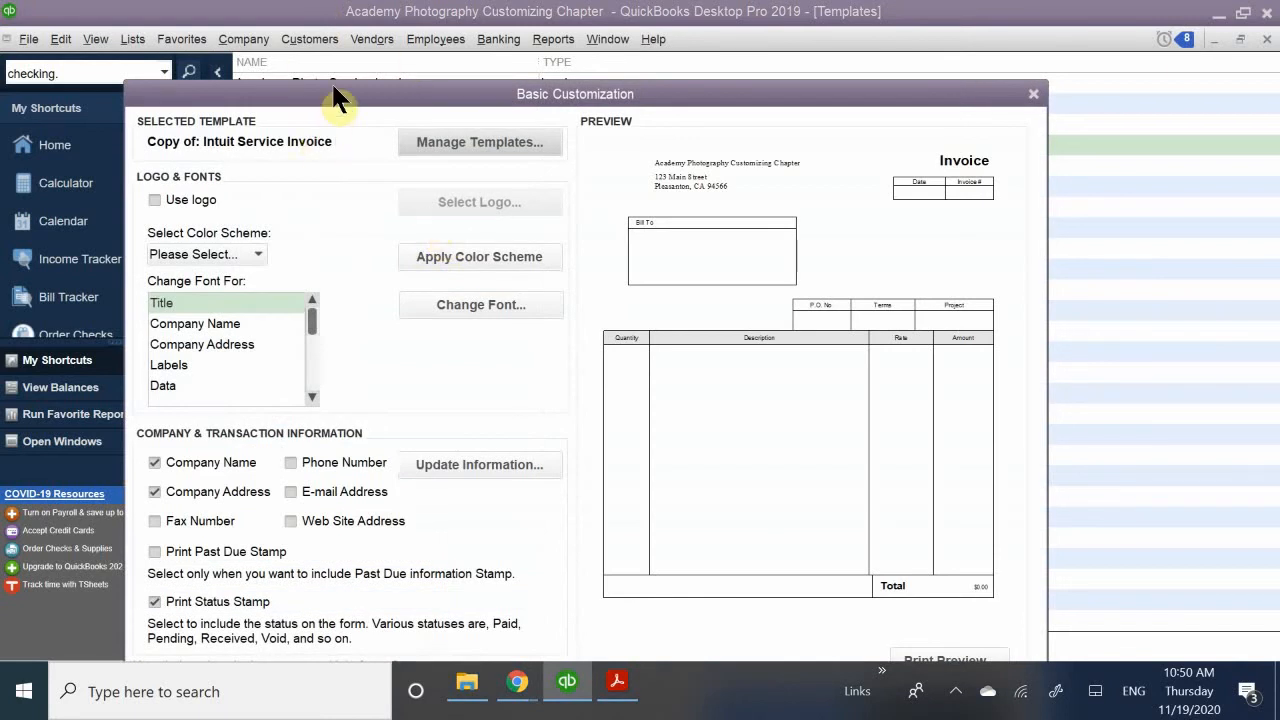
left_click_drag(381, 91, 533, 95)
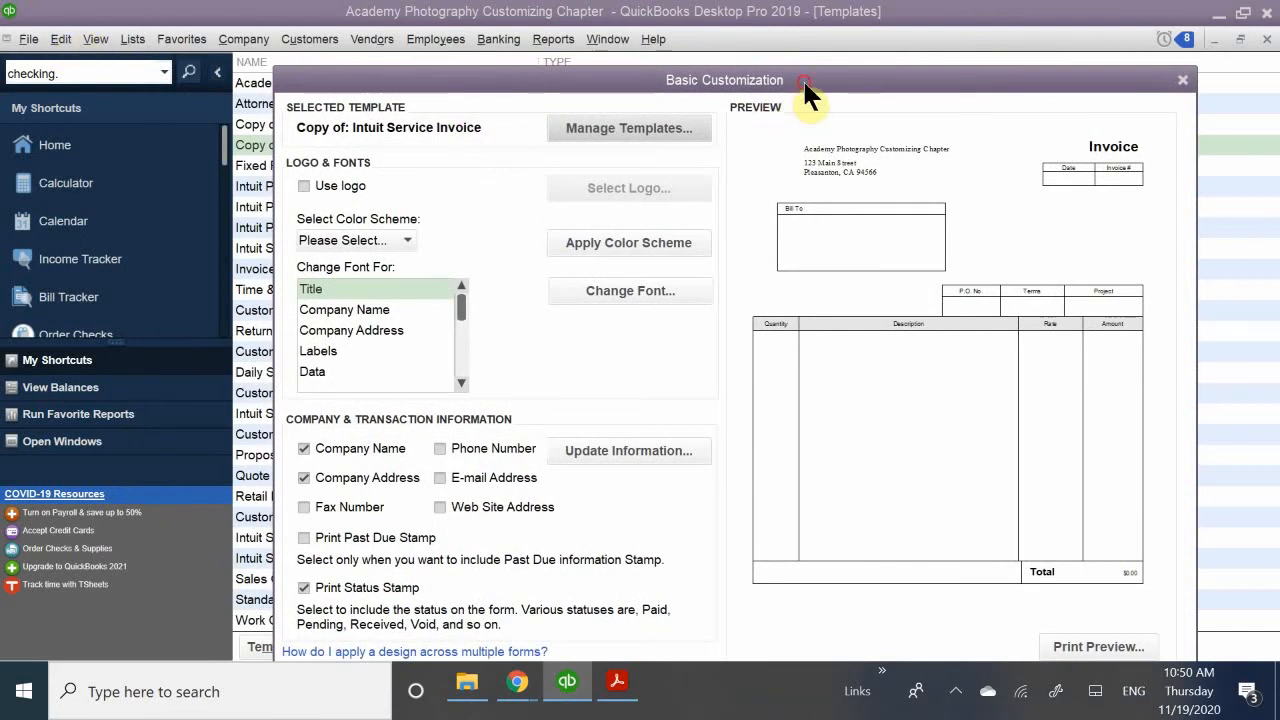
left_click_drag(802, 78, 776, 73)
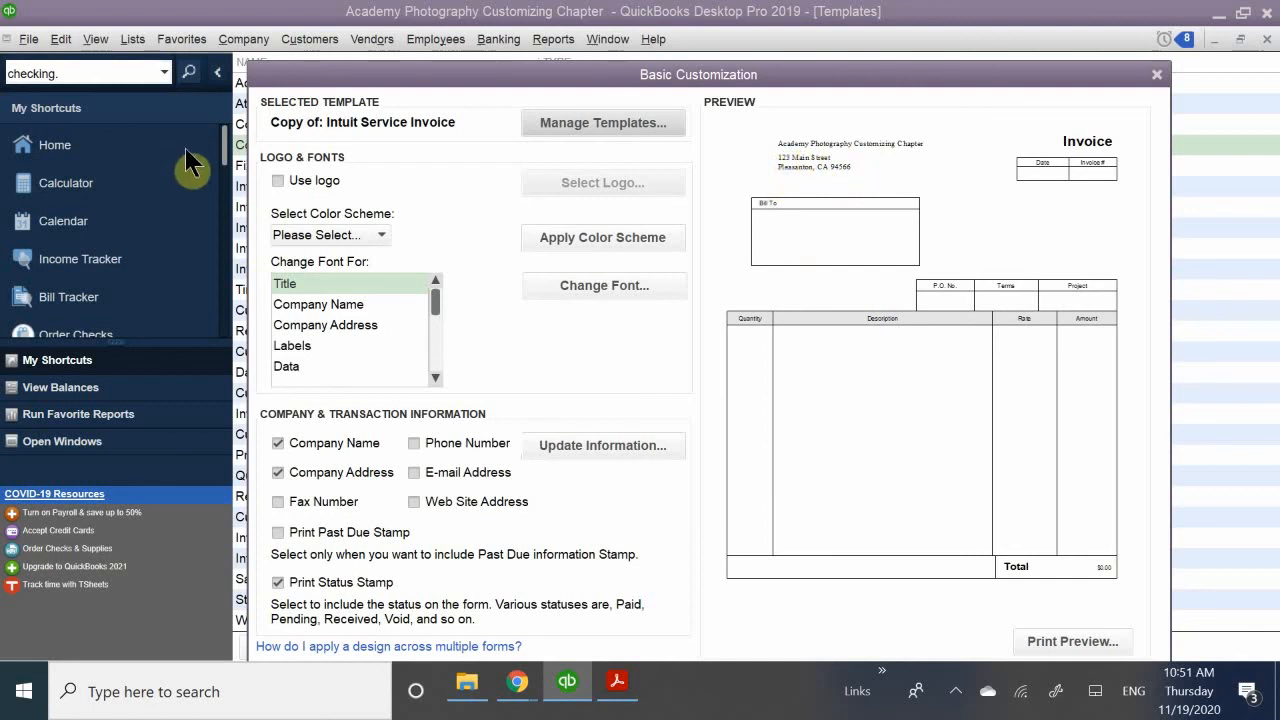
- Add the Academy Photography logo to the template from the QuickBooks_2018_Classroom_Files folder within Quickbooks Portable Files, accepting the image copy
left_click(308, 177)
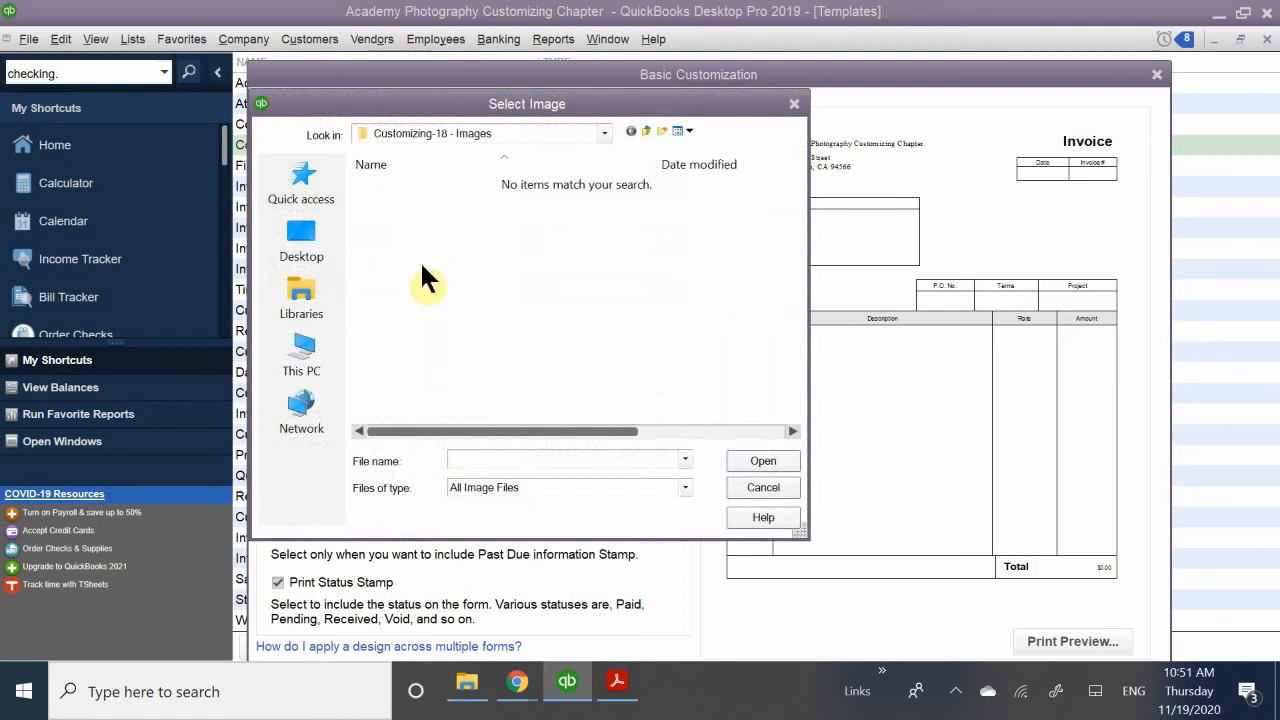
left_click(409, 130)
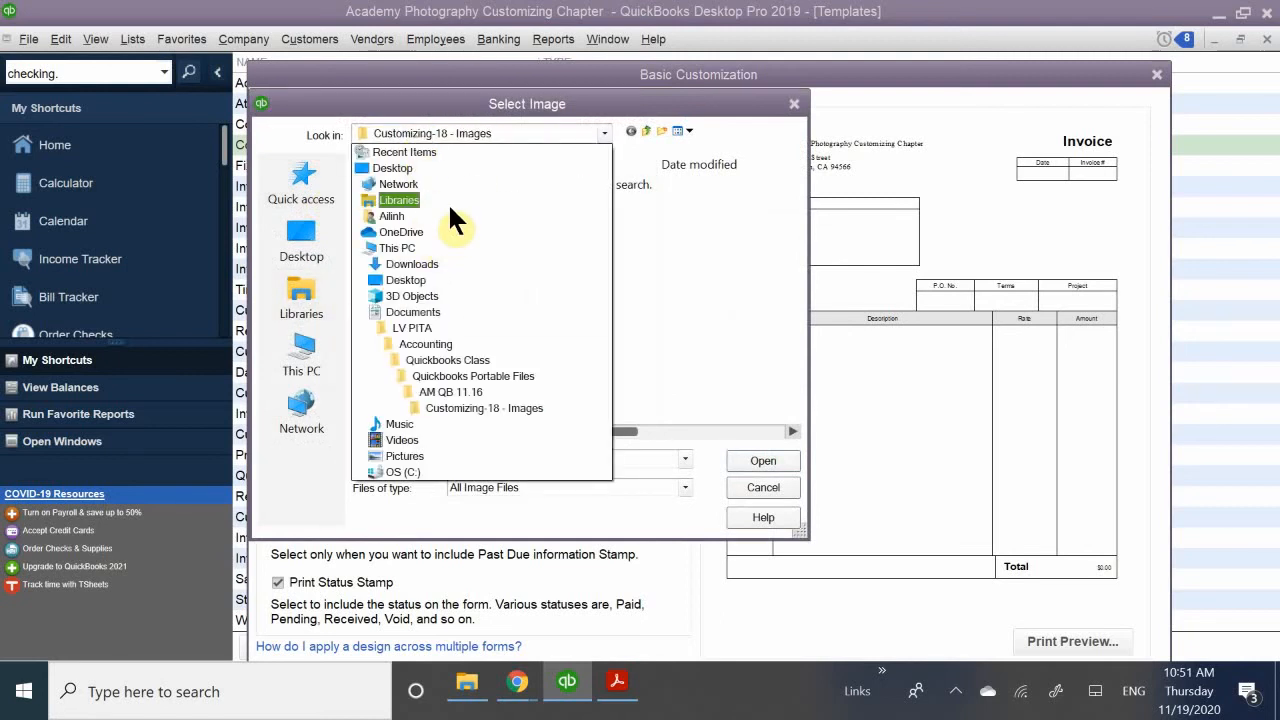
left_click(446, 310)
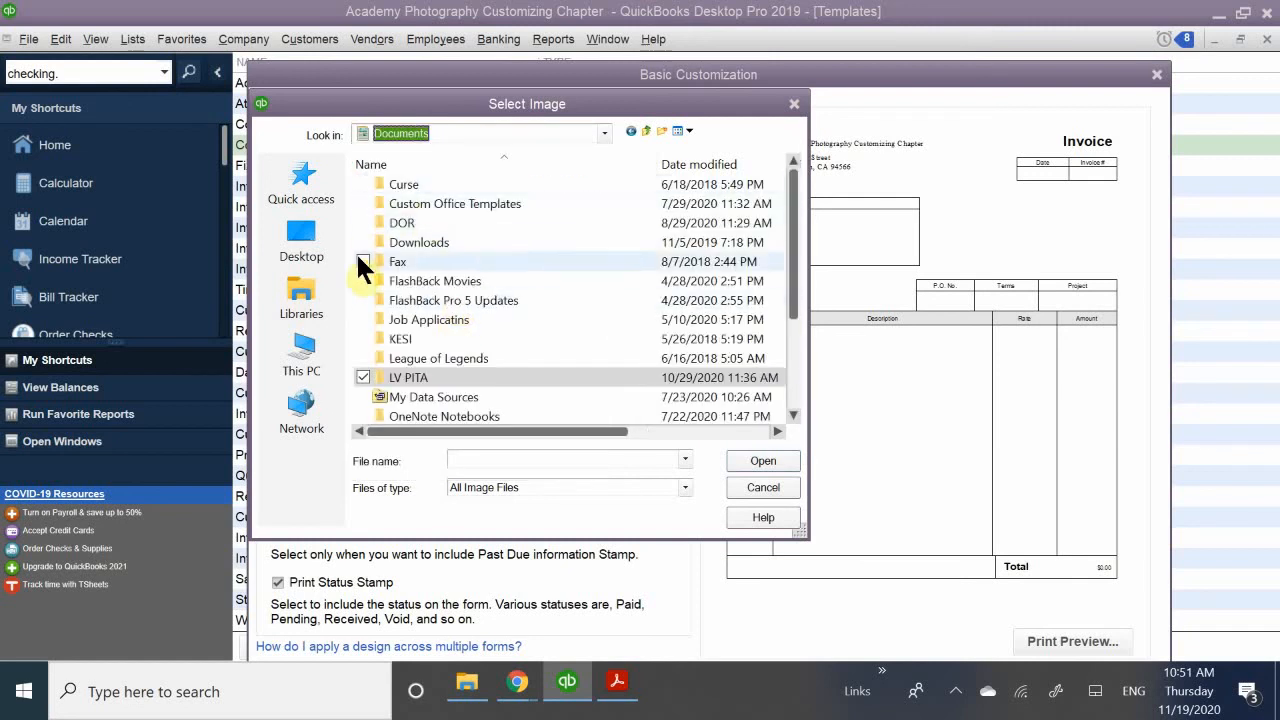
double_click(410, 378)
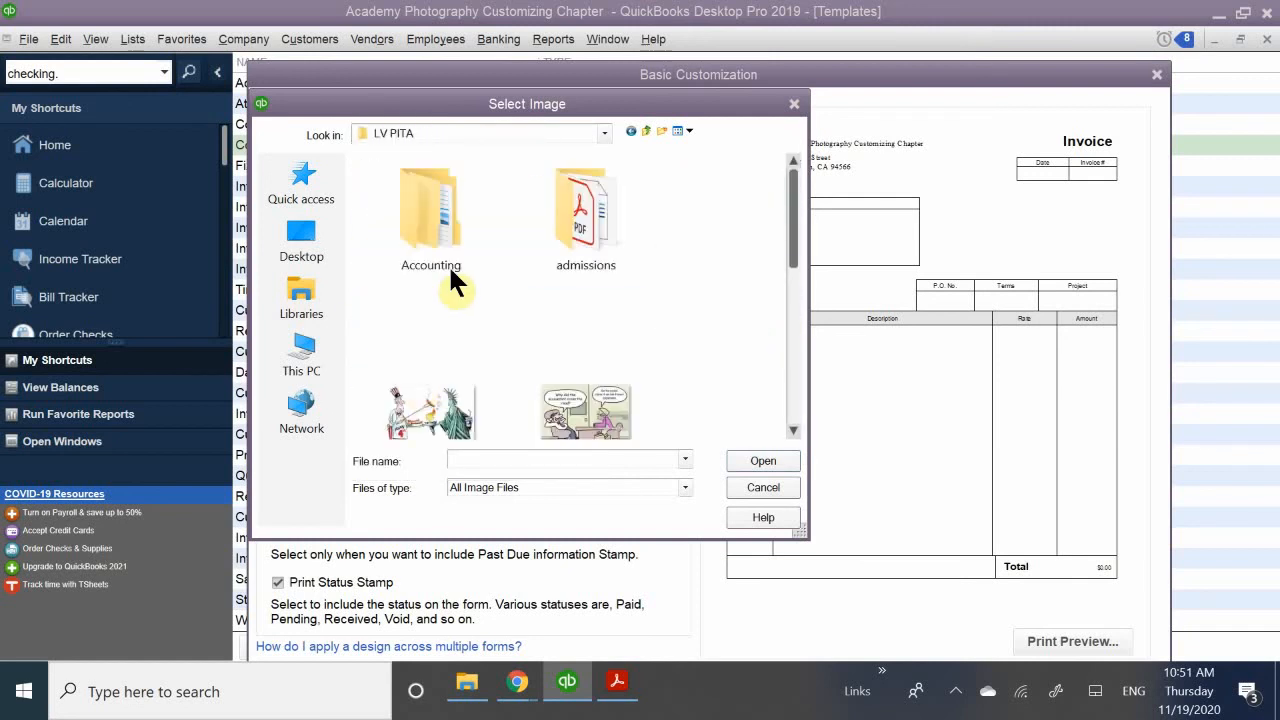
double_click(450, 223)
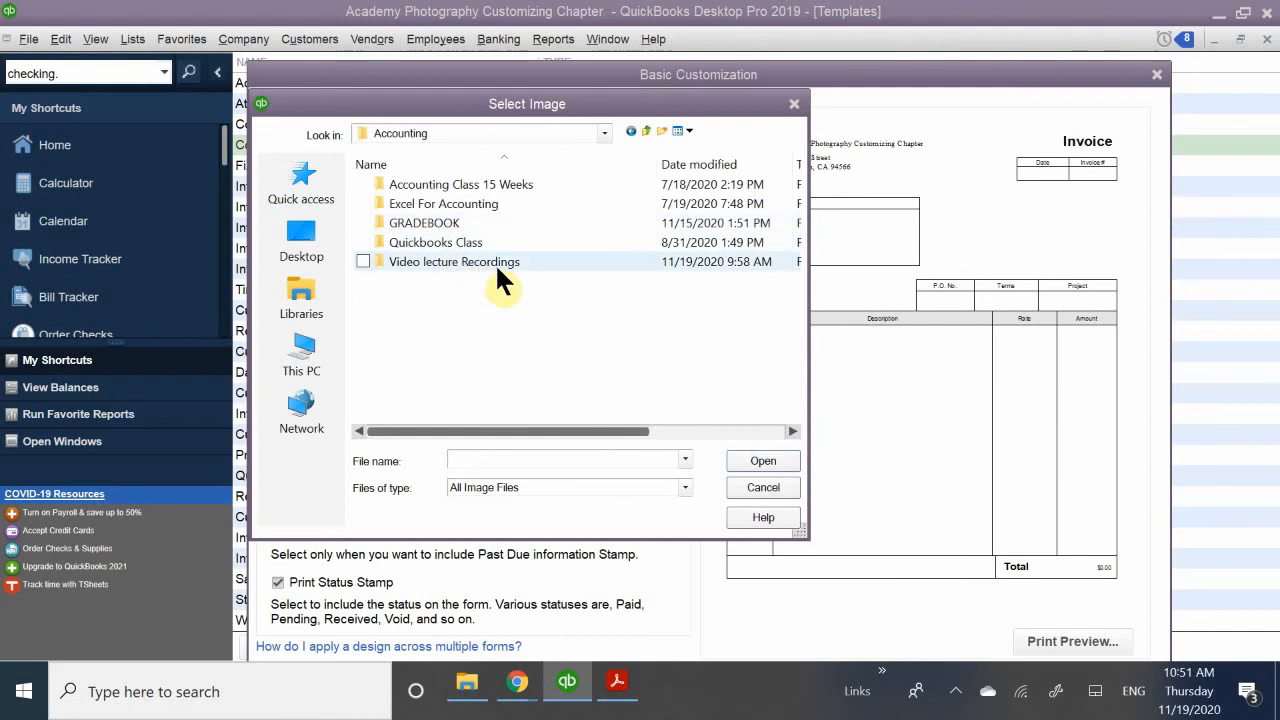
double_click(440, 243)
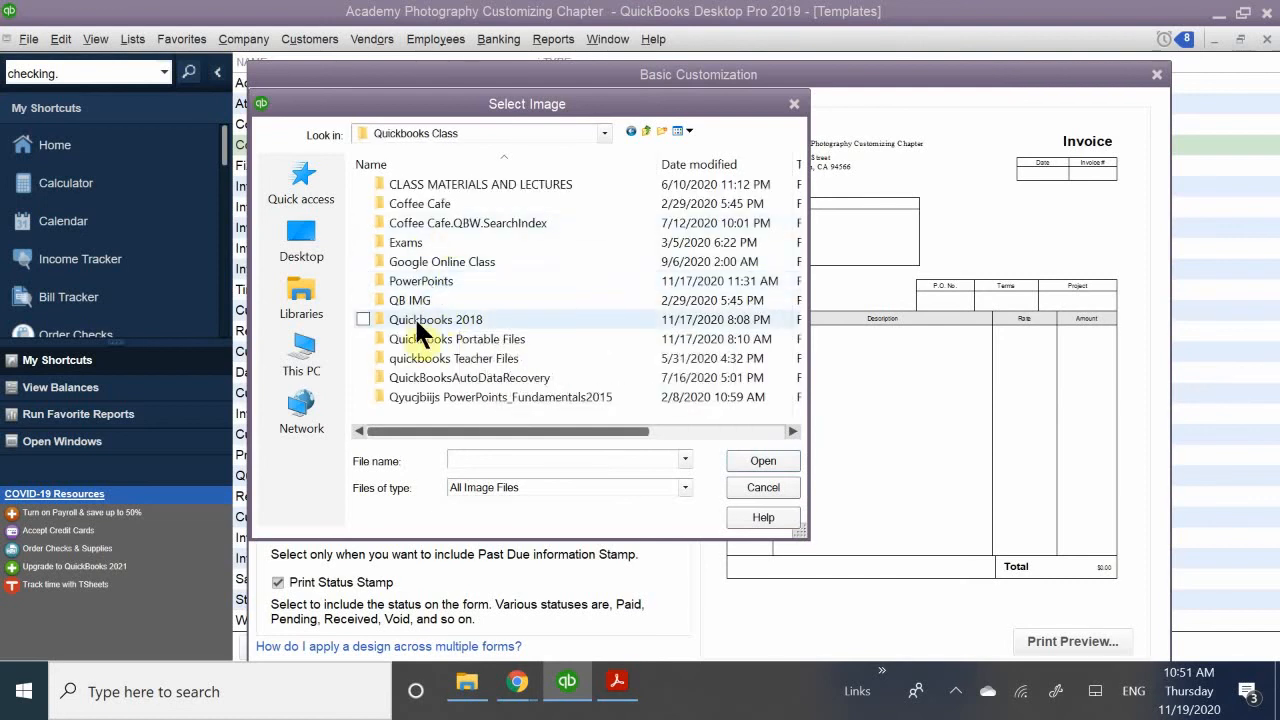
double_click(455, 339)
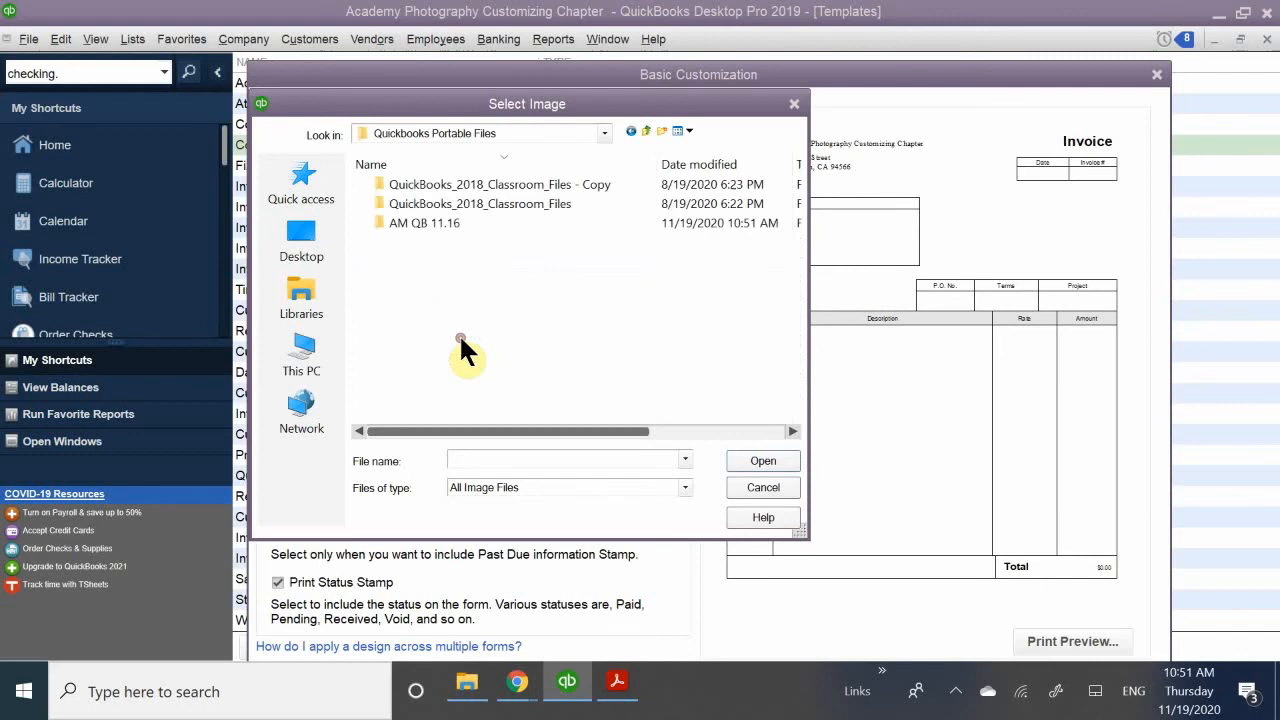
double_click(467, 203)
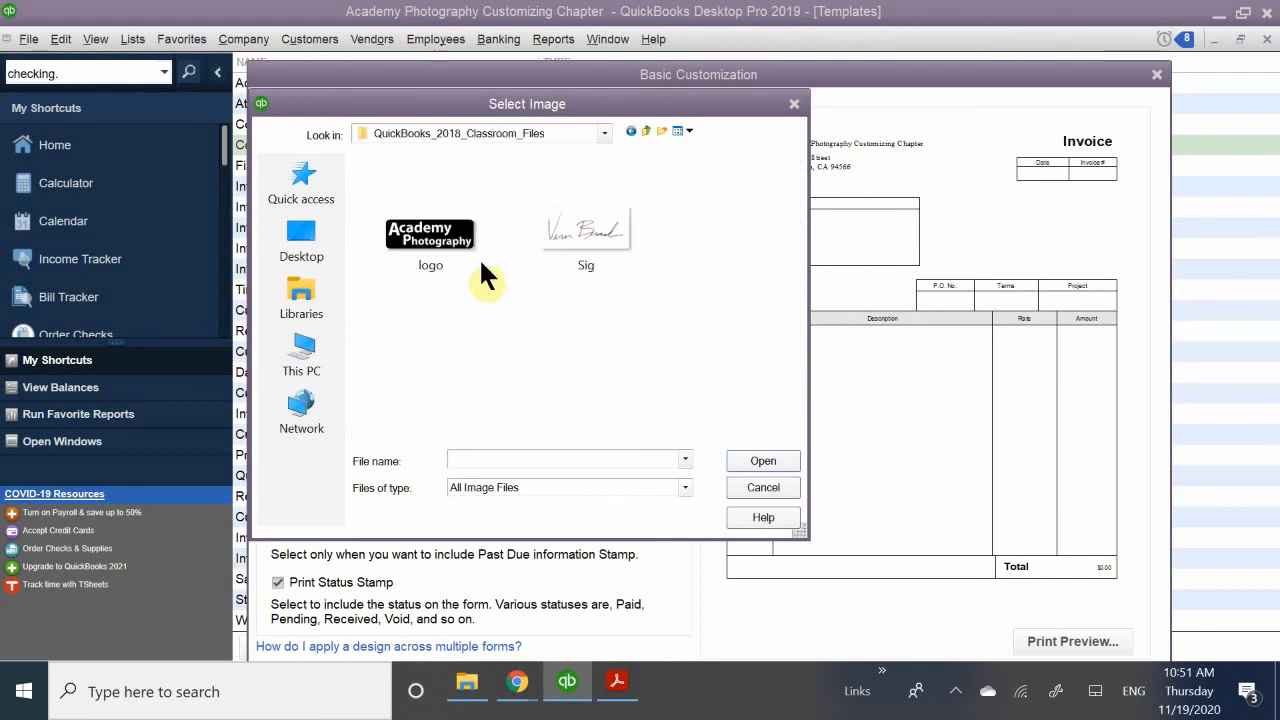
left_click(421, 262)
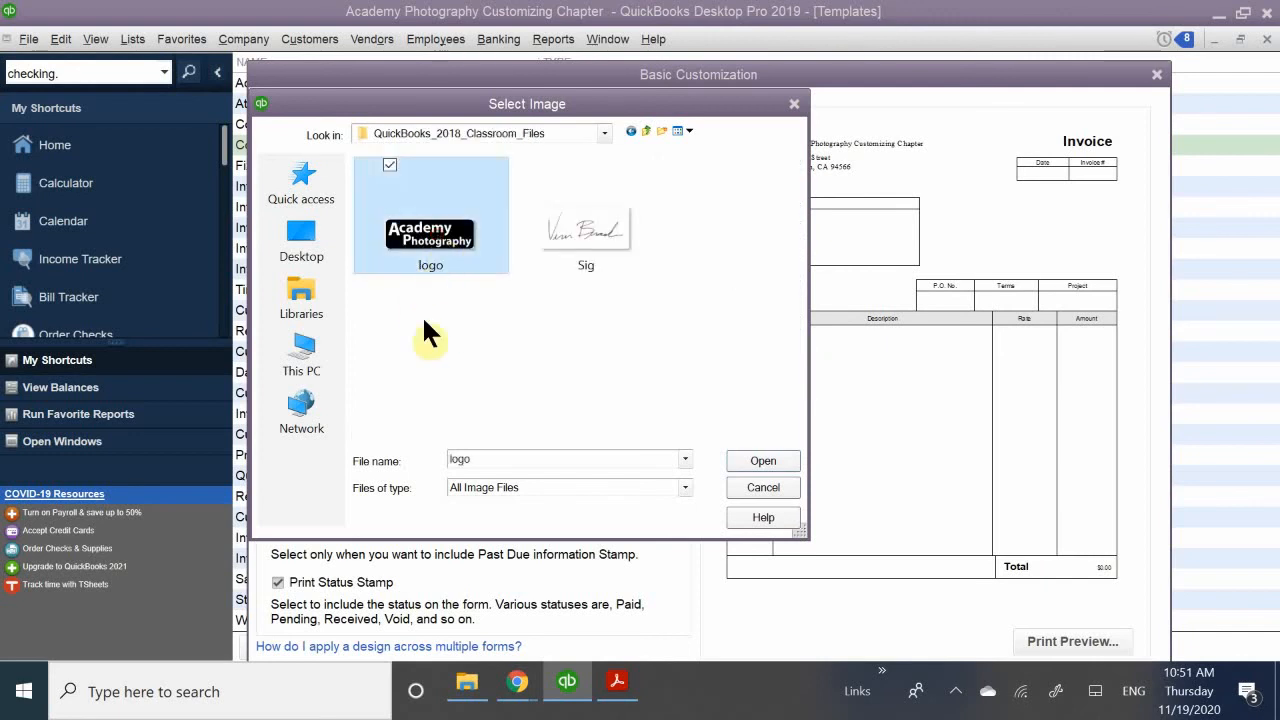
double_click(445, 245)
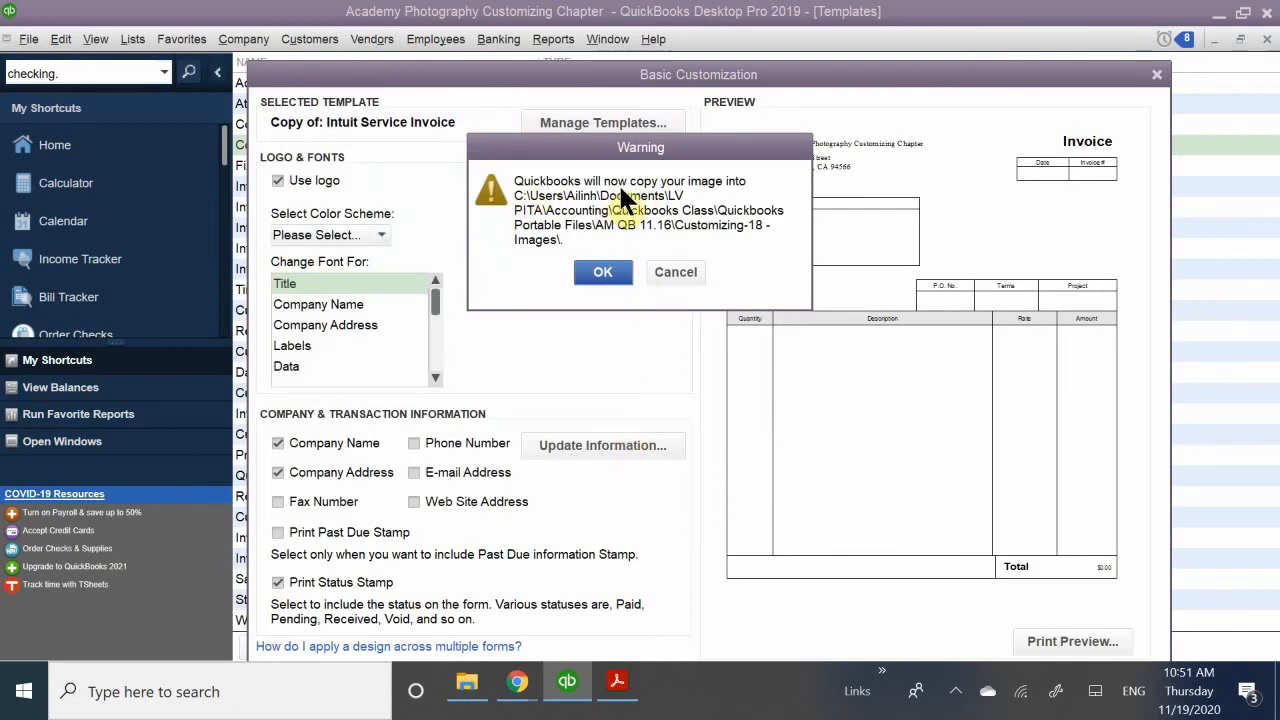
left_click(602, 270)
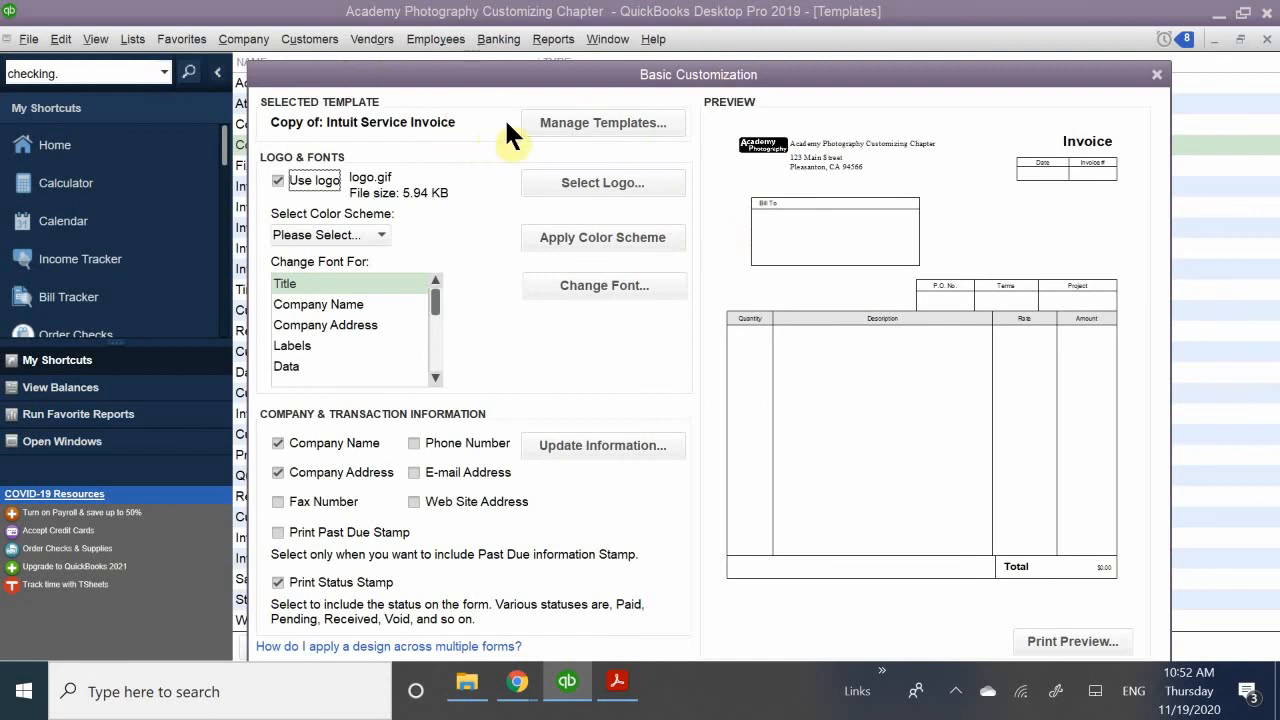
left_click(554, 124)
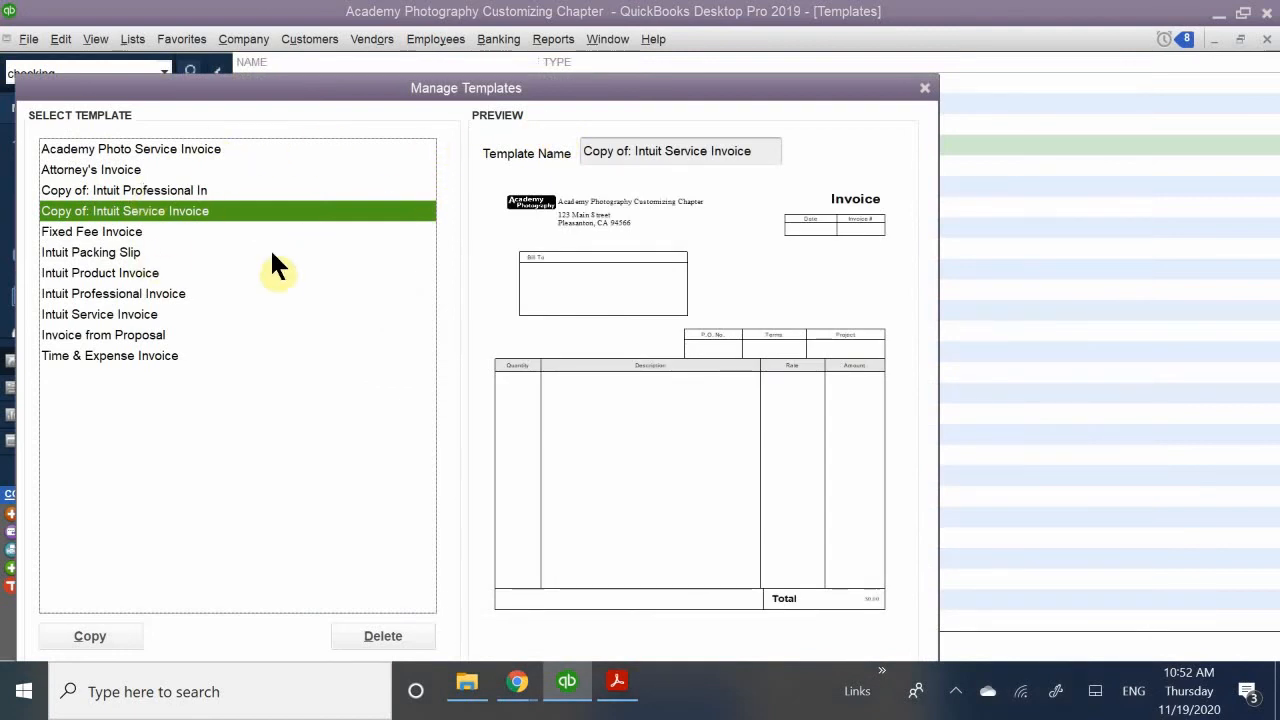
double_click(166, 210)
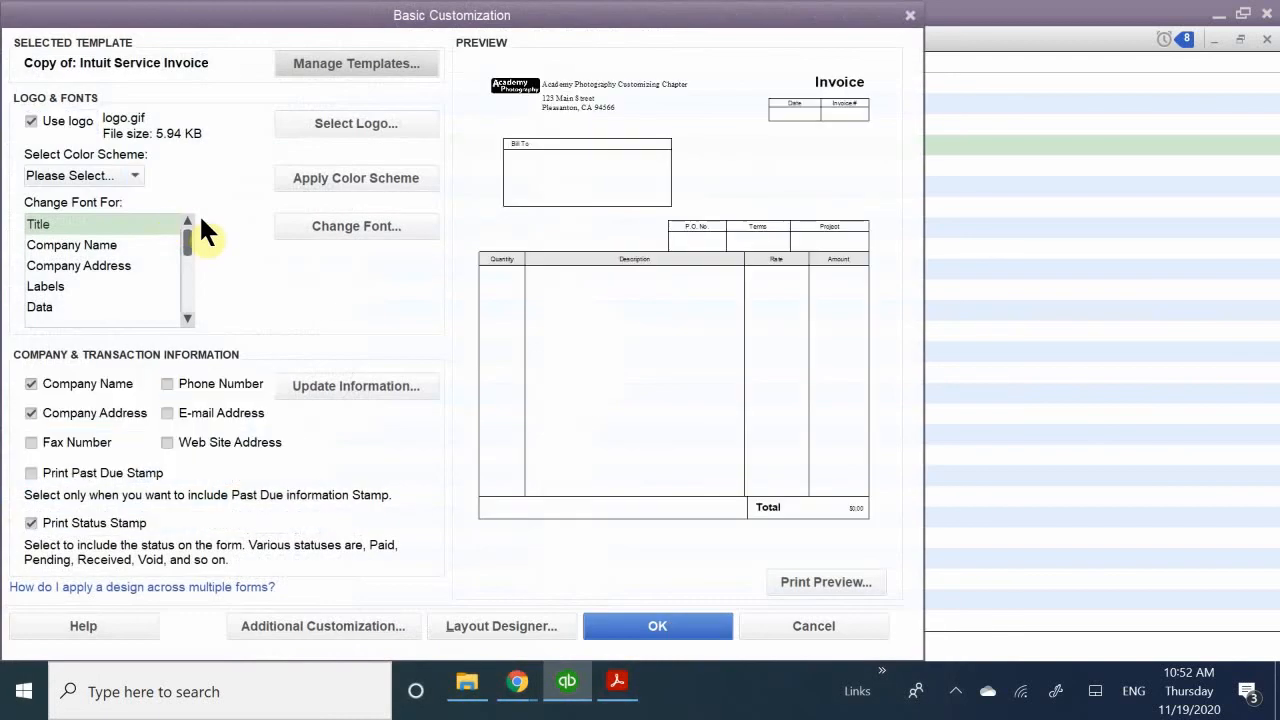
scroll(186, 222, "down", 1)
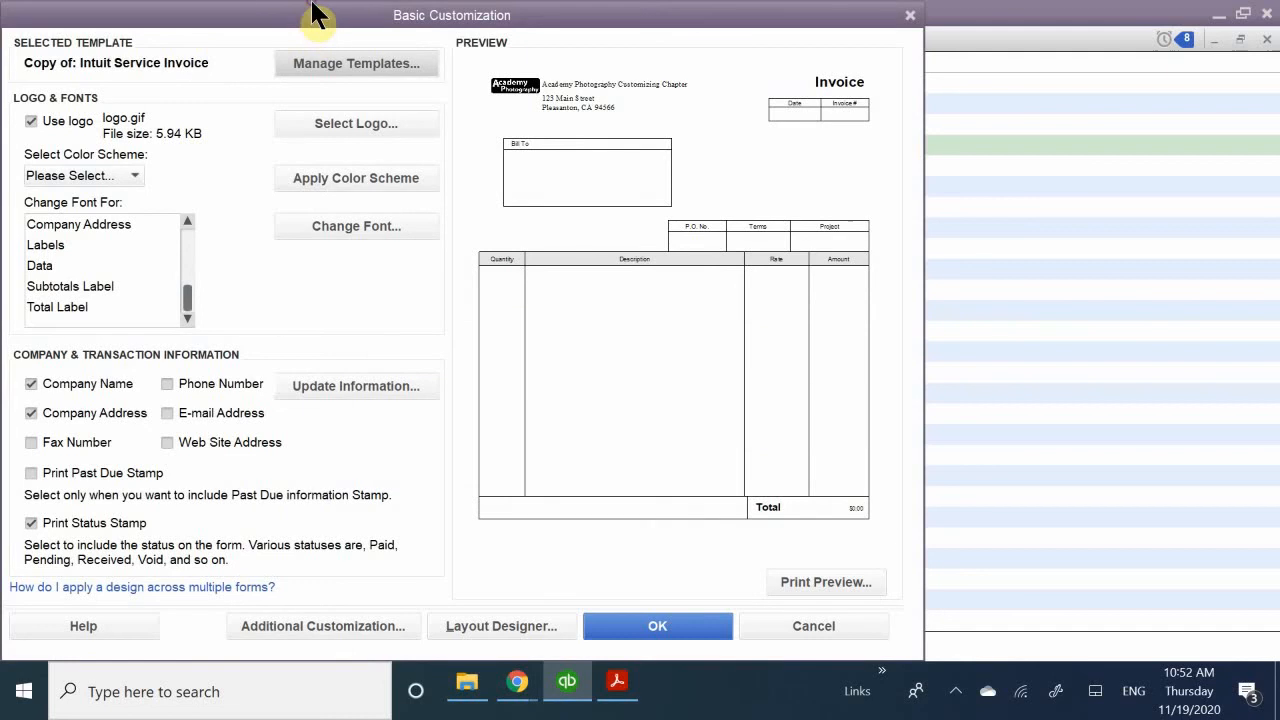
- Rename the copied Intuit Service Invoice template as Academy Photography Invoice
left_click(349, 64)
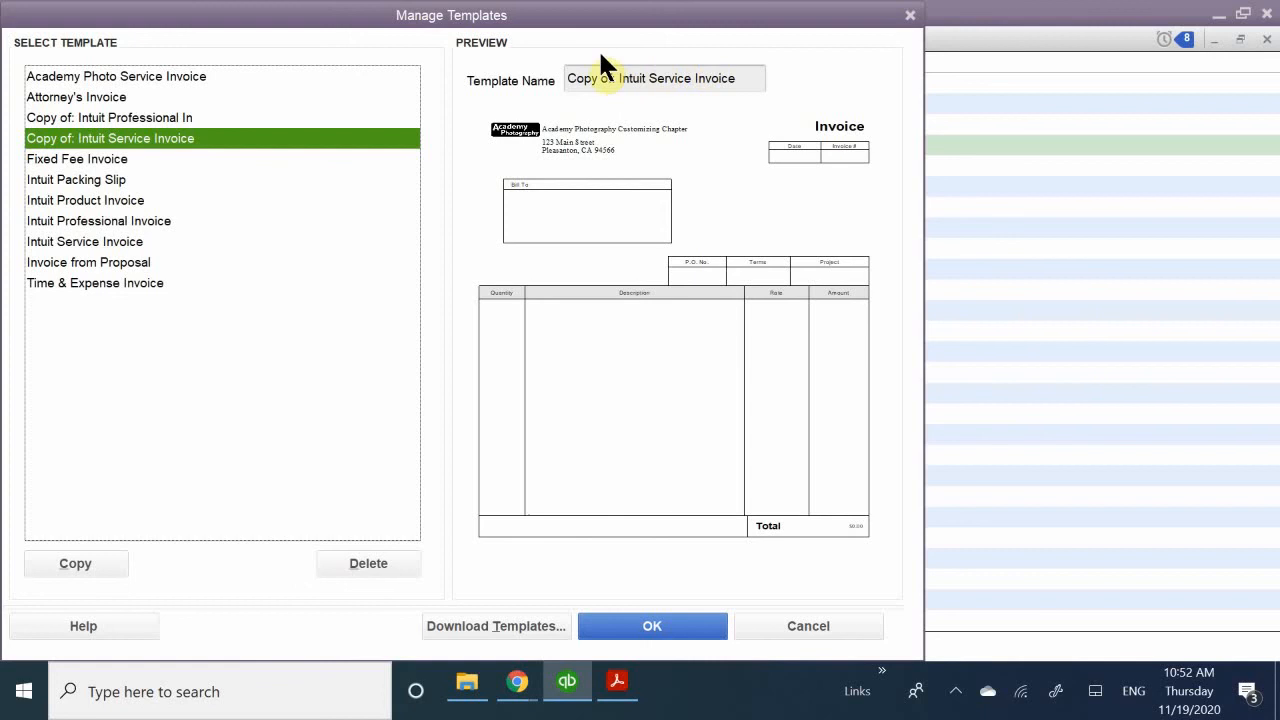
left_click(706, 78)
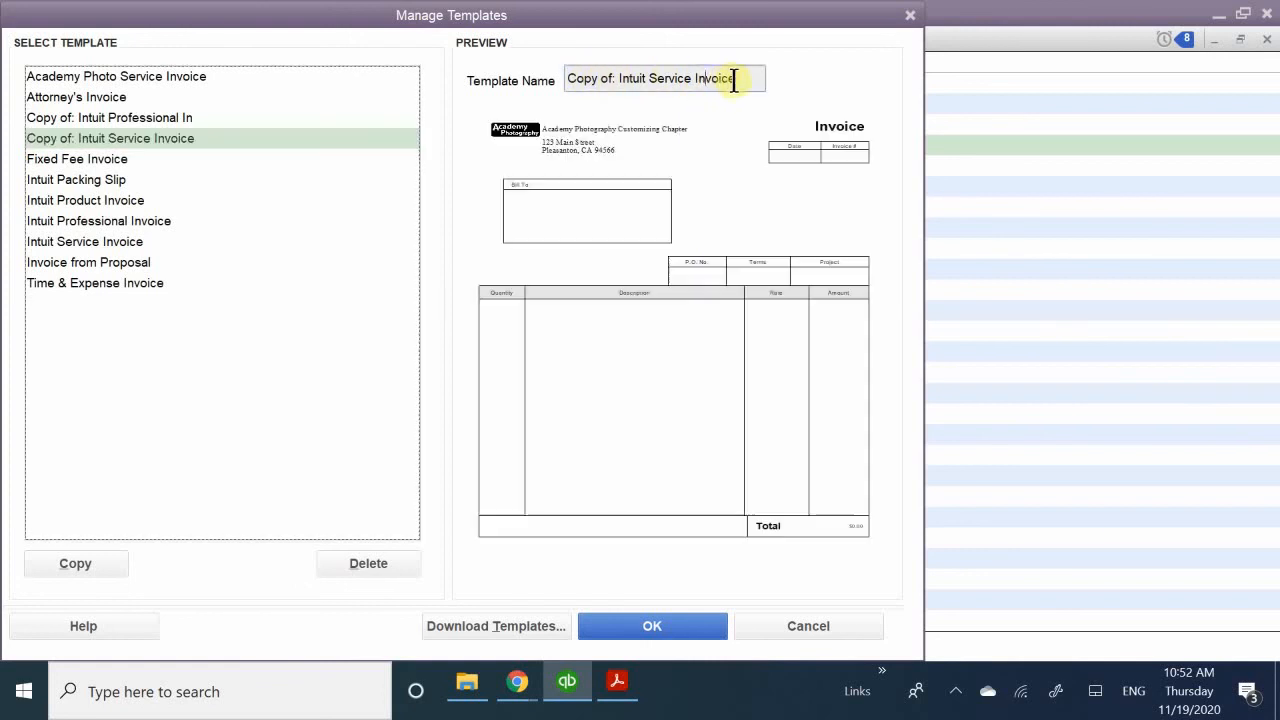
left_click_drag(737, 79, 563, 84)
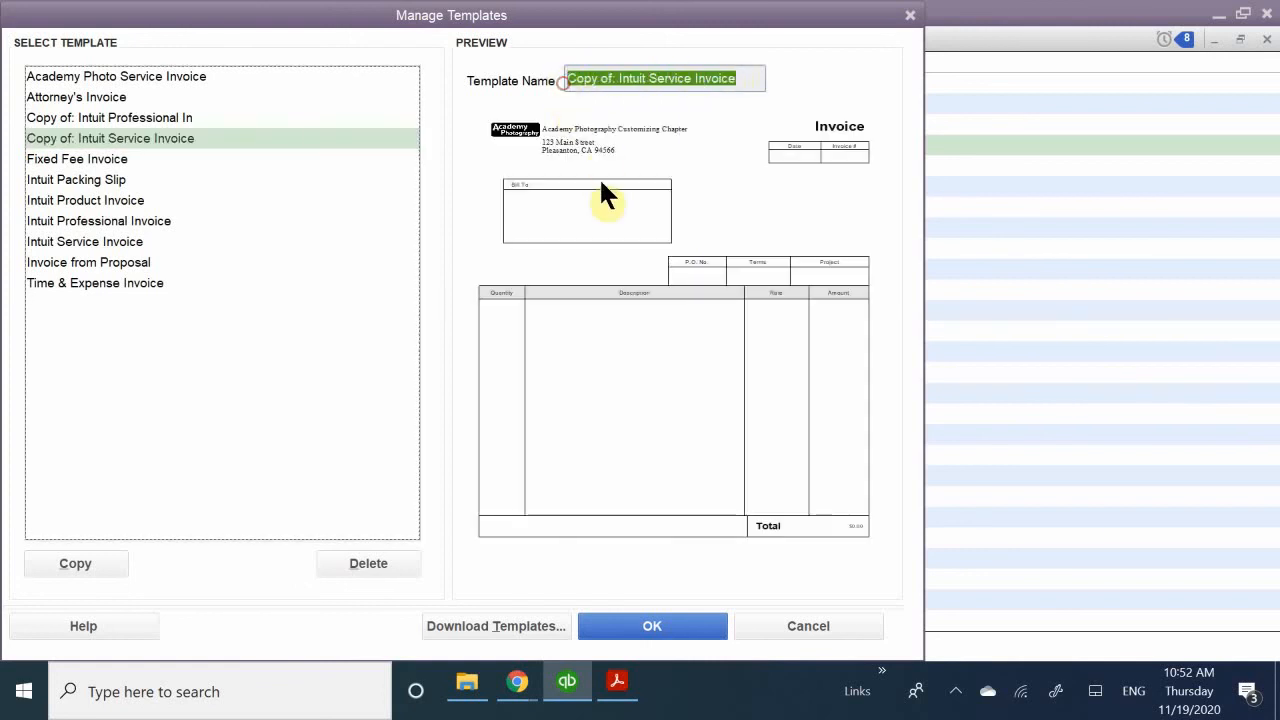
key("BackSpace")
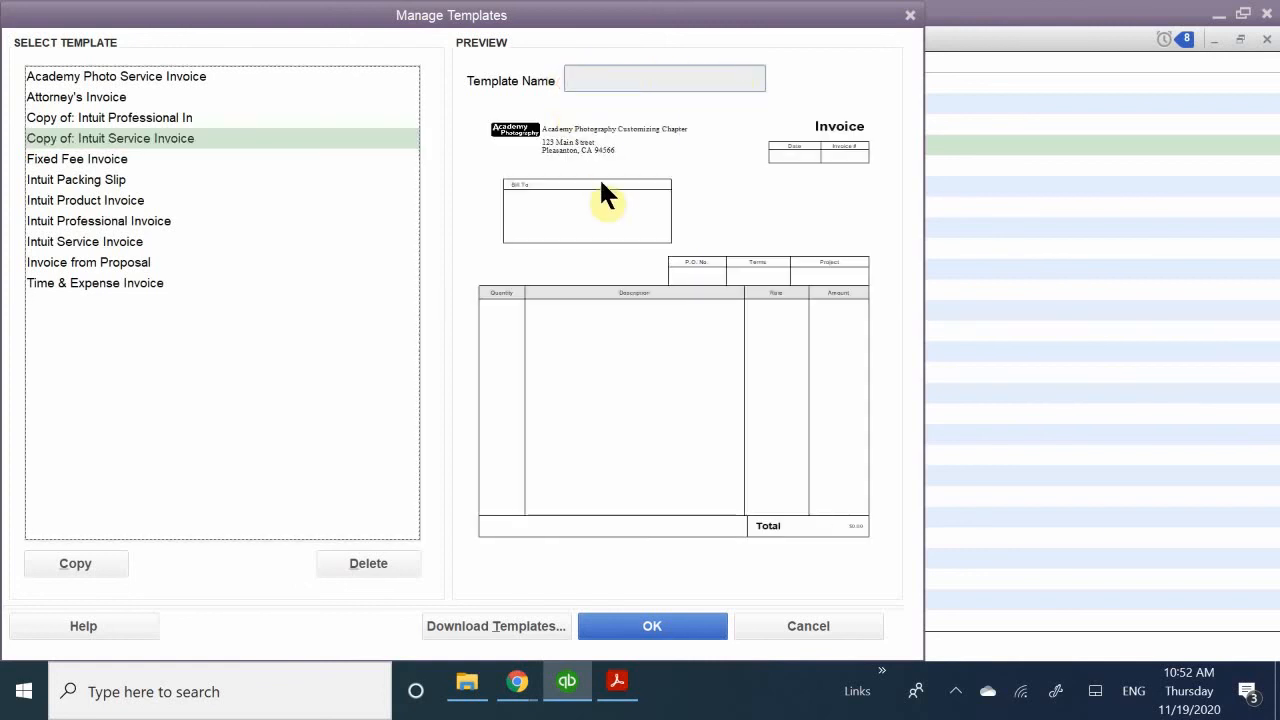
type("Academy Photog")
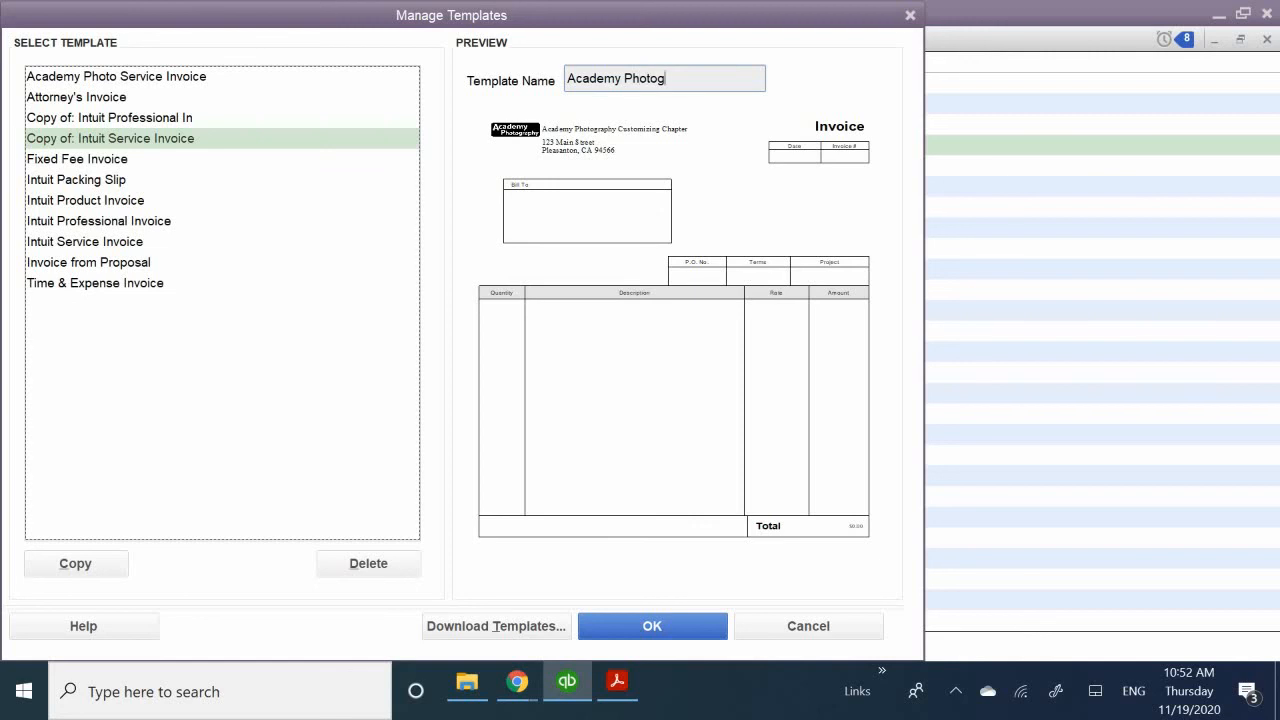
type("raphy")
type(" Invo")
key("BackSpace")
type("oice")
left_click(640, 624)
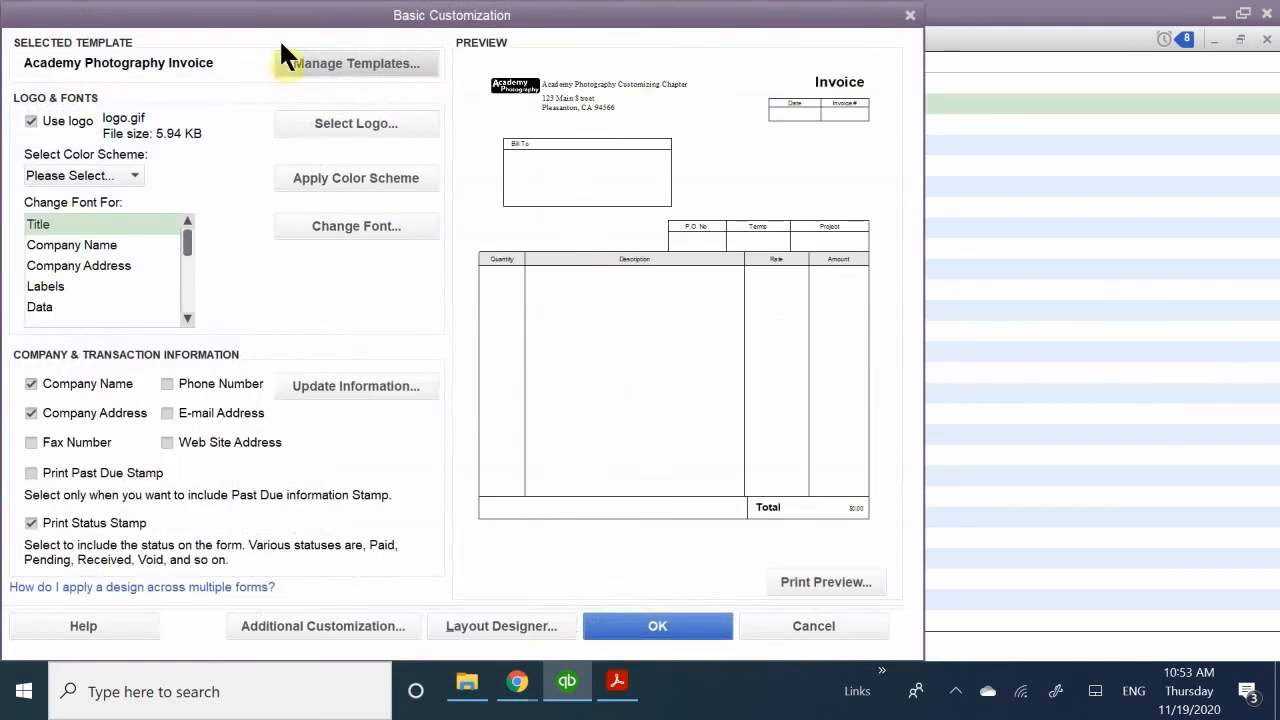
- Reposition the Basic Customization window and apply the Maroon color scheme to the invoice template
left_click_drag(410, 22, 656, 28)
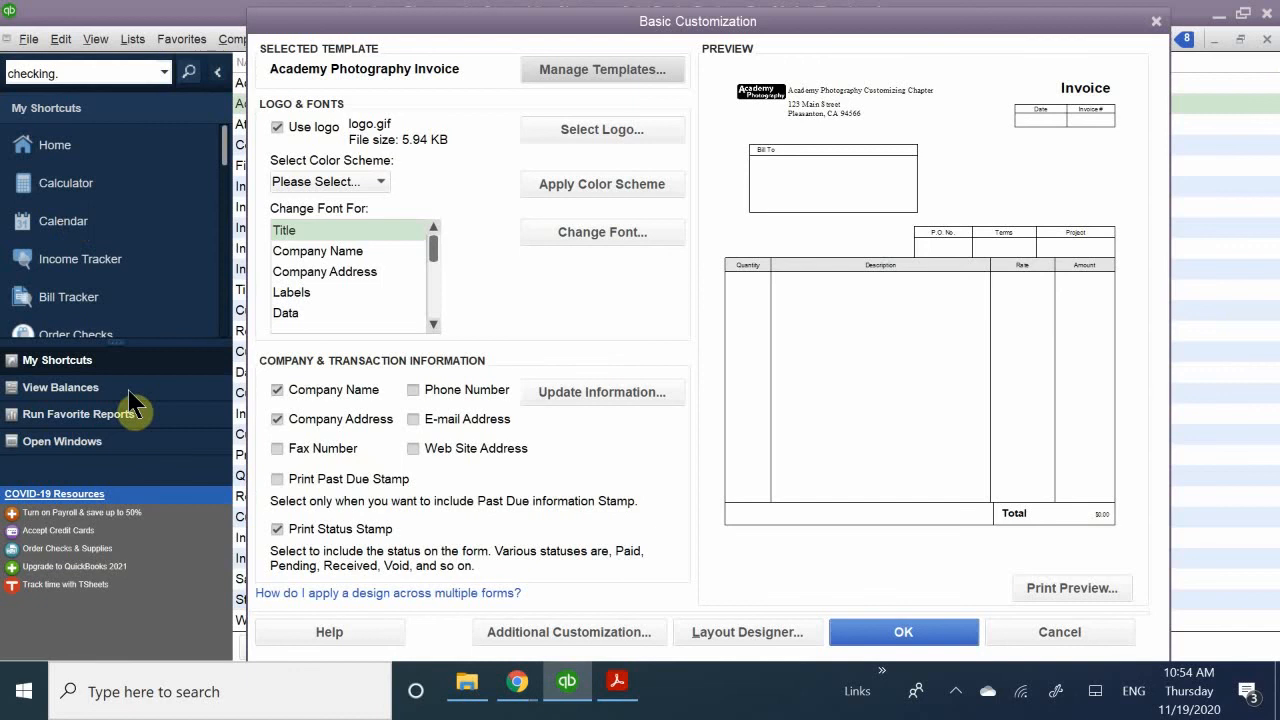
left_click(379, 184)
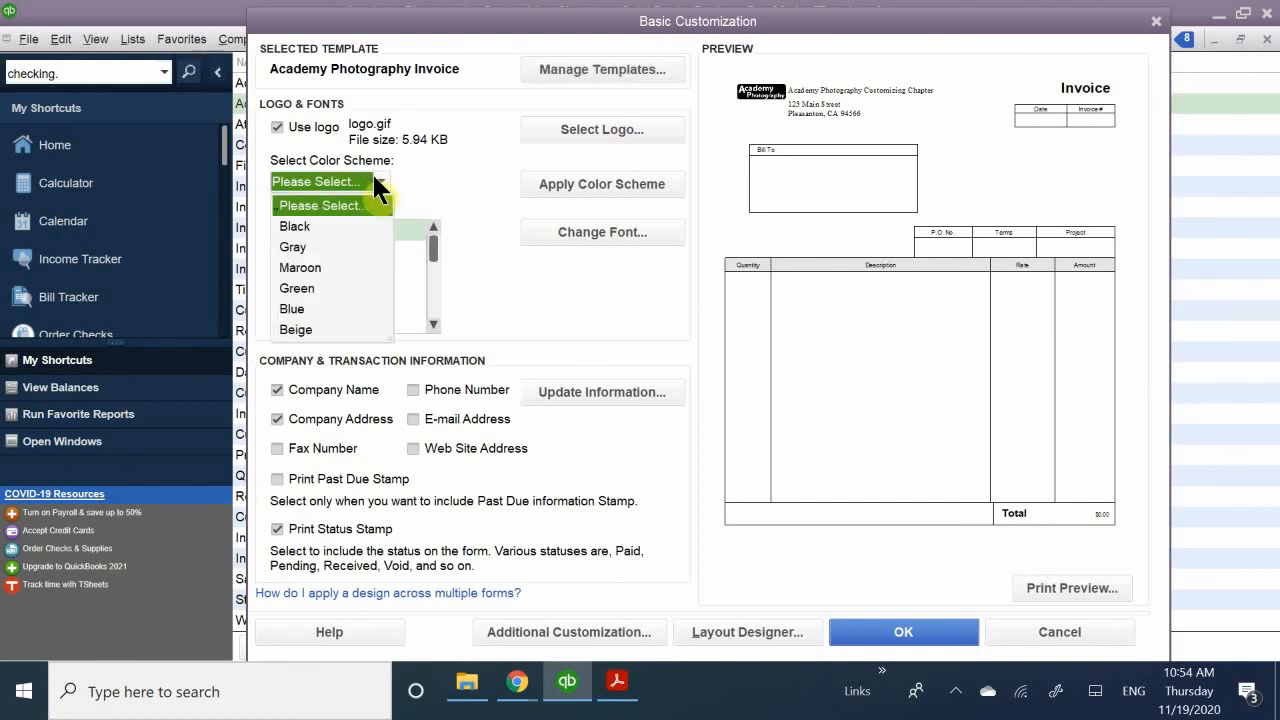
left_click(300, 266)
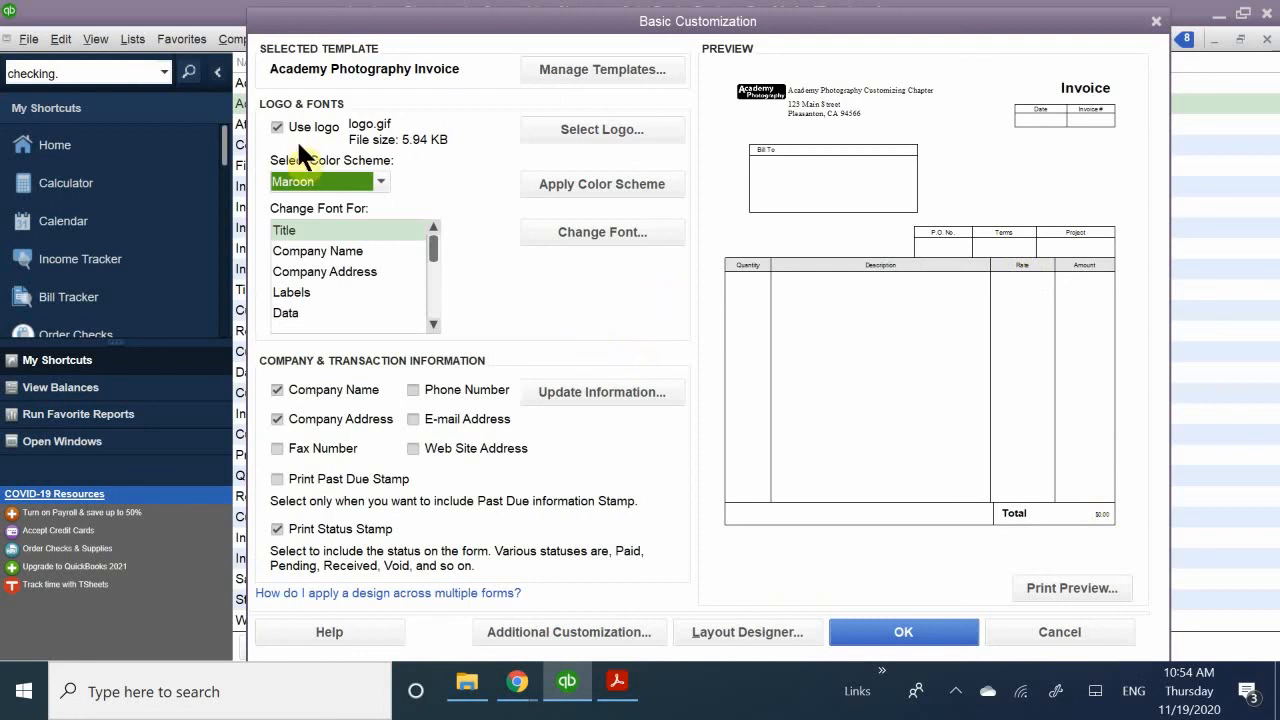
left_click(451, 180)
left_click(380, 185)
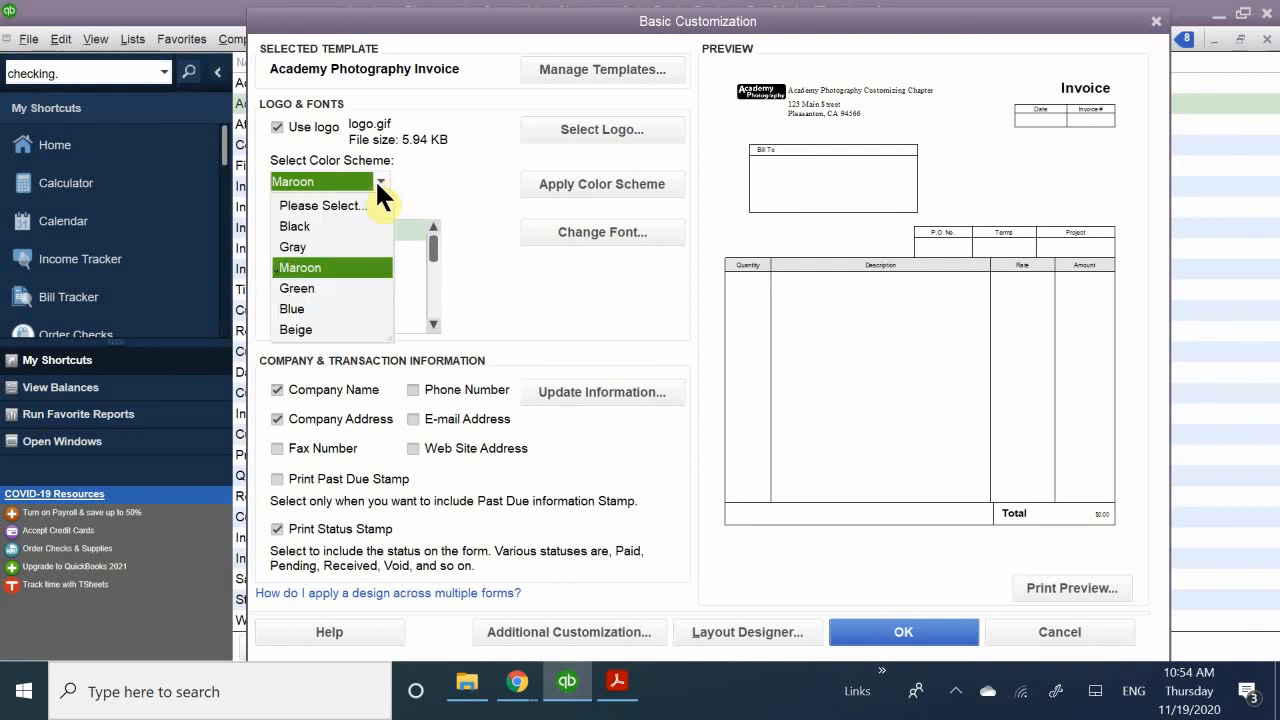
left_click(377, 182)
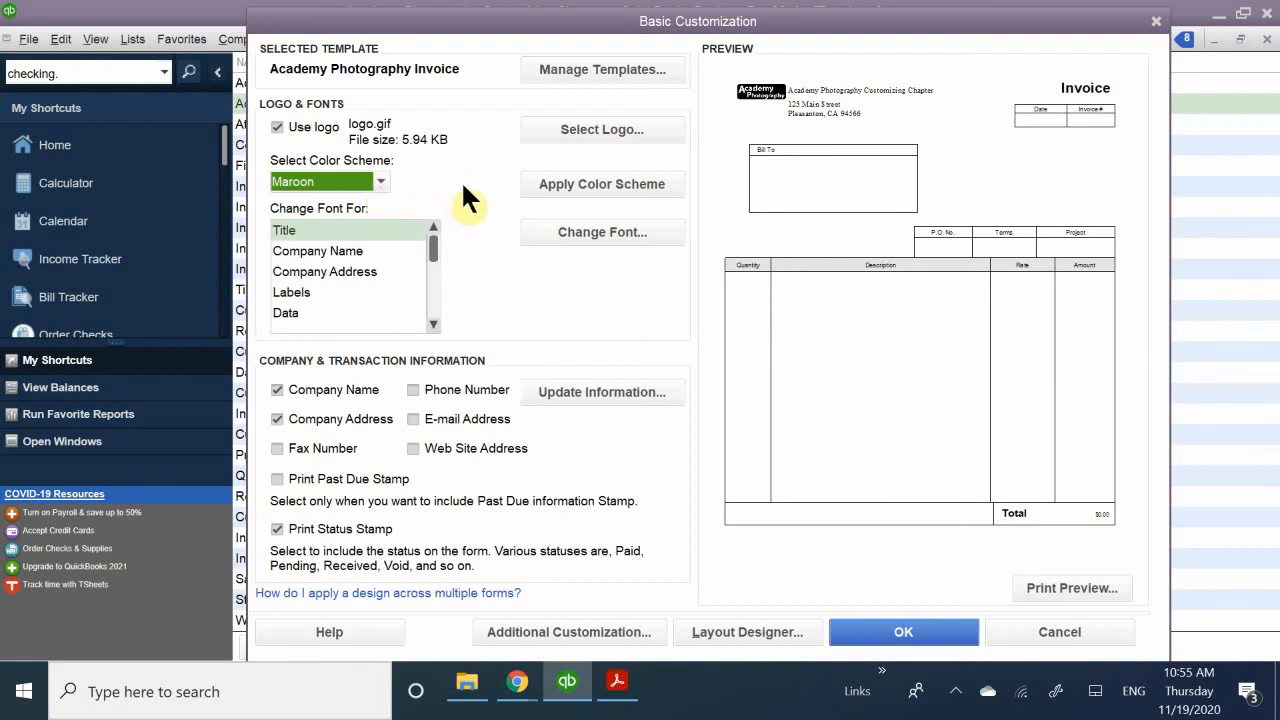
left_click(553, 184)
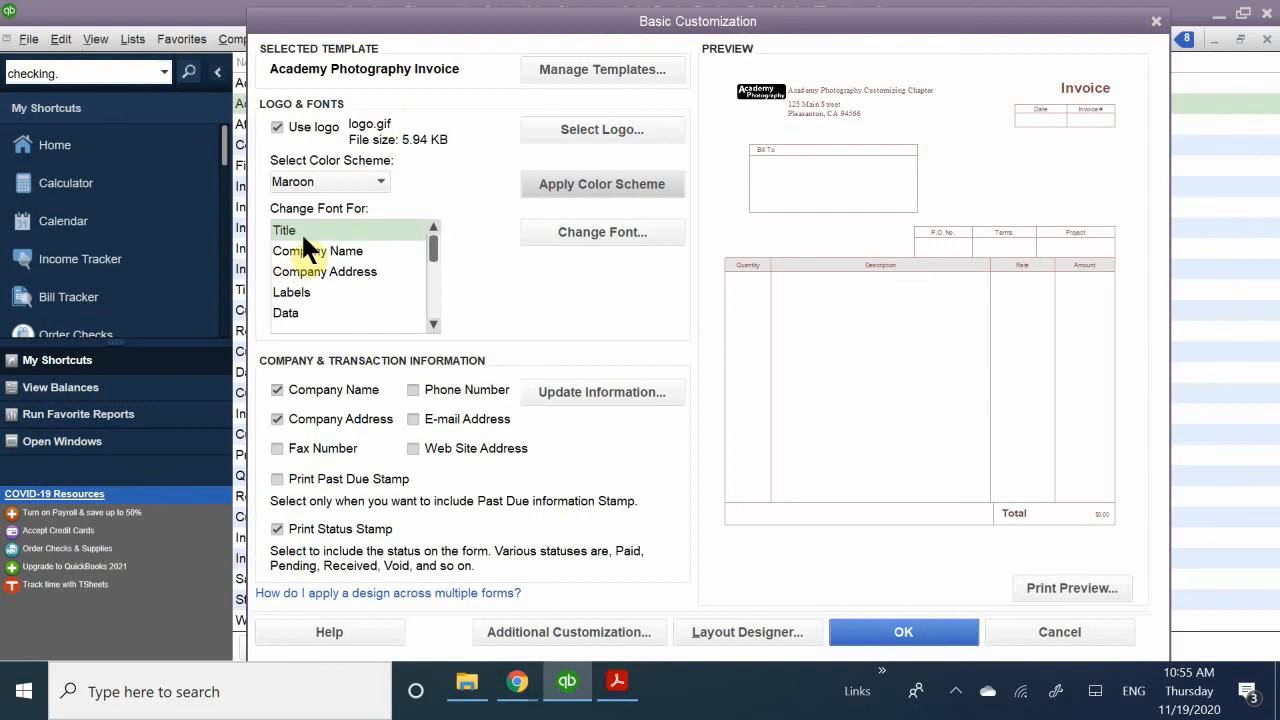
- Set the font of the invoice template's Title to Broadway at size 24
left_click(584, 236)
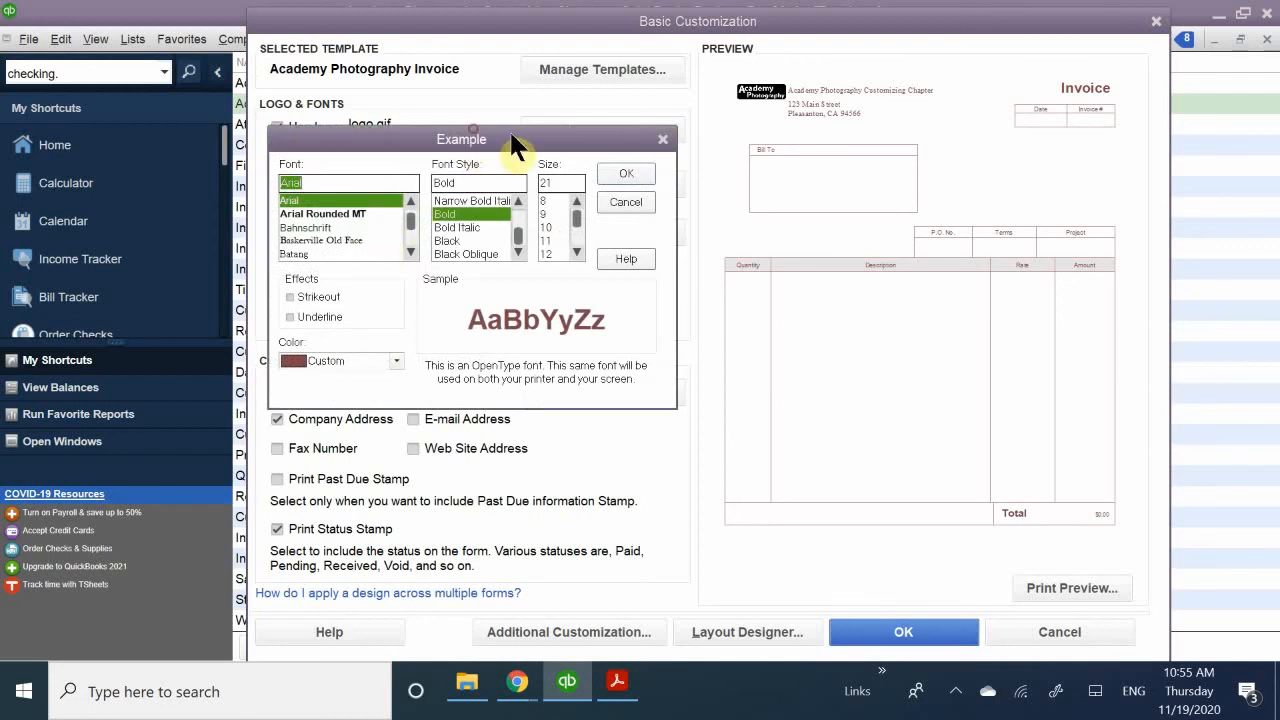
left_click_drag(514, 140, 521, 83)
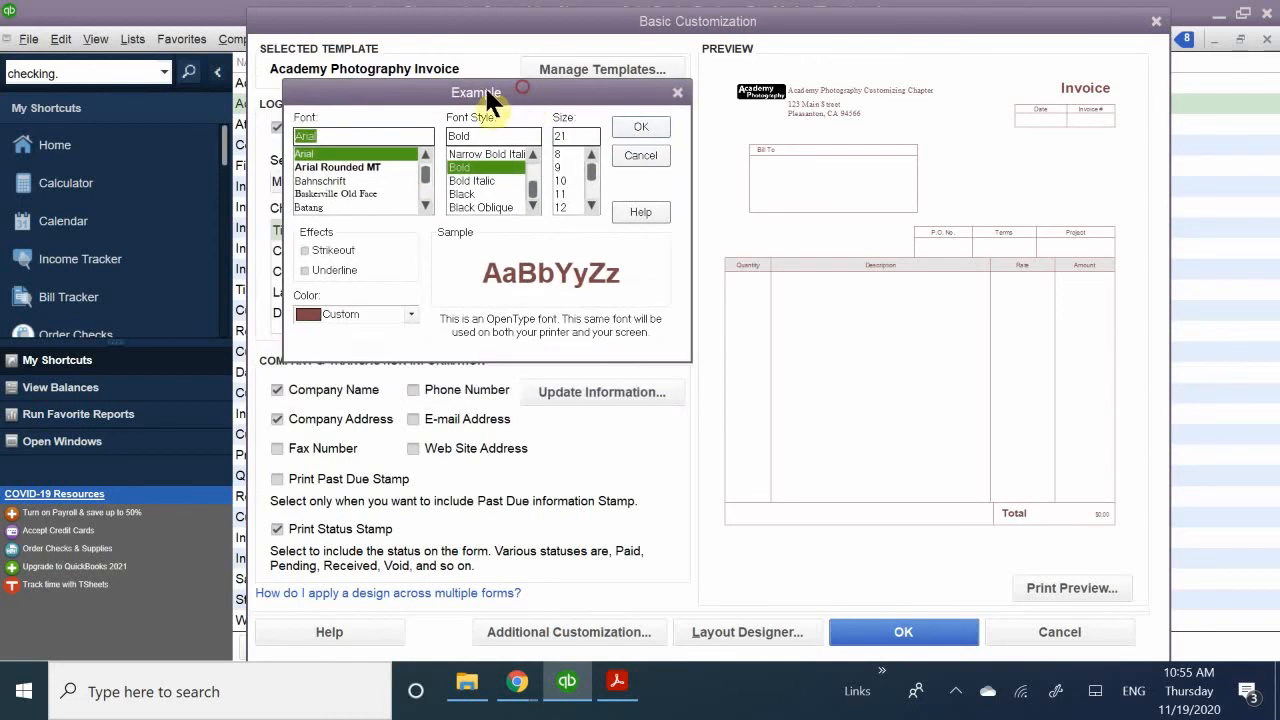
scroll(318, 177, "down", 2)
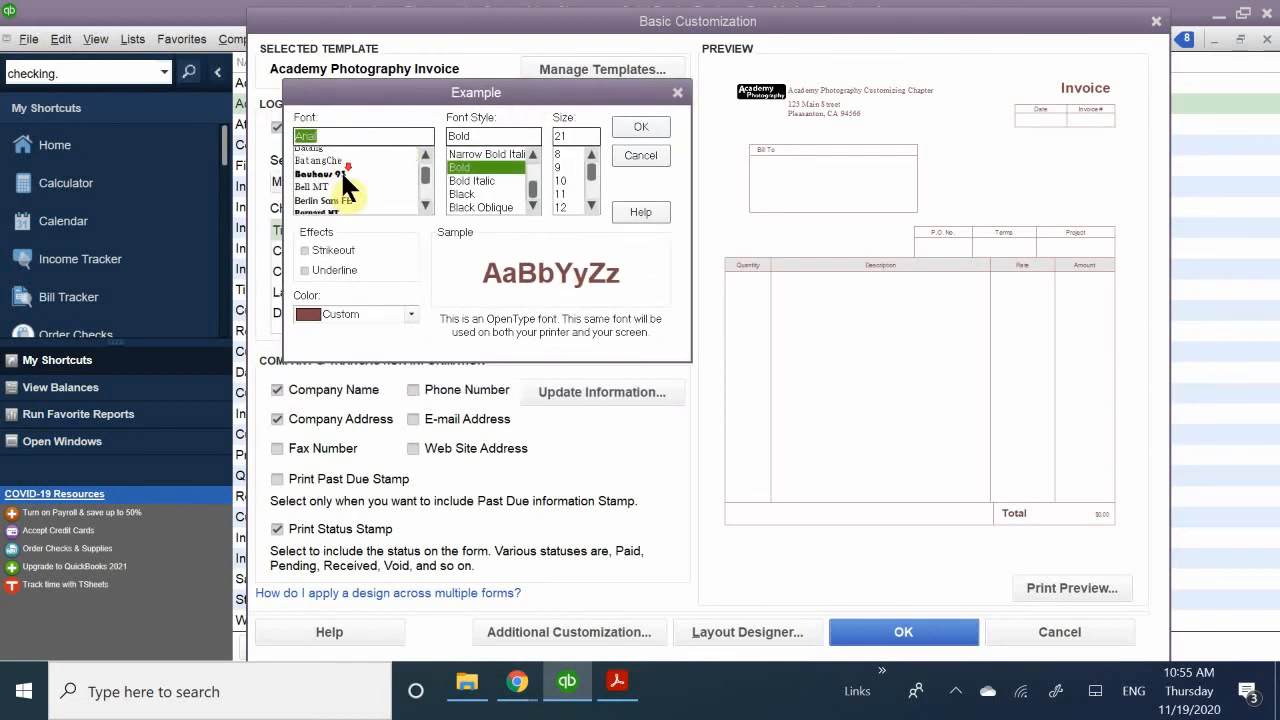
scroll(340, 169, "down", 2)
scroll(345, 165, "down", 4)
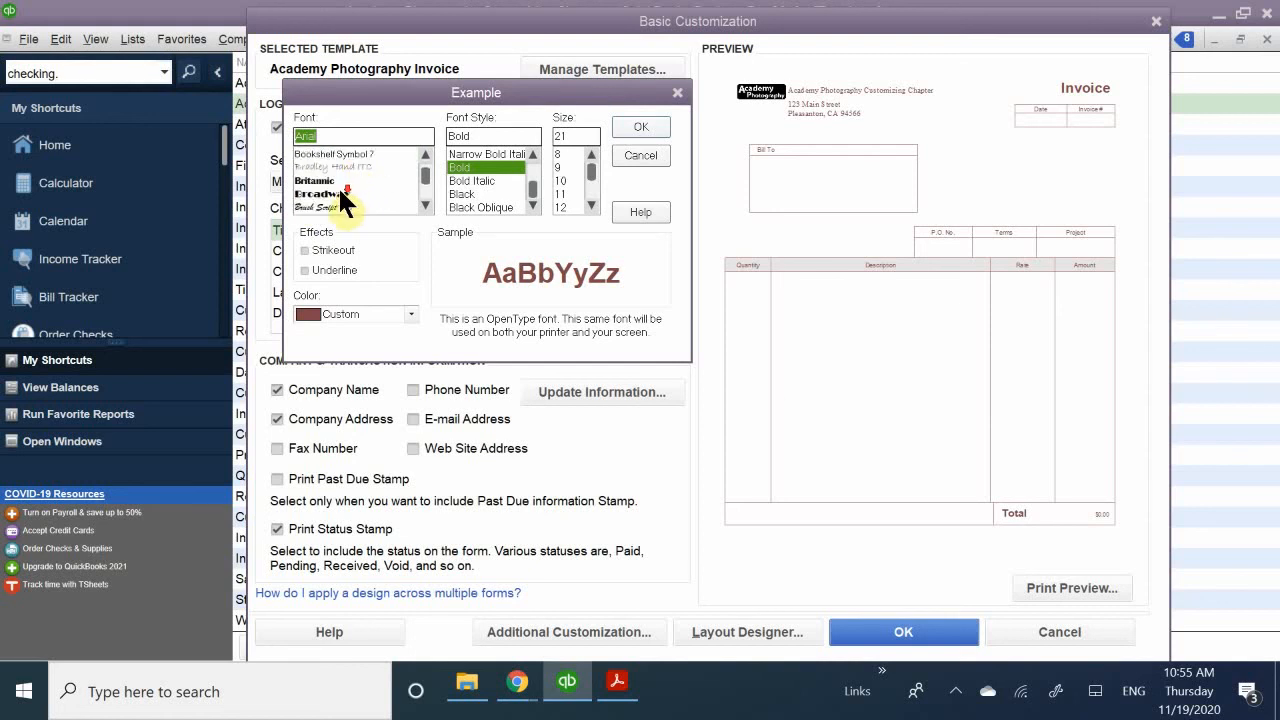
scroll(340, 190, "down", 6)
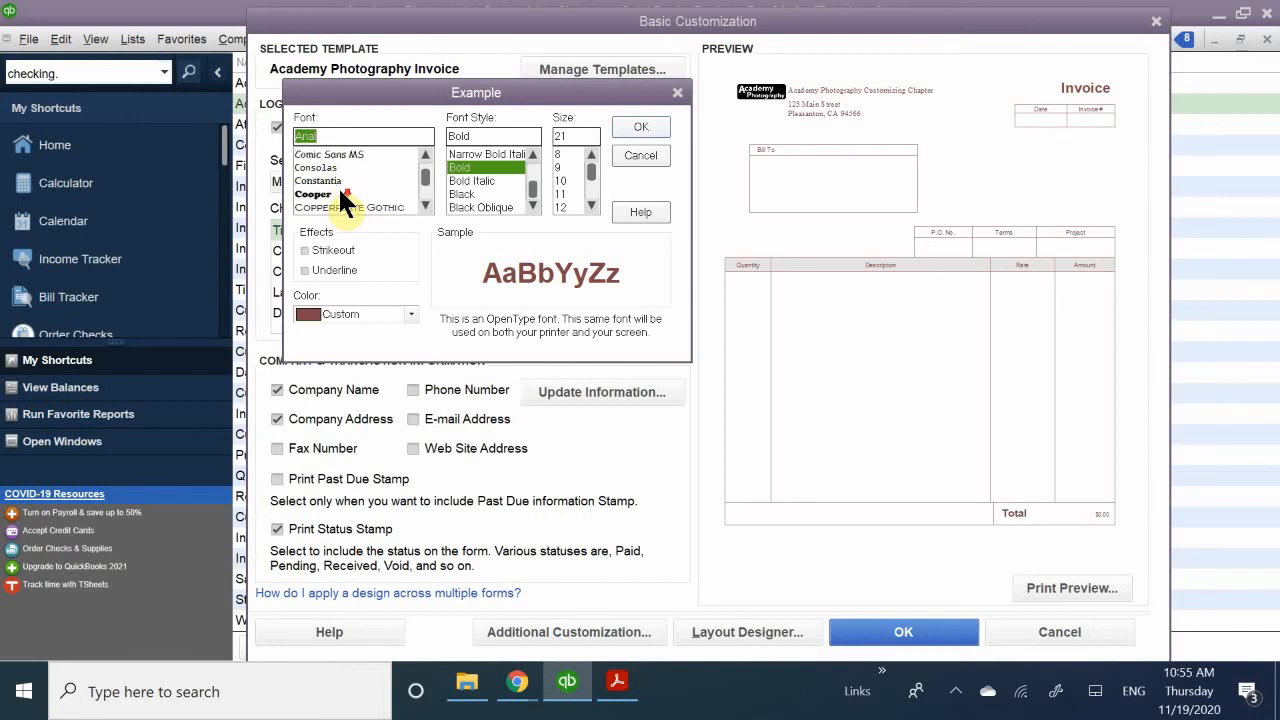
scroll(338, 186, "up", 10)
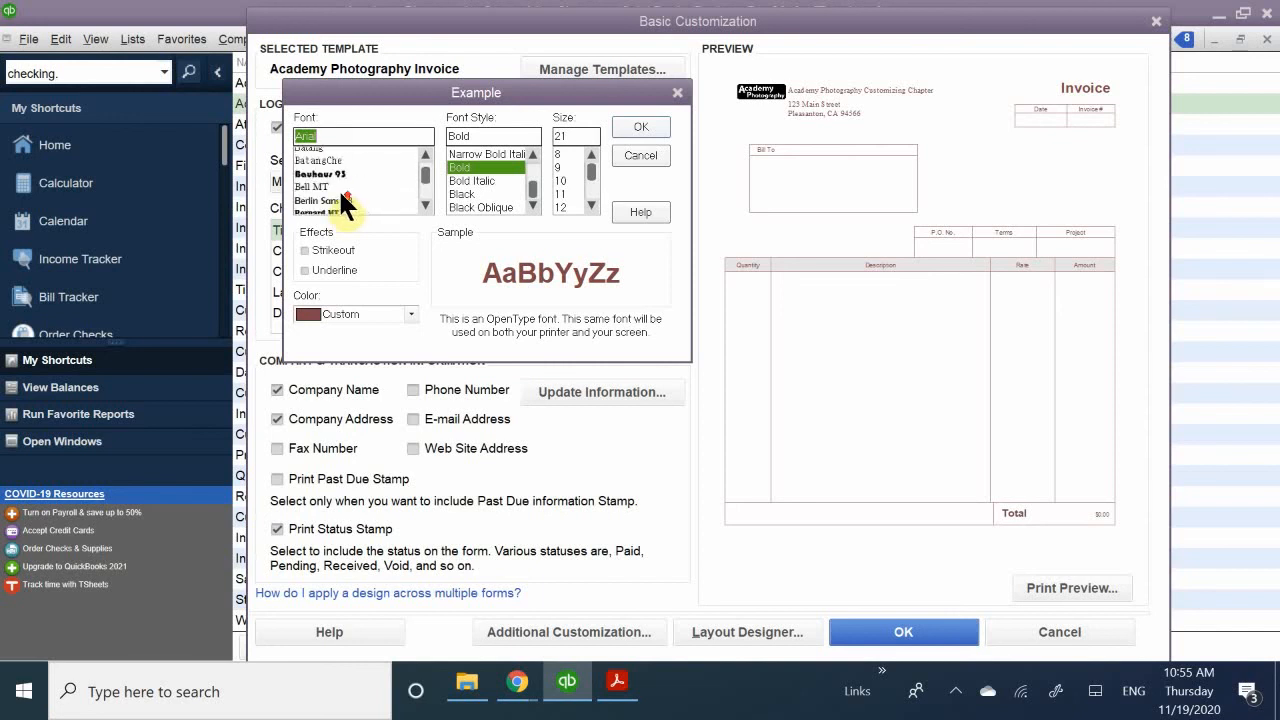
scroll(340, 196, "up", 10)
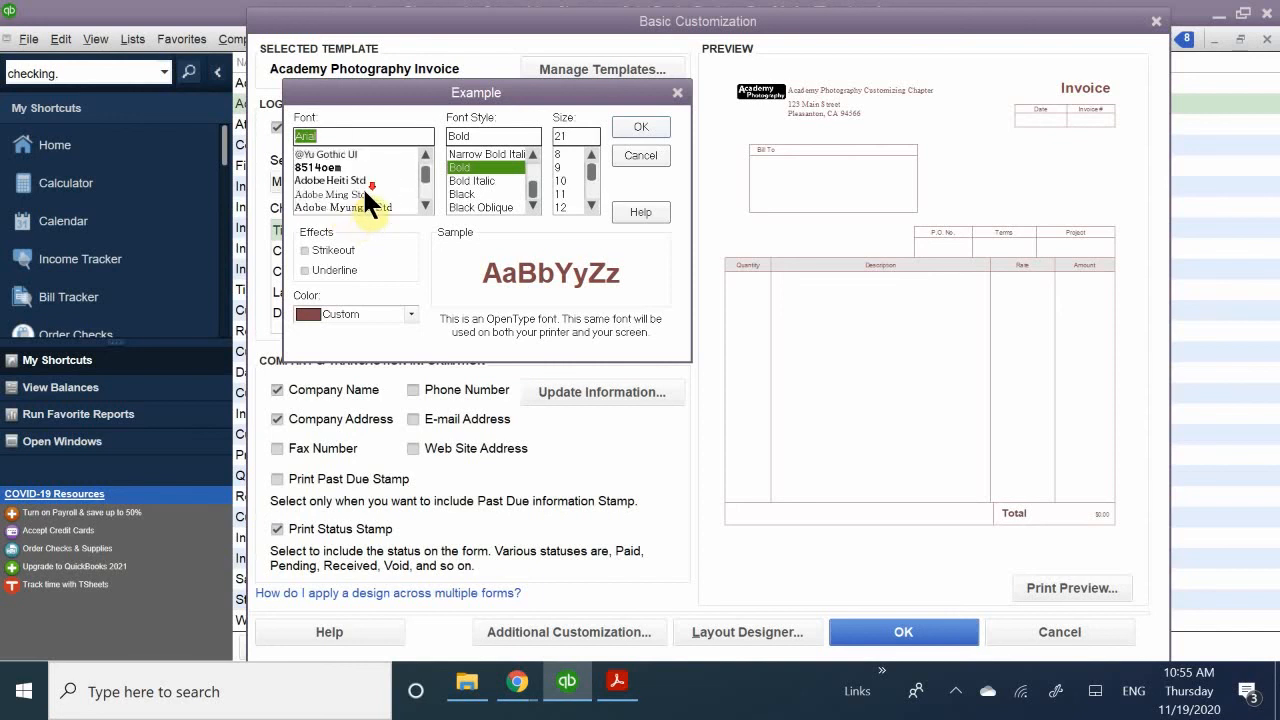
scroll(362, 190, "down", 12)
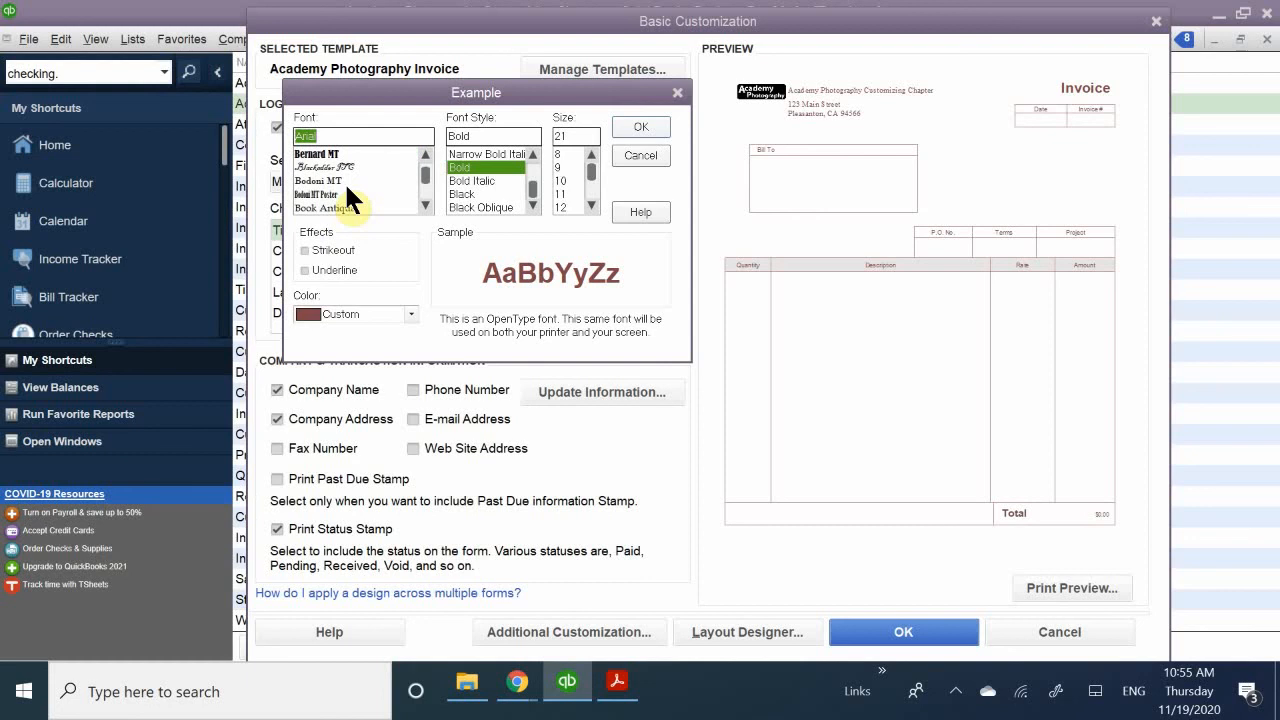
scroll(347, 190, "up", 5)
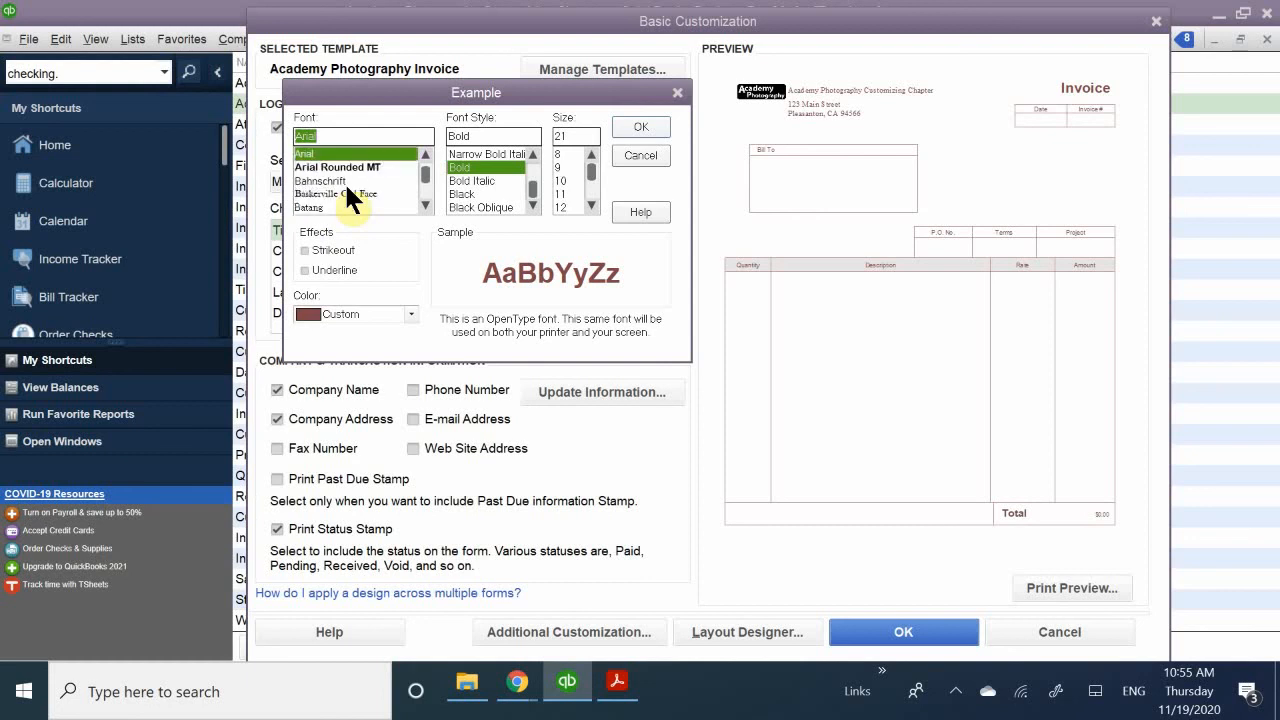
scroll(347, 187, "up", 1)
scroll(347, 190, "down", 5)
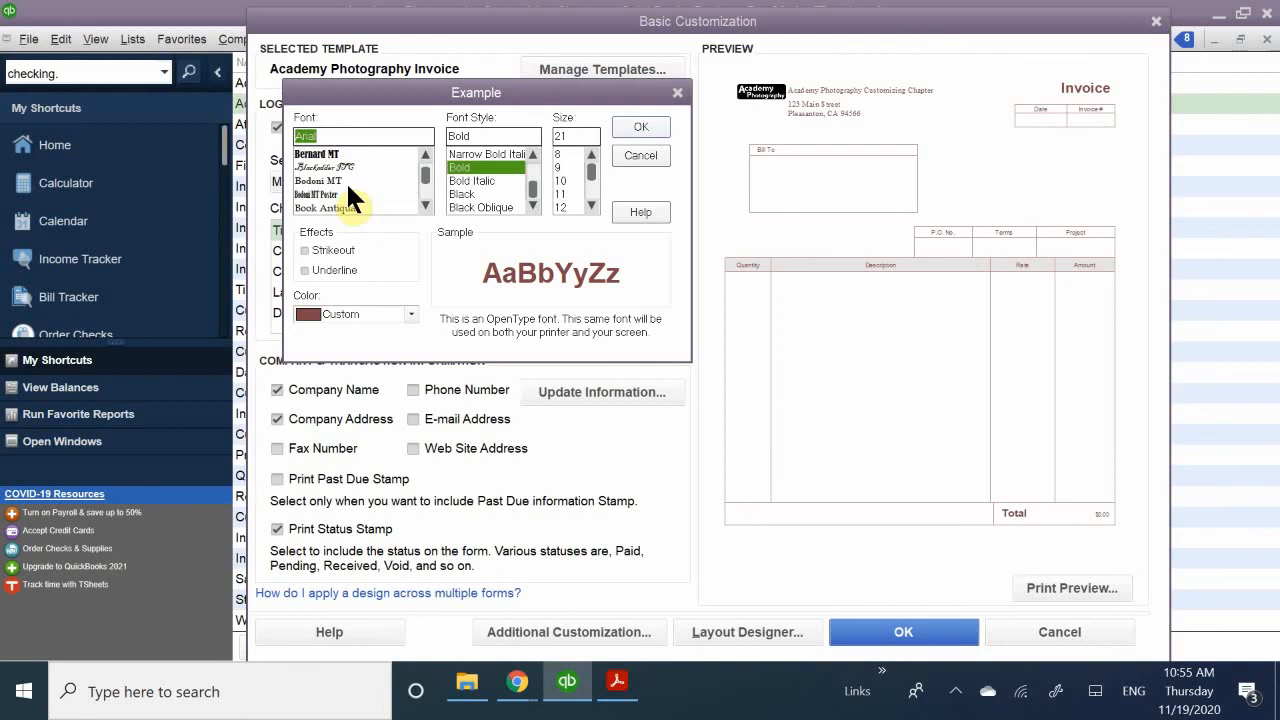
scroll(346, 181, "down", 2)
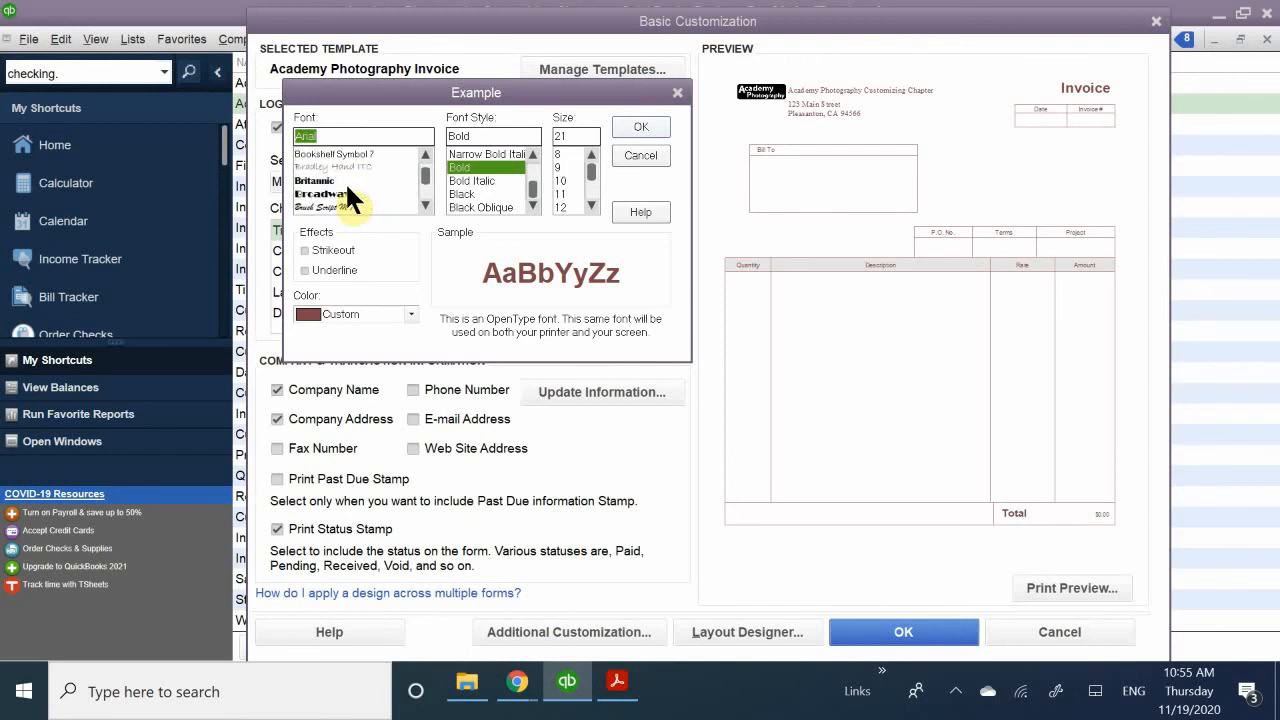
scroll(345, 181, "down", 1)
scroll(329, 206, "up", 1)
left_click(326, 190)
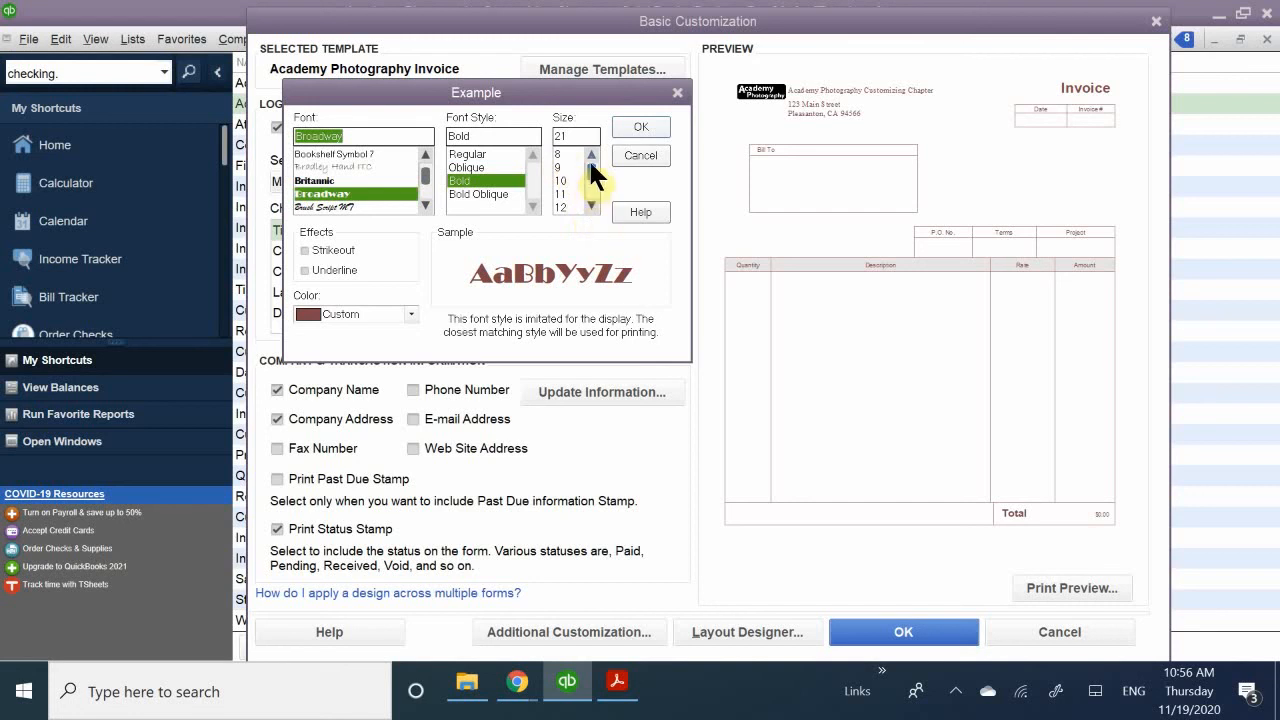
left_click_drag(588, 170, 593, 186)
left_click(560, 152)
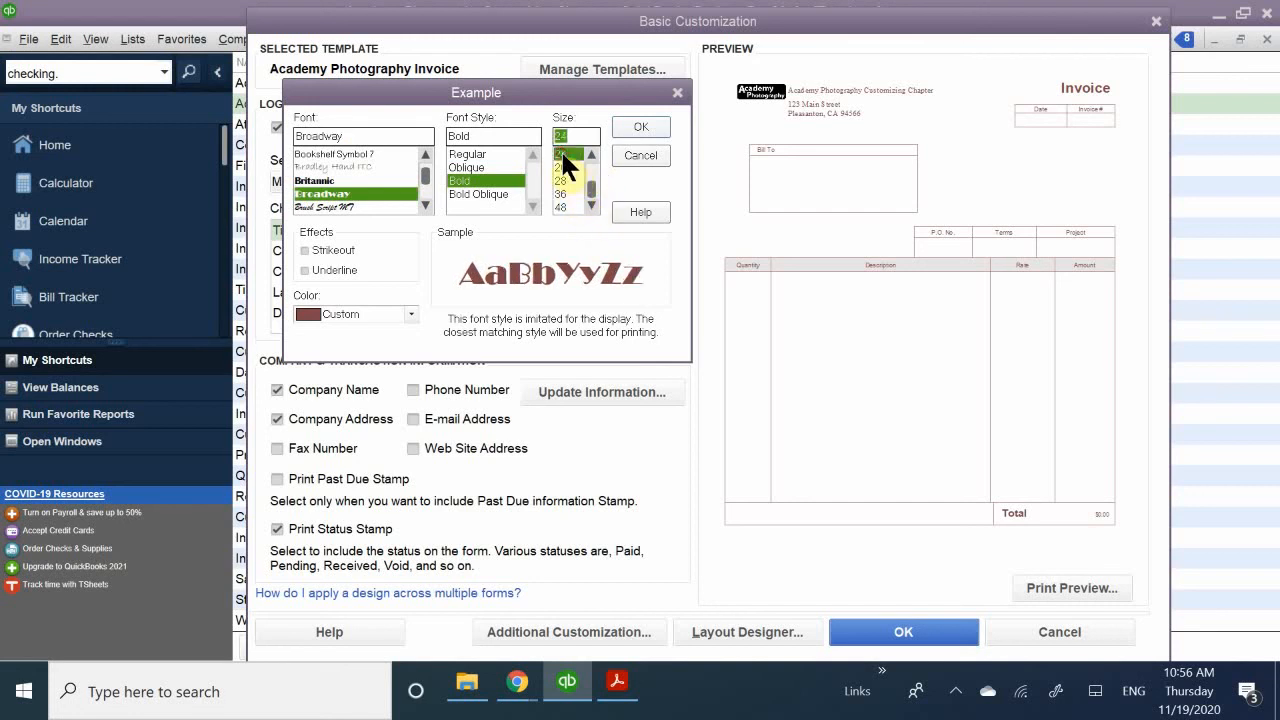
left_click(643, 124)
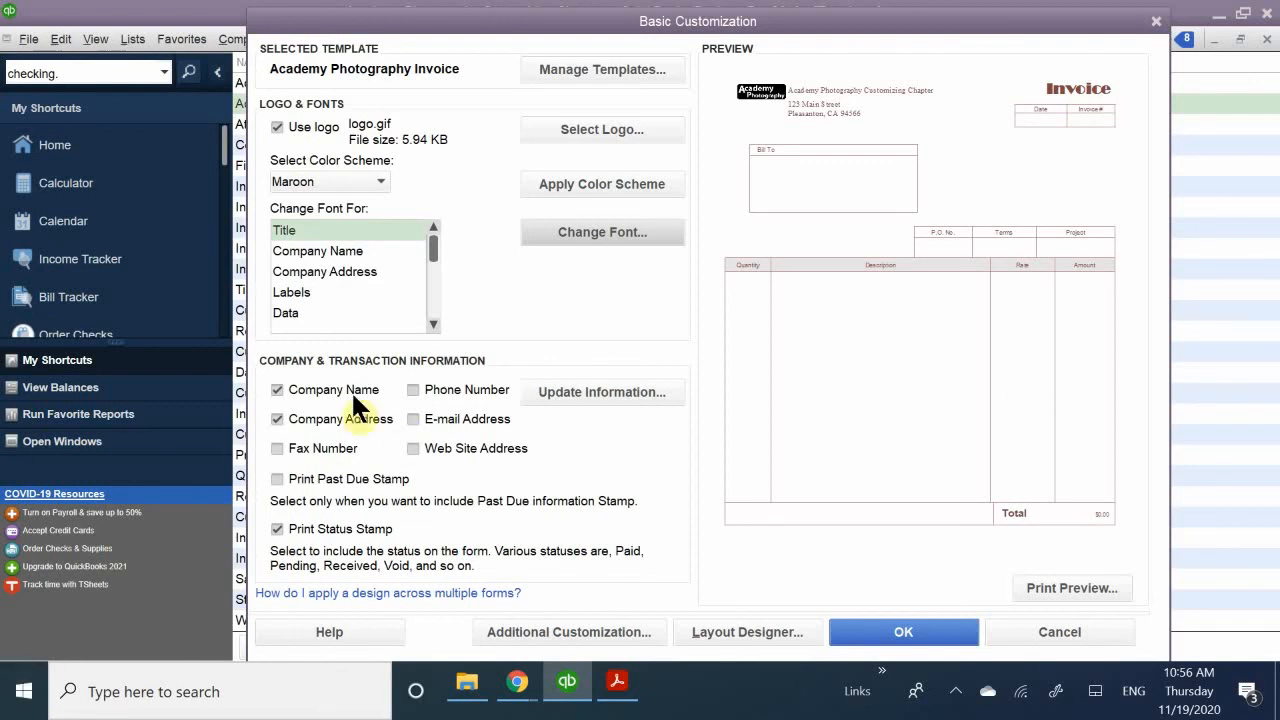
- Set the font of the invoice template's Company Name to Showcard Gothic at size 22, choosing Black as its color
left_click(322, 246)
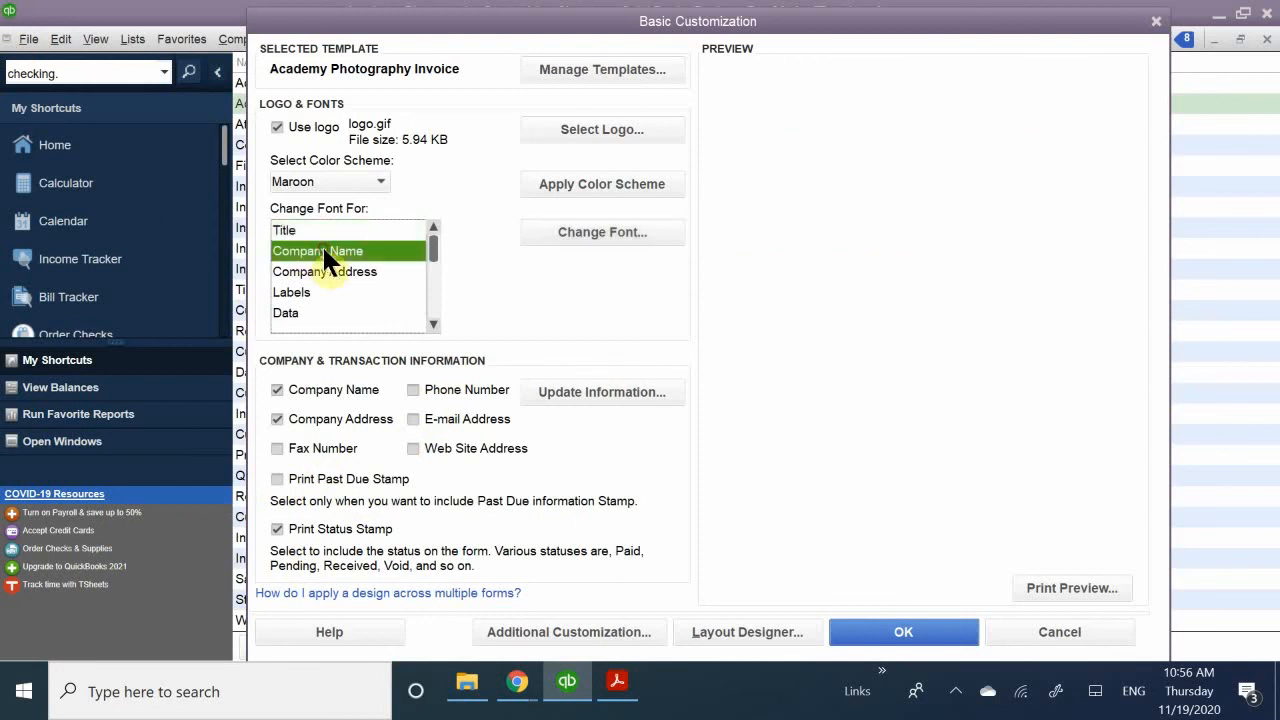
left_click(563, 229)
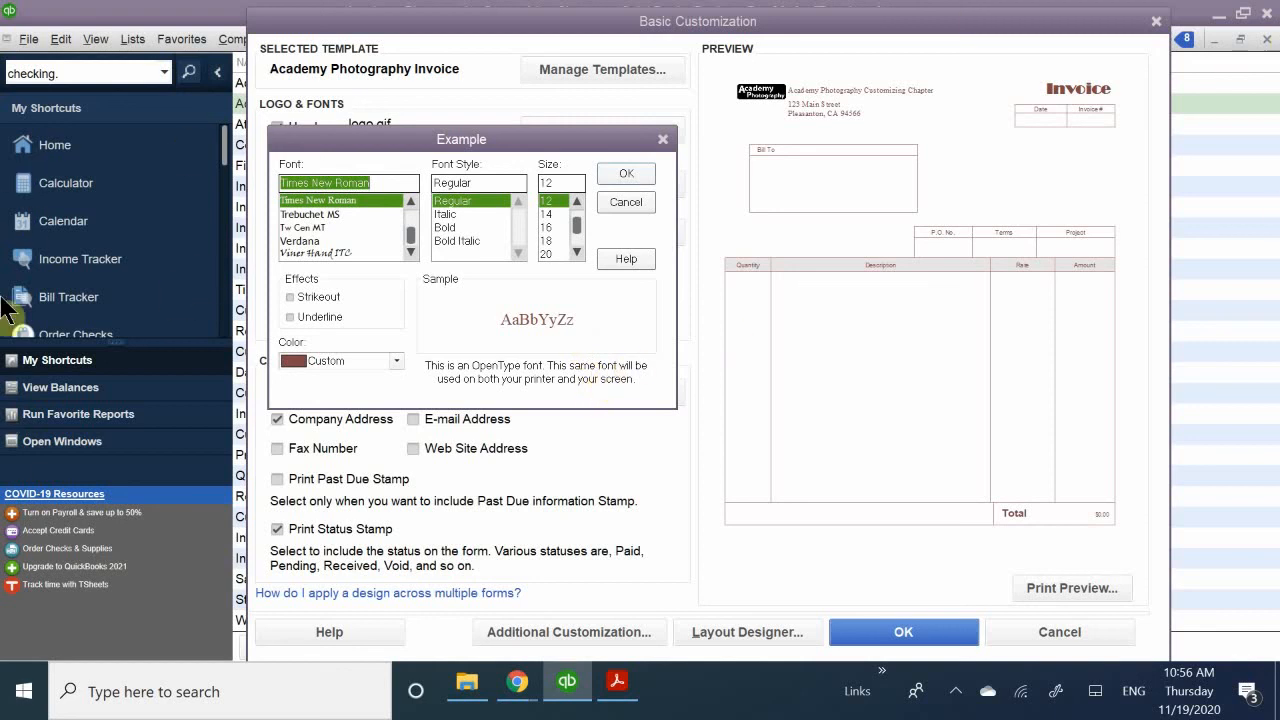
scroll(352, 232, "down", 3)
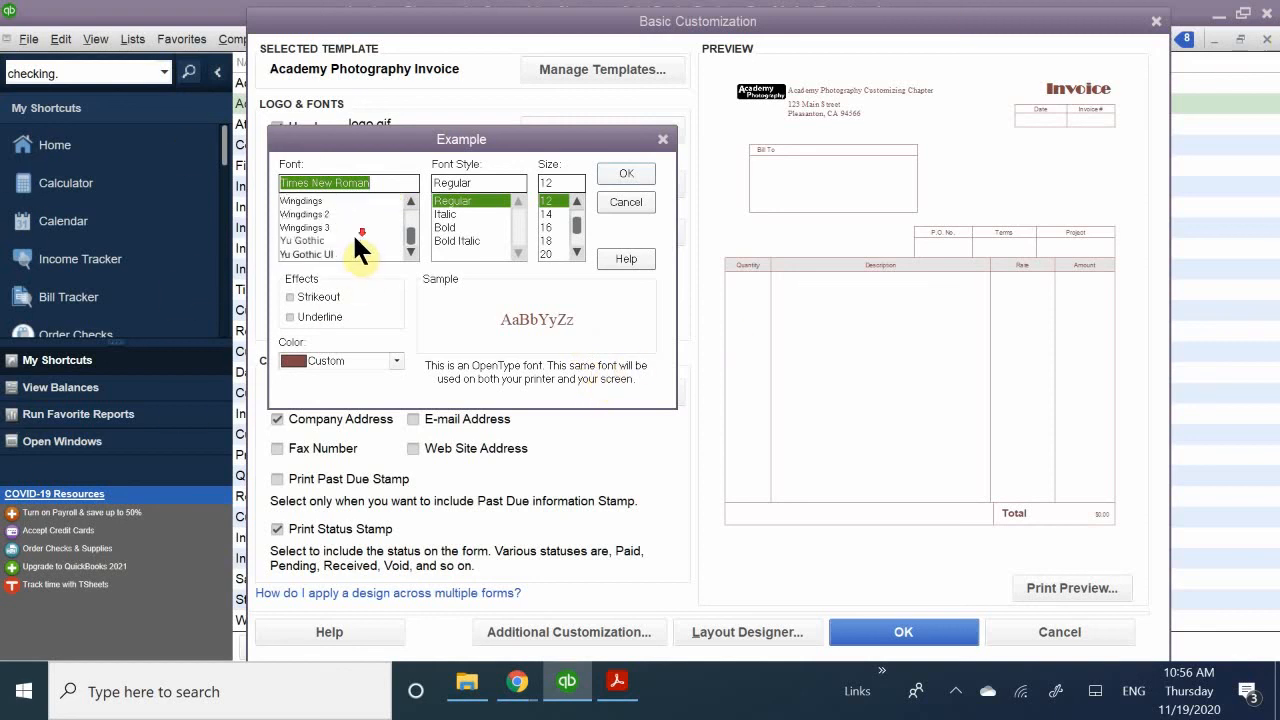
scroll(328, 230, "up", 10)
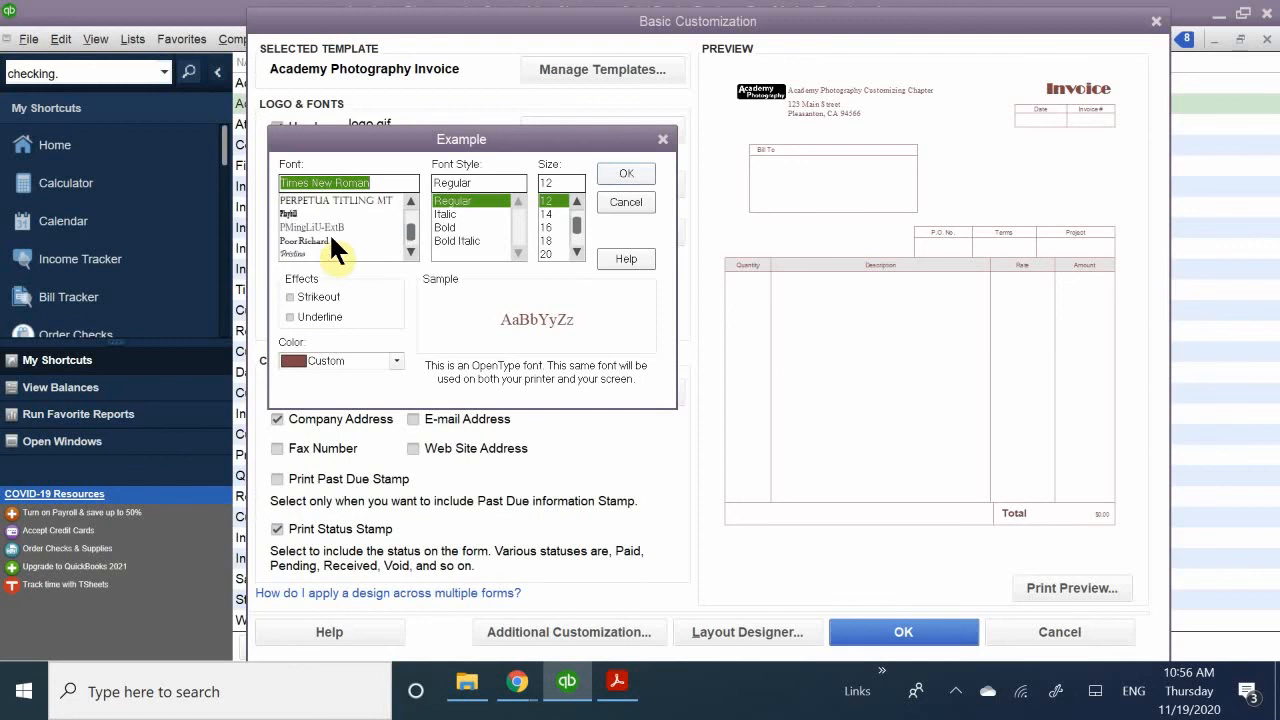
scroll(329, 232, "down", 8)
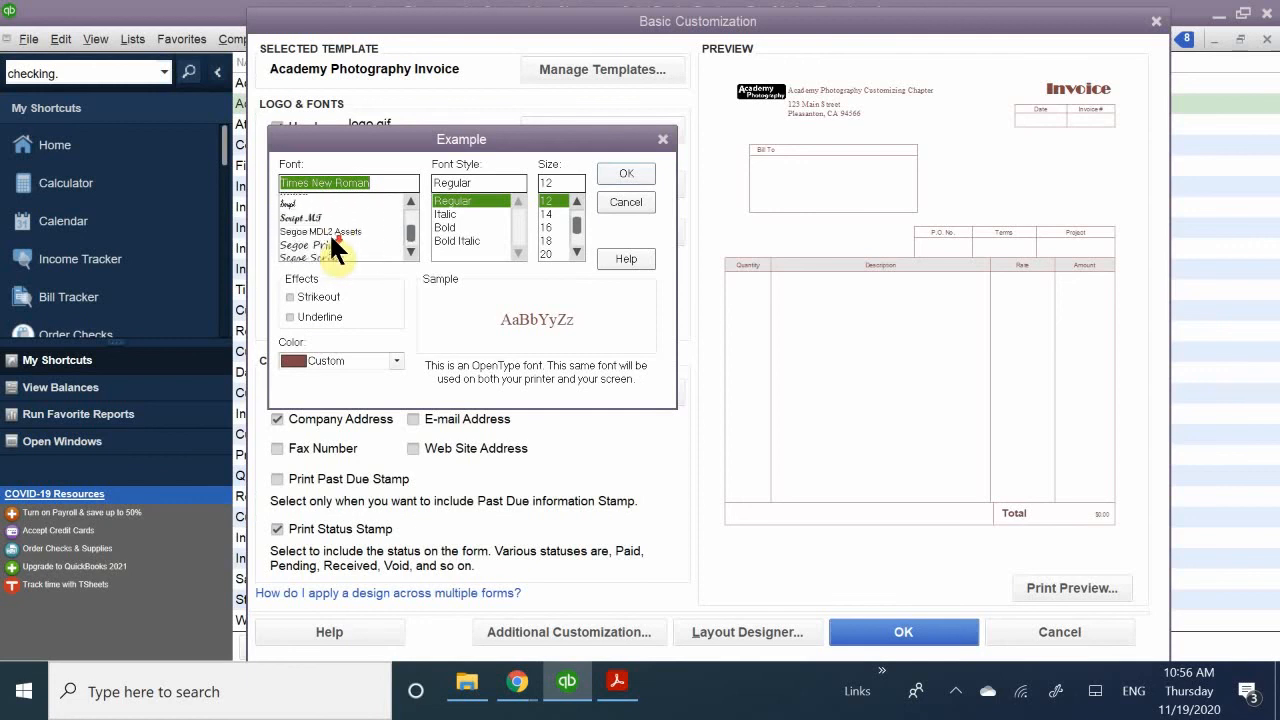
scroll(329, 237, "up", 3)
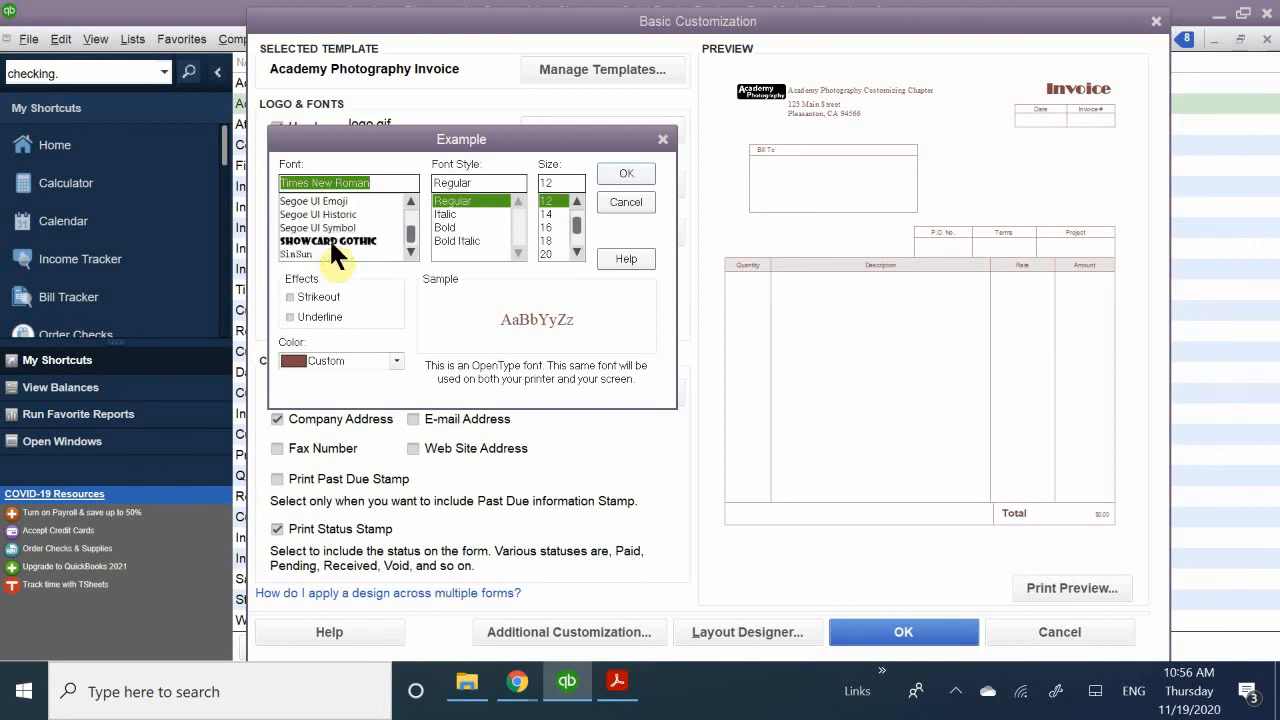
left_click(330, 240)
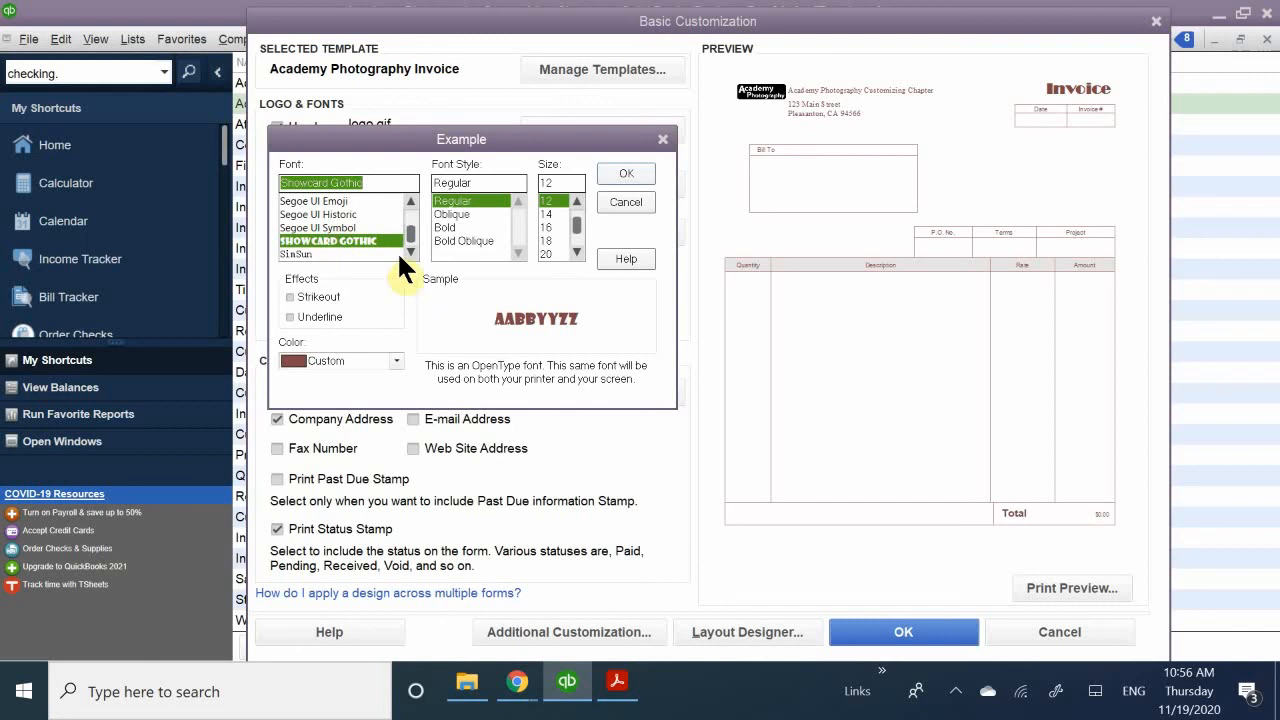
left_click_drag(576, 223, 576, 241)
left_click(543, 253)
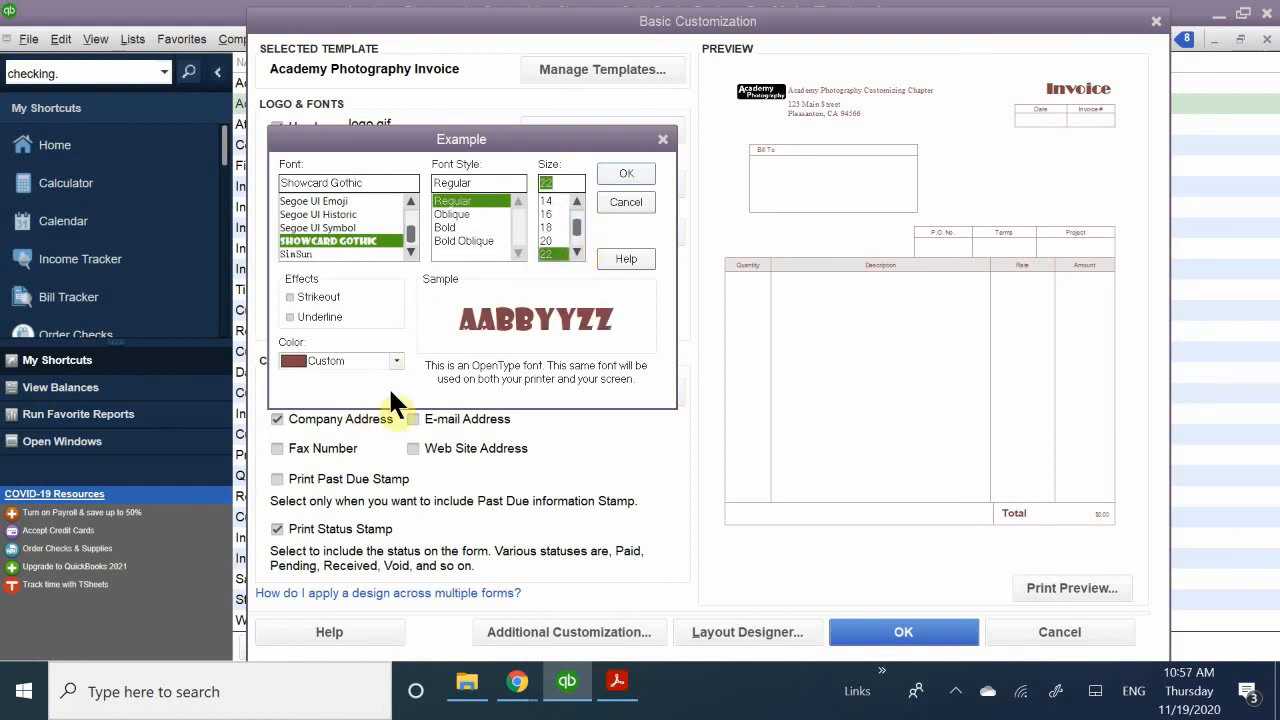
left_click(391, 359)
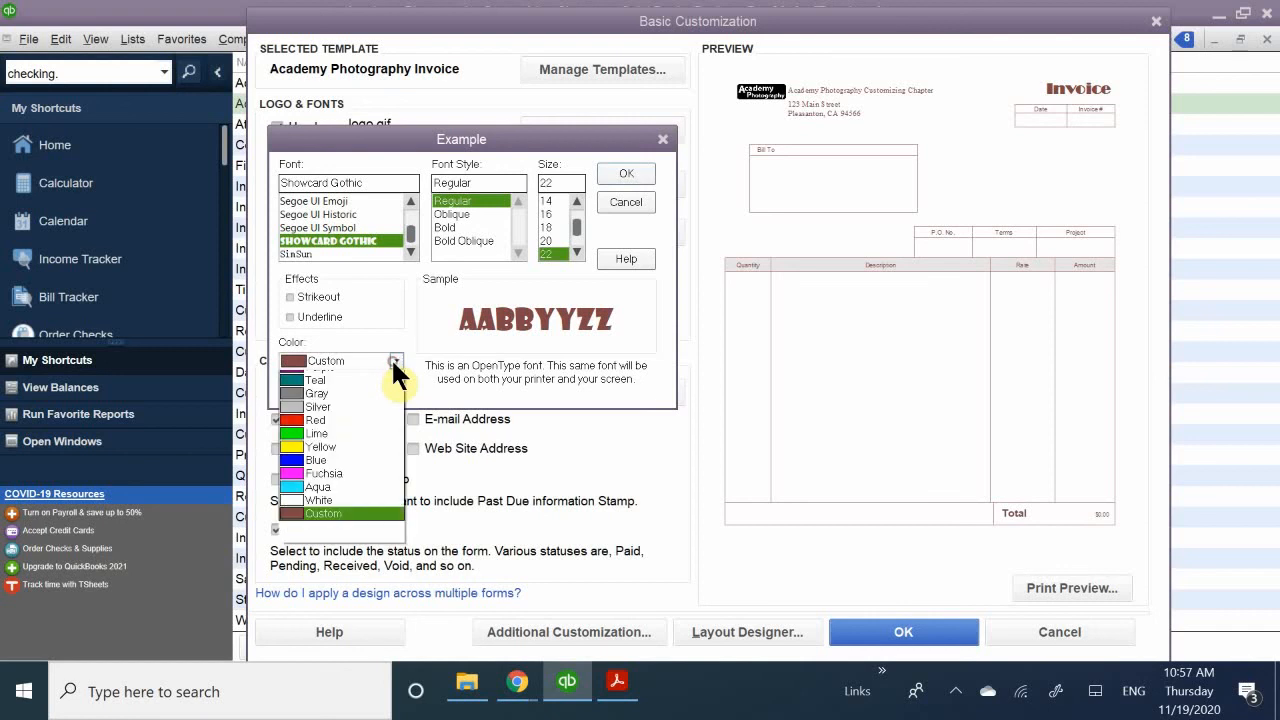
left_click(335, 376)
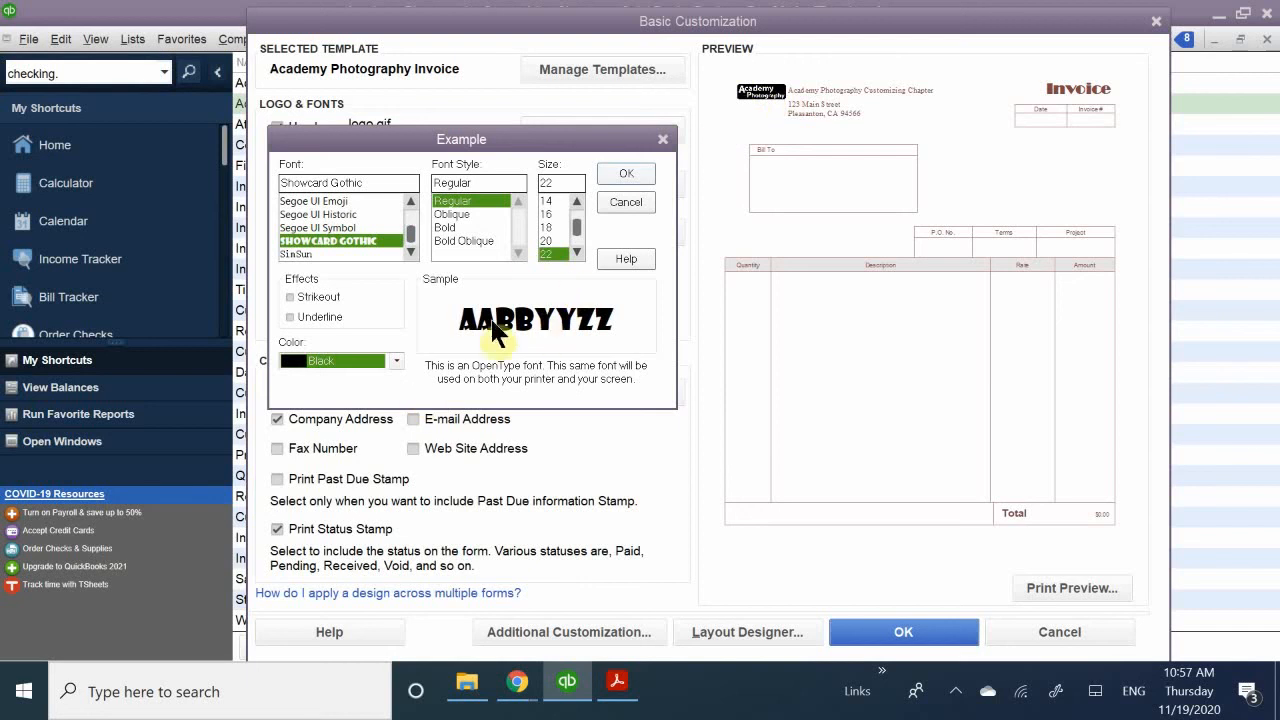
left_click(633, 170)
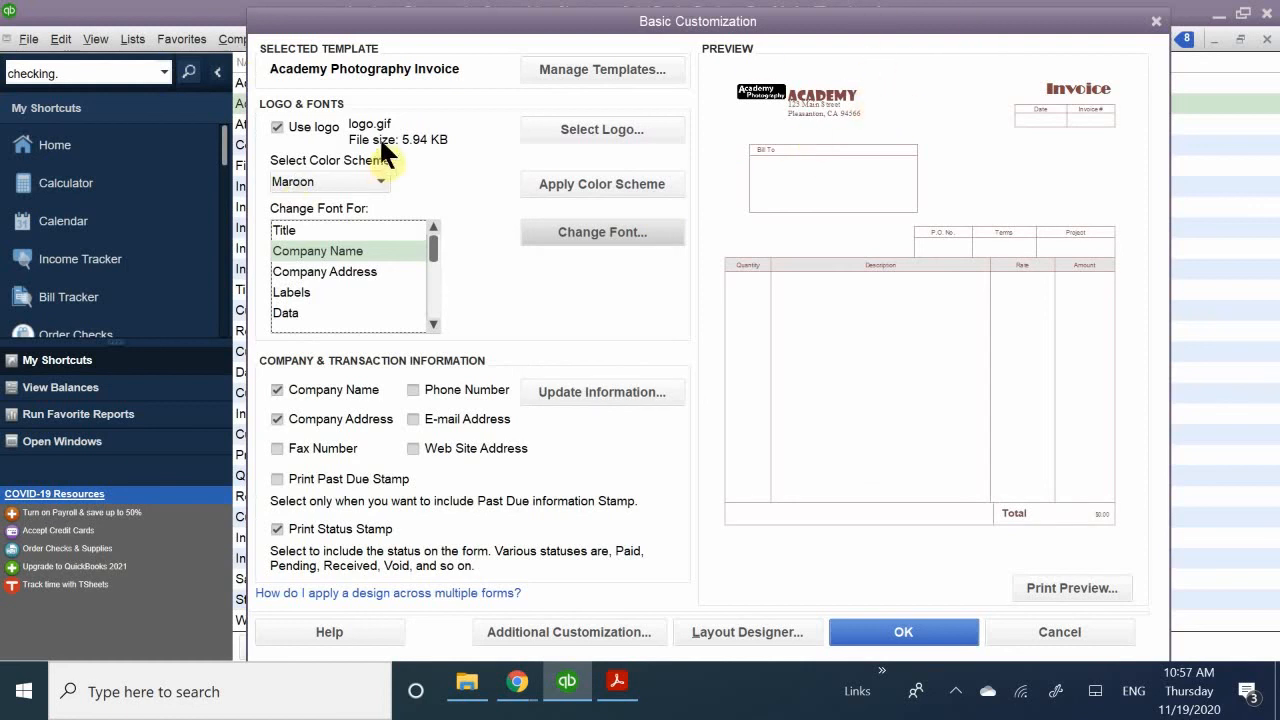
- Try again to change the Company Name font color to Black
left_click(600, 233)
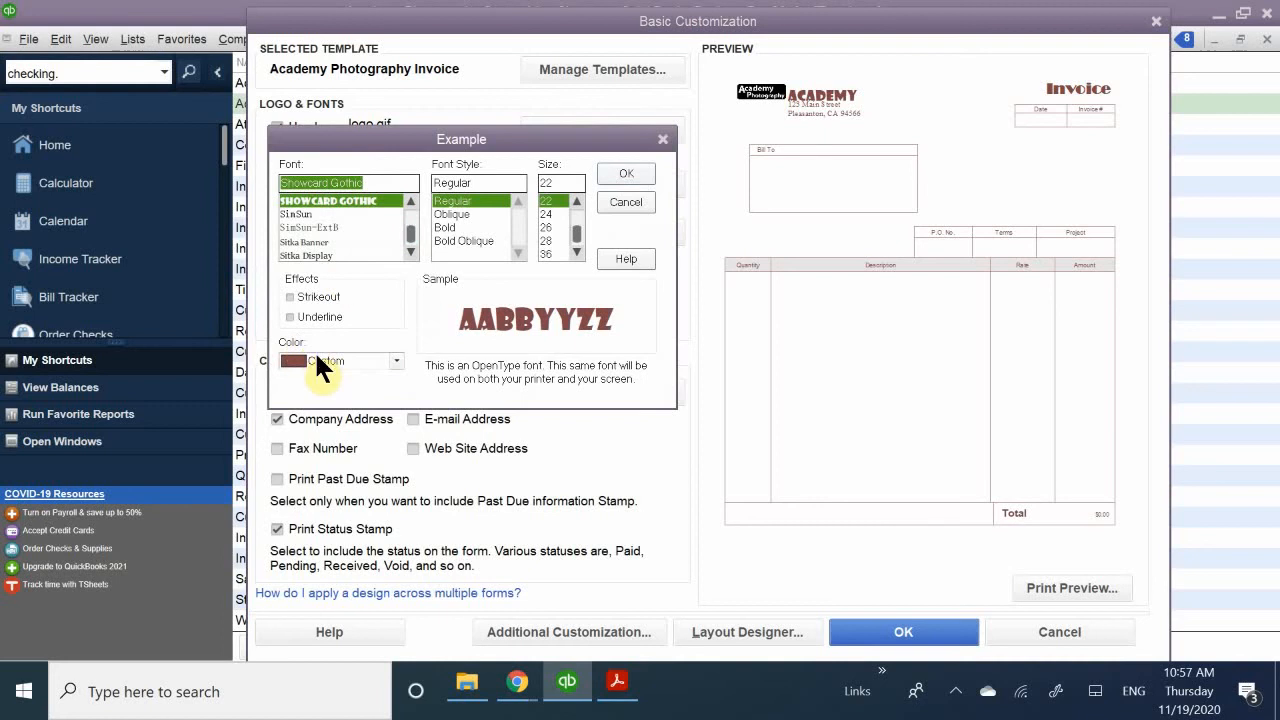
left_click(315, 358)
left_click(324, 377)
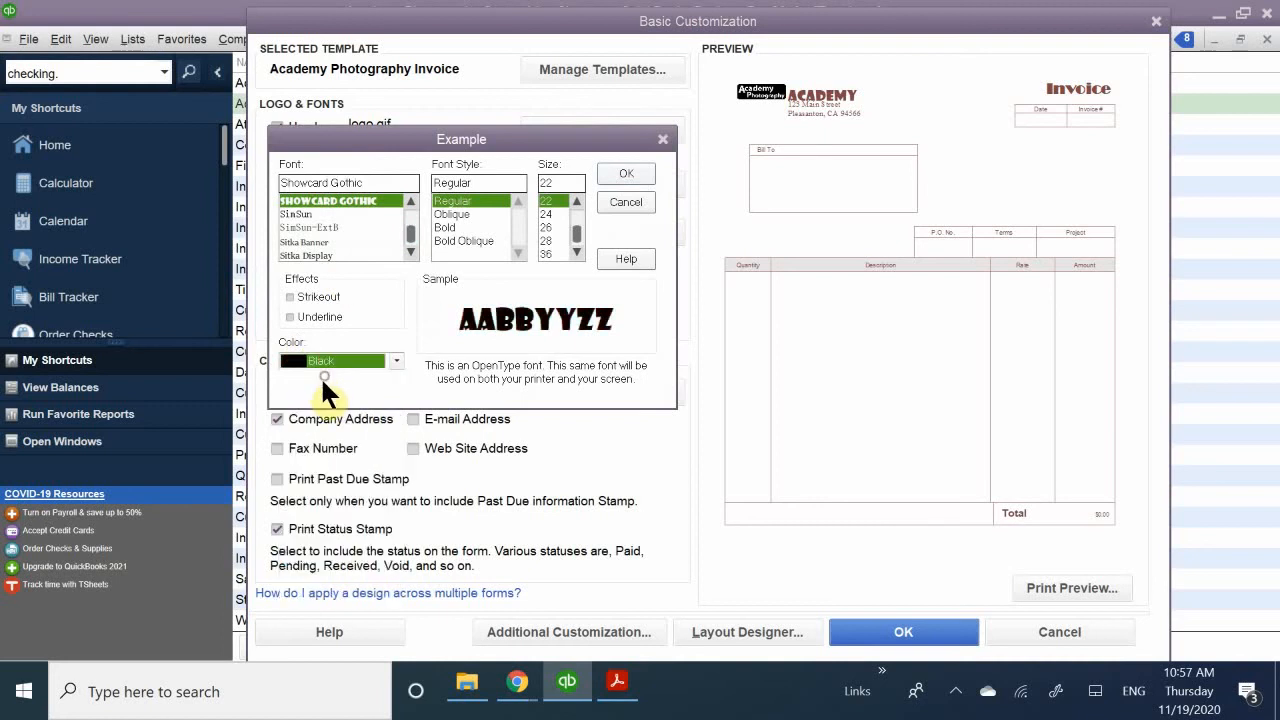
left_click(607, 170)
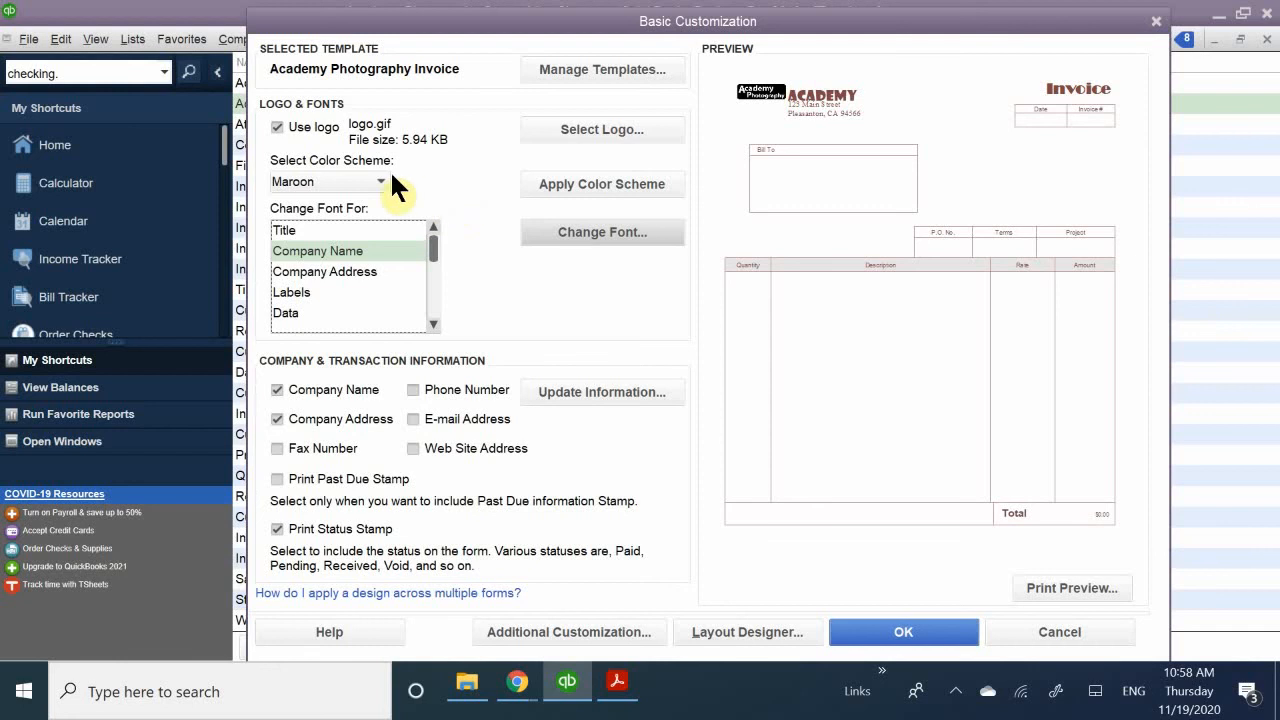
- Apply the Black color scheme to the Academy Photography Invoice template and save the customization
left_click(345, 182)
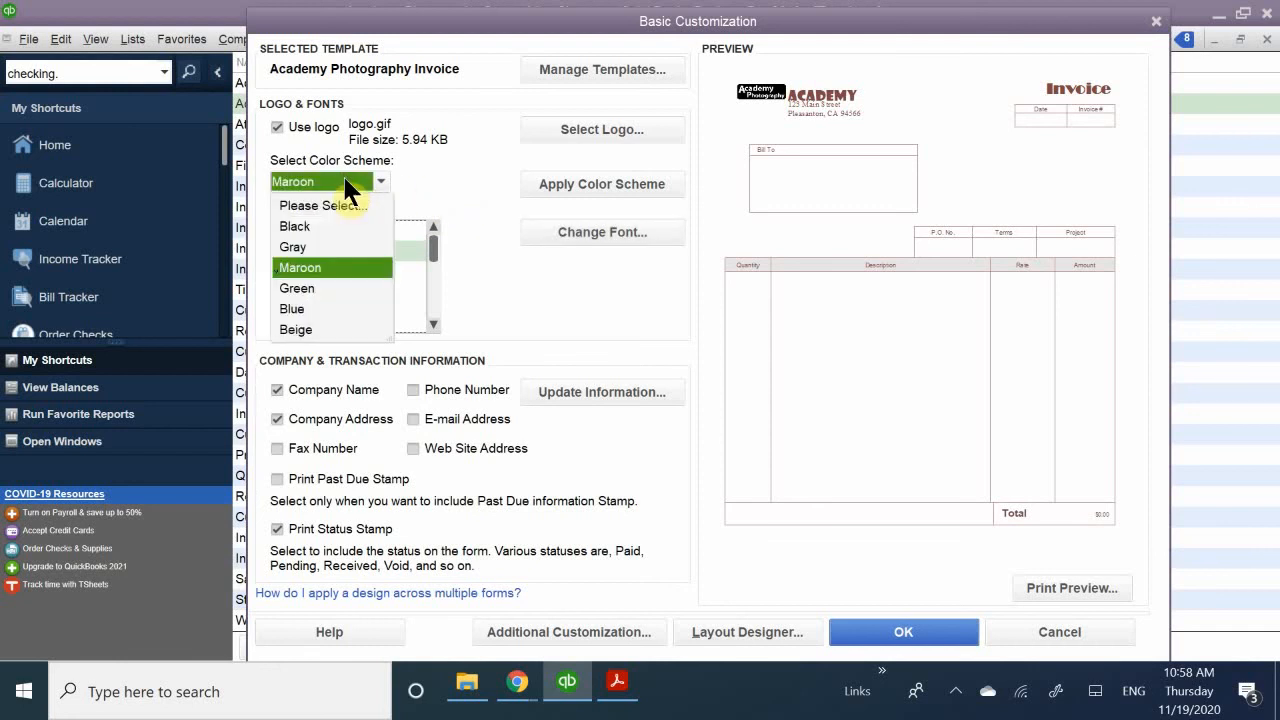
left_click(320, 224)
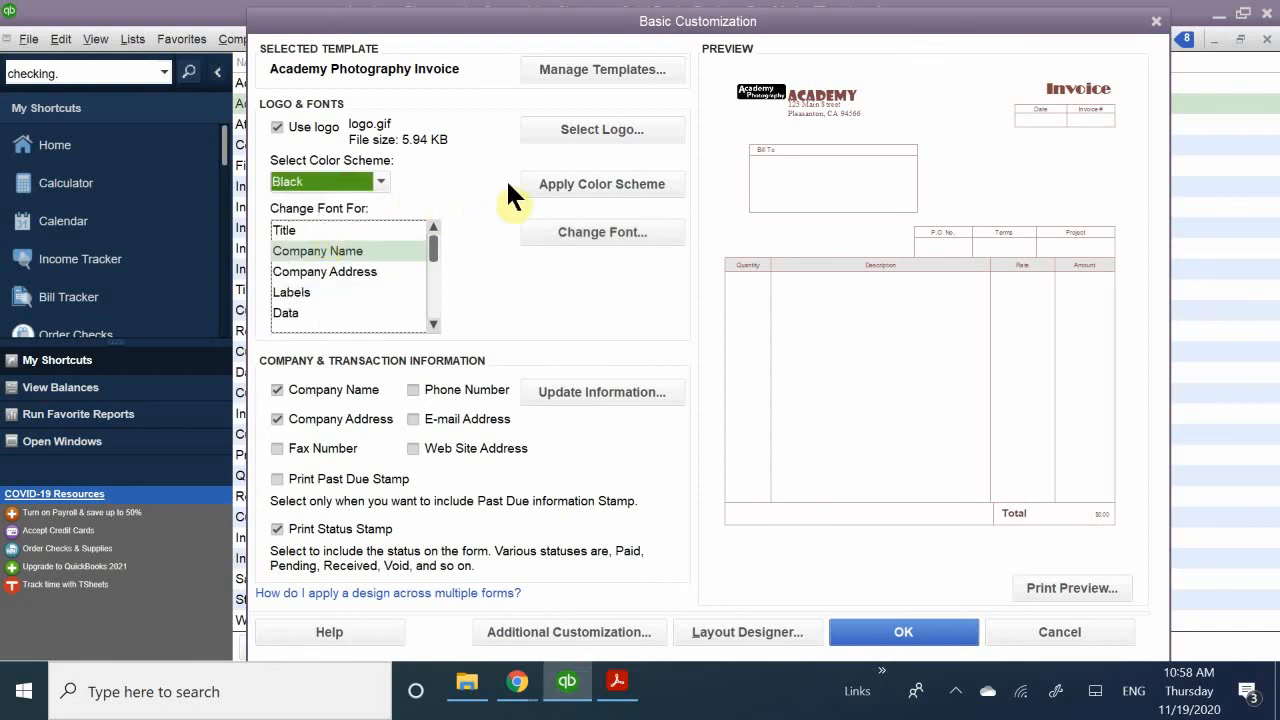
left_click(563, 184)
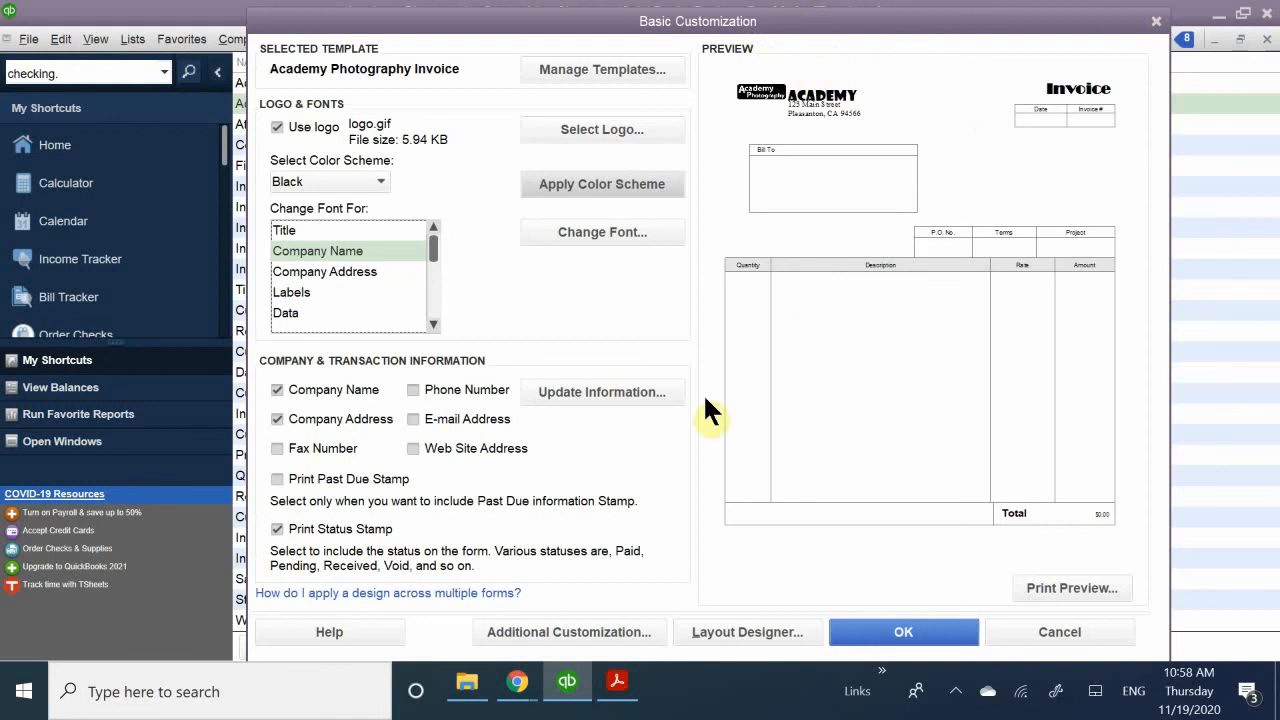
left_click(904, 632)
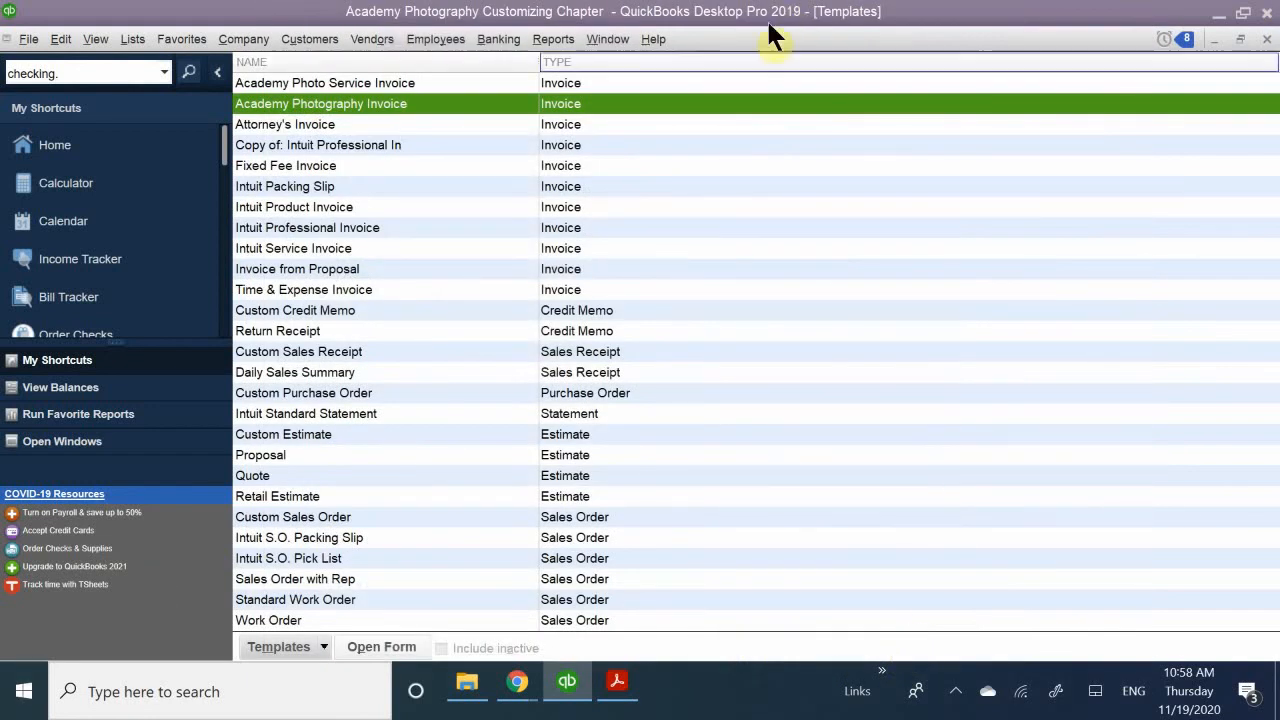
- Reopen the Academy Photography Invoice template to review its preview, and close it without making changes
double_click(340, 102)
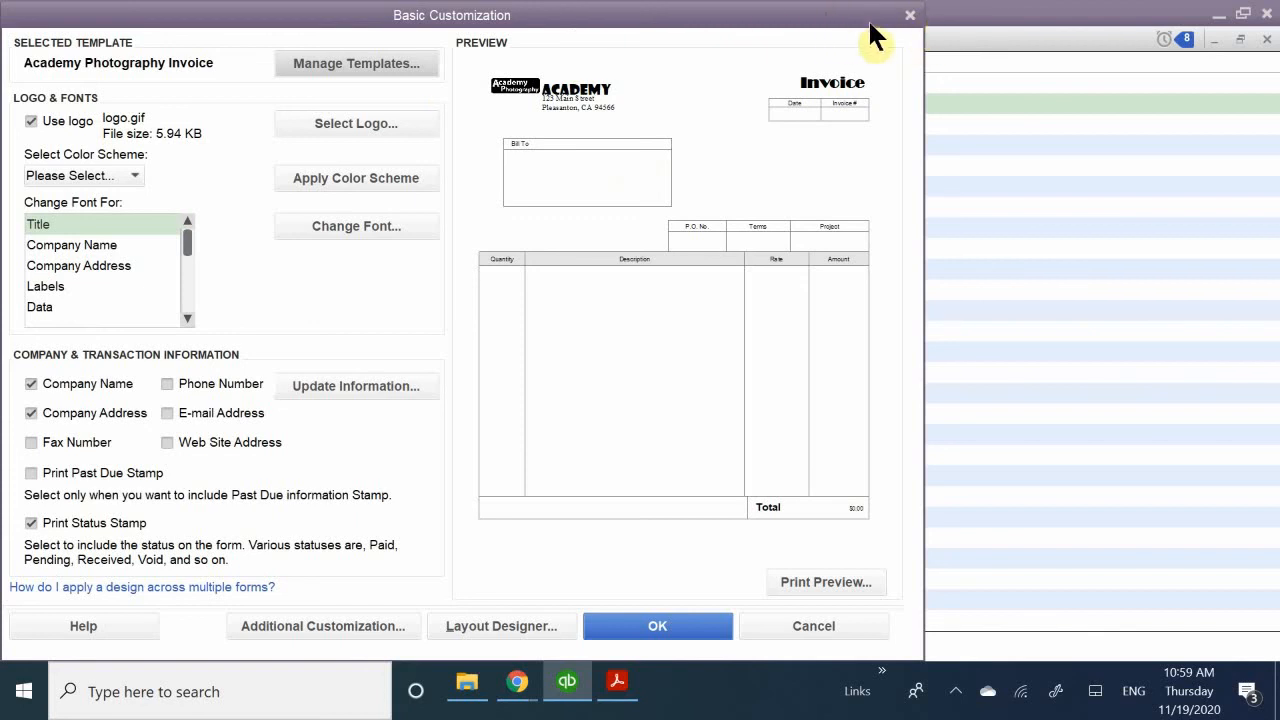
left_click(910, 15)
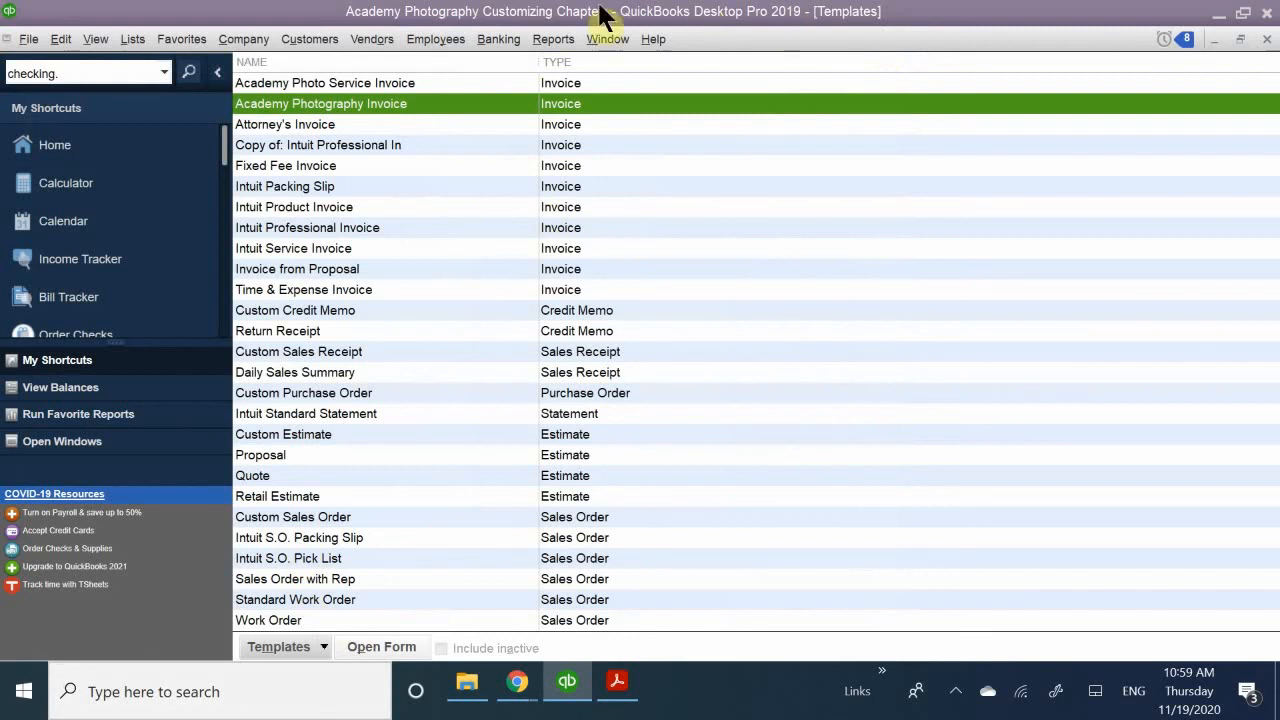
left_click(104, 40)
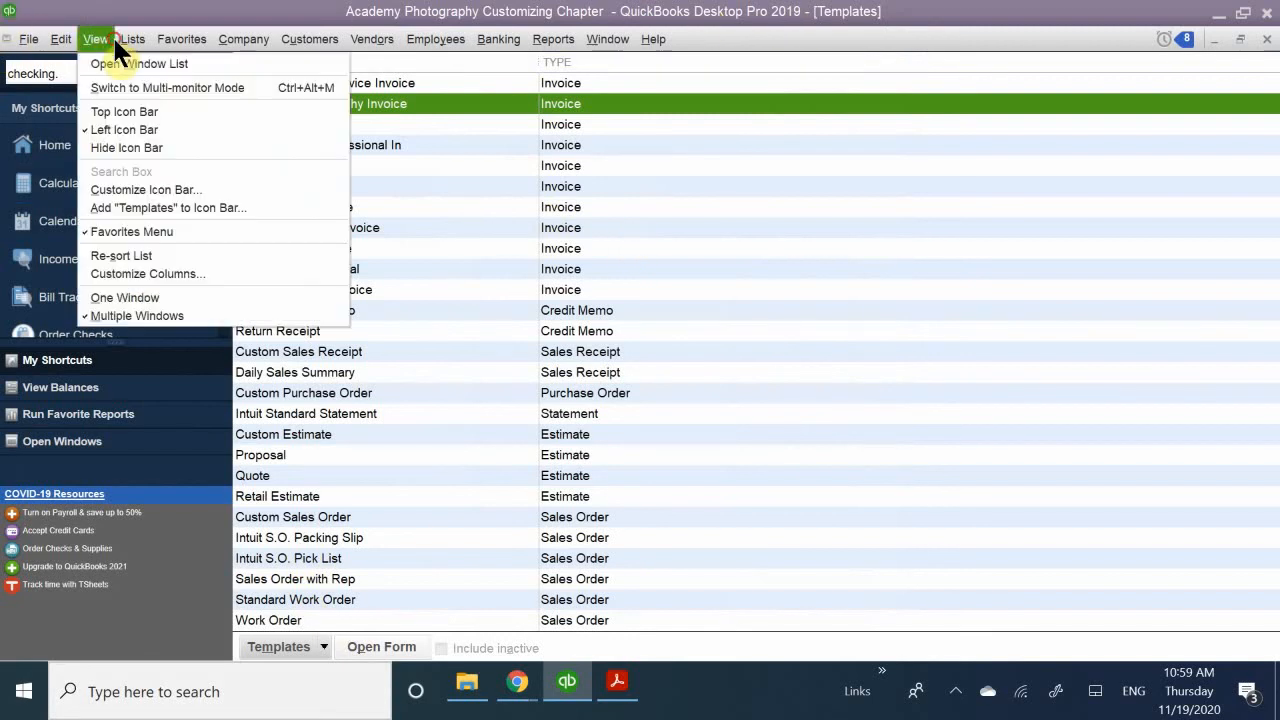
left_click(172, 12)
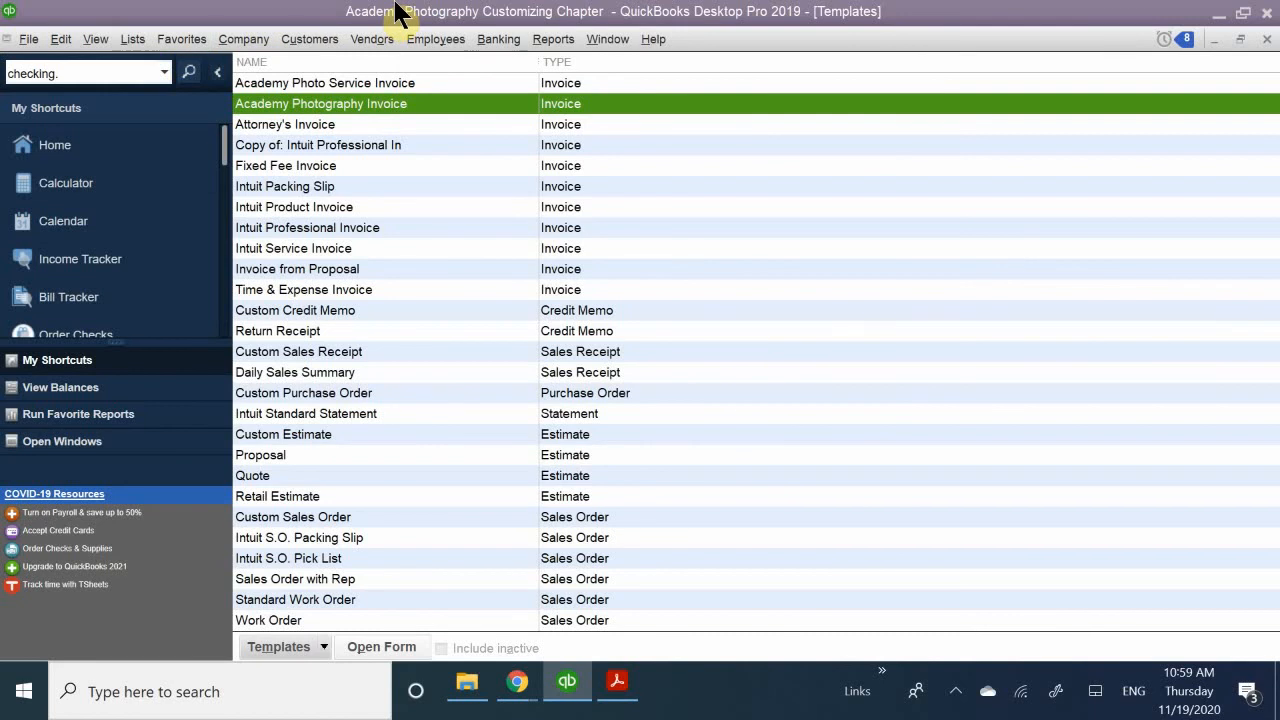
- Open the Item List and its print settings, suppressing the List Reports message for the future, and leave without printing
left_click(131, 40)
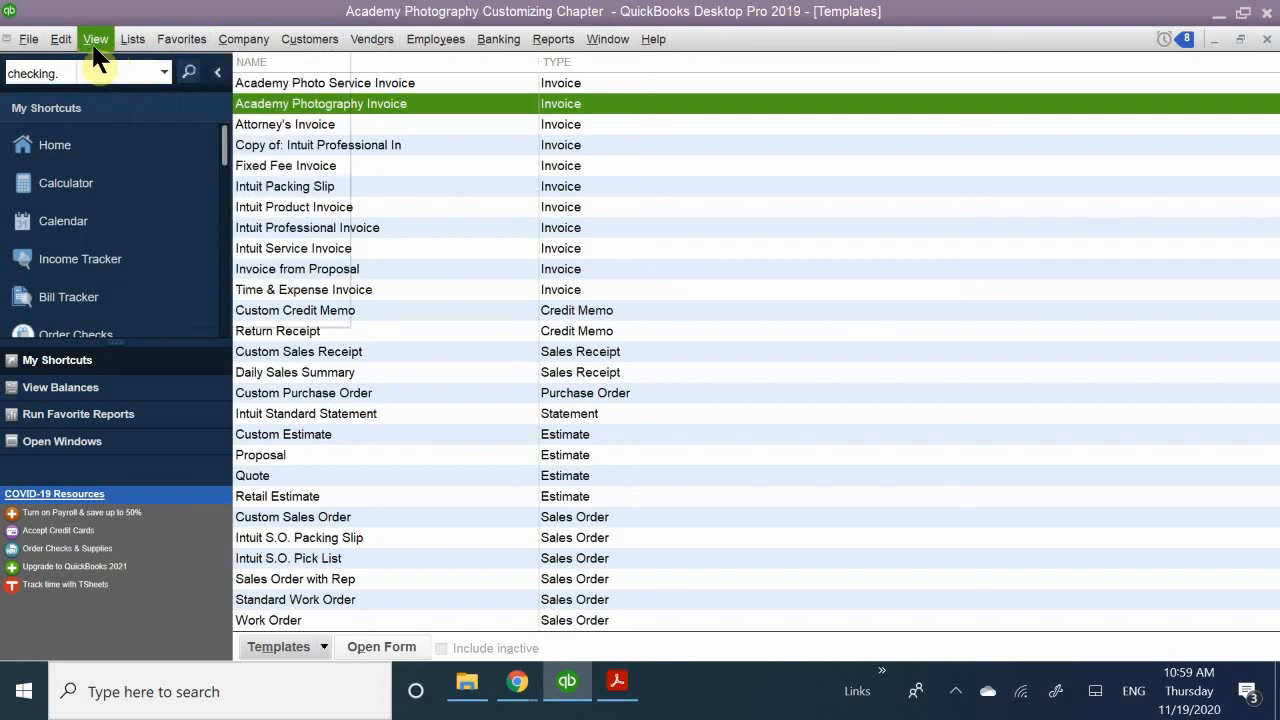
left_click(91, 40)
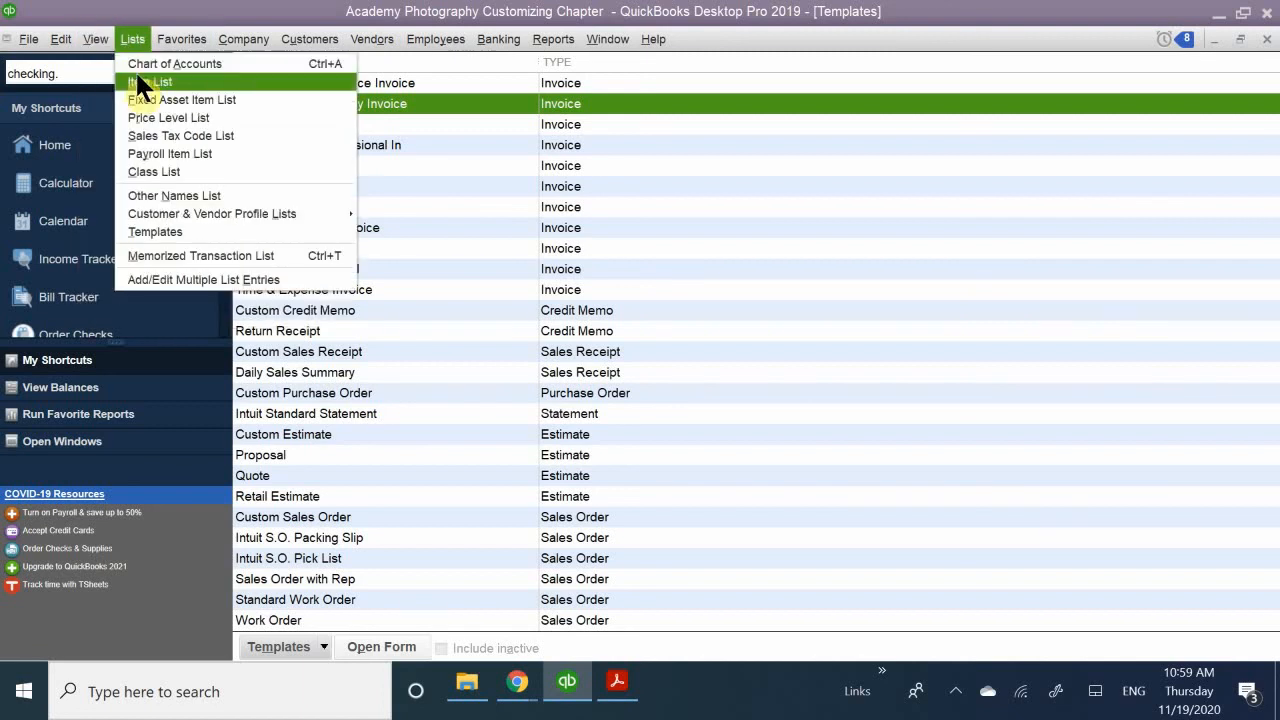
left_click(137, 79)
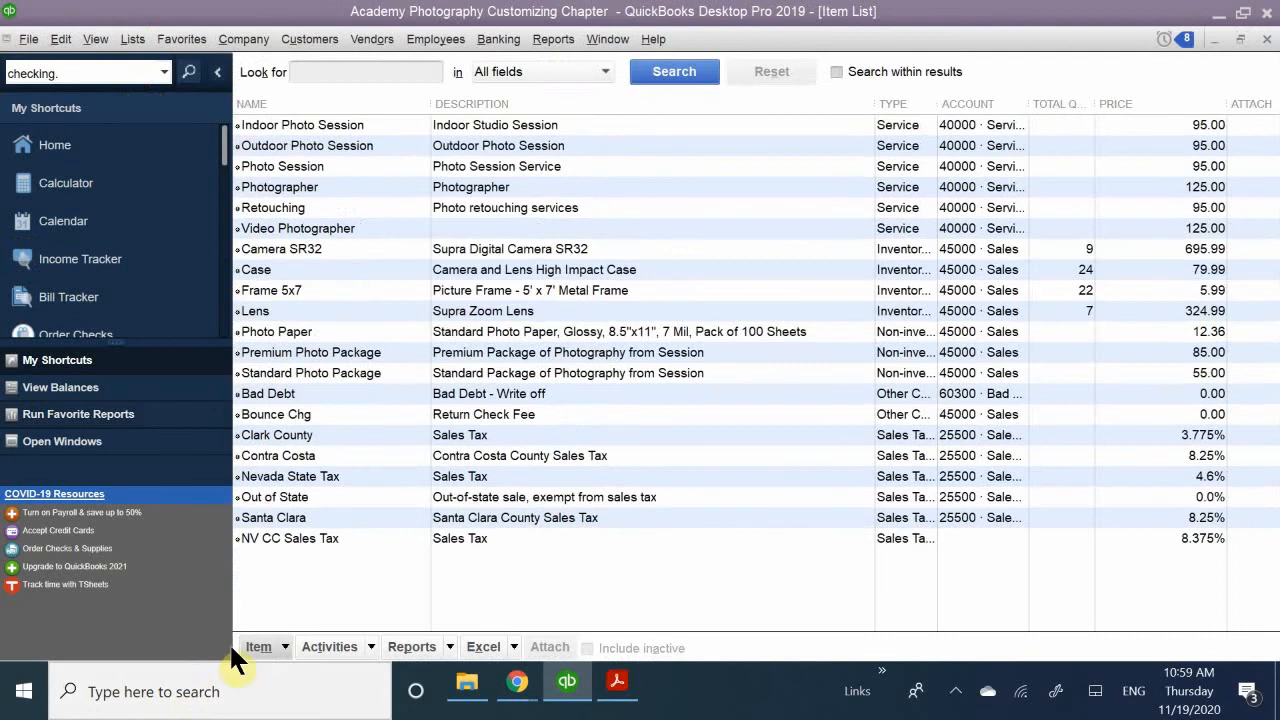
left_click(280, 645)
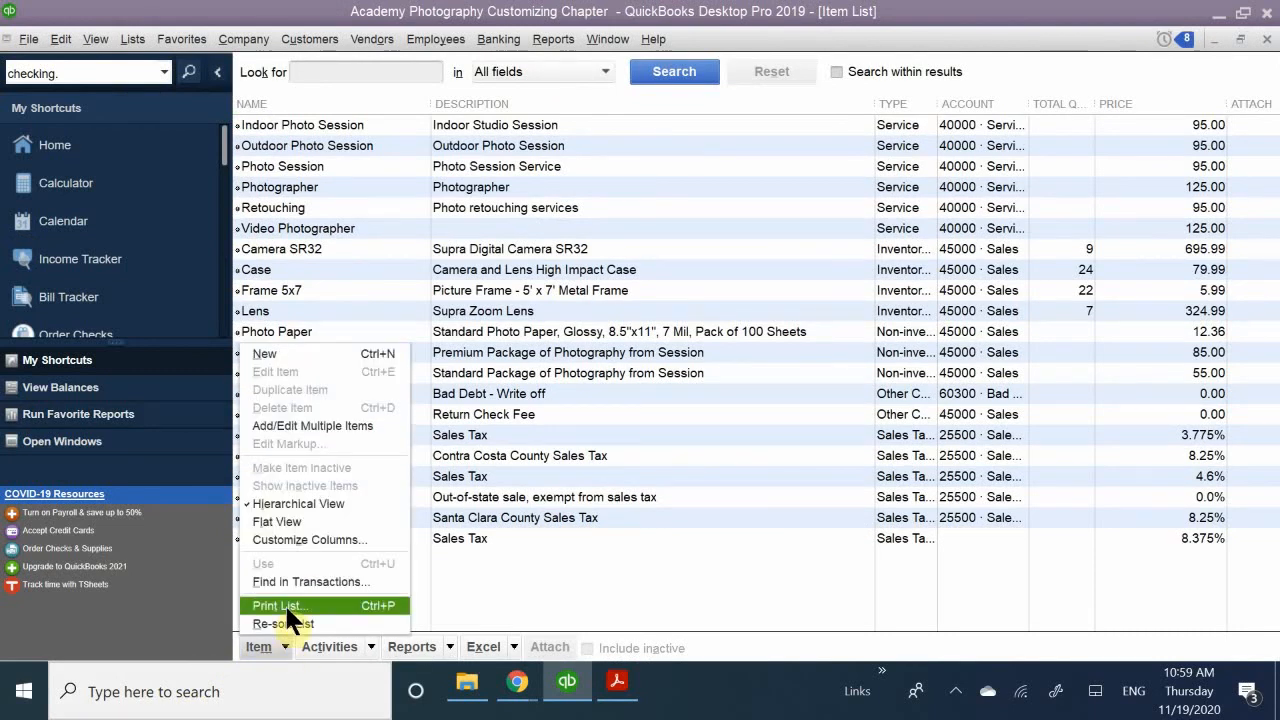
left_click(285, 605)
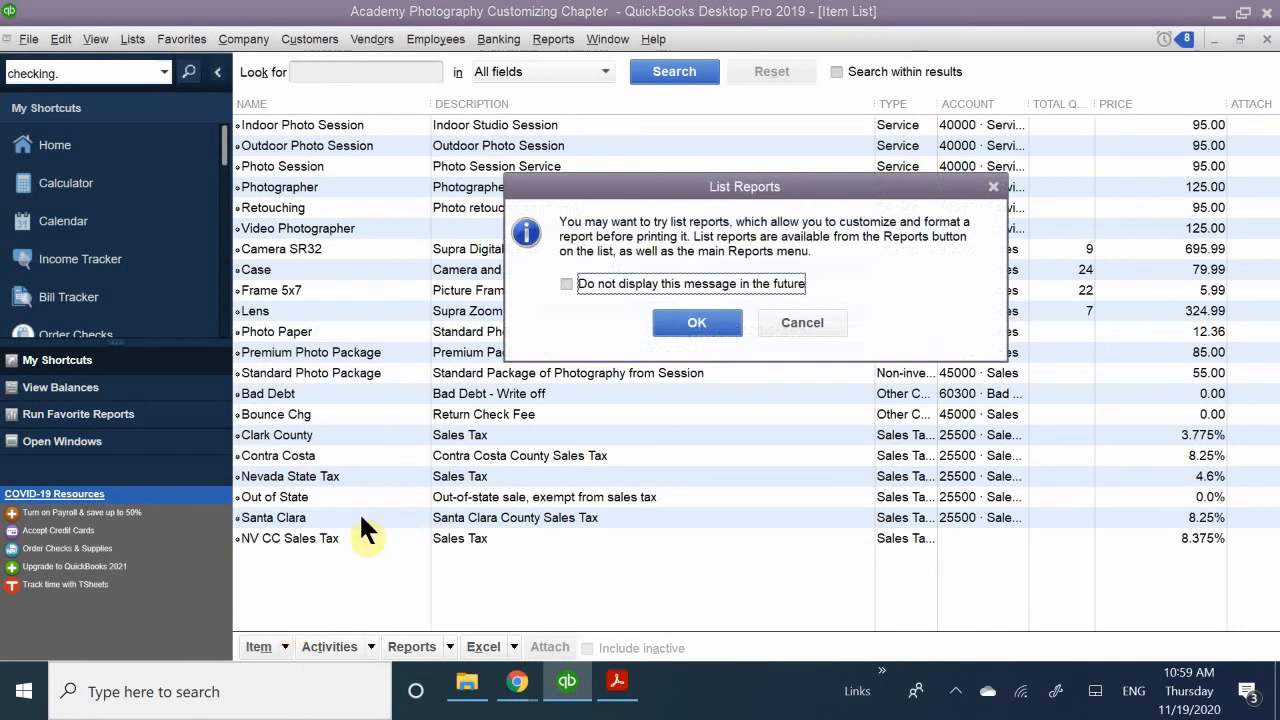
left_click(620, 283)
left_click(682, 325)
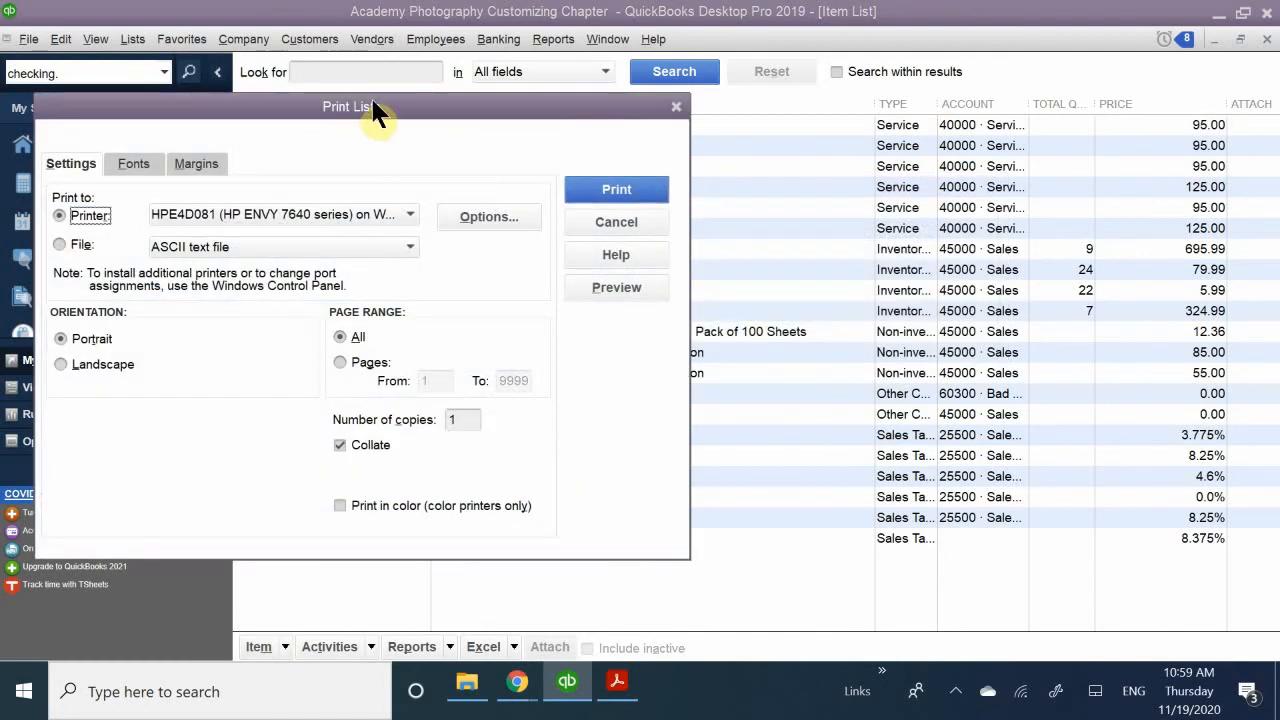
left_click_drag(375, 112, 606, 77)
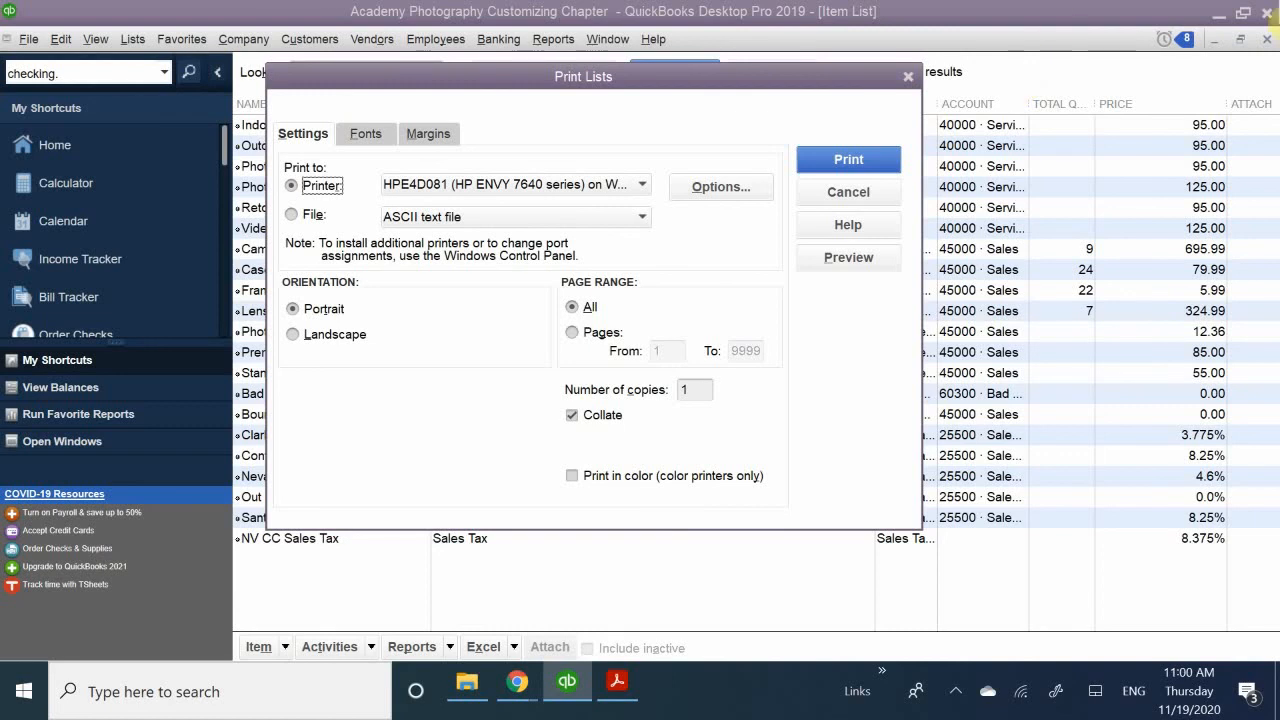
left_click(854, 147)
left_click(838, 192)
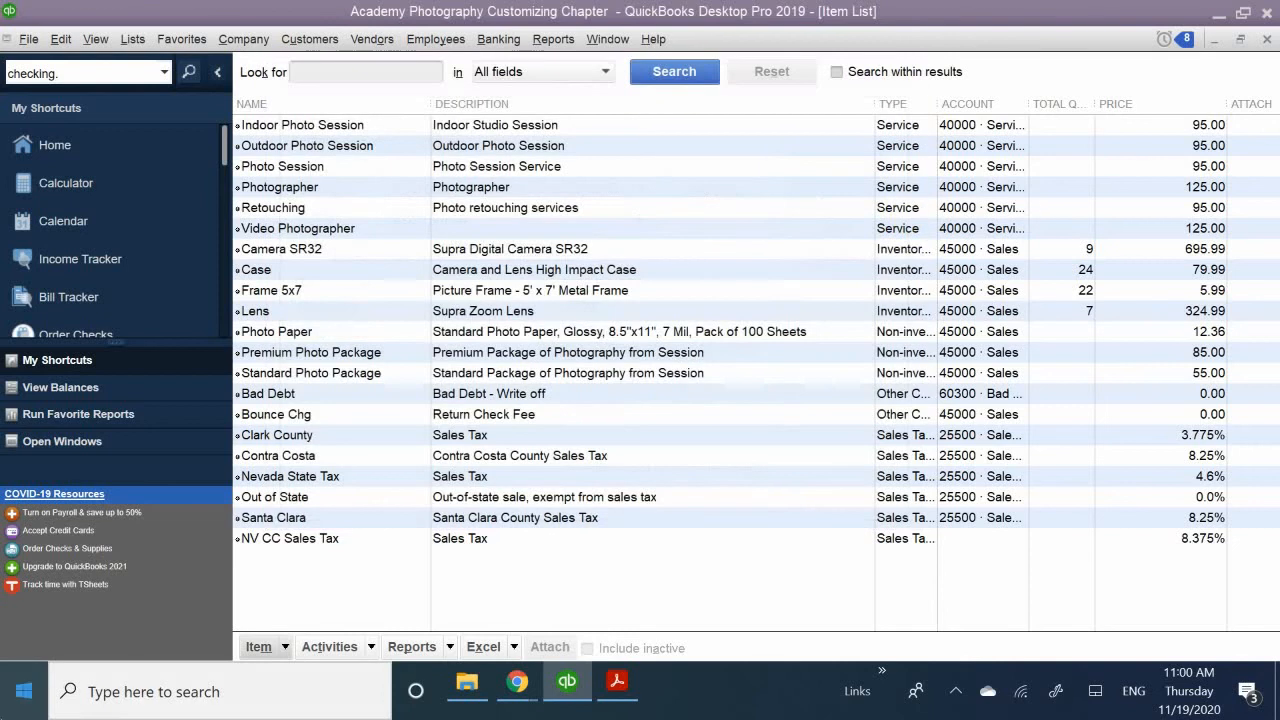
- Generate the Item Listing report from the list reports
left_click(545, 40)
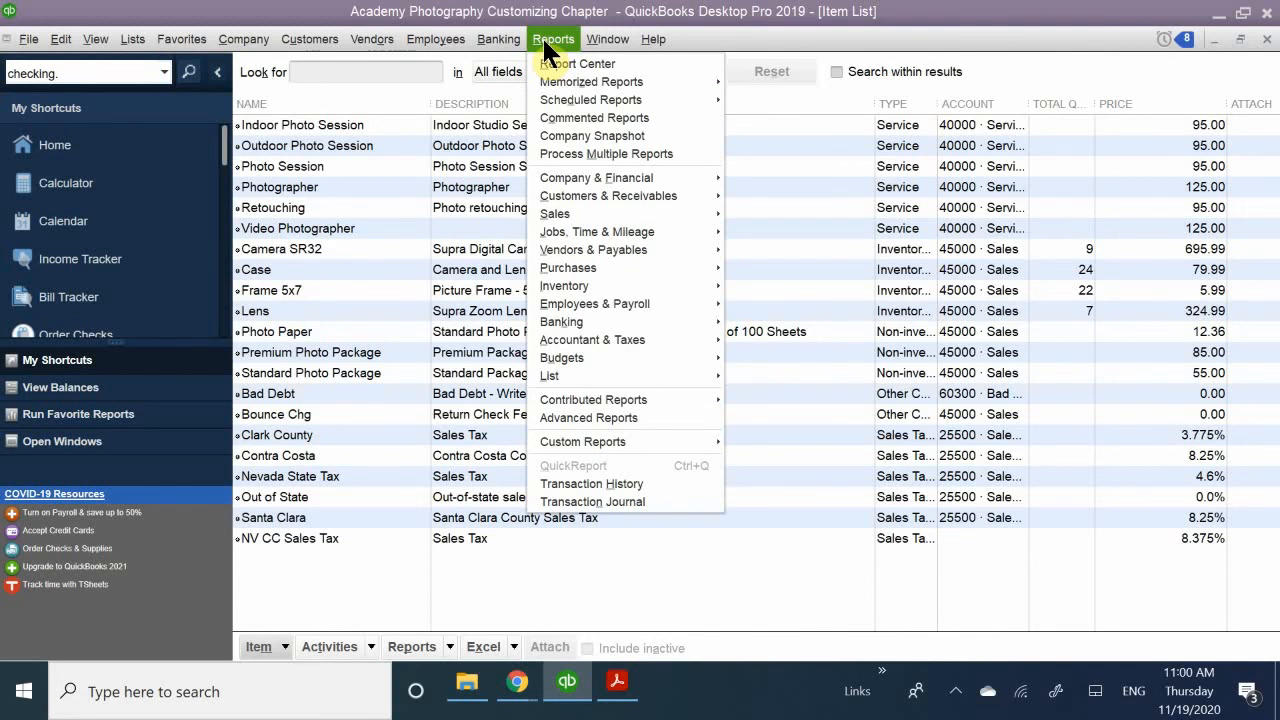
mouse_move(595, 376)
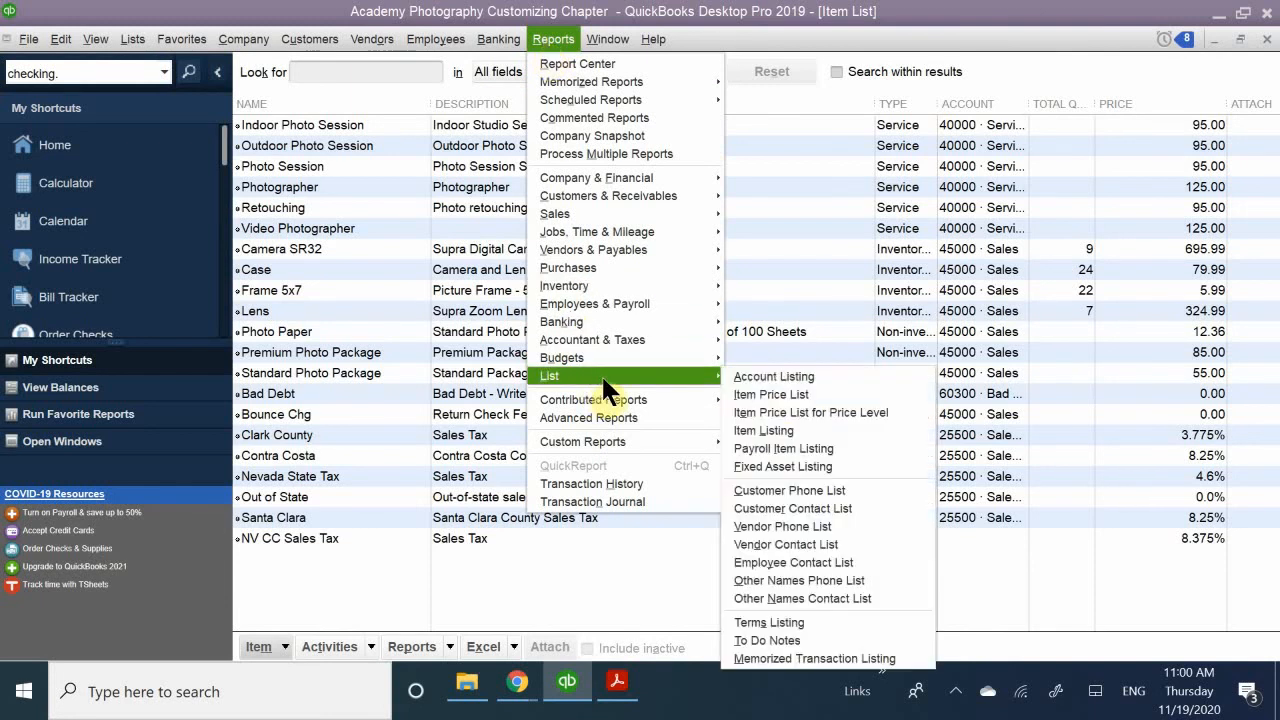
left_click(792, 427)
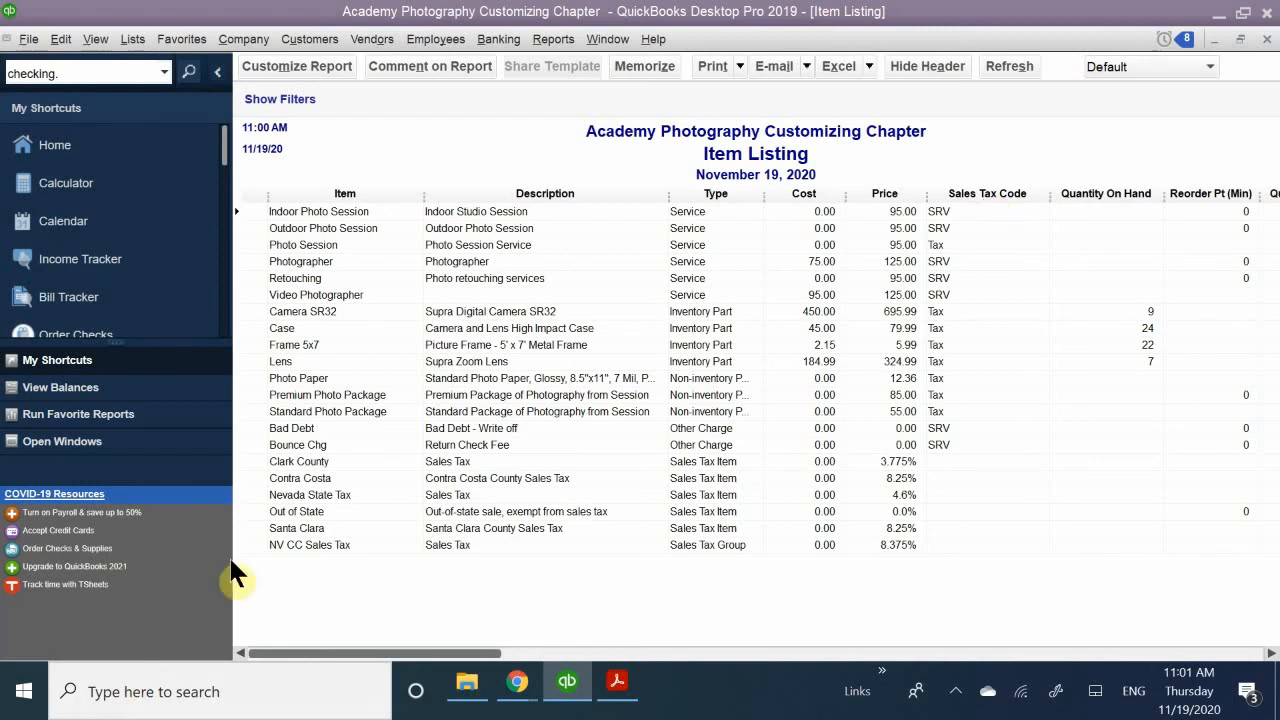
- Open the Chart of Accounts
left_click(120, 40)
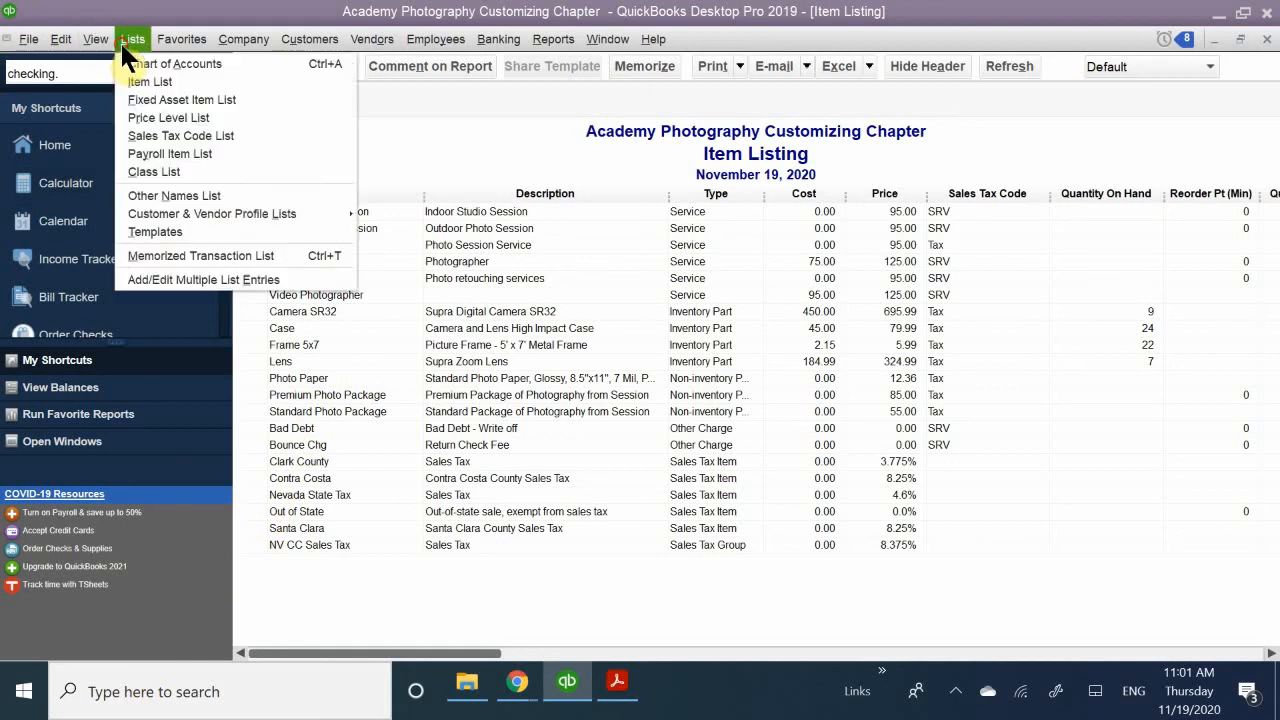
left_click(131, 62)
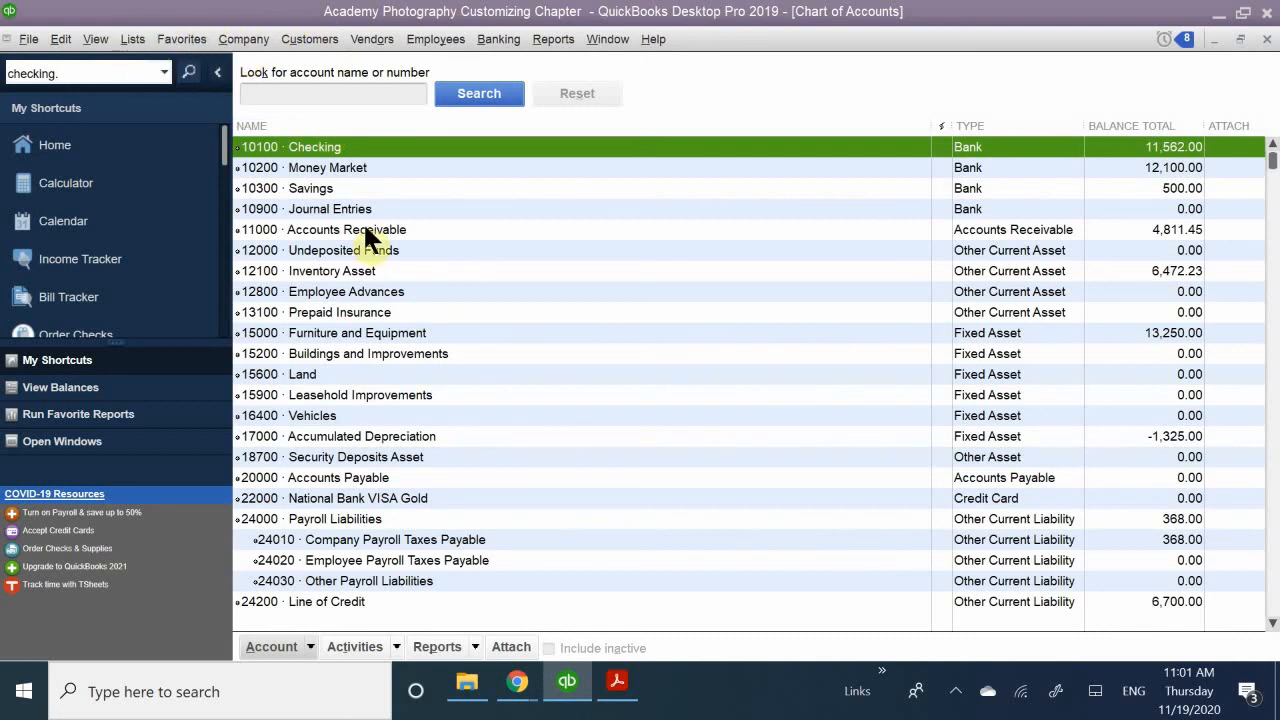
left_click(323, 38)
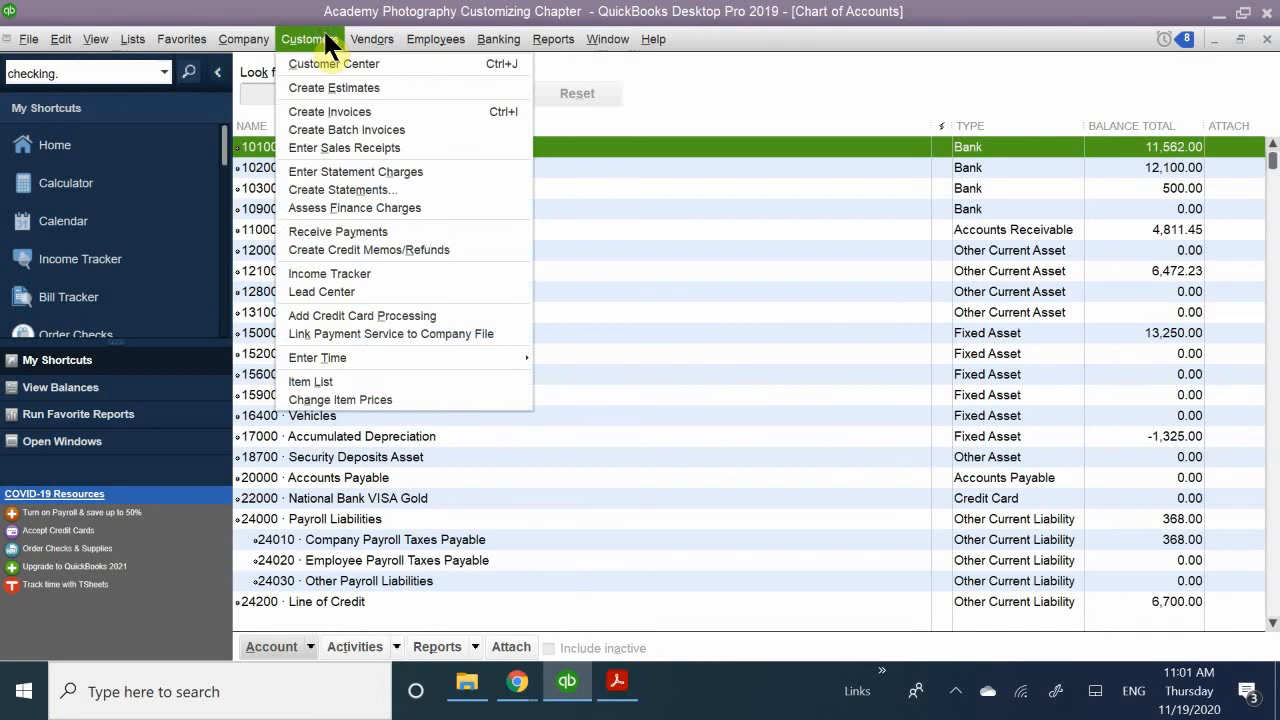
mouse_move(357, 31)
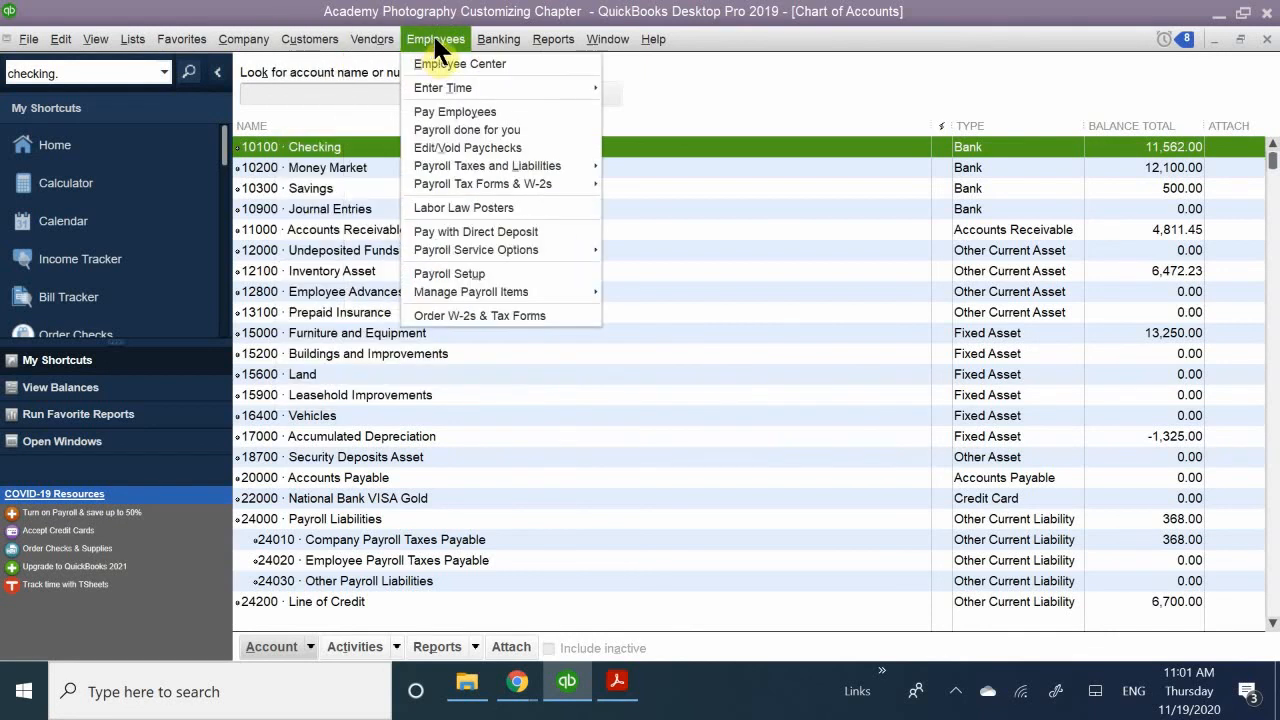
mouse_move(304, 39)
left_click(270, 9)
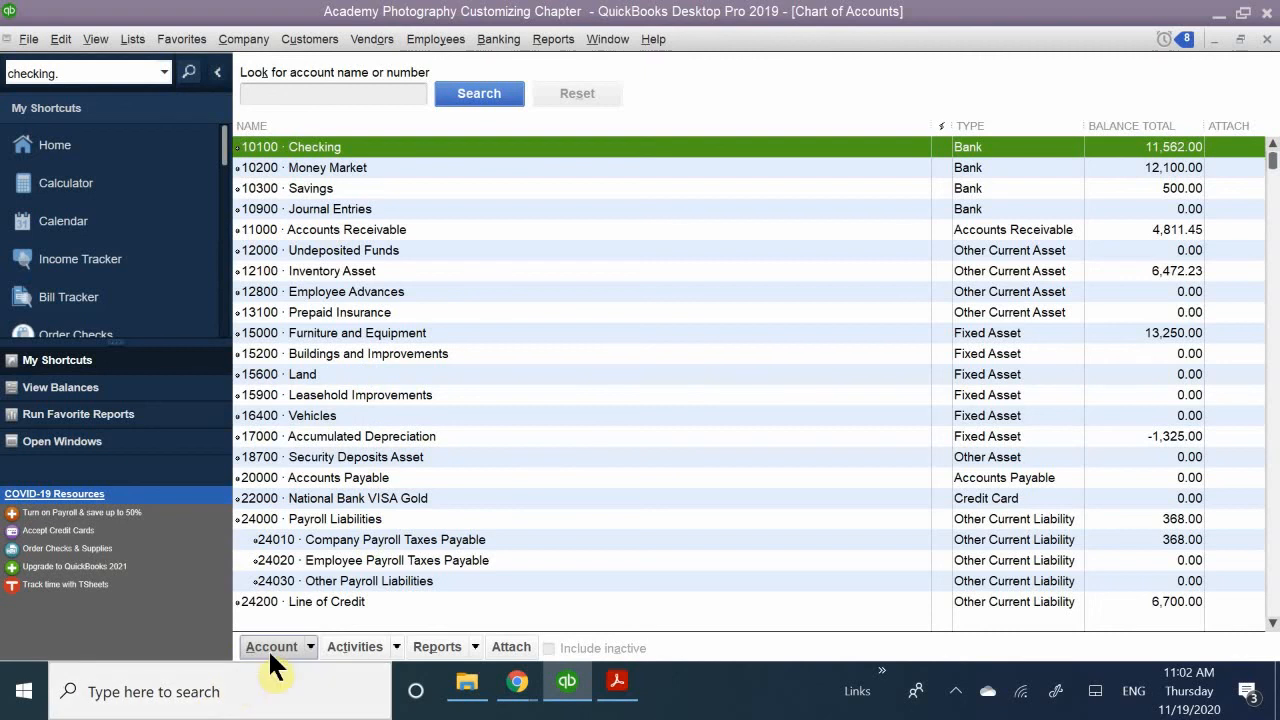
- Start an import from Excel for the chart of accounts and move the import dialog over the account list
left_click(309, 648)
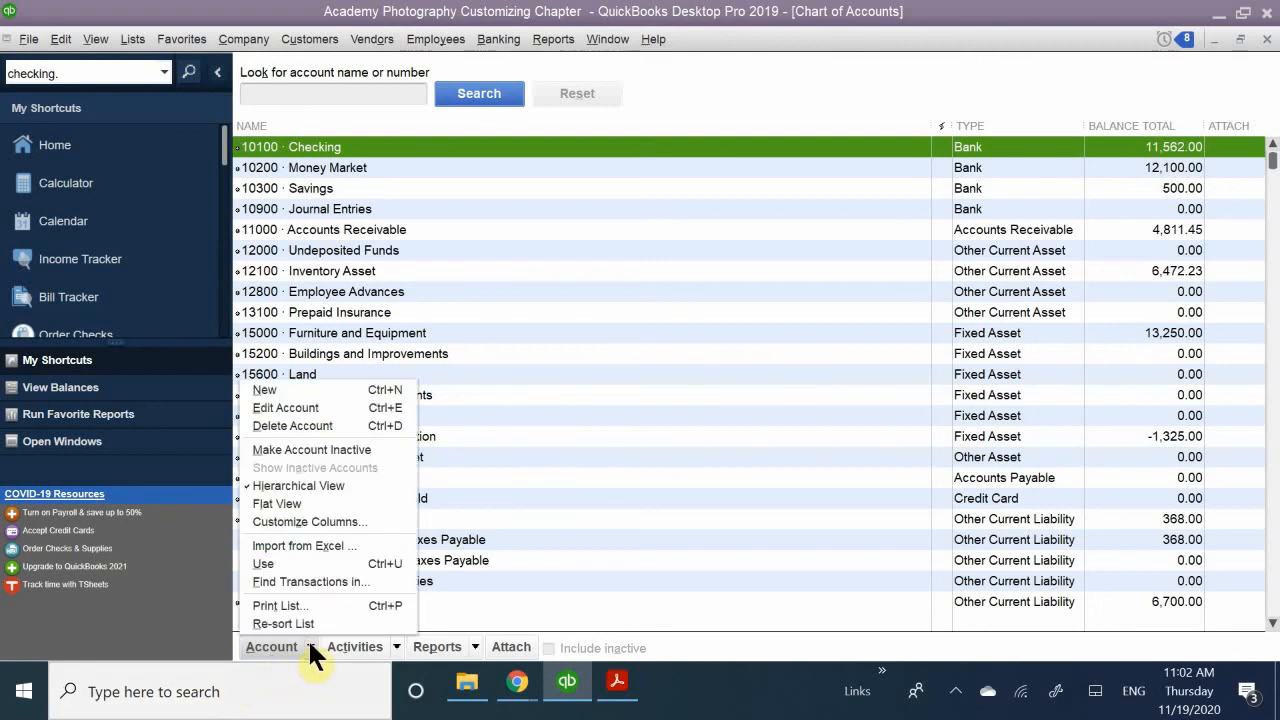
left_click(315, 545)
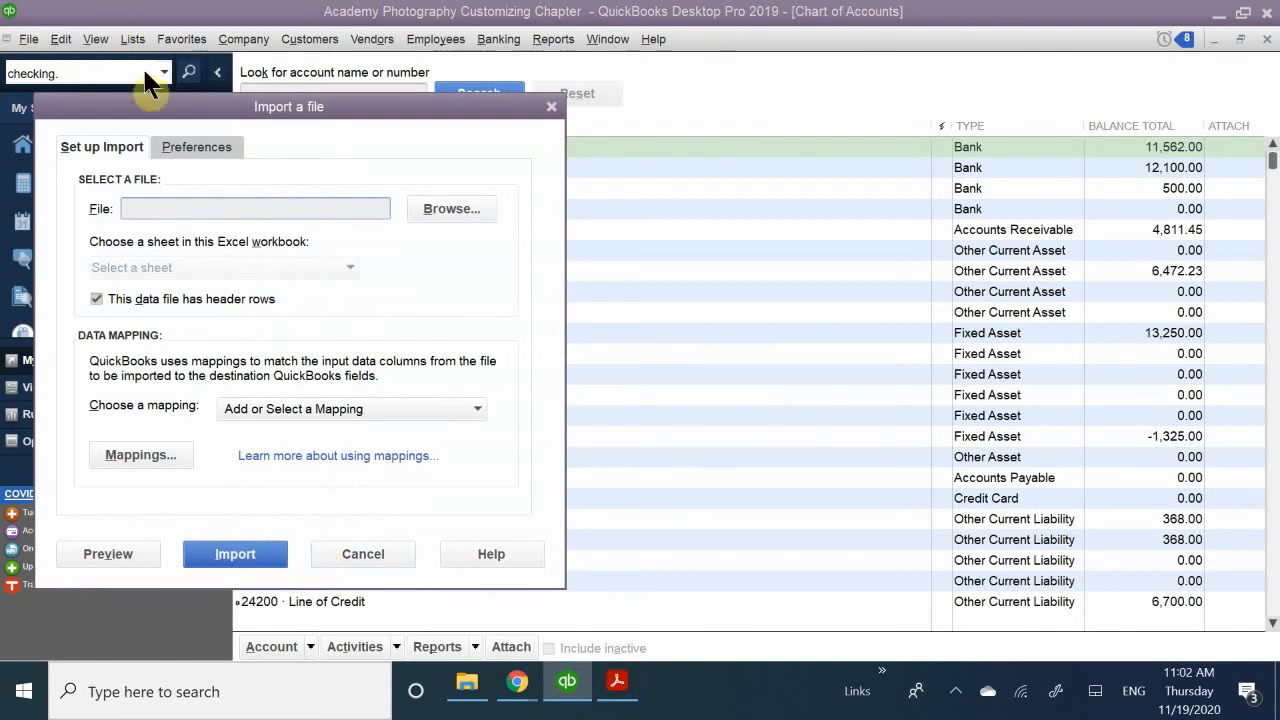
left_click_drag(338, 117, 604, 109)
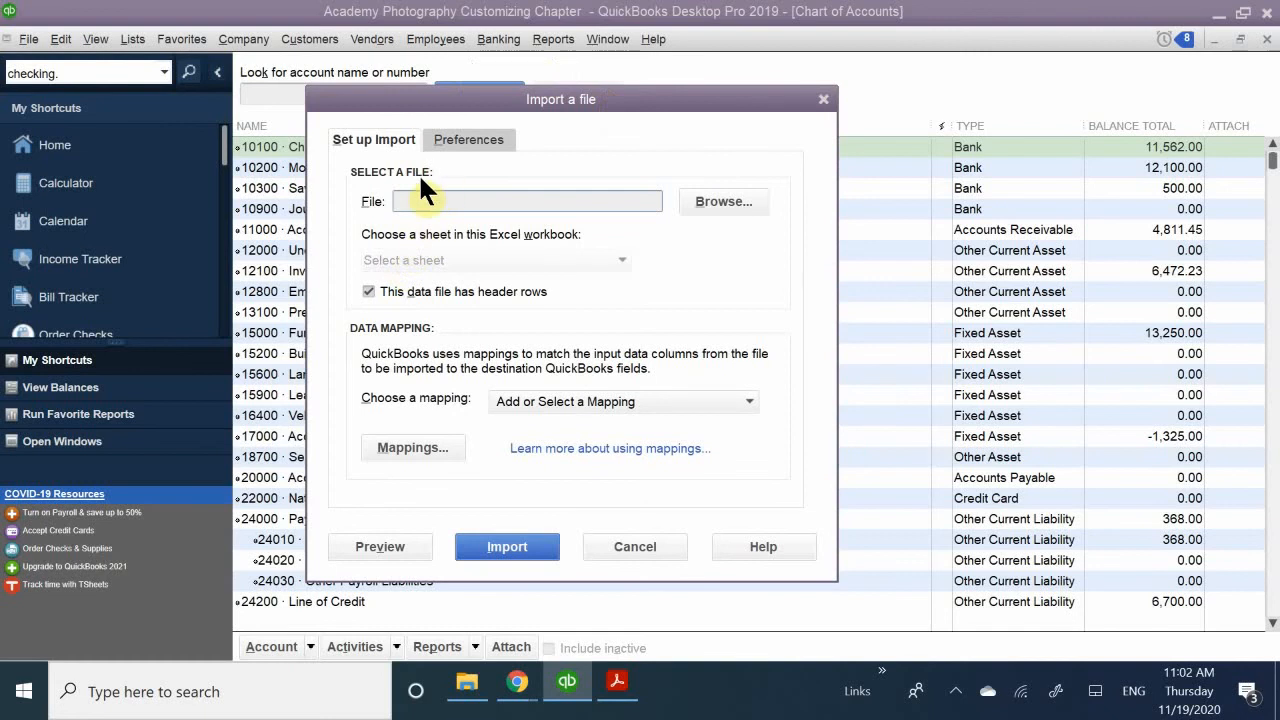
left_click(714, 203)
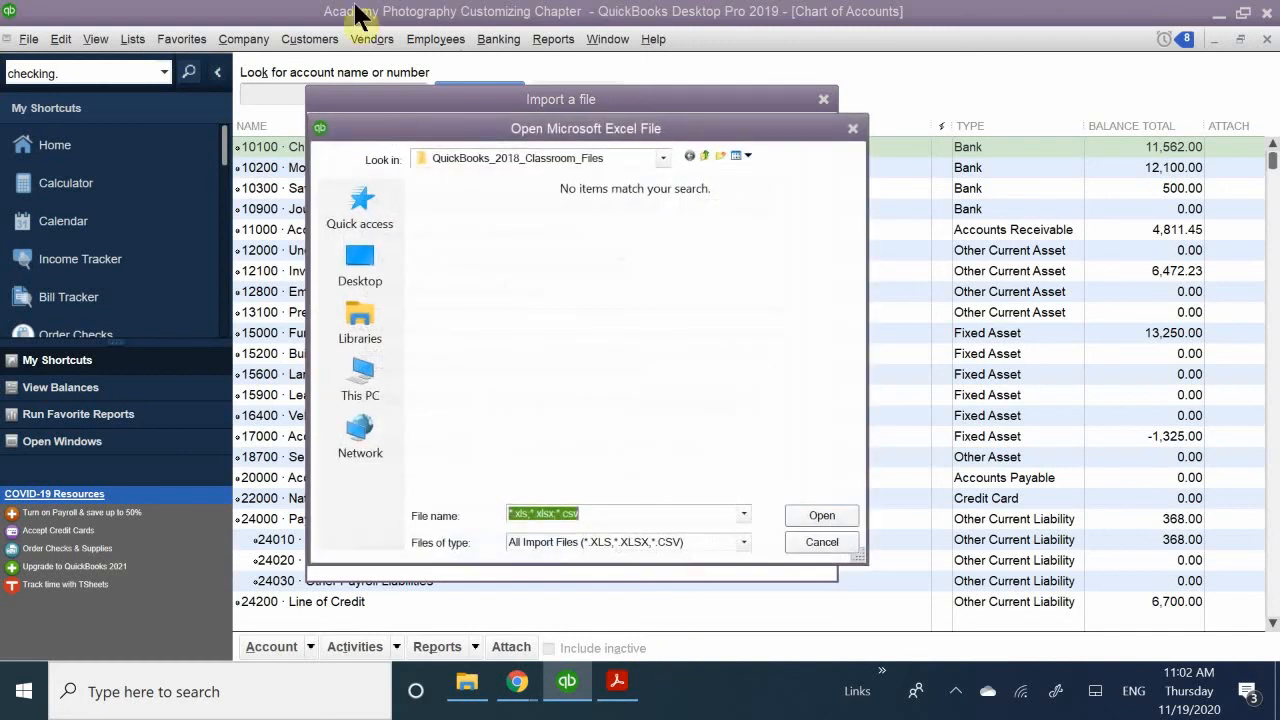
left_click(818, 543)
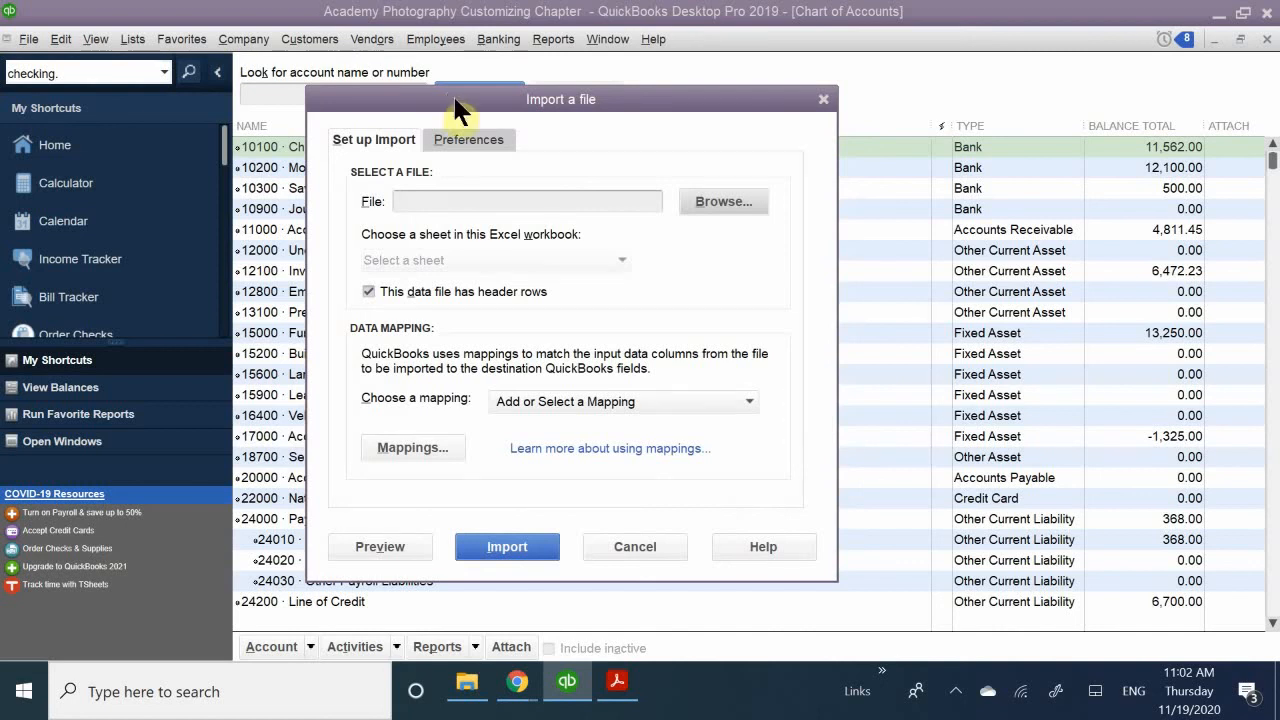
left_click_drag(458, 100, 587, 122)
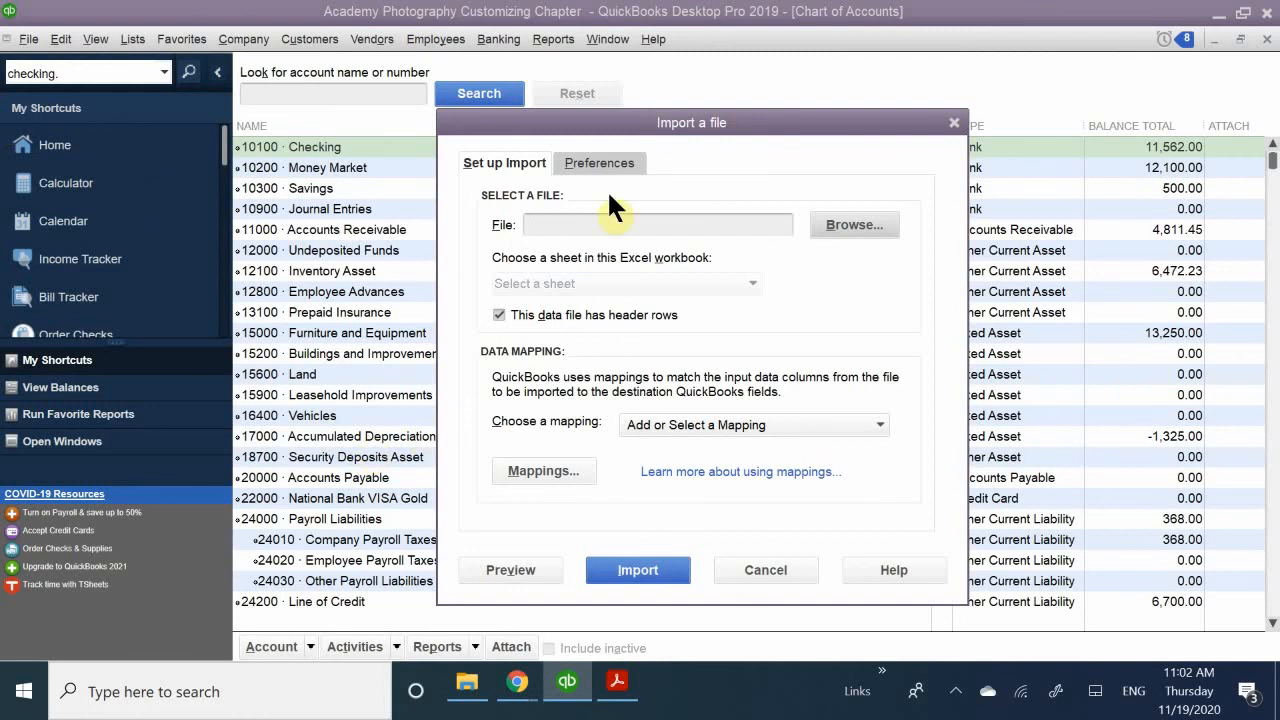
- Choose the Coffee Cafe COA errors workbook from the Coffee Cafe folder in Quickbooks Class as the import file
left_click(828, 222)
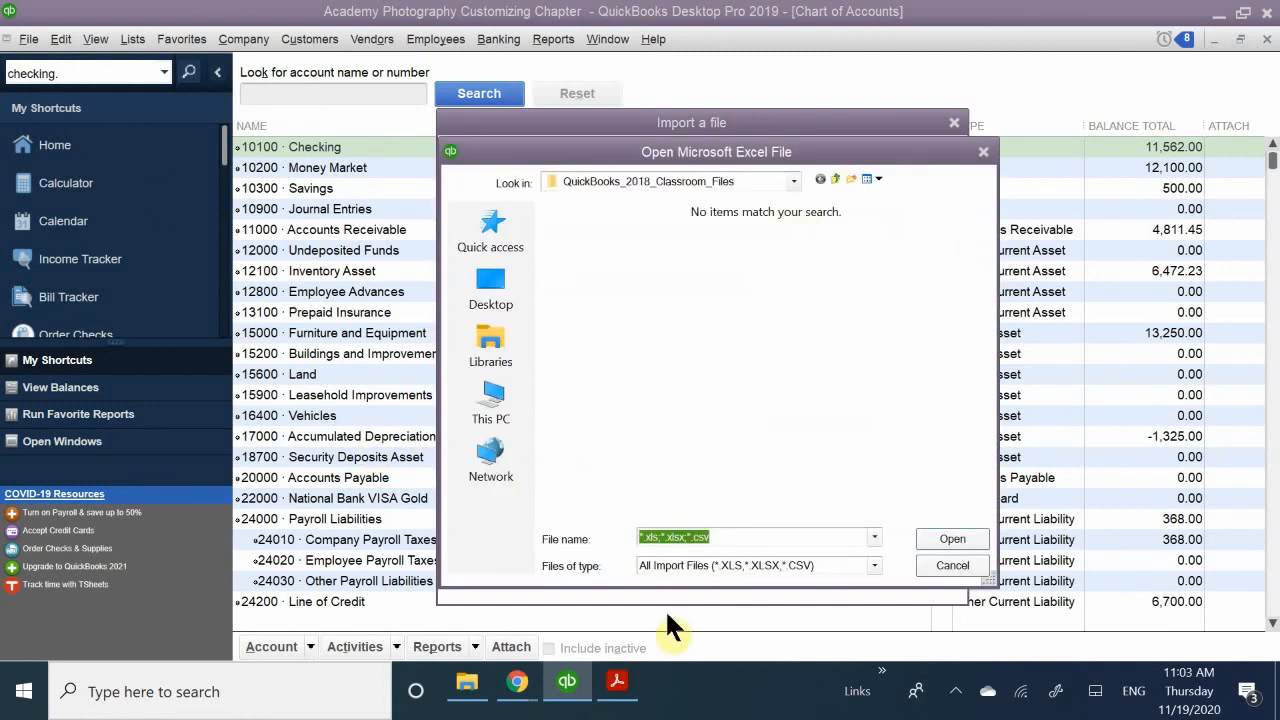
left_click(618, 172)
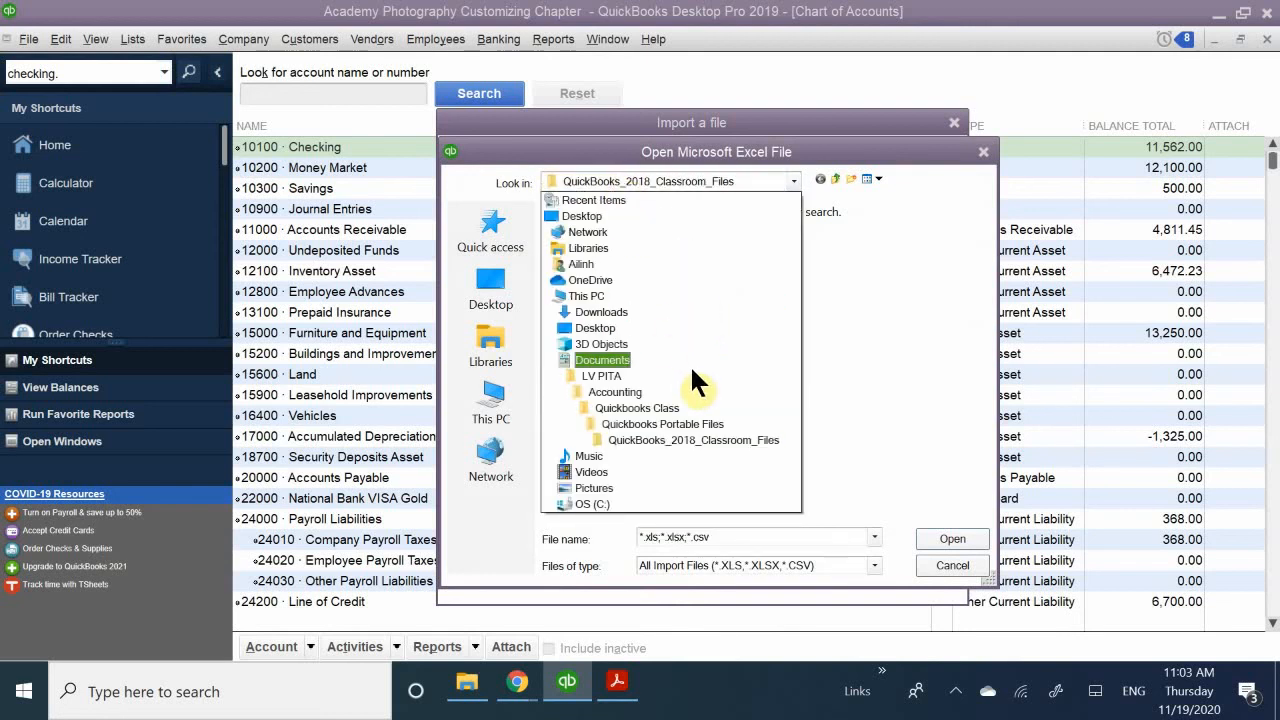
left_click(771, 408)
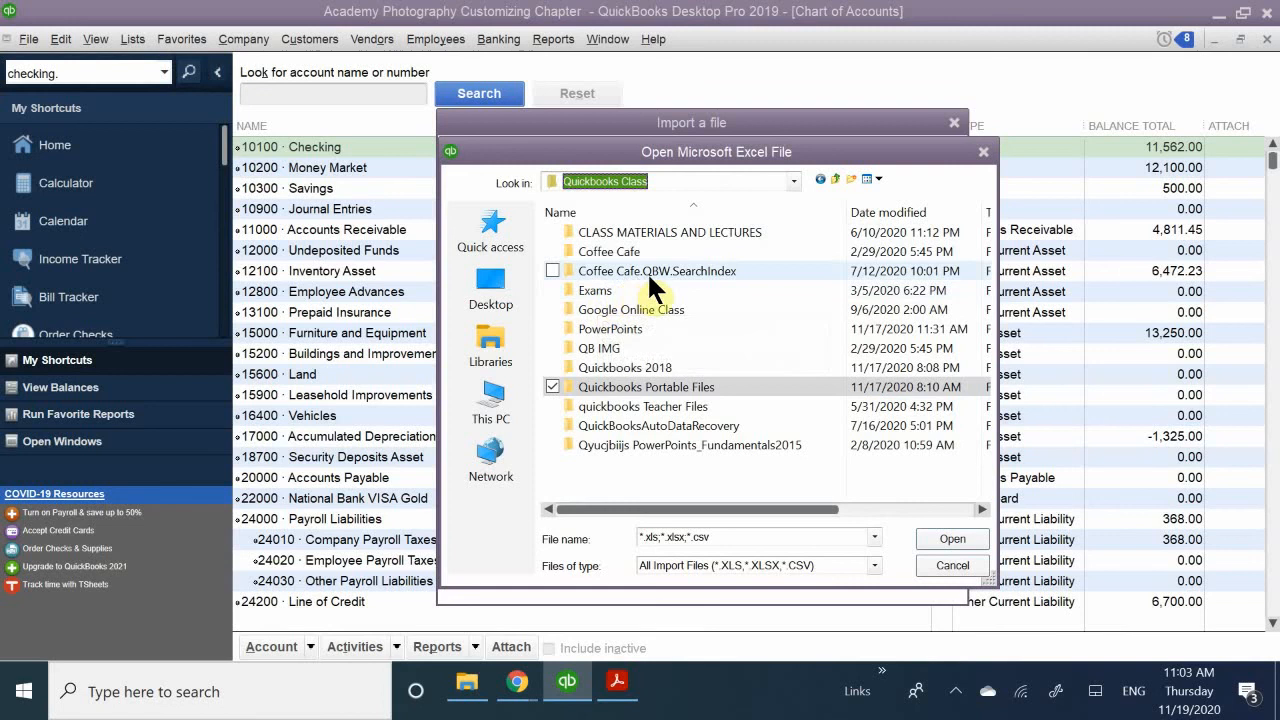
double_click(612, 251)
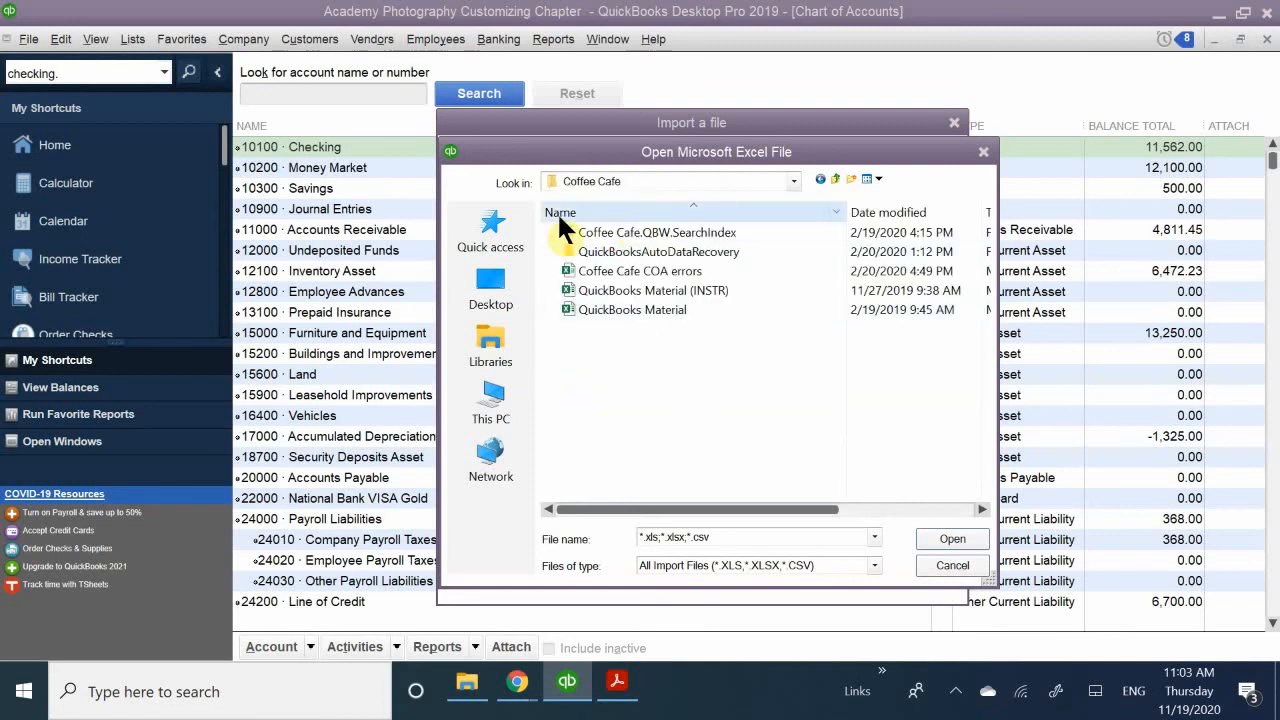
left_click(664, 270)
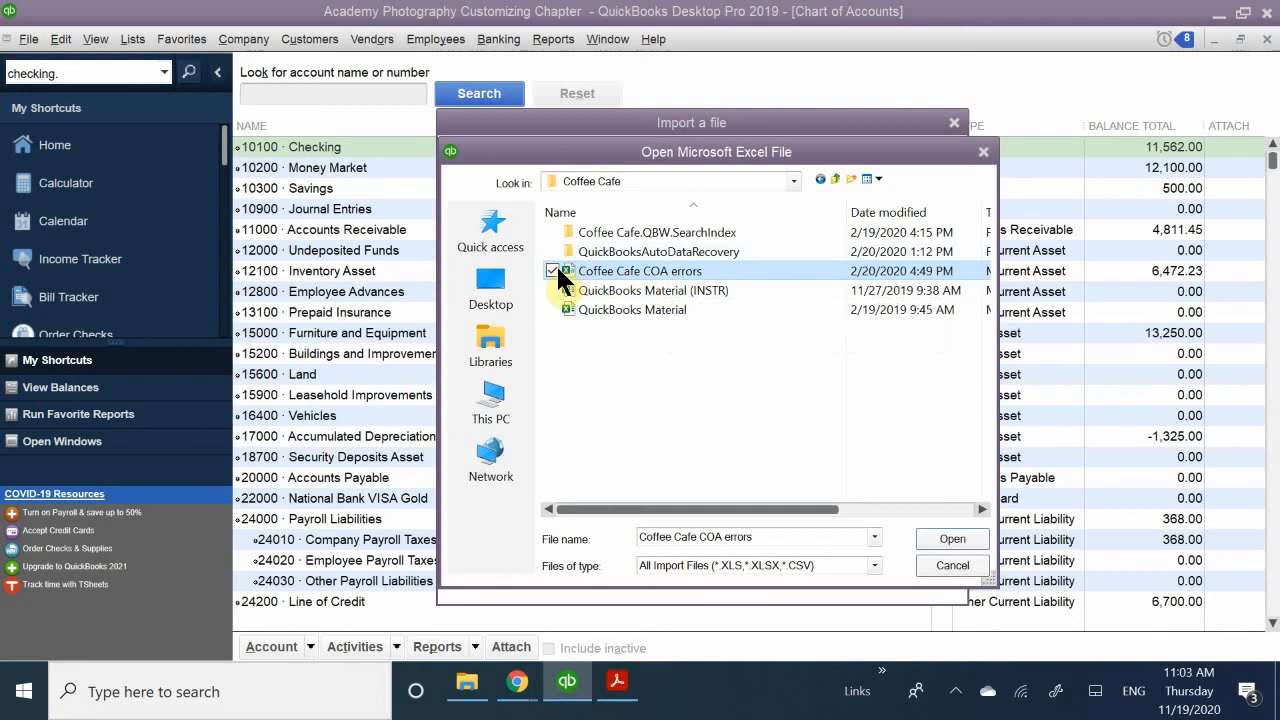
double_click(602, 267)
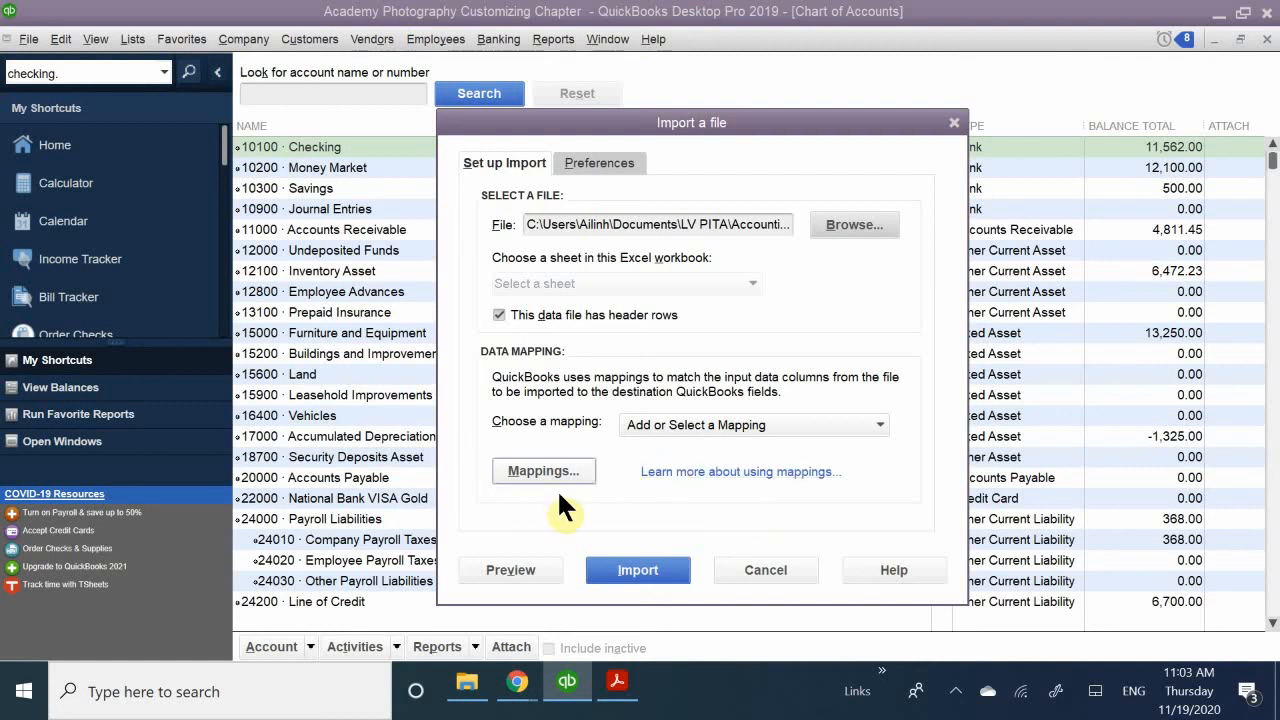
- Try to import the file without a mapping, and add a new mapping named Ciffee Carfe
left_click(644, 569)
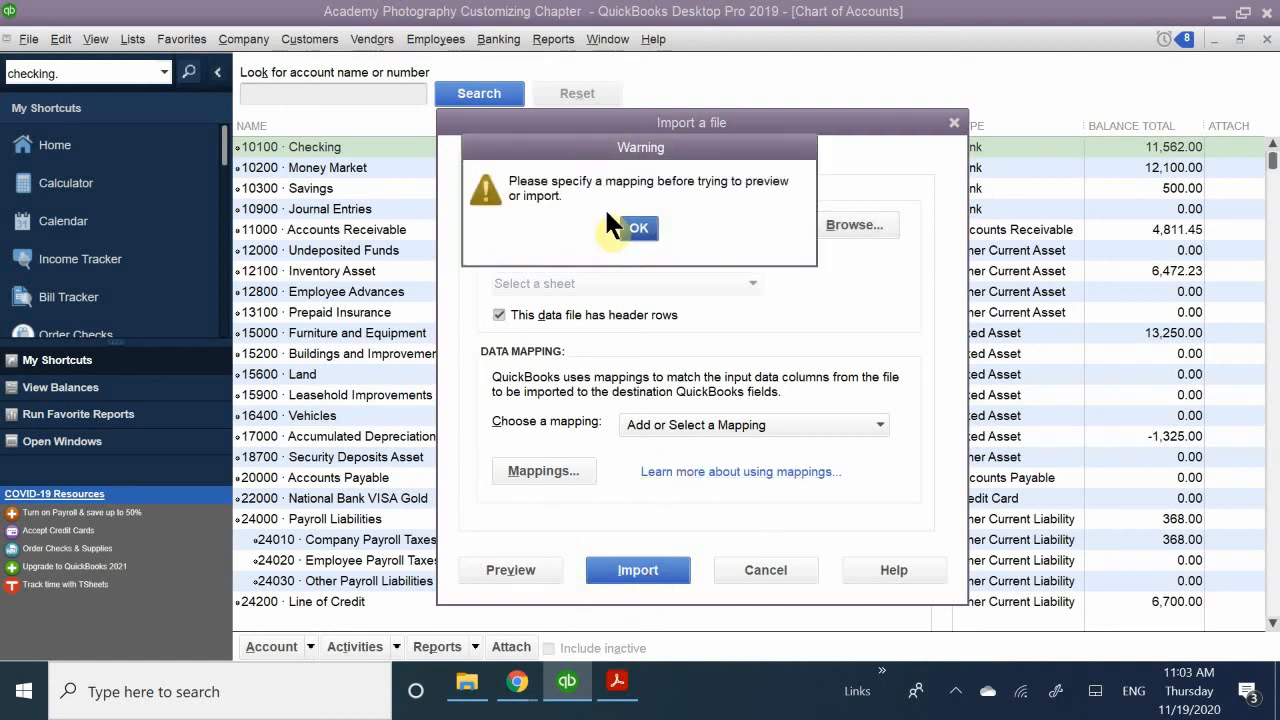
left_click(636, 229)
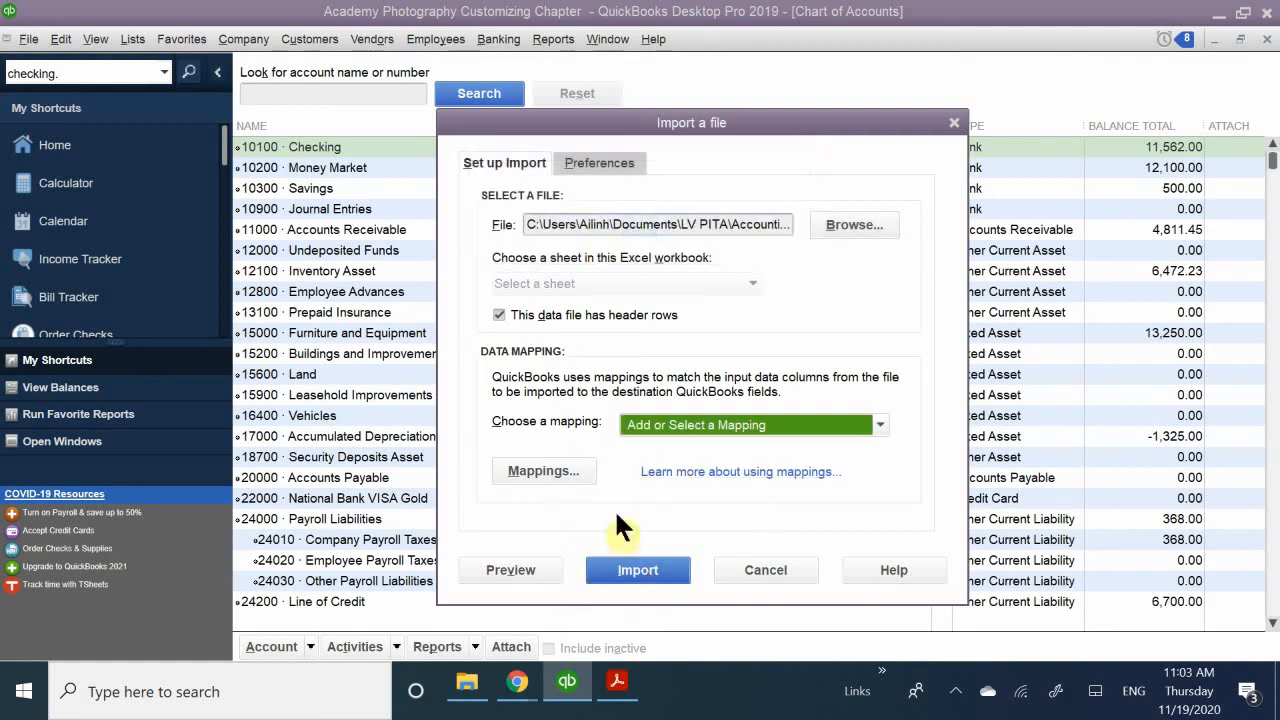
left_click(813, 425)
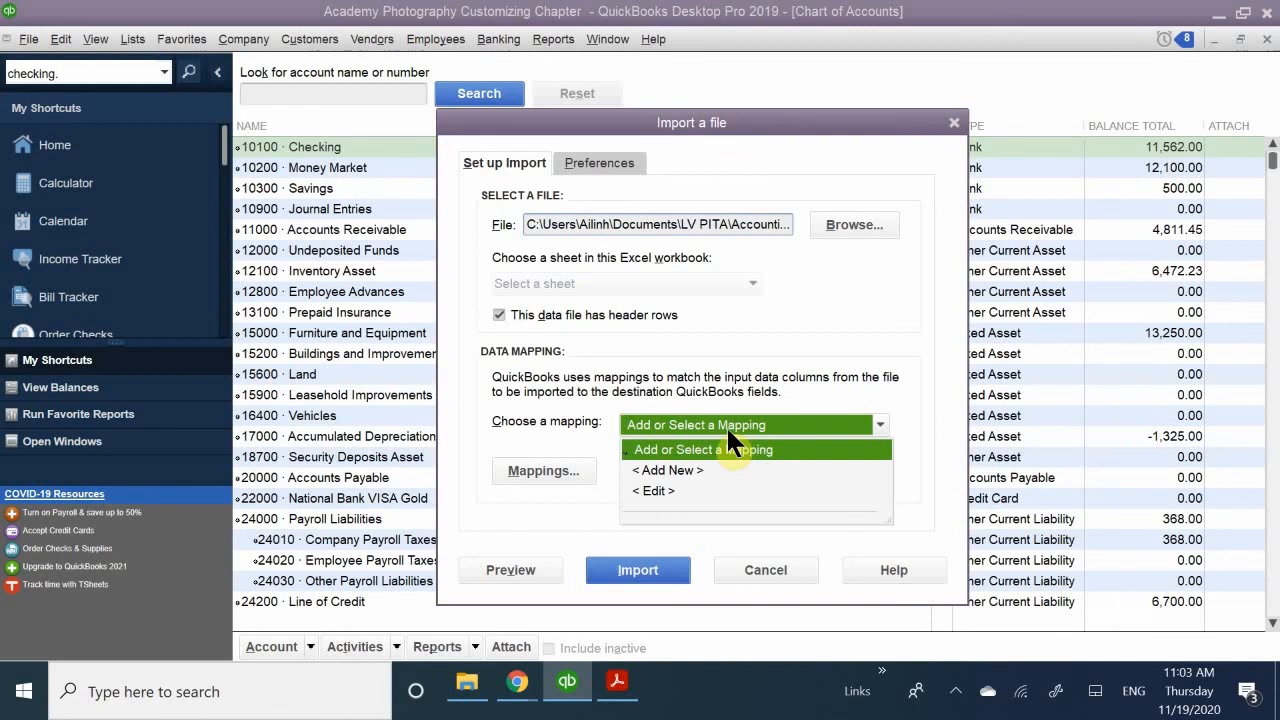
left_click(668, 469)
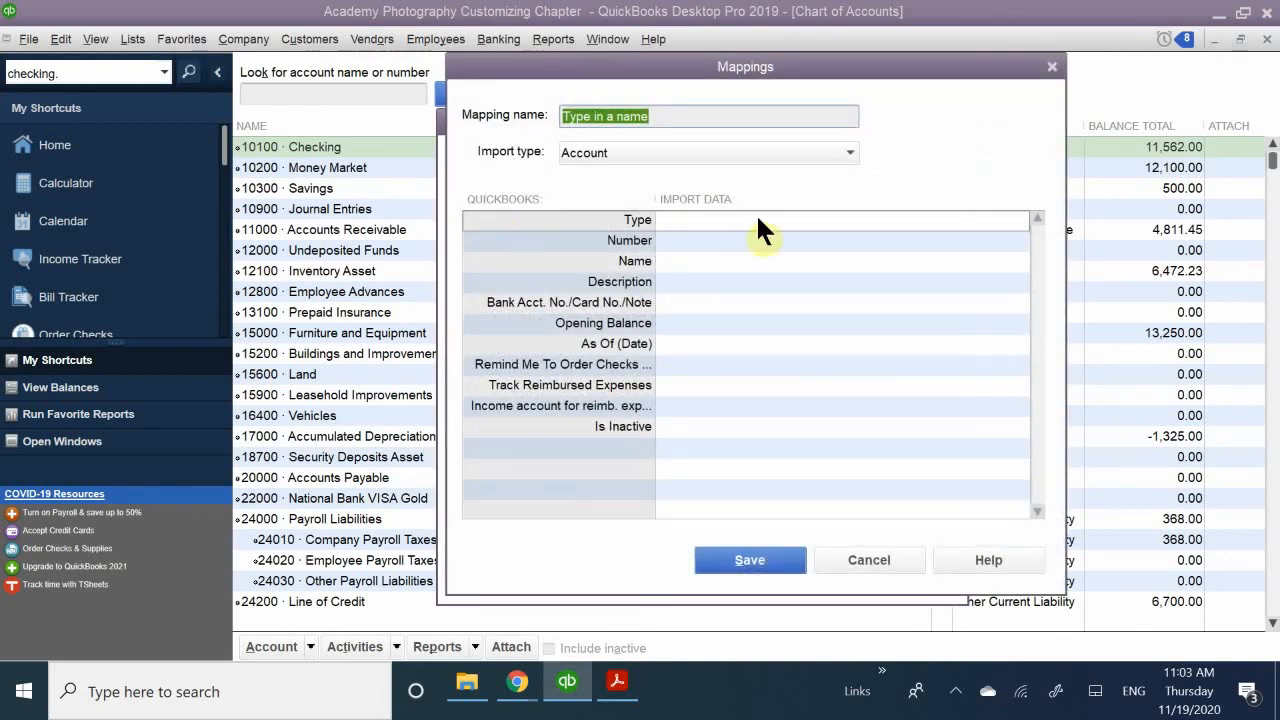
key("BackSpace")
type("Cif")
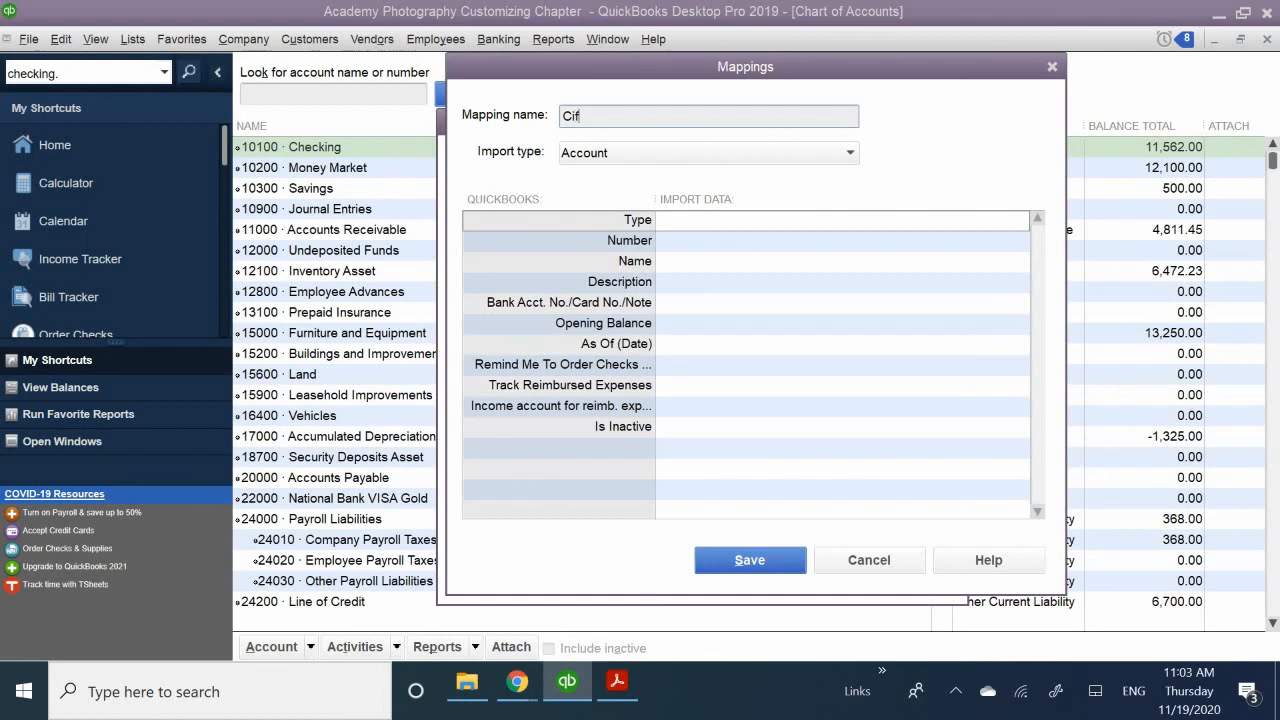
type("fee Carfe")
- Try to save the mapping without assigning import data to any of its fields
left_click(641, 242)
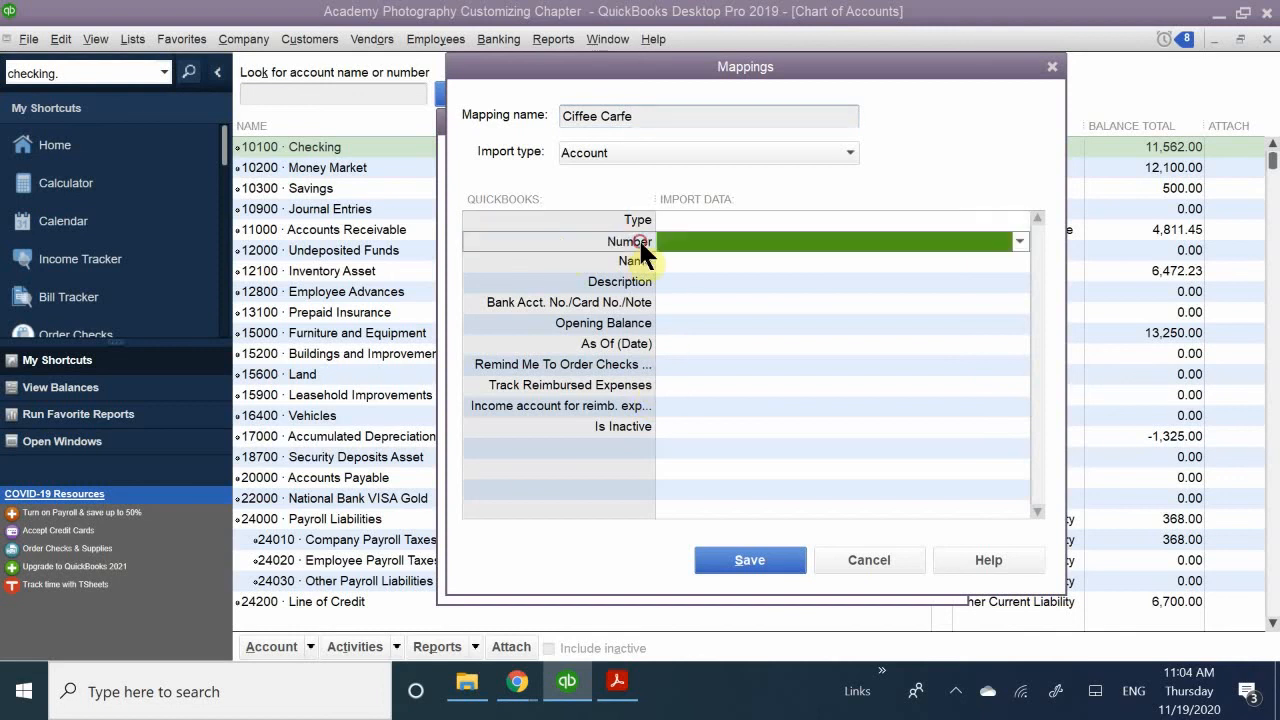
left_click(622, 261)
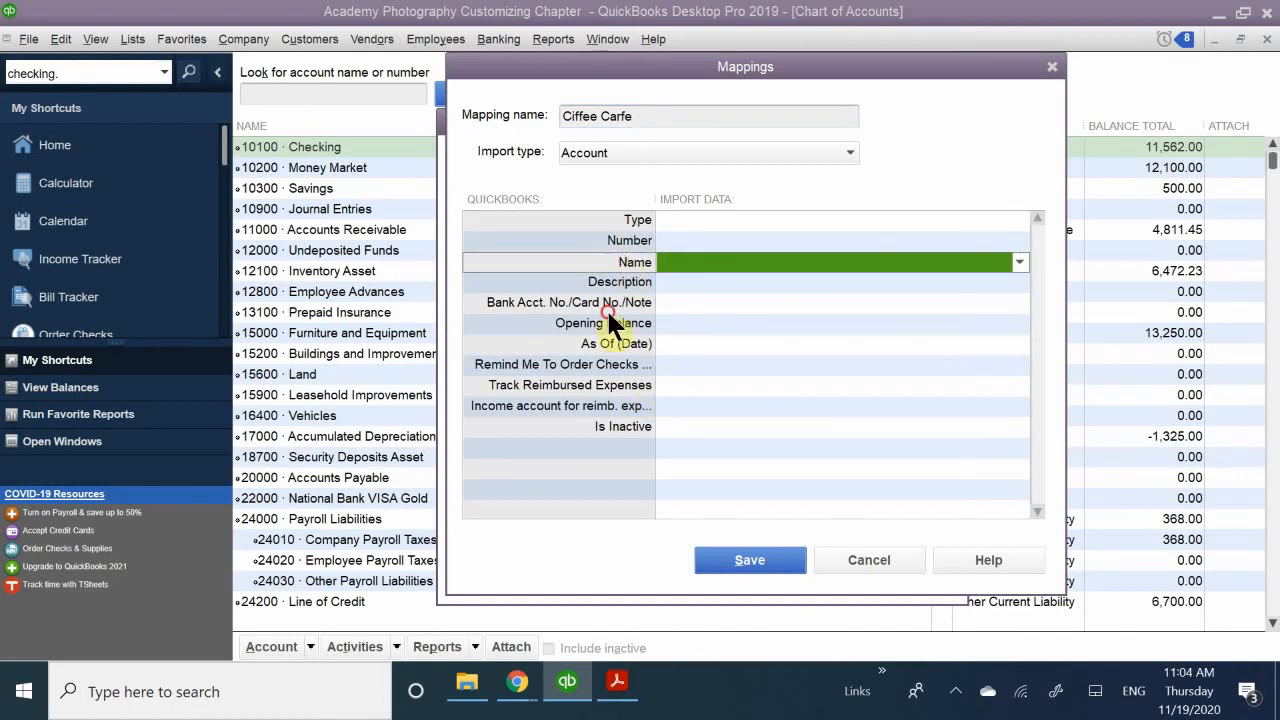
left_click(606, 302)
left_click(606, 386)
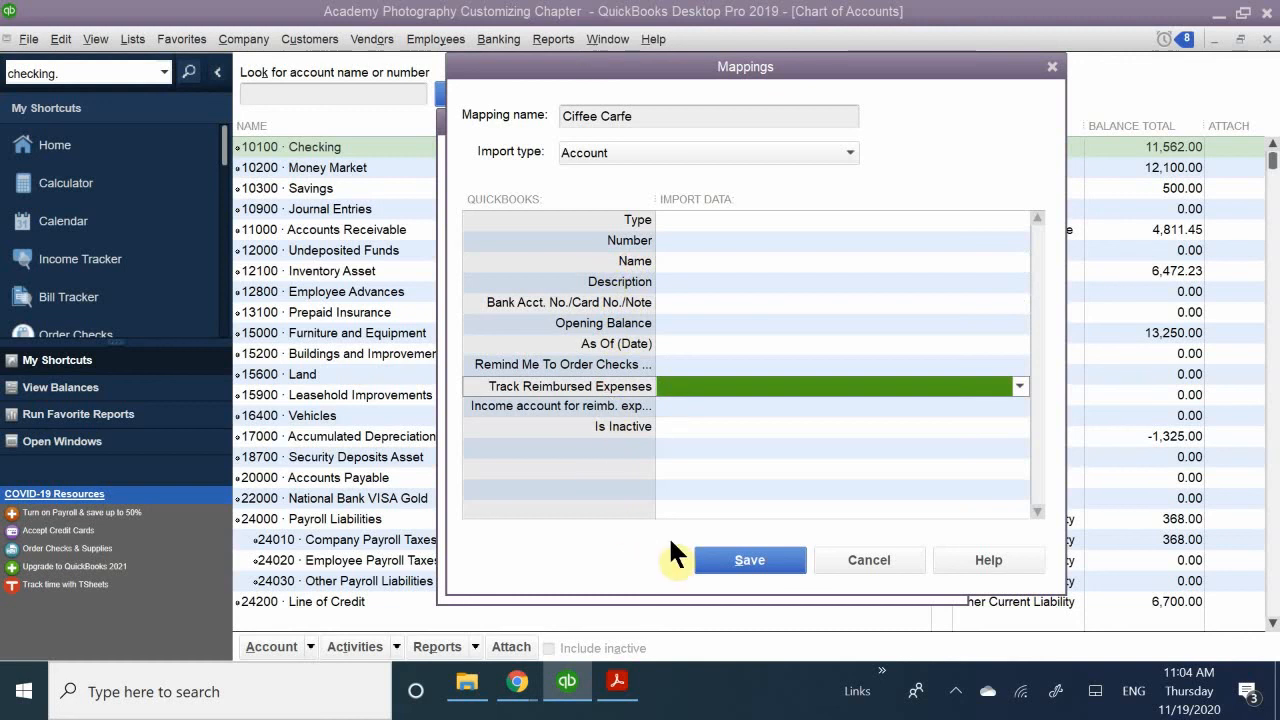
left_click(767, 560)
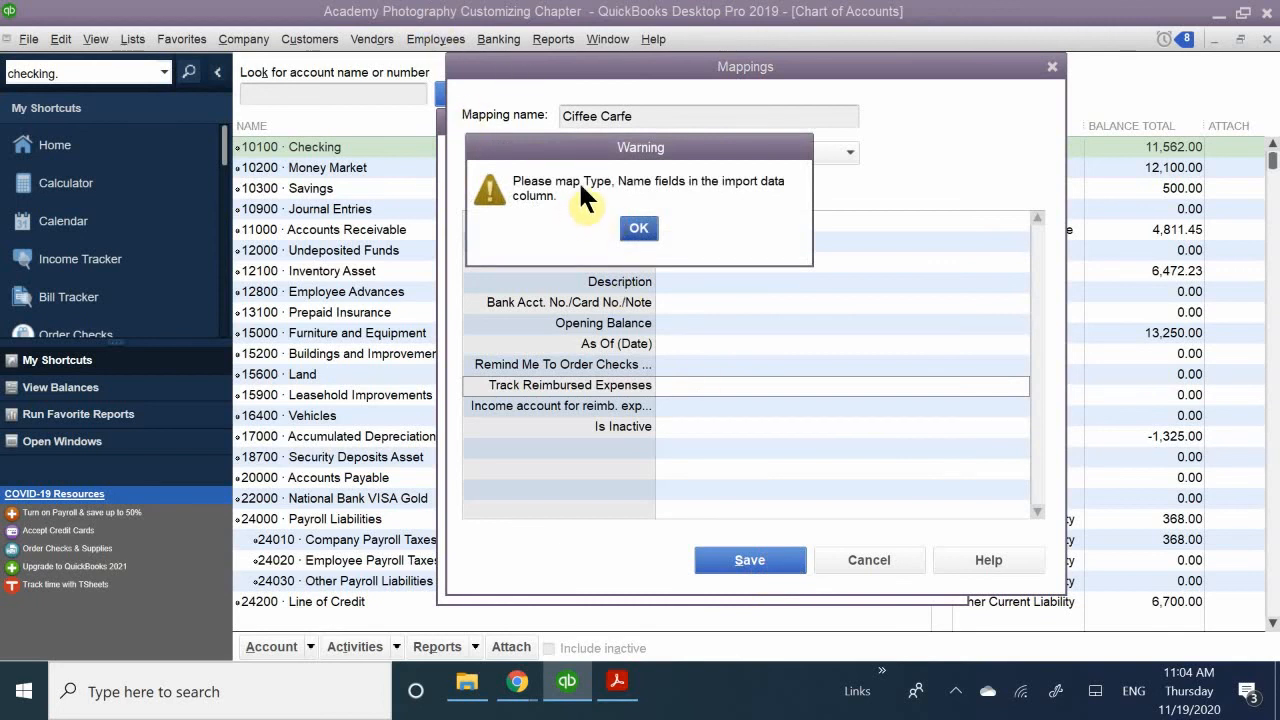
left_click(636, 225)
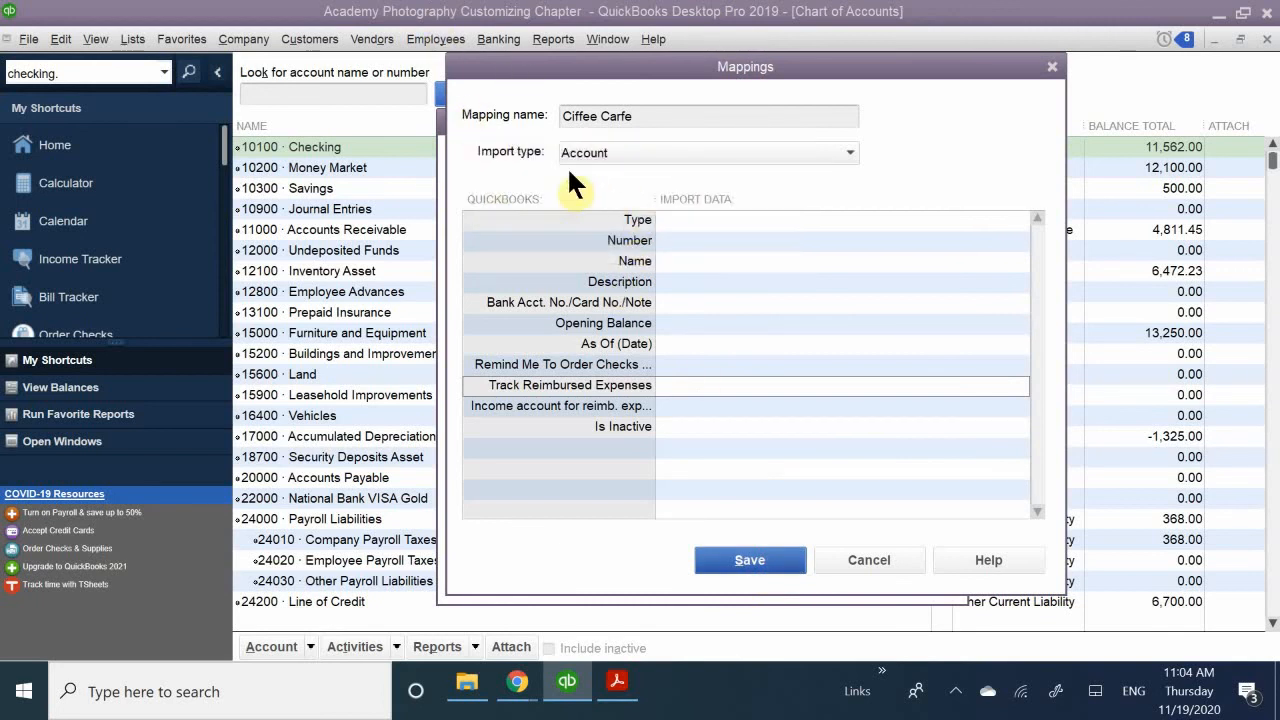
- Reselect Account as the import type, check the import data choices for the Type field, and try to save the still empty mapping
left_click(586, 150)
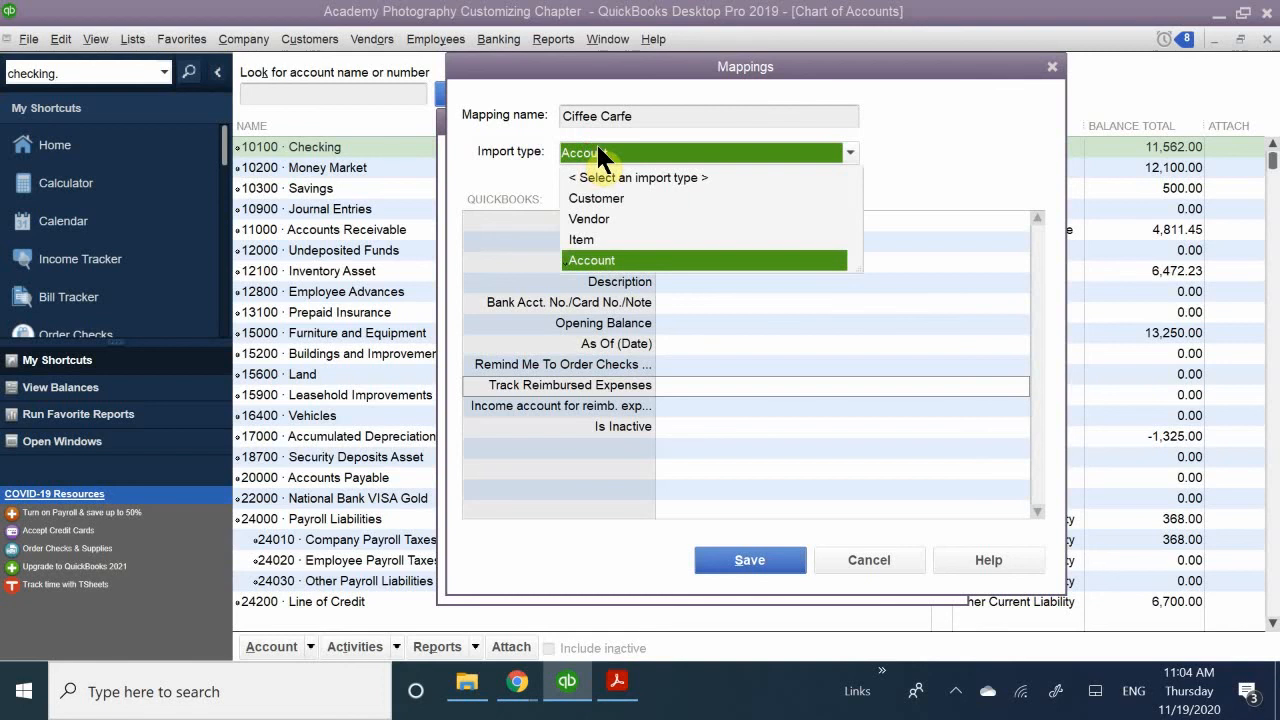
left_click(608, 260)
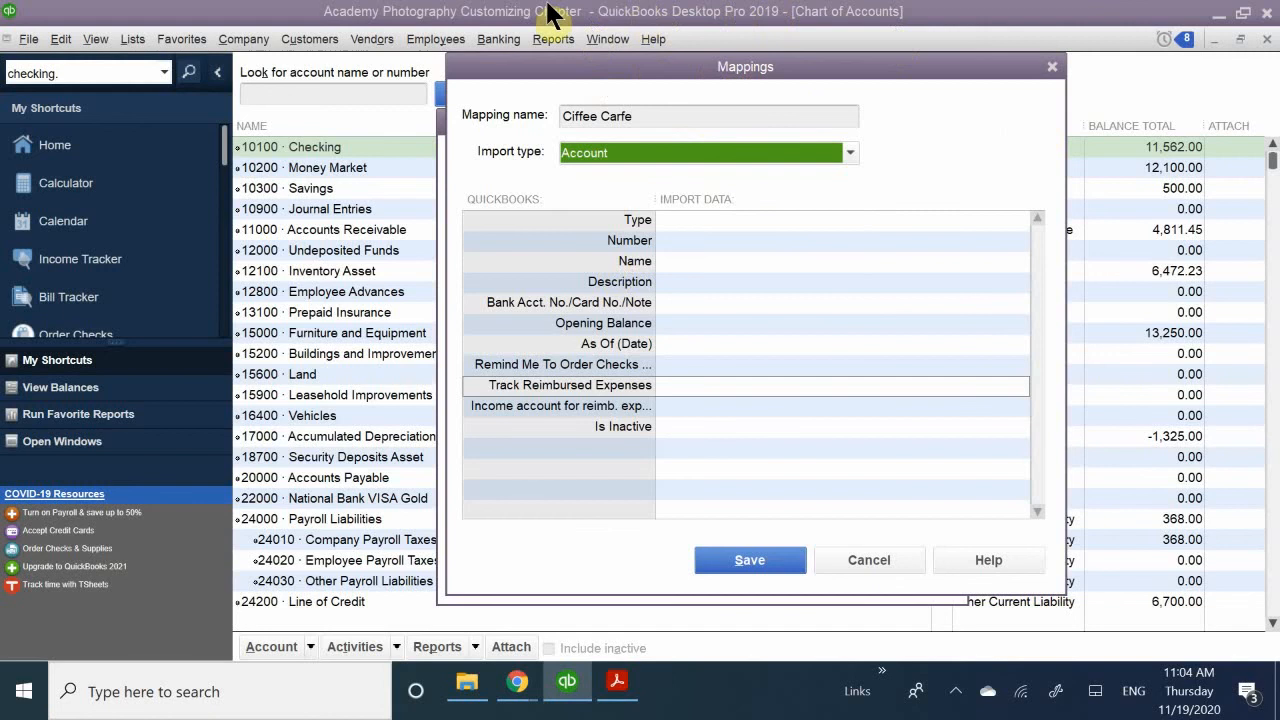
left_click(654, 217)
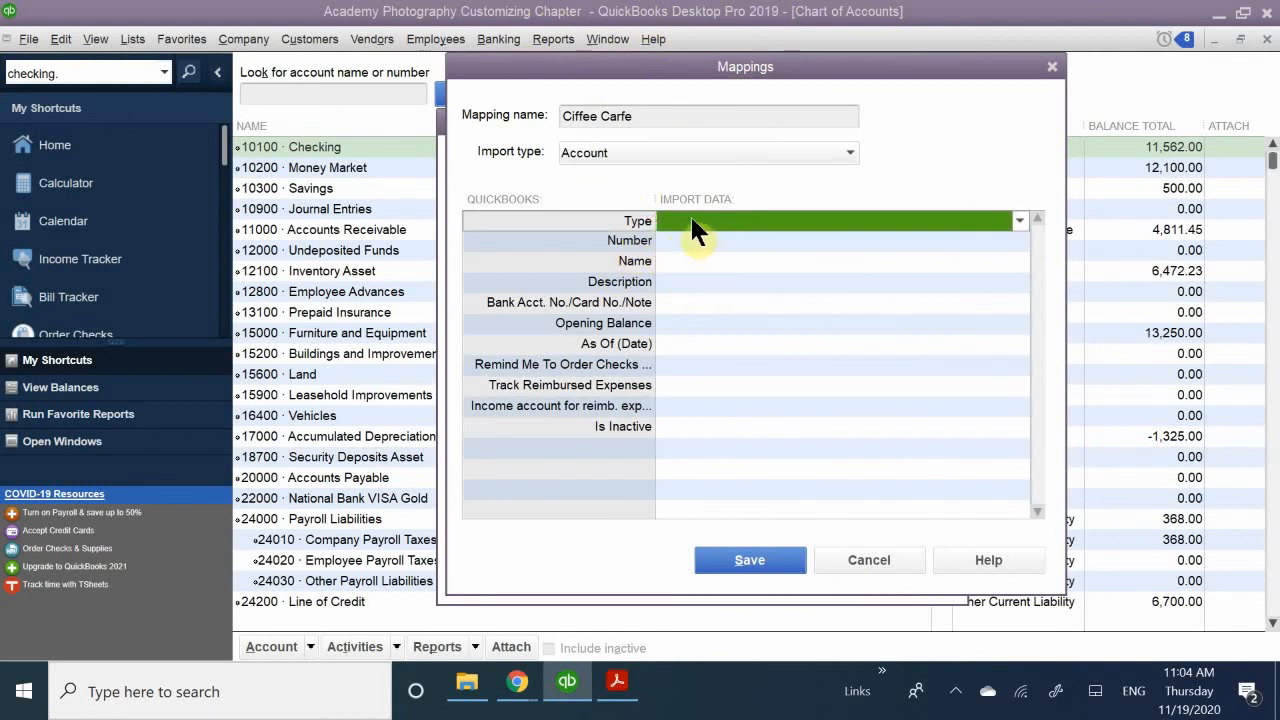
left_click(692, 221)
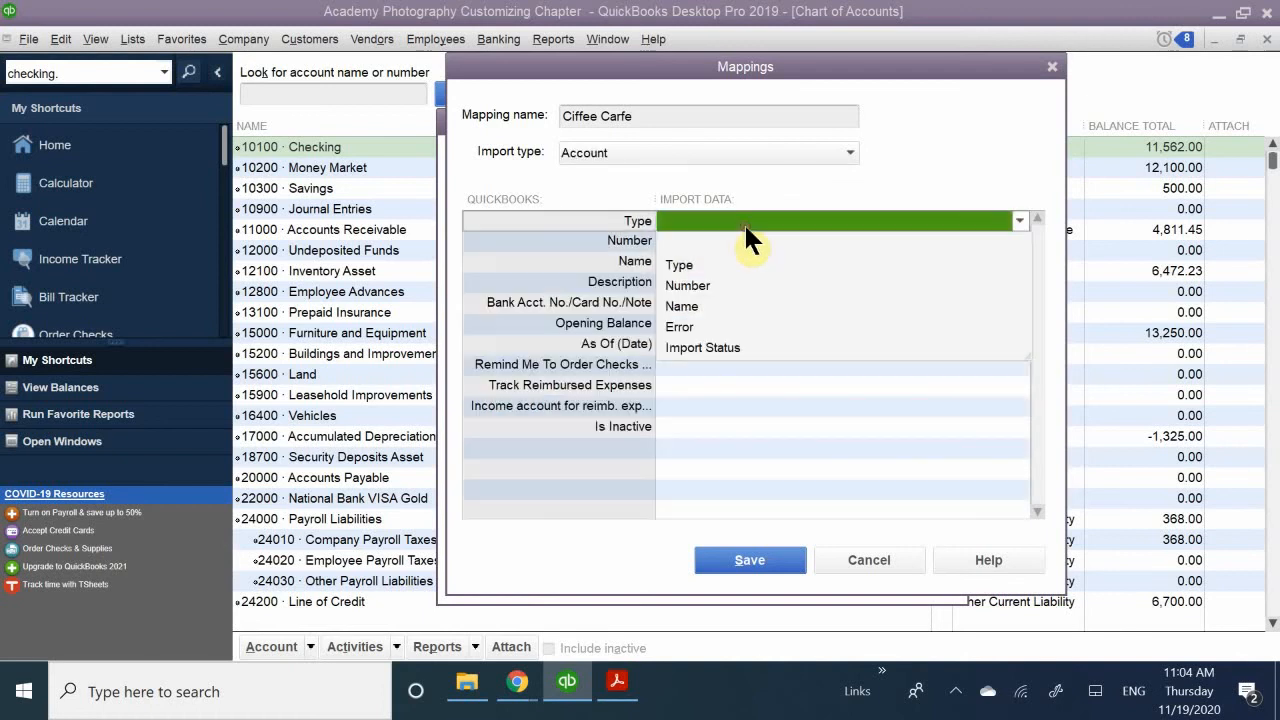
left_click(523, 210)
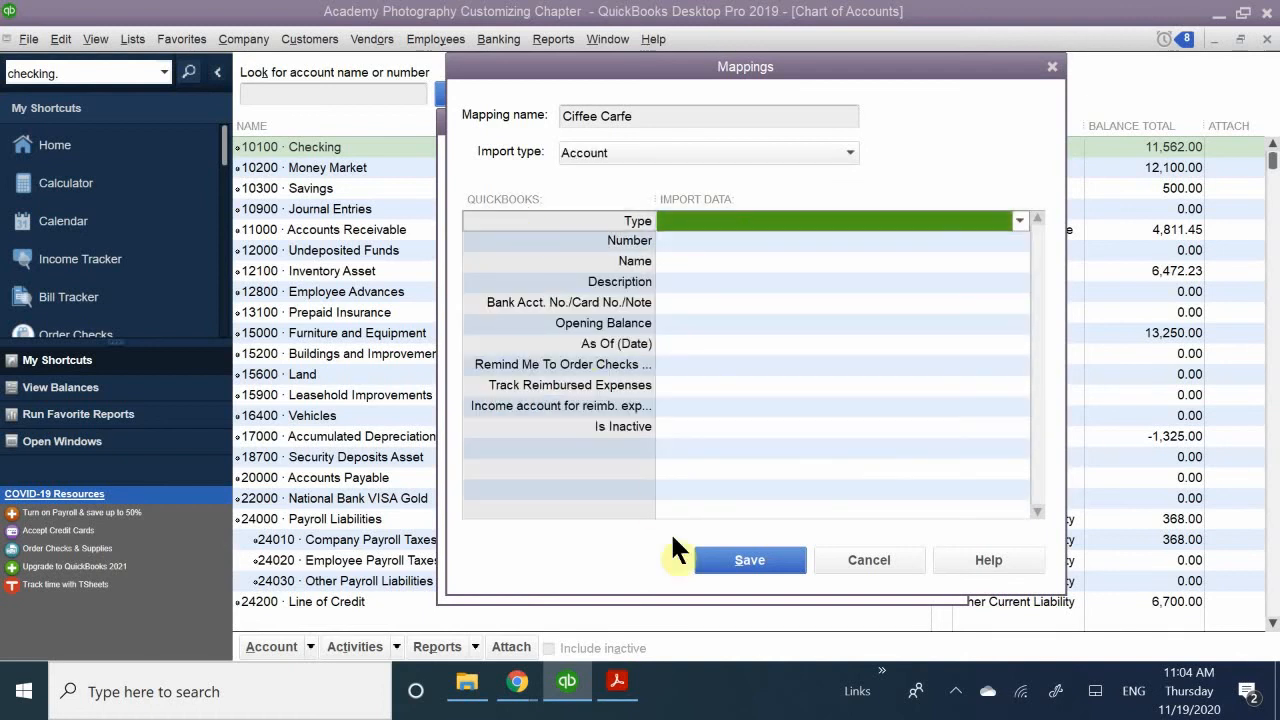
left_click(720, 563)
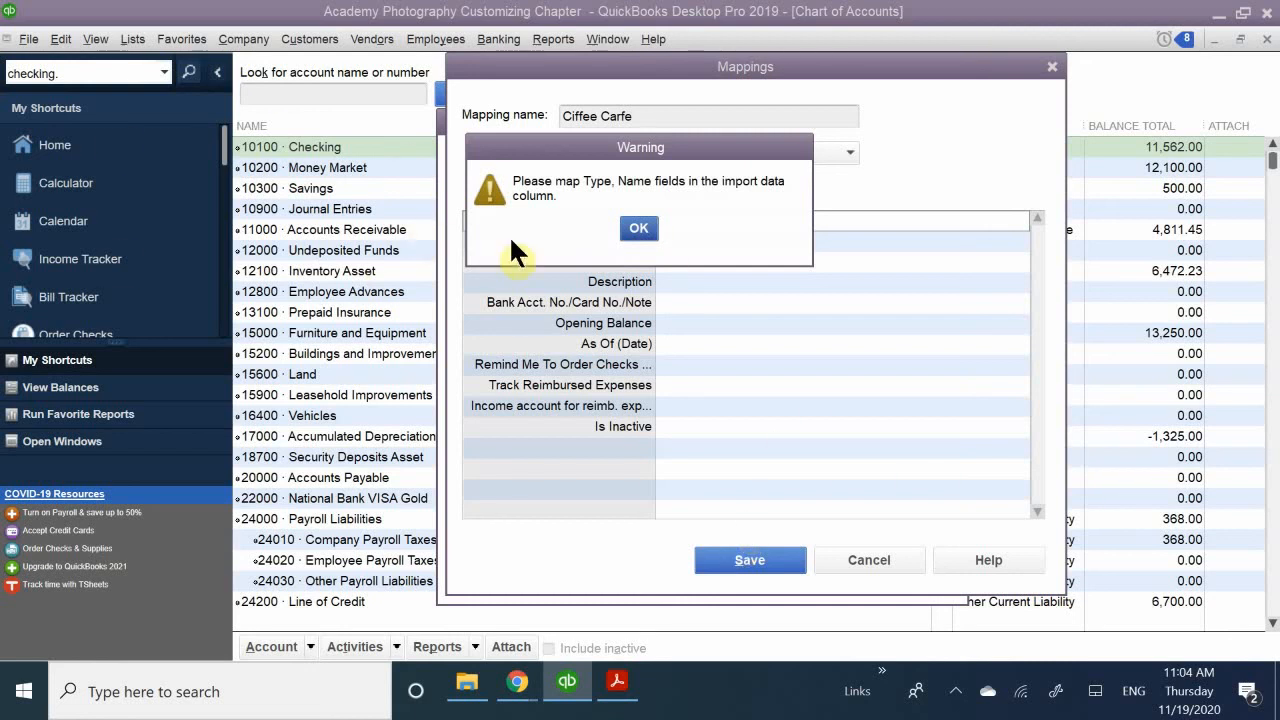
left_click(638, 228)
- Map the Type and Number fields of the Ciffee Carfe mapping to the Type and Number columns of the import data
left_click(705, 220)
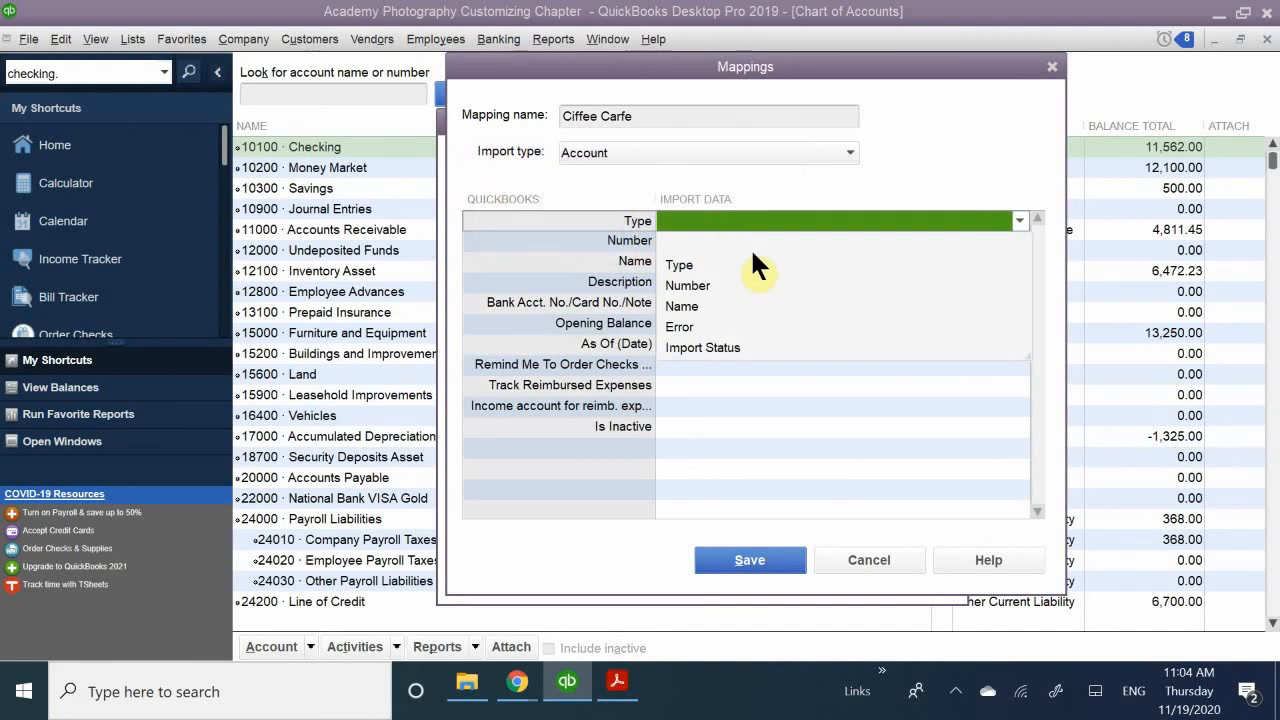
left_click(714, 264)
left_click(700, 242)
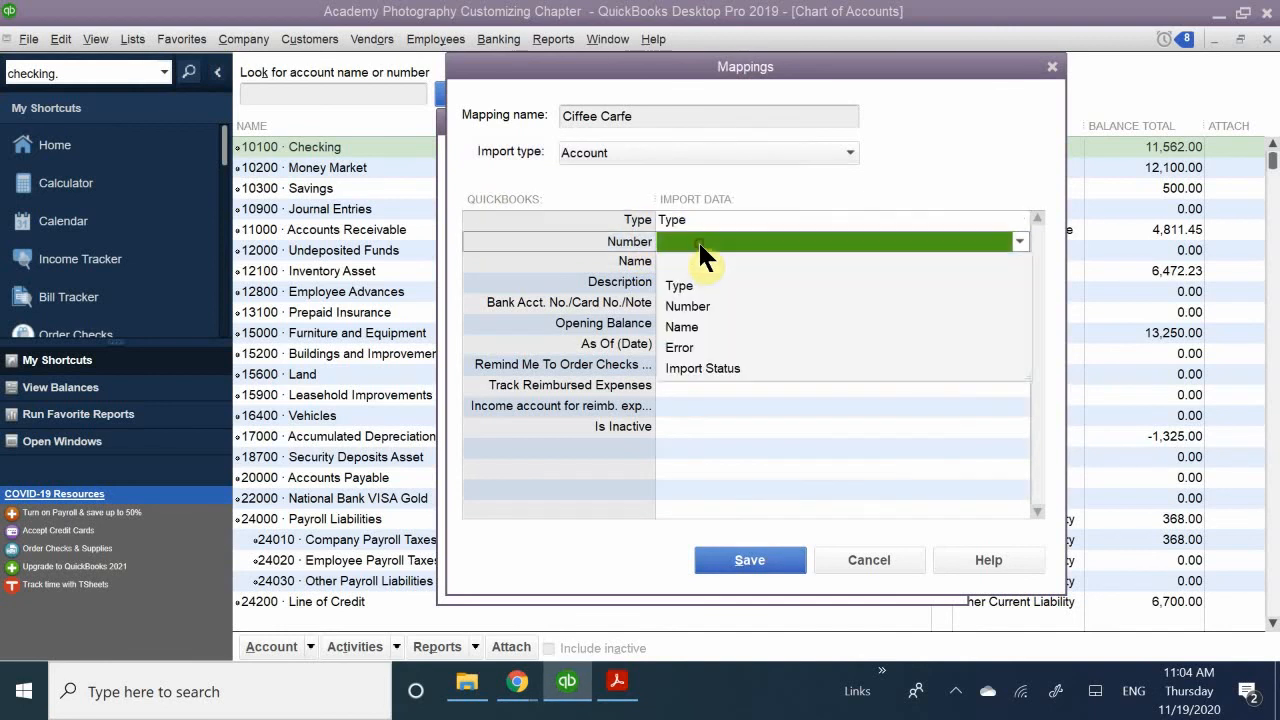
left_click(690, 239)
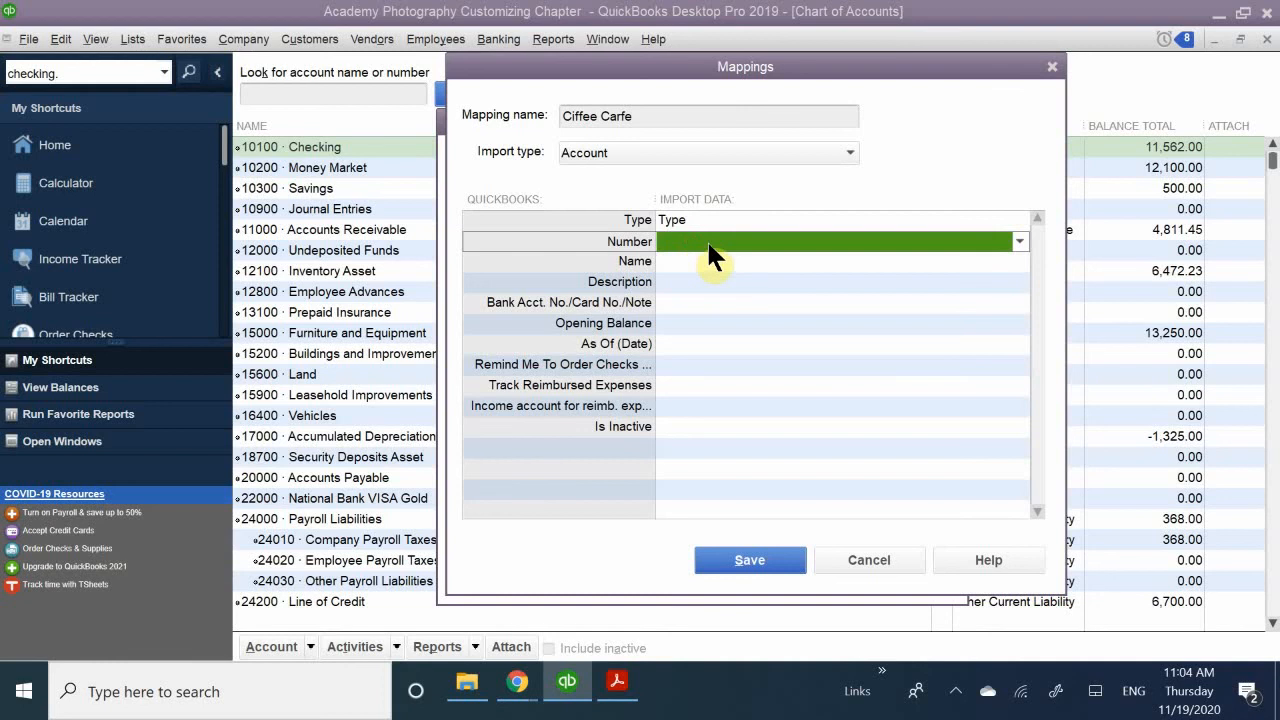
left_click(708, 244)
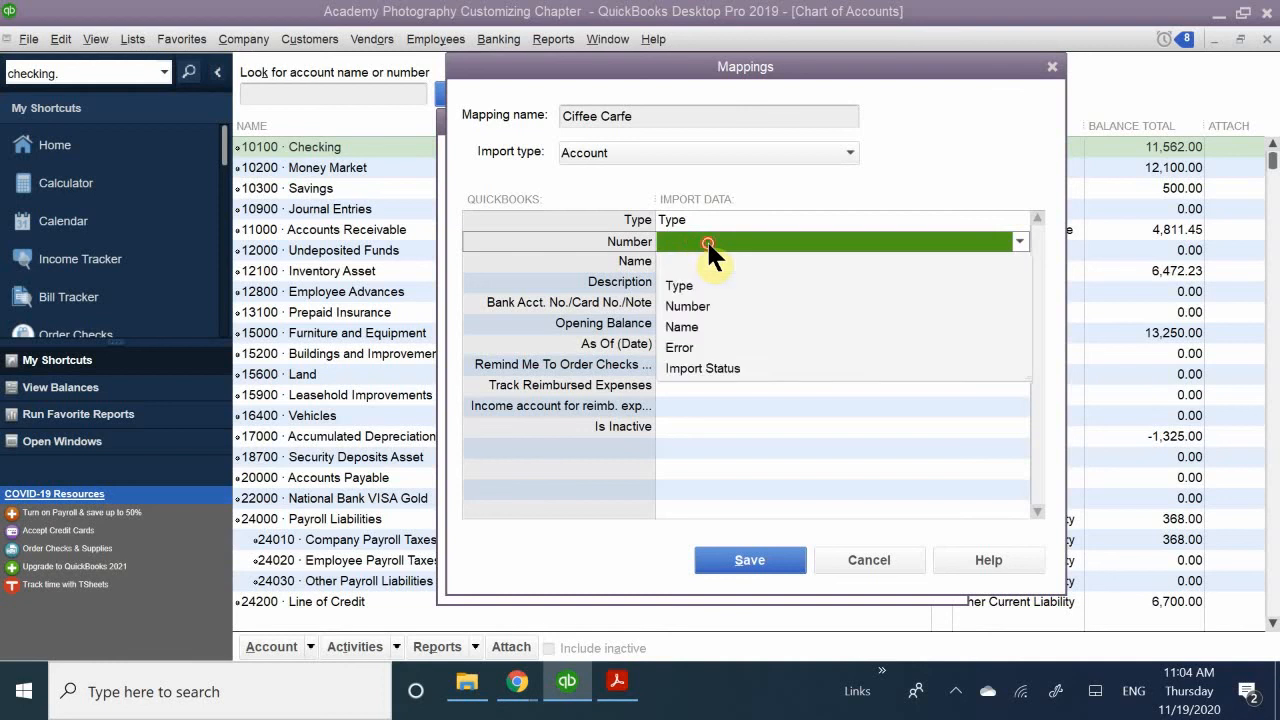
left_click(697, 306)
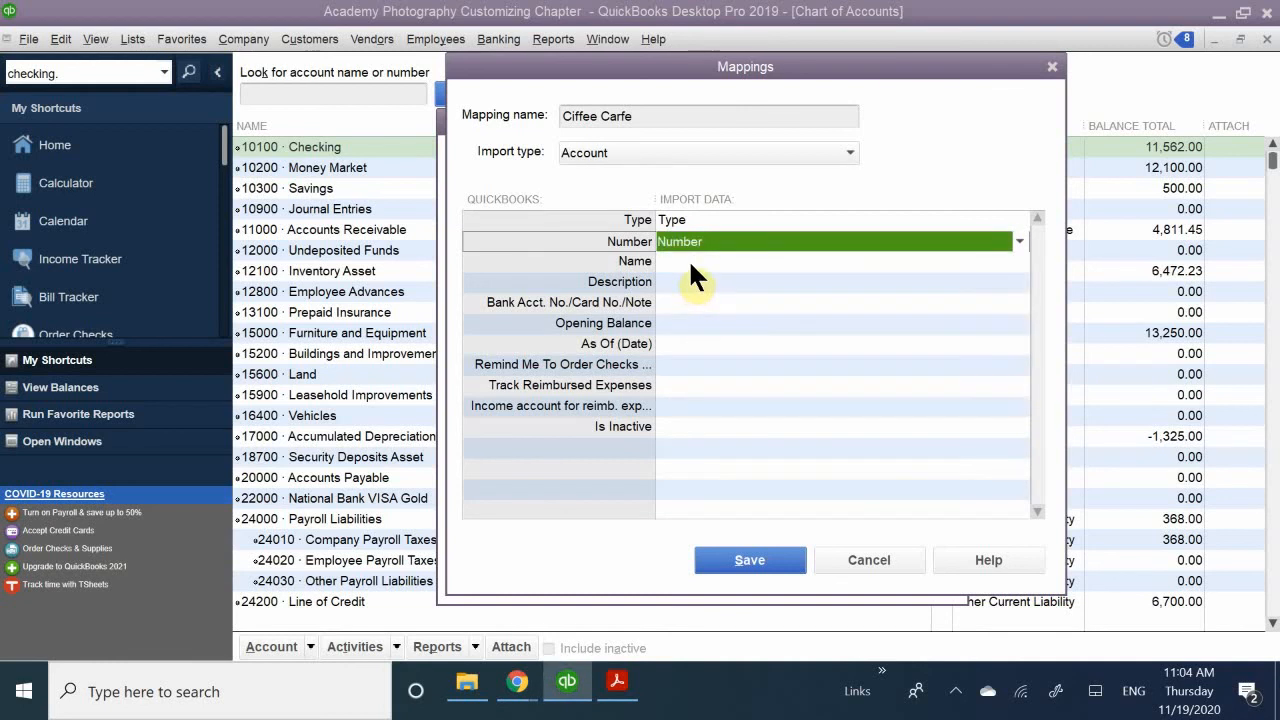
left_click(685, 260)
left_click(700, 247)
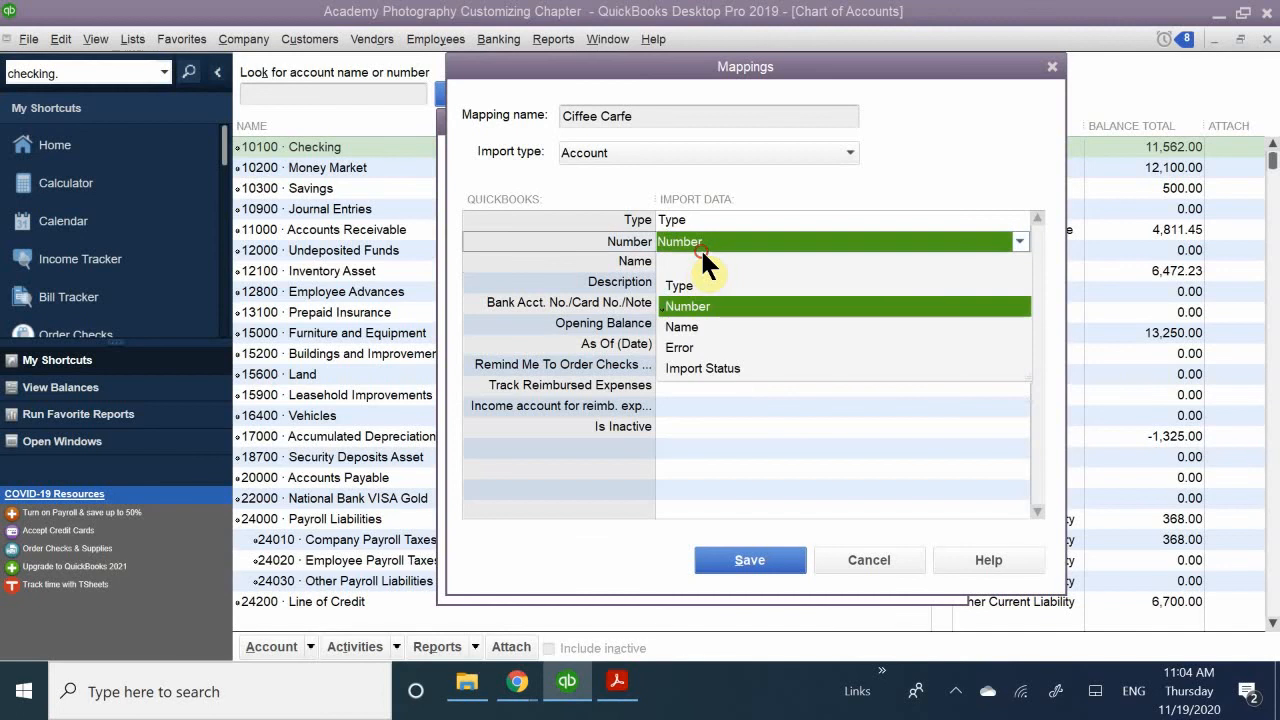
left_click(694, 262)
left_click(680, 238)
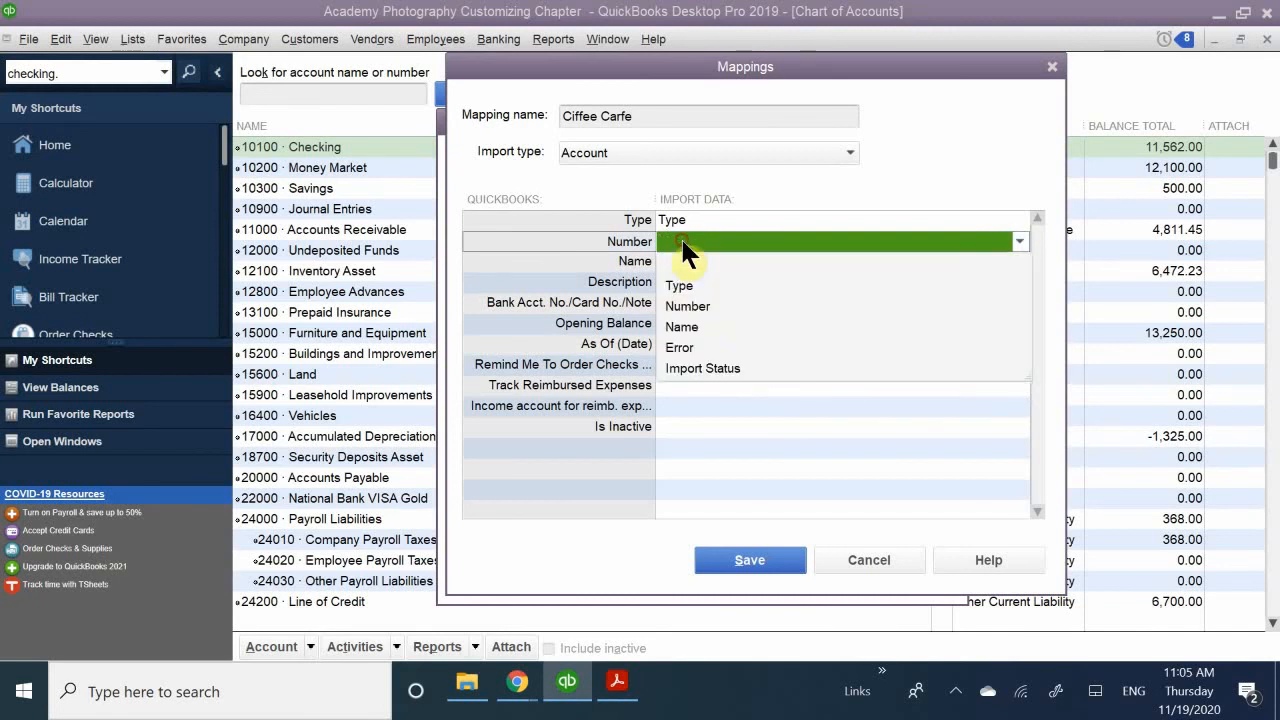
left_click(688, 298)
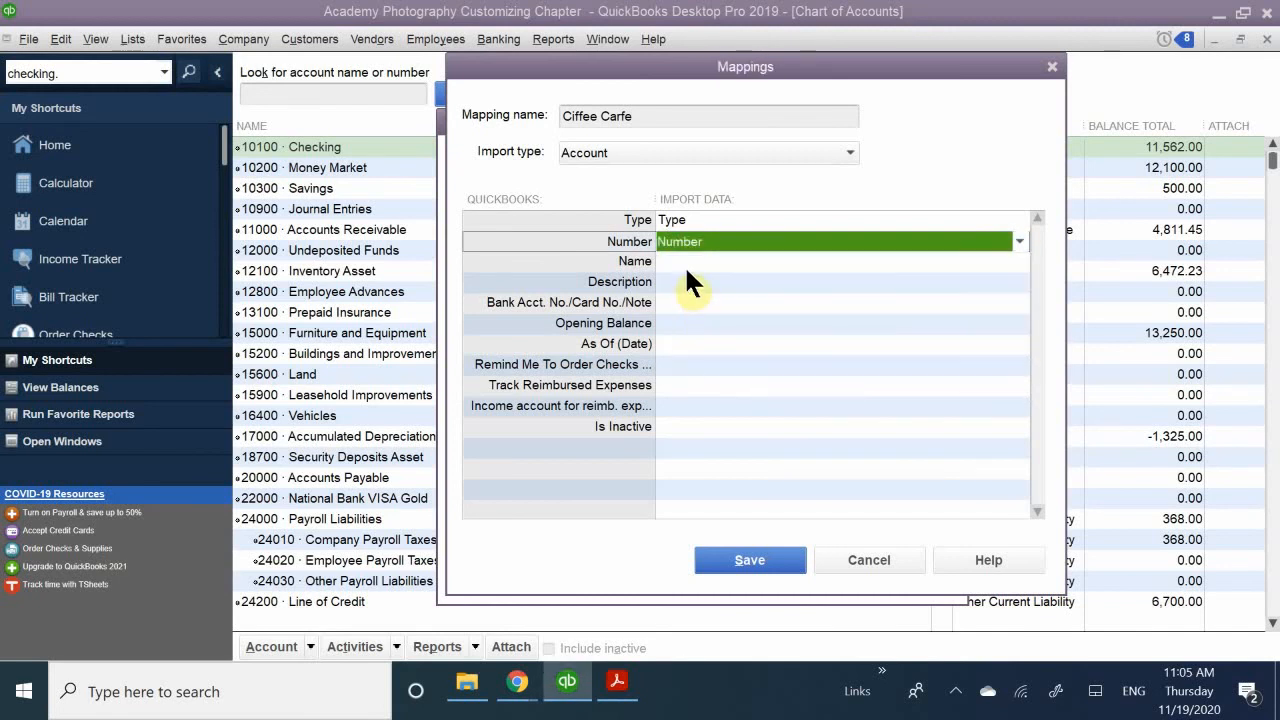
- Map the Name field to the Name column of the import data and save the mapping
left_click(686, 263)
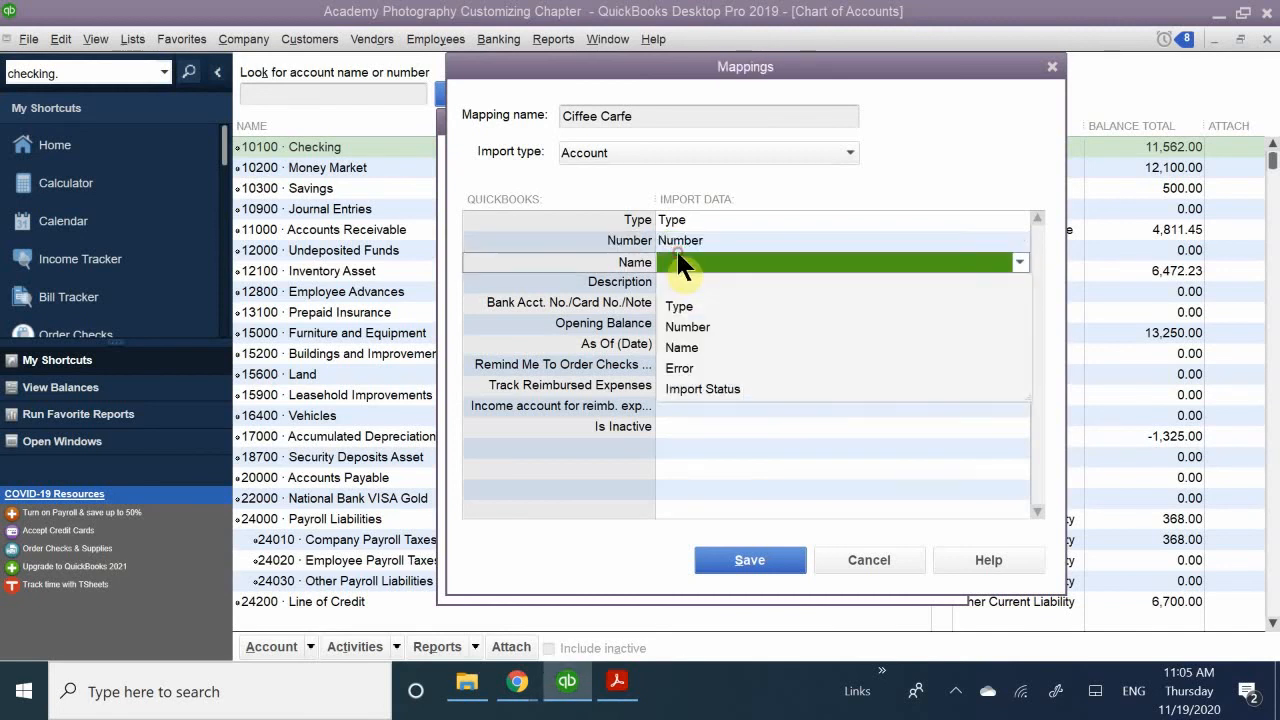
left_click(682, 348)
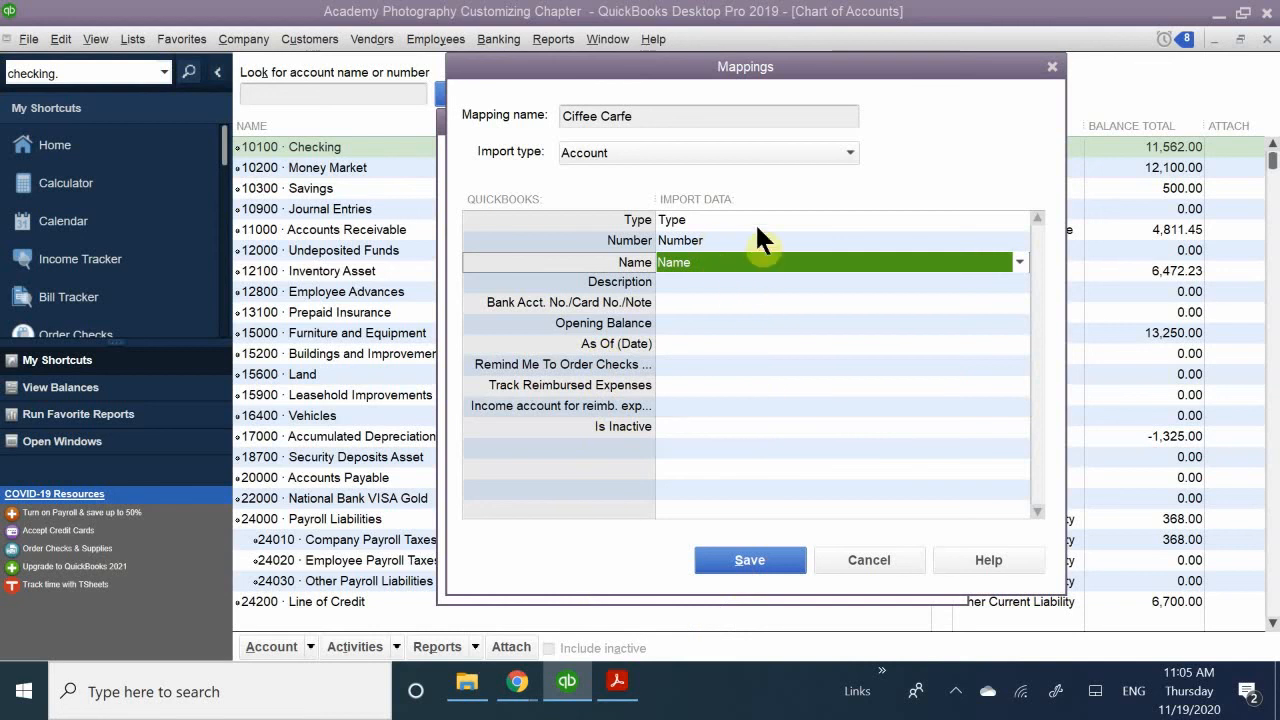
left_click(748, 558)
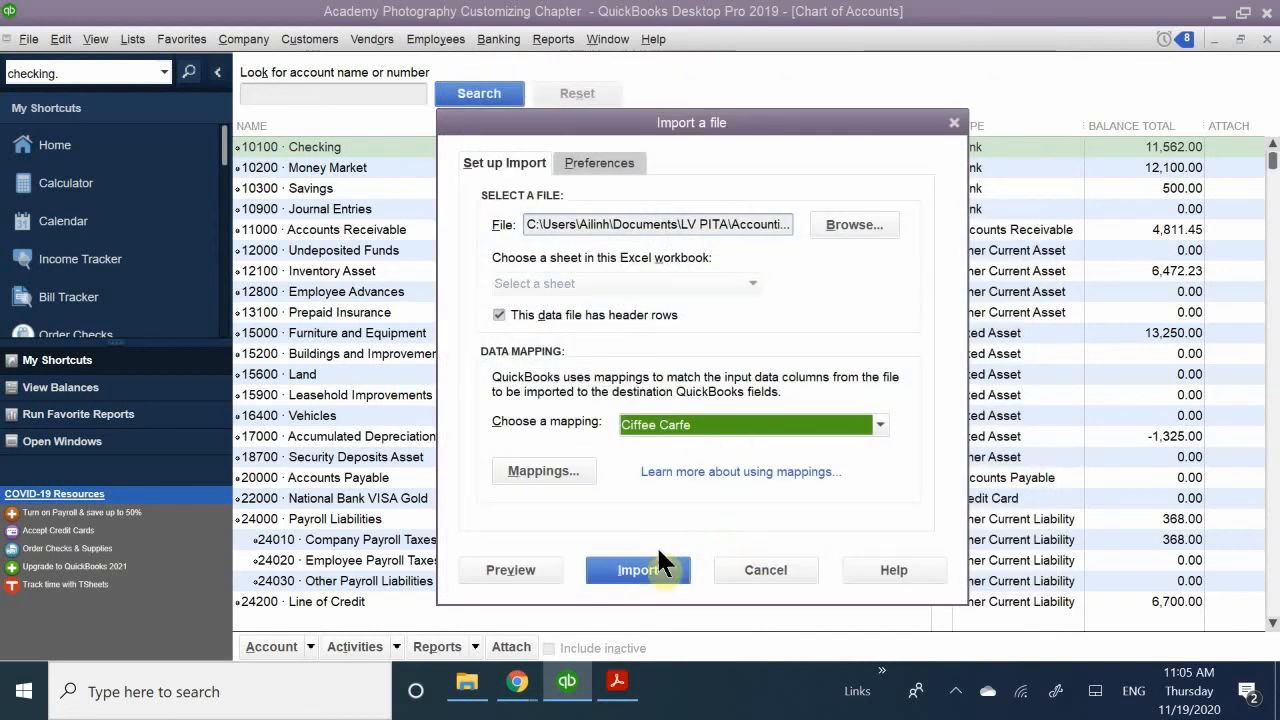
- Import the file with the Ciffee Carfe mapping, continuing without a backup and turning off future displays of the backup reminder
left_click(624, 570)
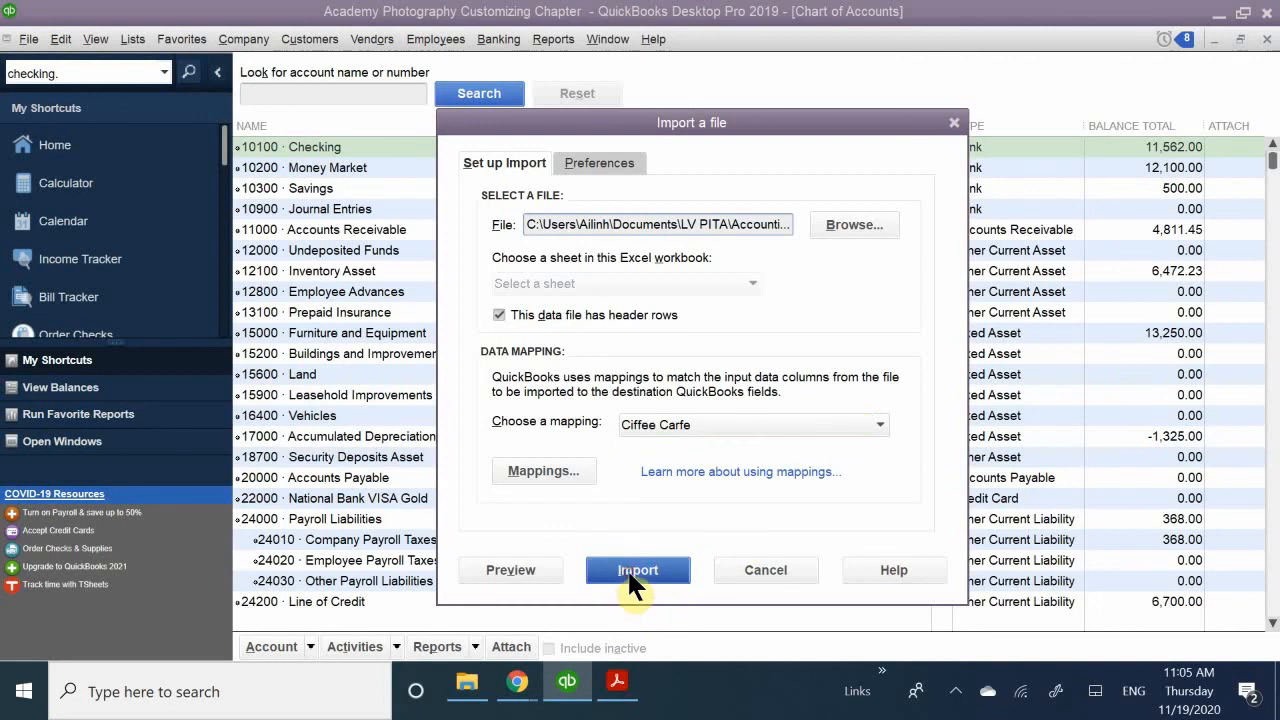
left_click(567, 303)
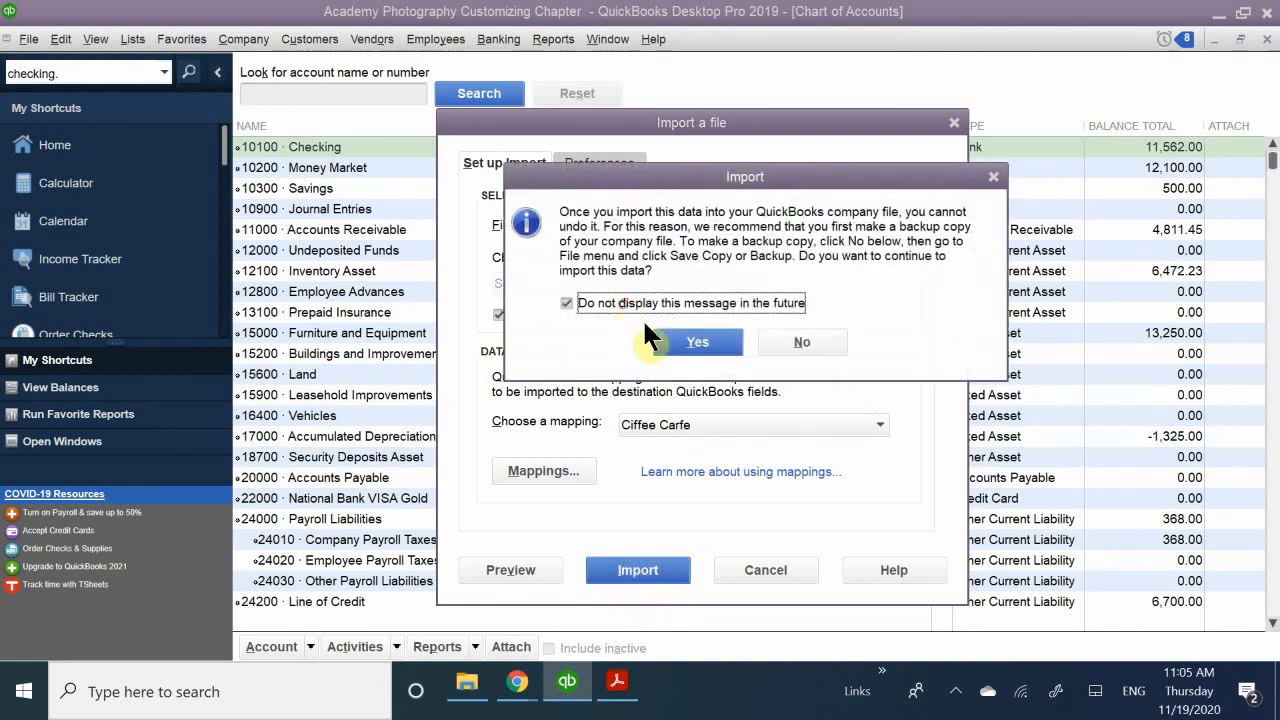
left_click(697, 342)
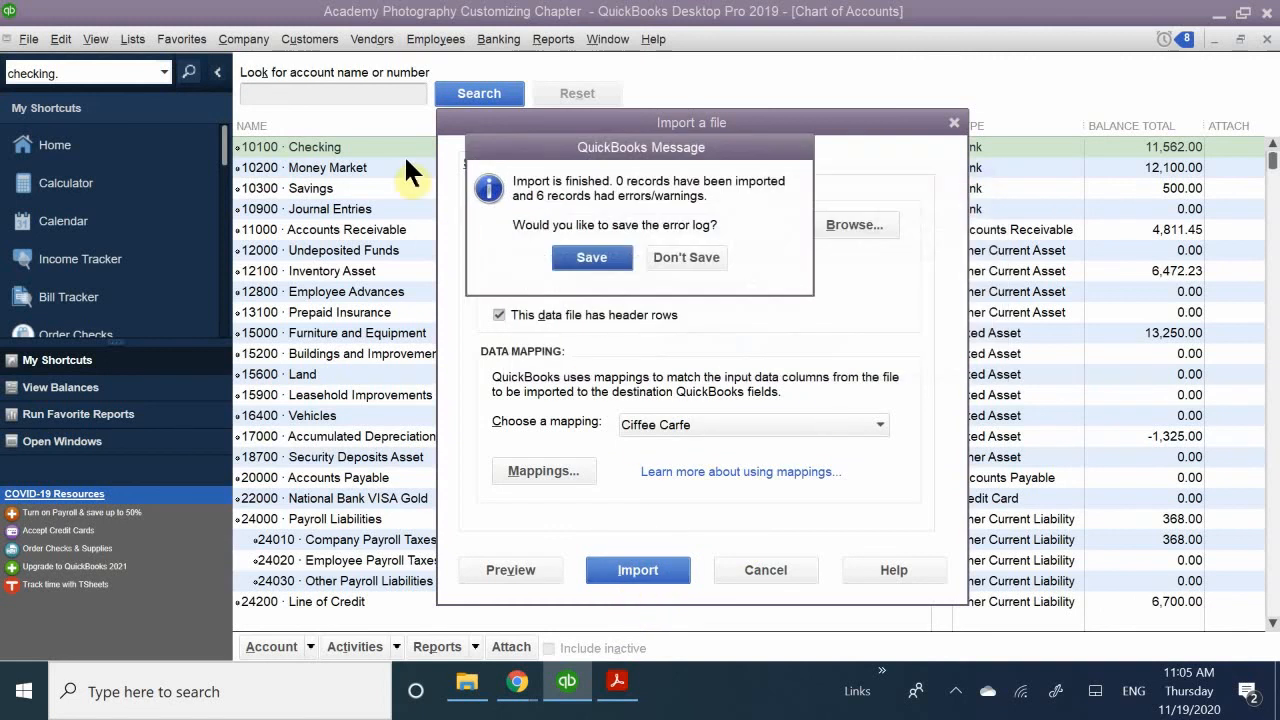
- Choose to save the import error log and set its location to the AM QB 11.16 folder in Quickbooks Portable Files
left_click(593, 260)
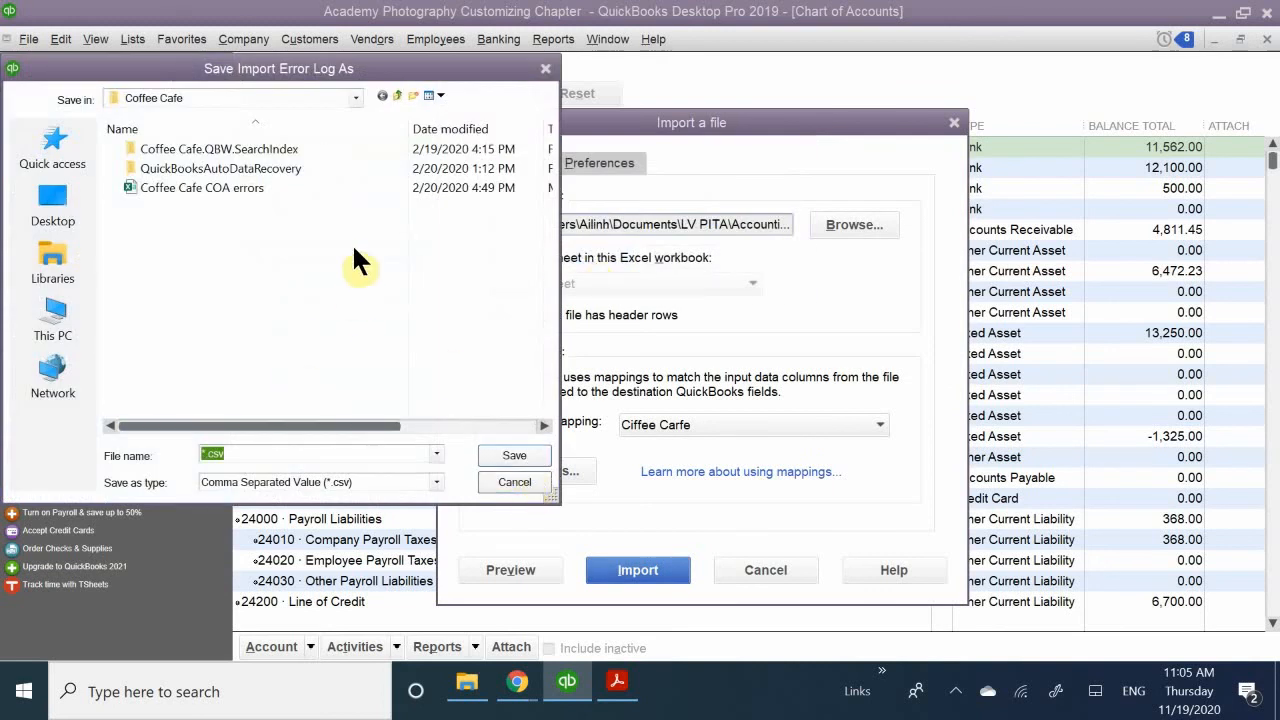
left_click(504, 455)
left_click(496, 455)
left_click(245, 93)
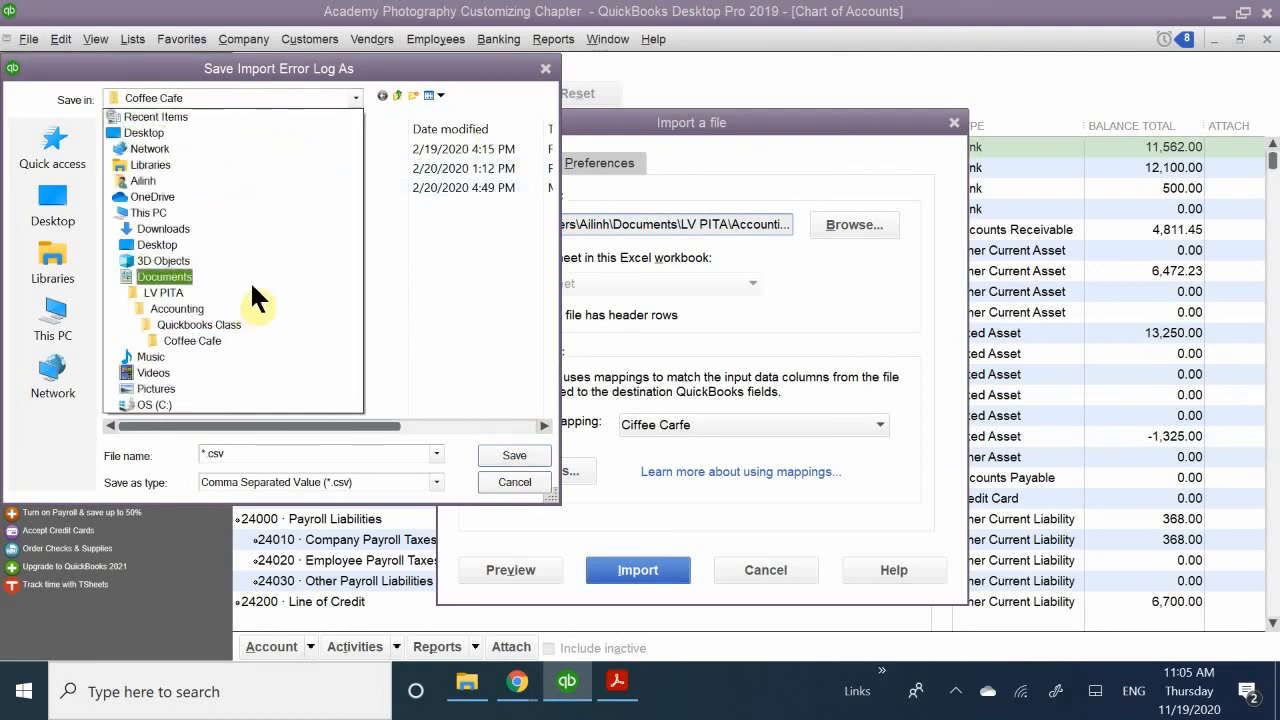
left_click(270, 326)
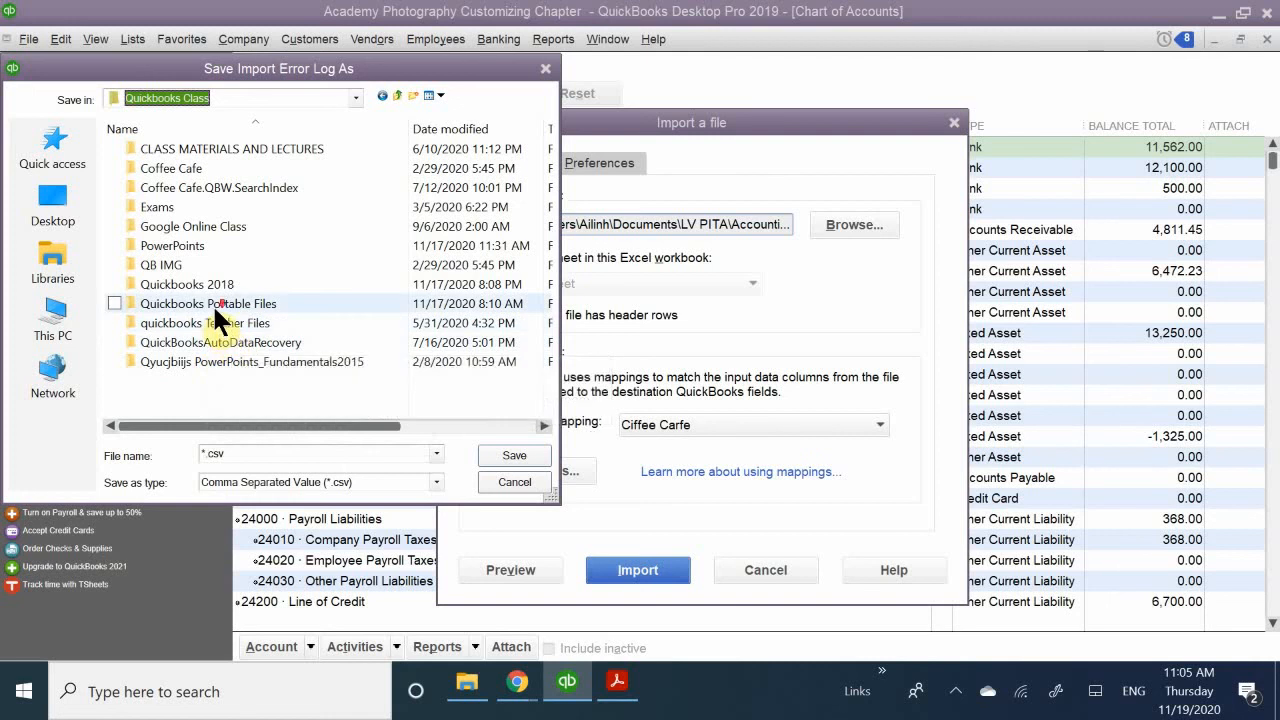
left_click(213, 305)
left_click(222, 301)
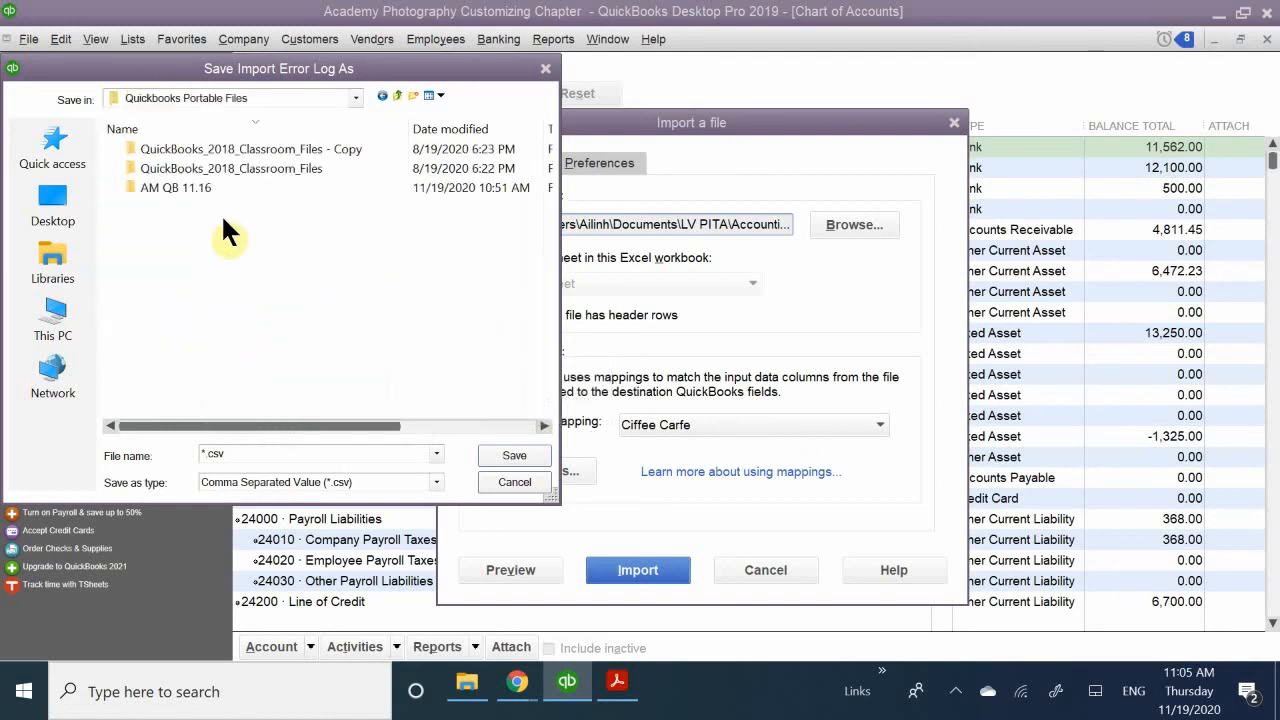
left_click(238, 189)
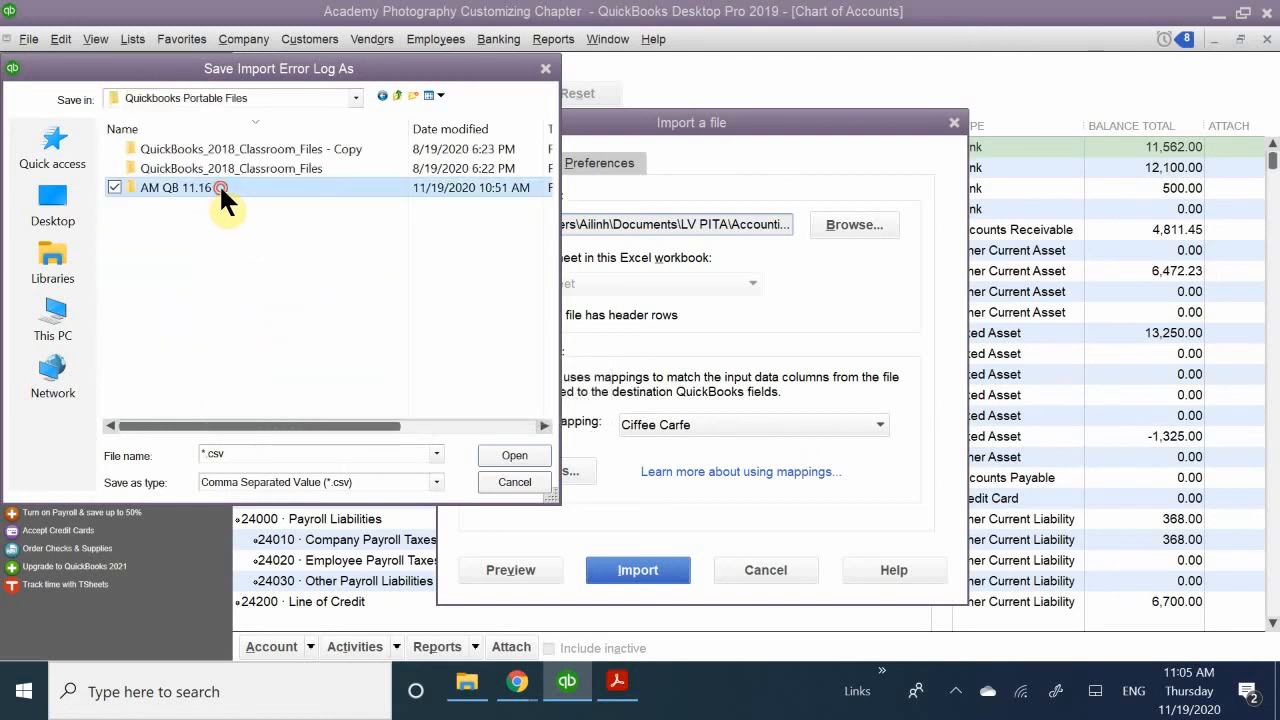
left_click(221, 189)
left_click(514, 455)
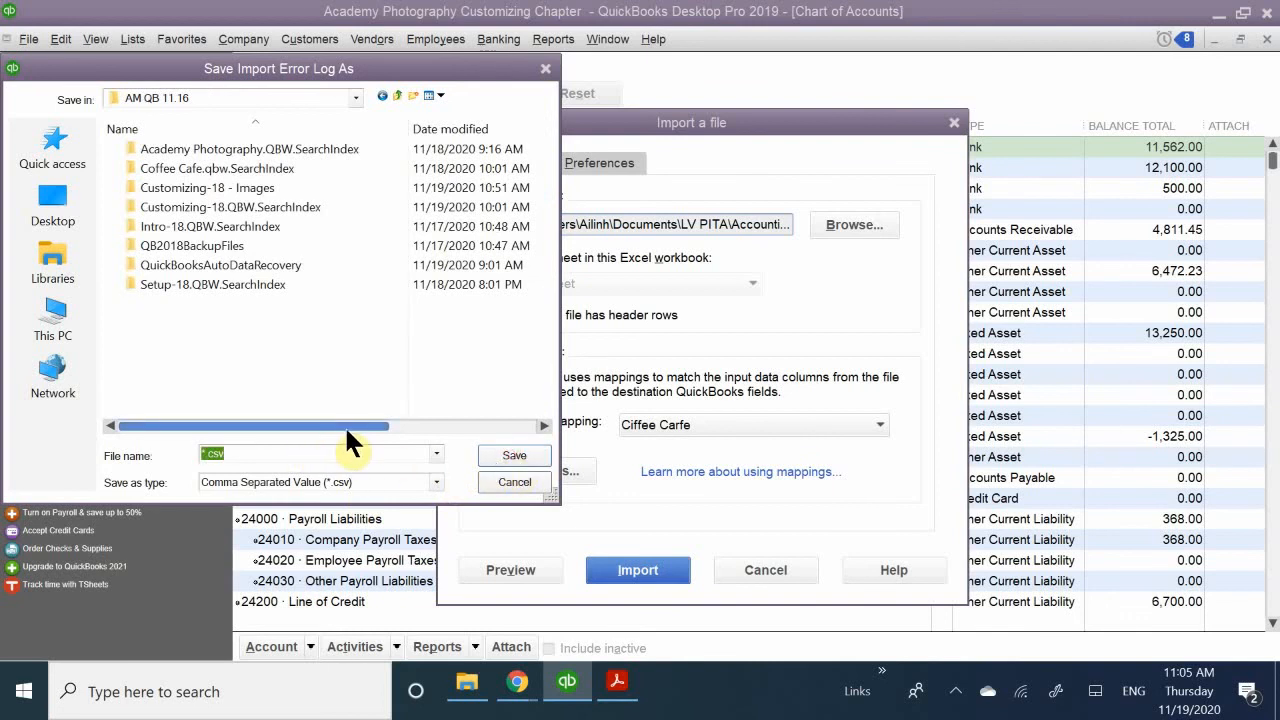
- Name the error log COA Coffee Cafe and save it as a CSV file
type("COA Coffee Cafe")
left_click(505, 455)
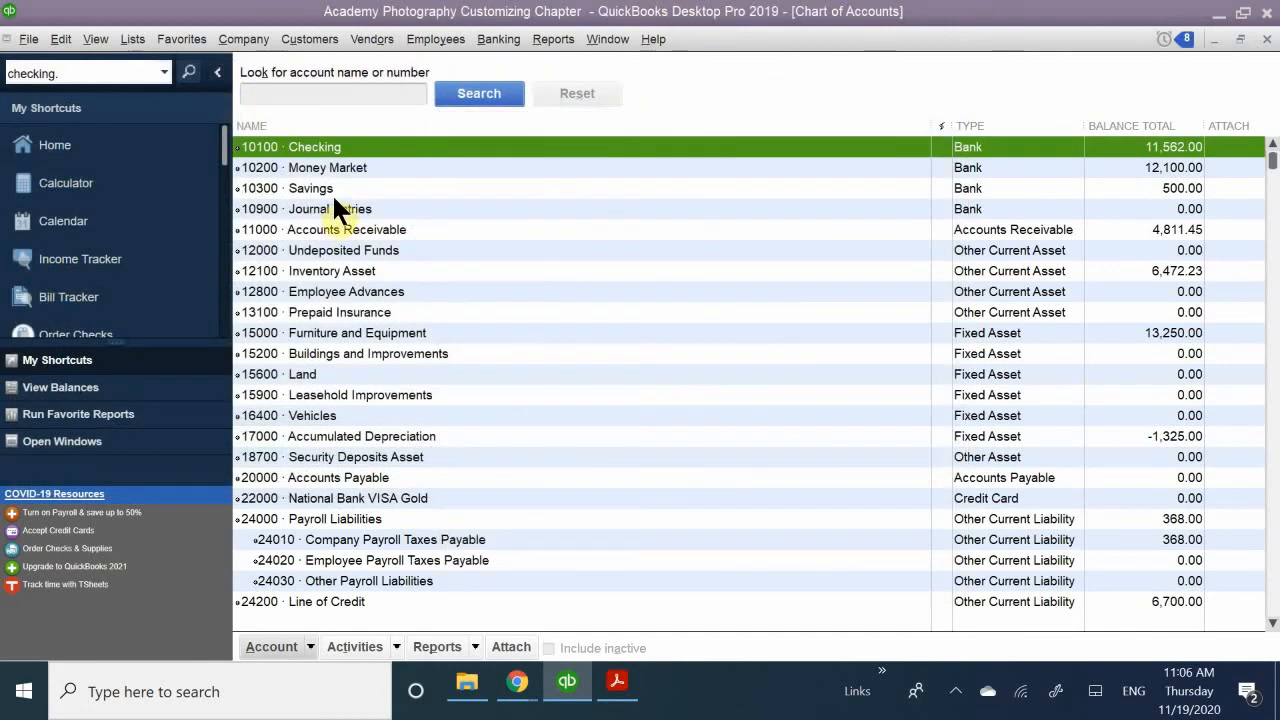
- Look through the chart of accounts for imported accounts and close the list
scroll(342, 200, "down", 2)
scroll(342, 203, "down", 9)
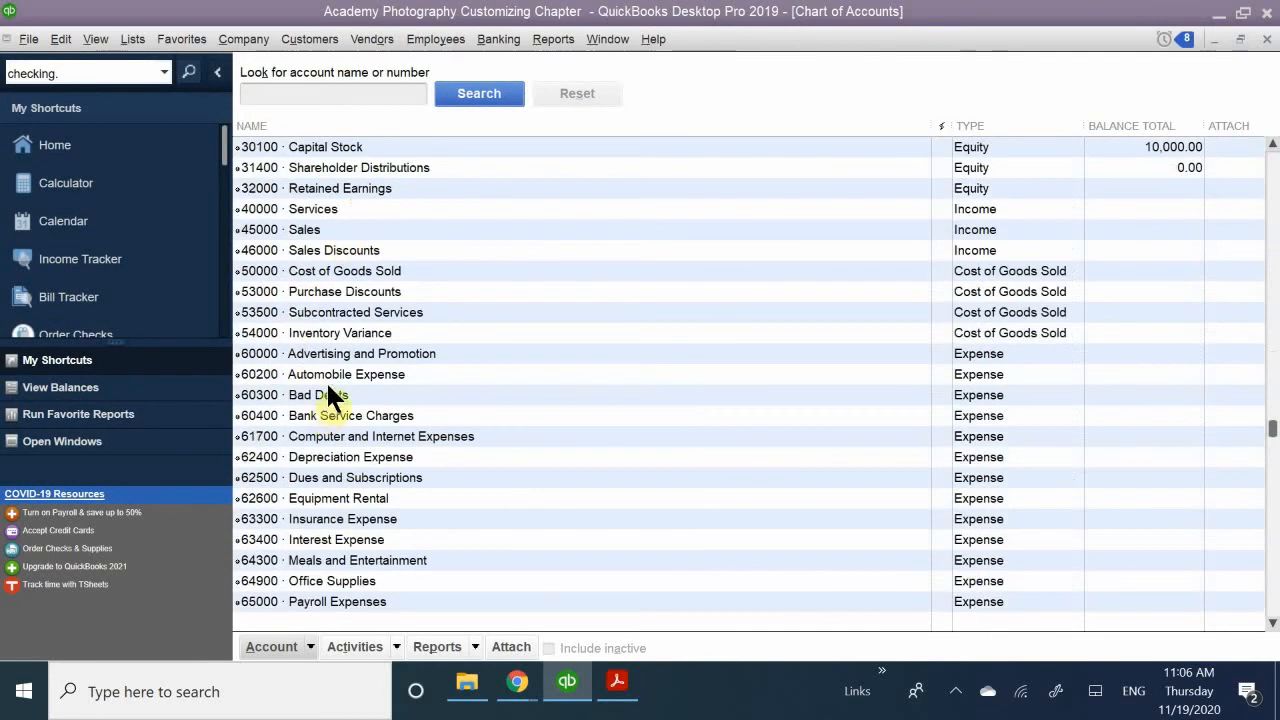
scroll(331, 394, "up", 7)
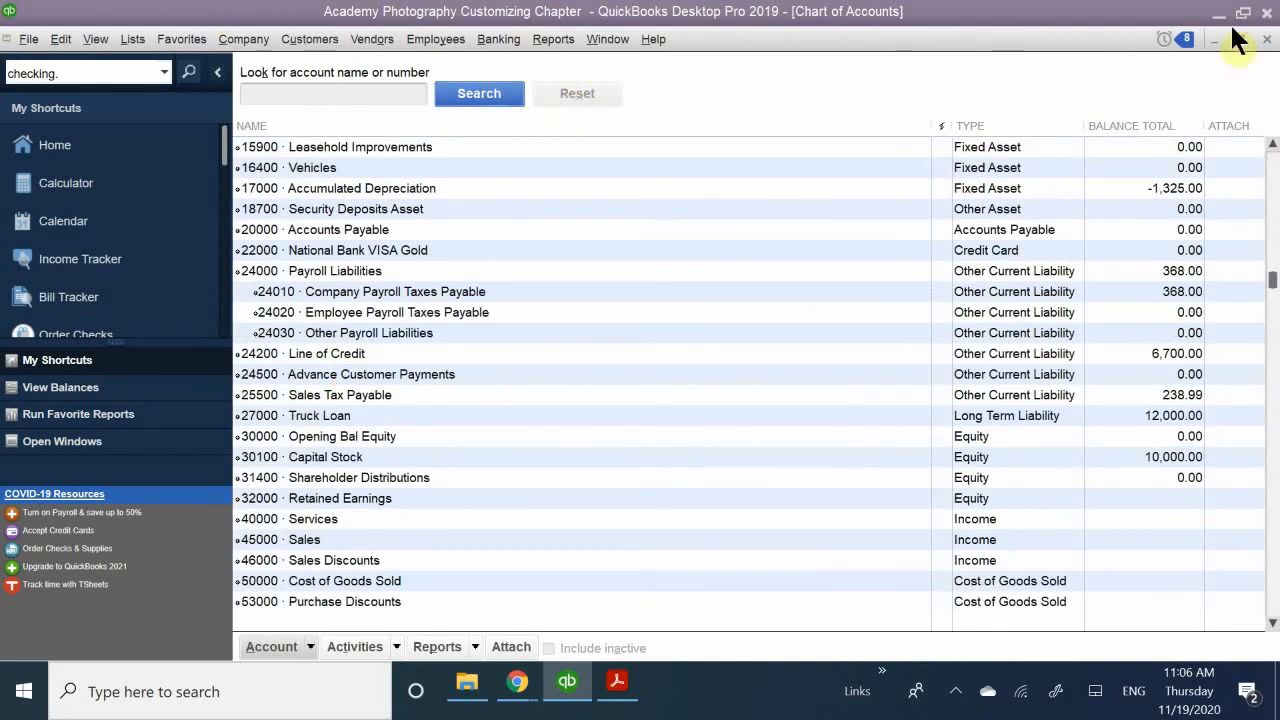
left_click(1267, 39)
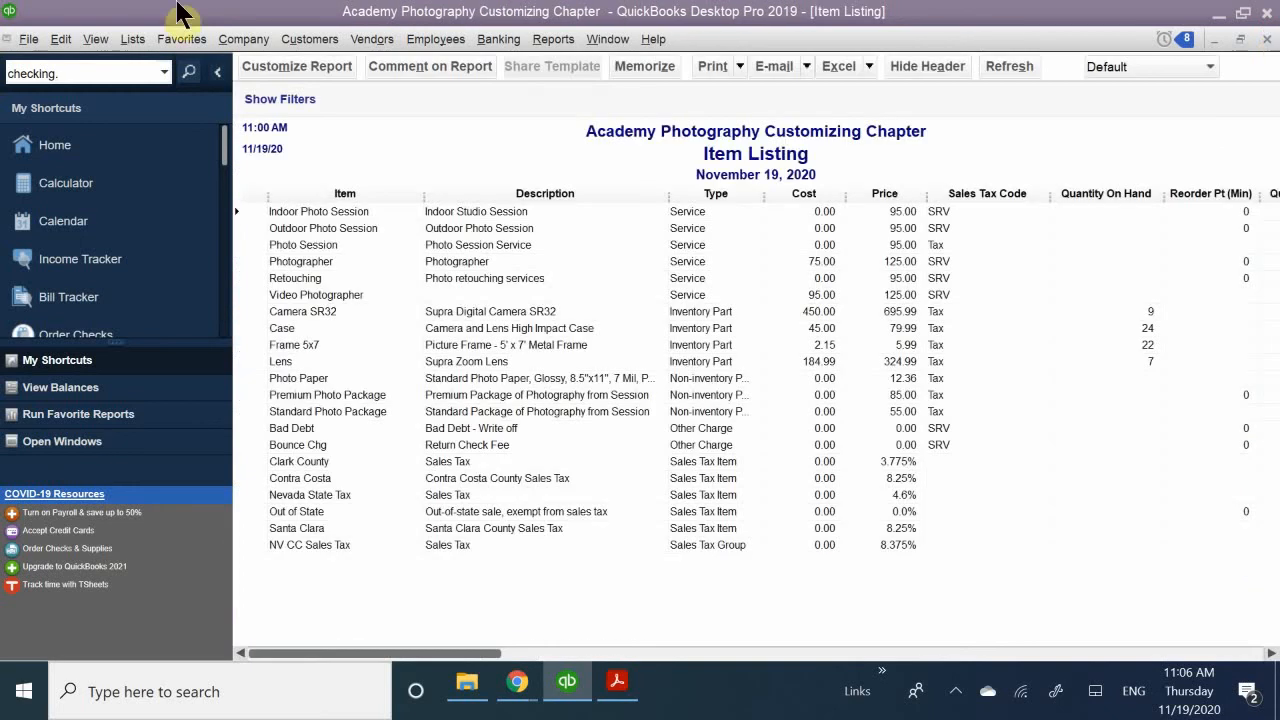
- Reopen the Chart of Accounts and examine its account numbers, names and types from the asset accounts through the non-posting accounts
left_click(96, 39)
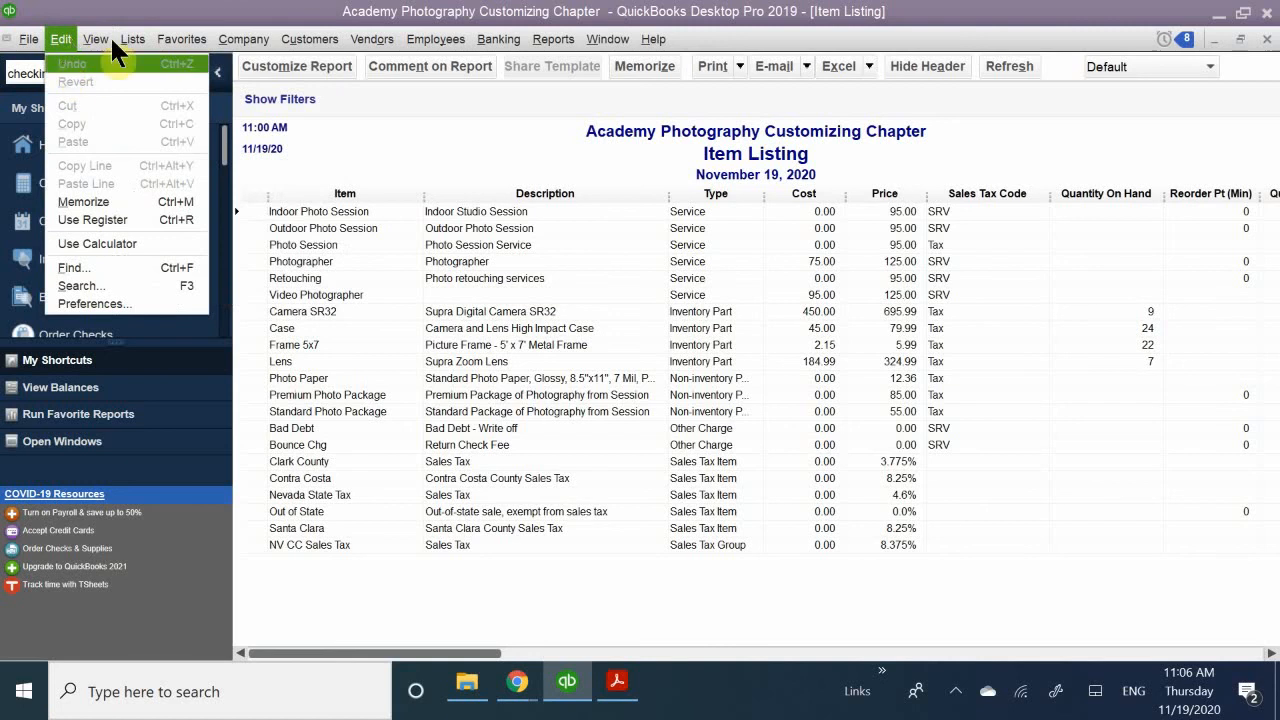
mouse_move(112, 32)
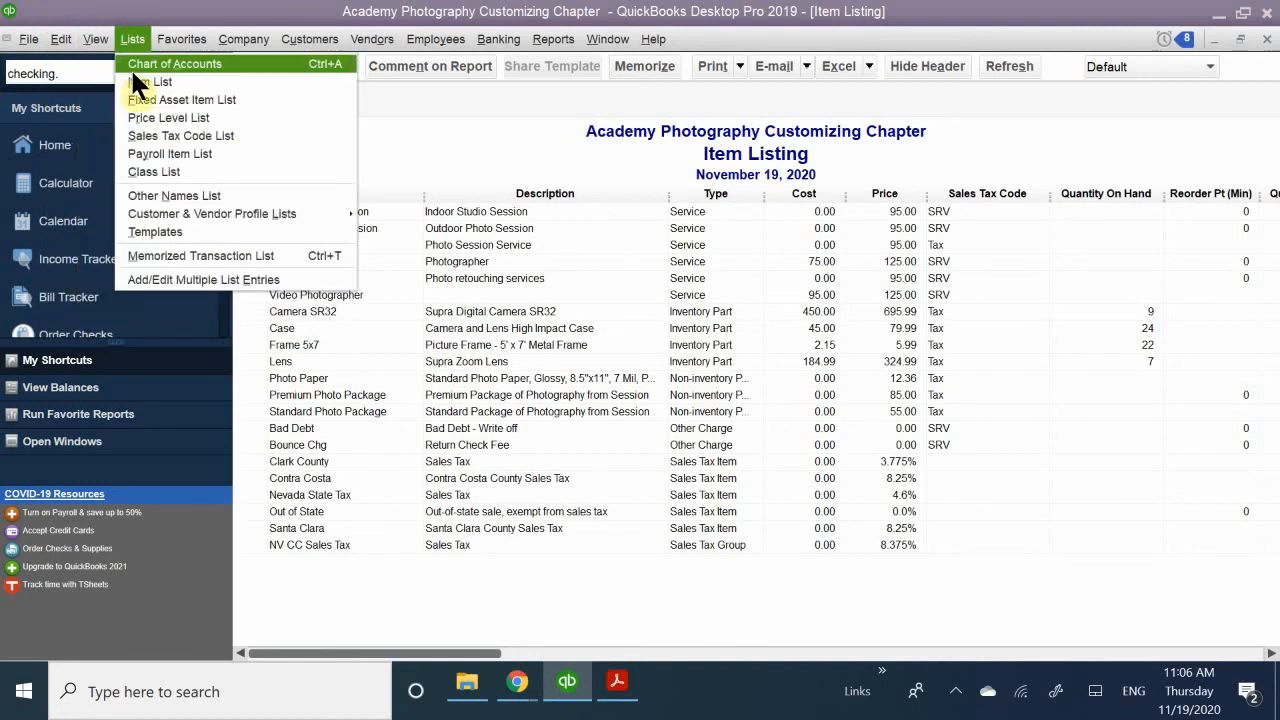
left_click(132, 65)
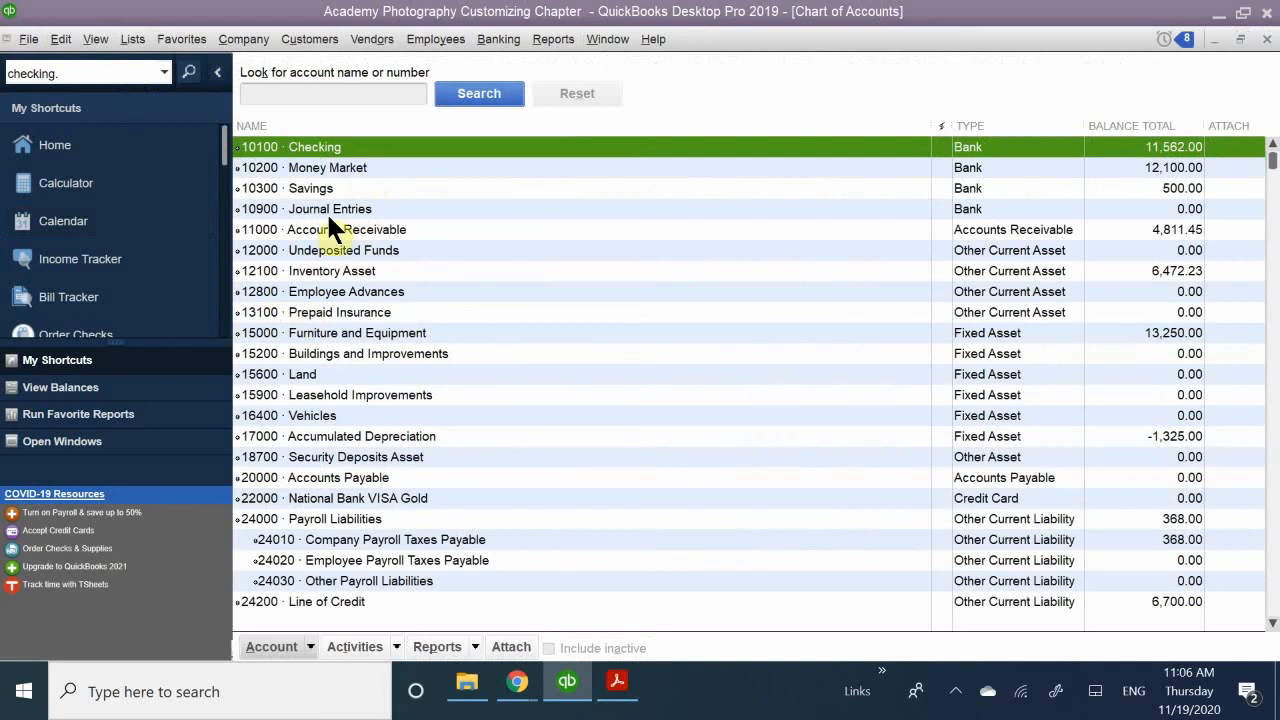
left_click(324, 250)
scroll(335, 262, "down", 11)
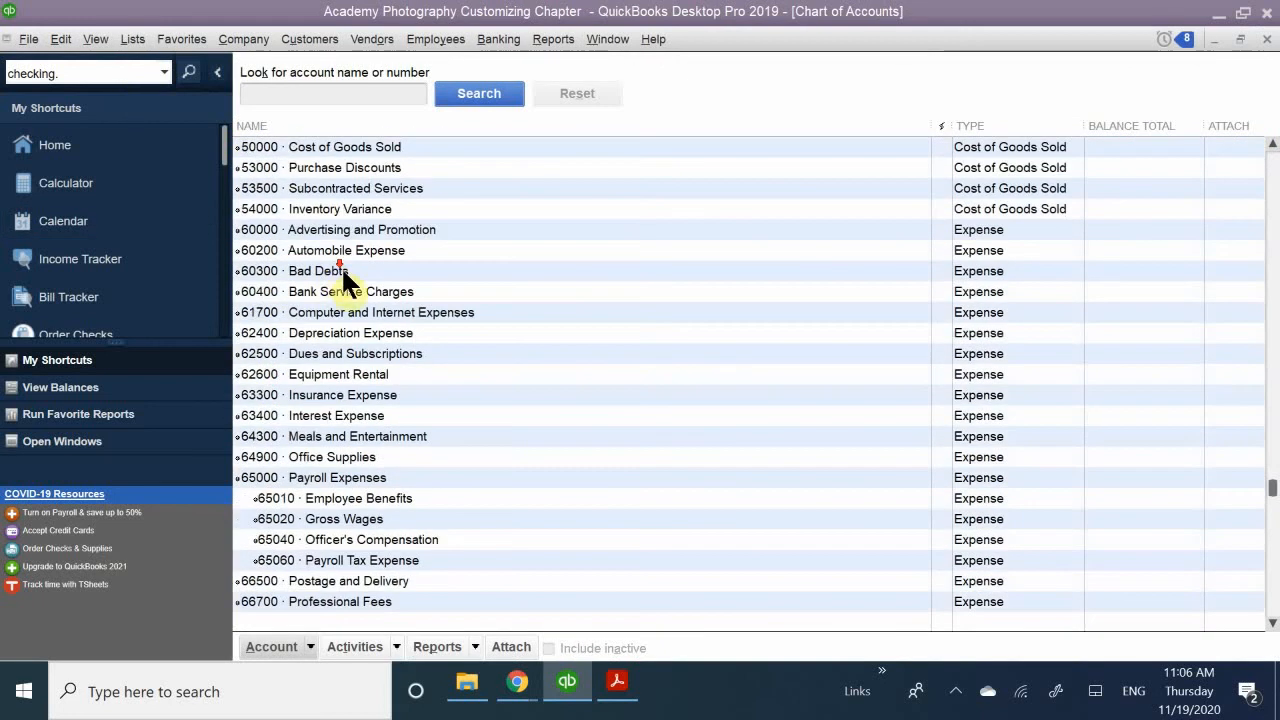
scroll(342, 272, "down", 4)
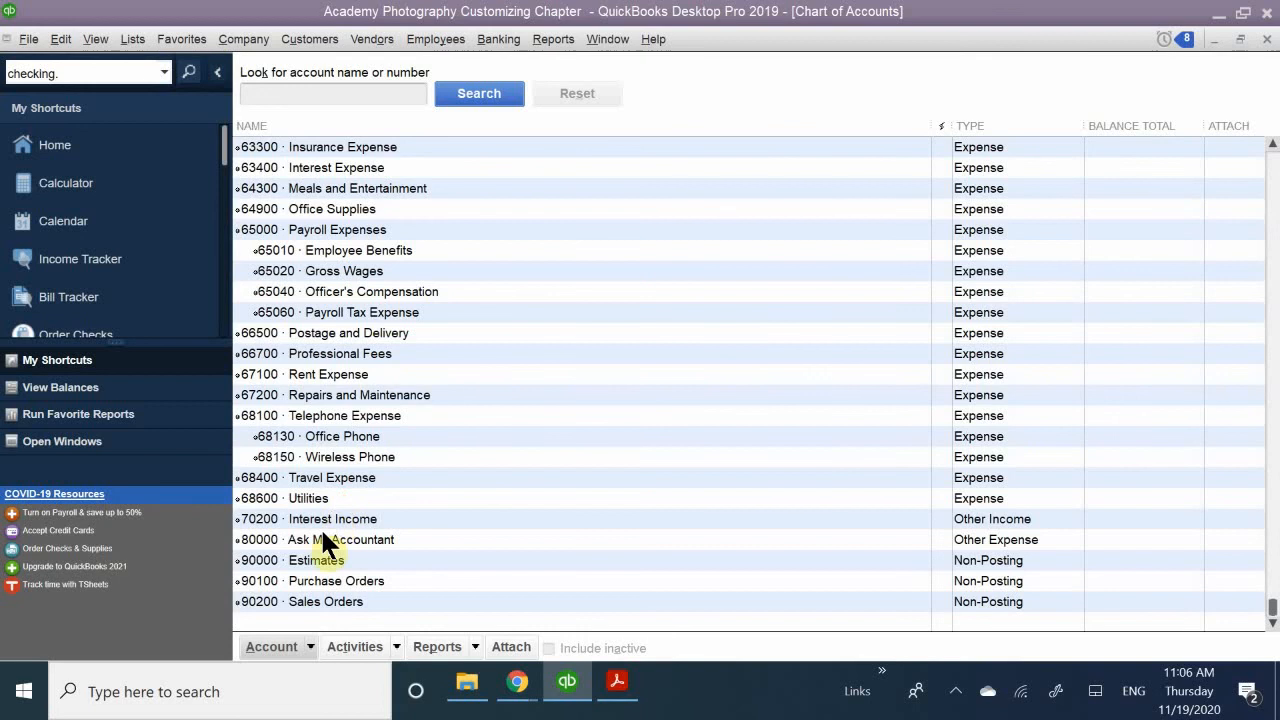
scroll(349, 560, "up", 3)
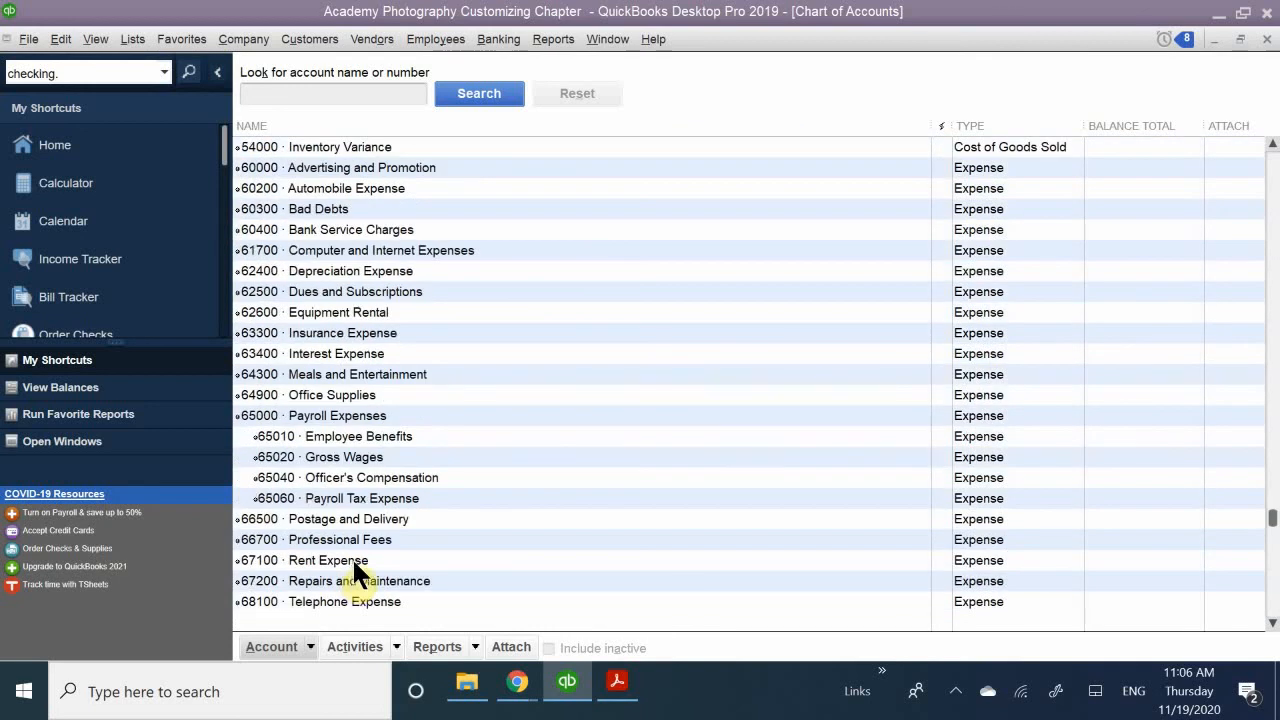
scroll(291, 565, "up", 5)
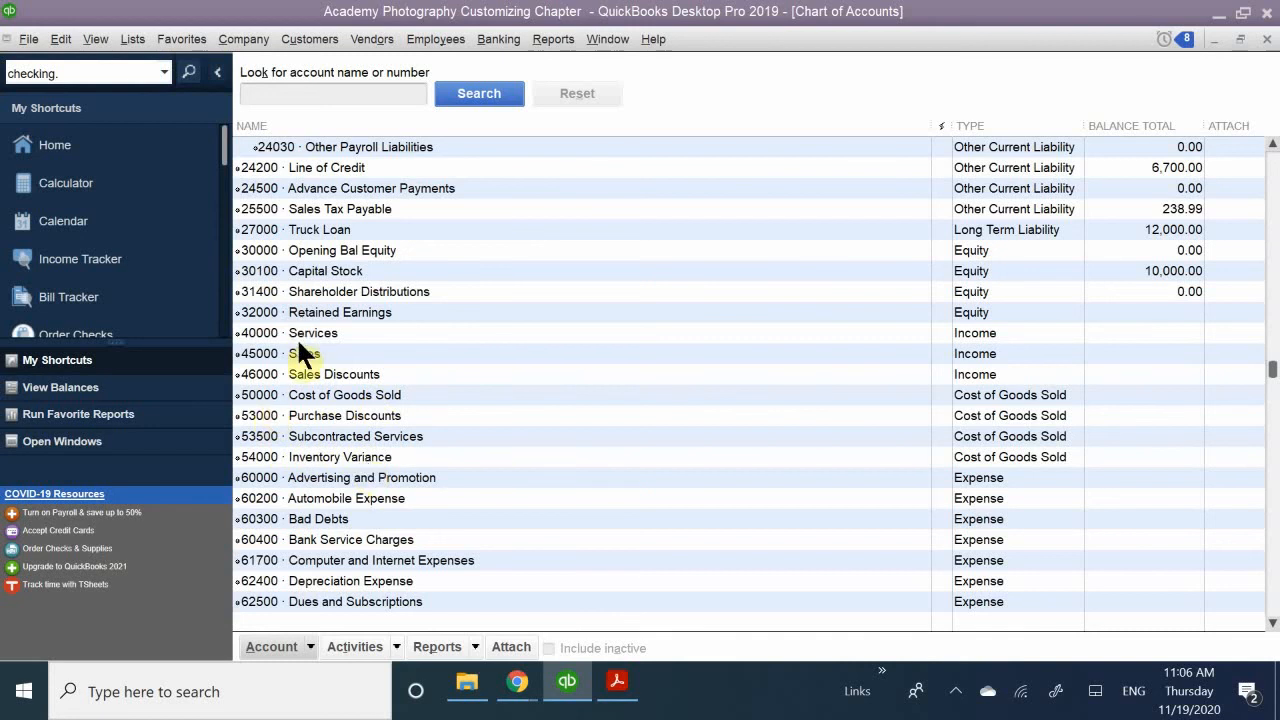
scroll(319, 393, "down", 1)
scroll(322, 405, "down", 4)
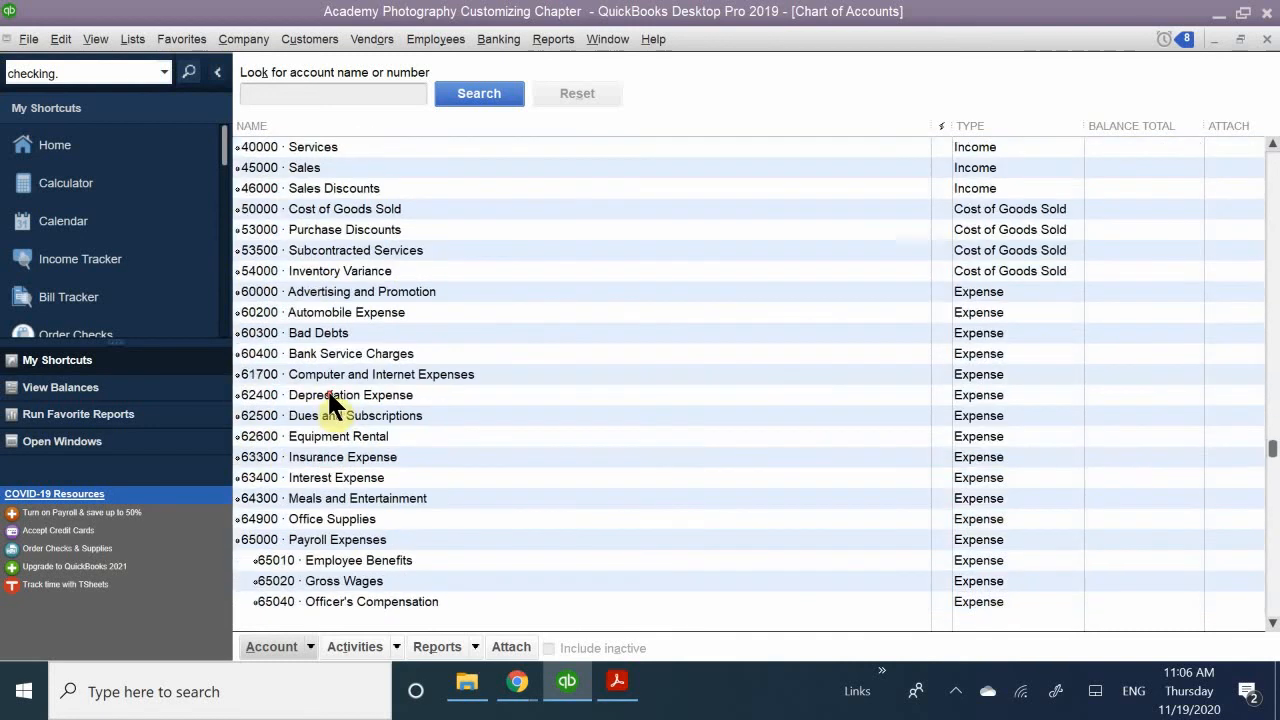
scroll(335, 408, "down", 3)
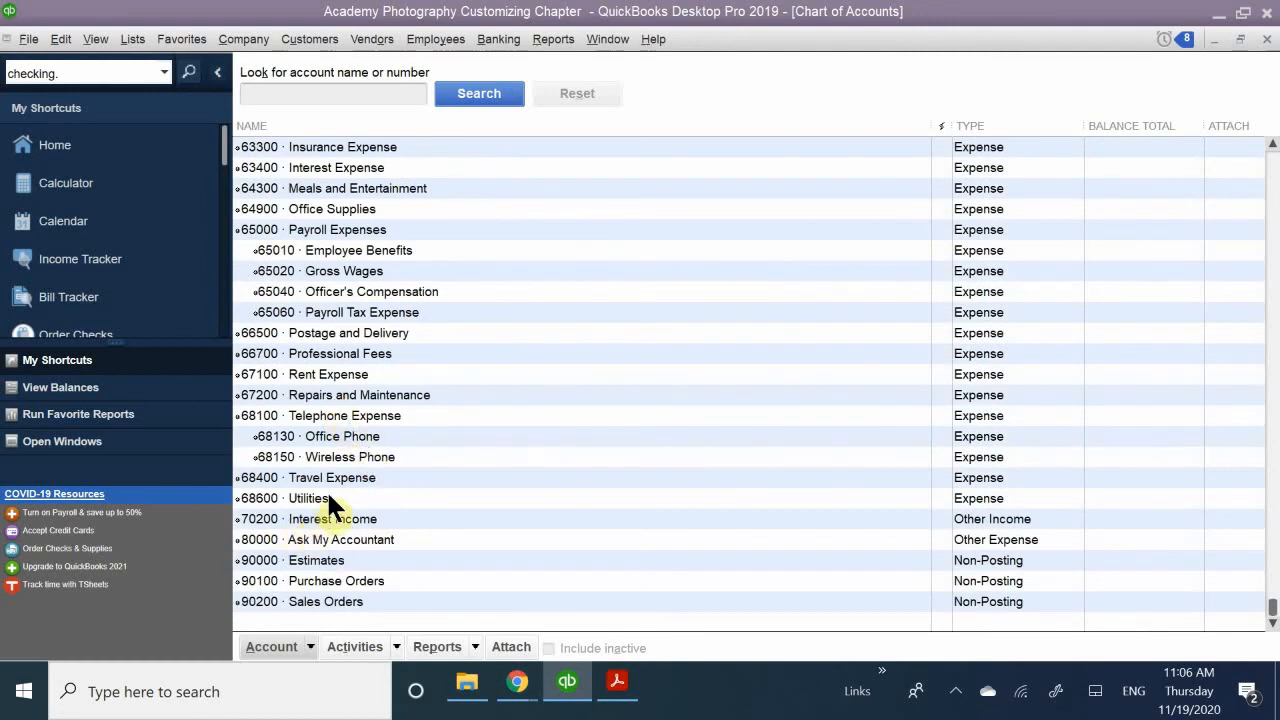
left_click(355, 478)
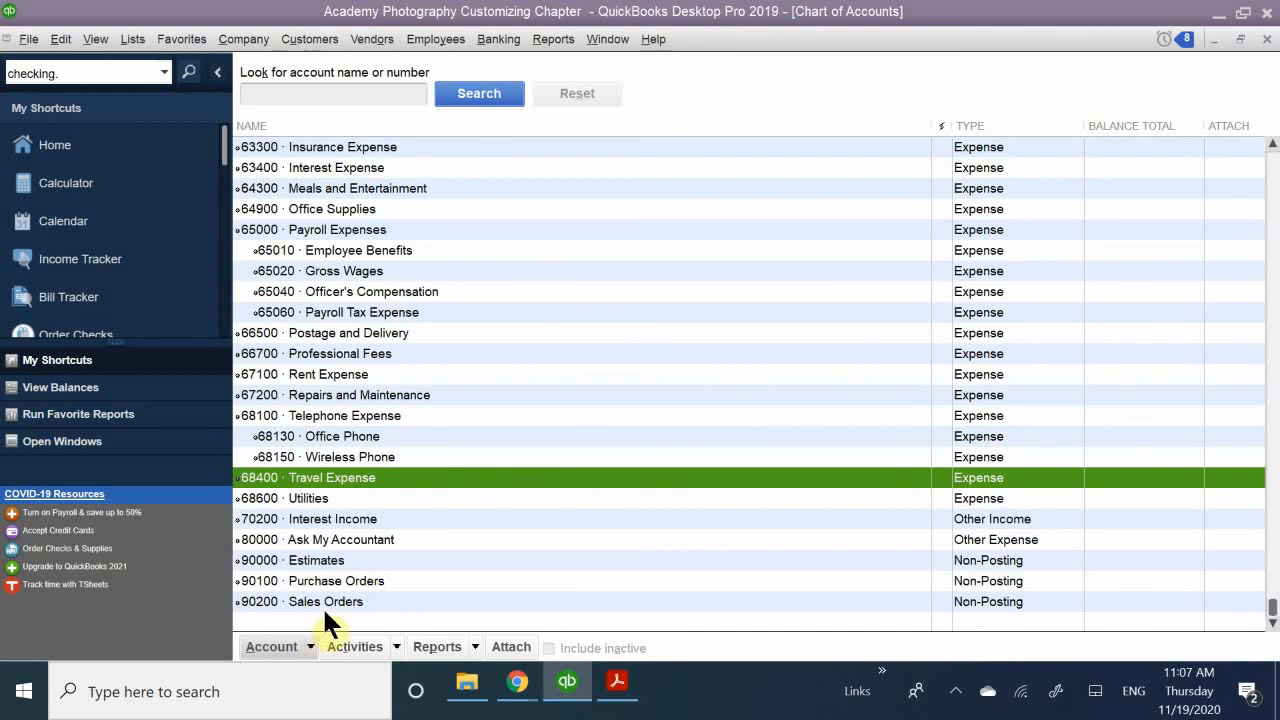
scroll(322, 606, "up", 15)
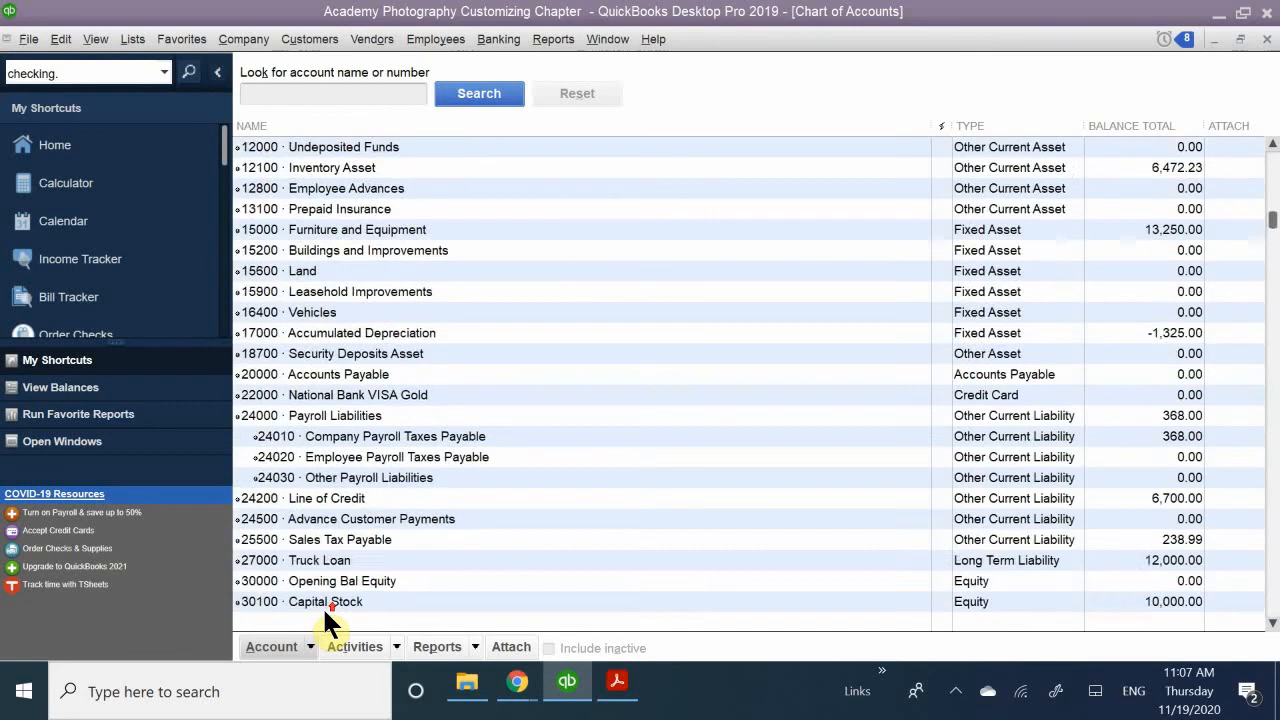
- Look through the chart of accounts from the bank accounts to the expense accounts, checking account numbers and types
left_click(303, 374)
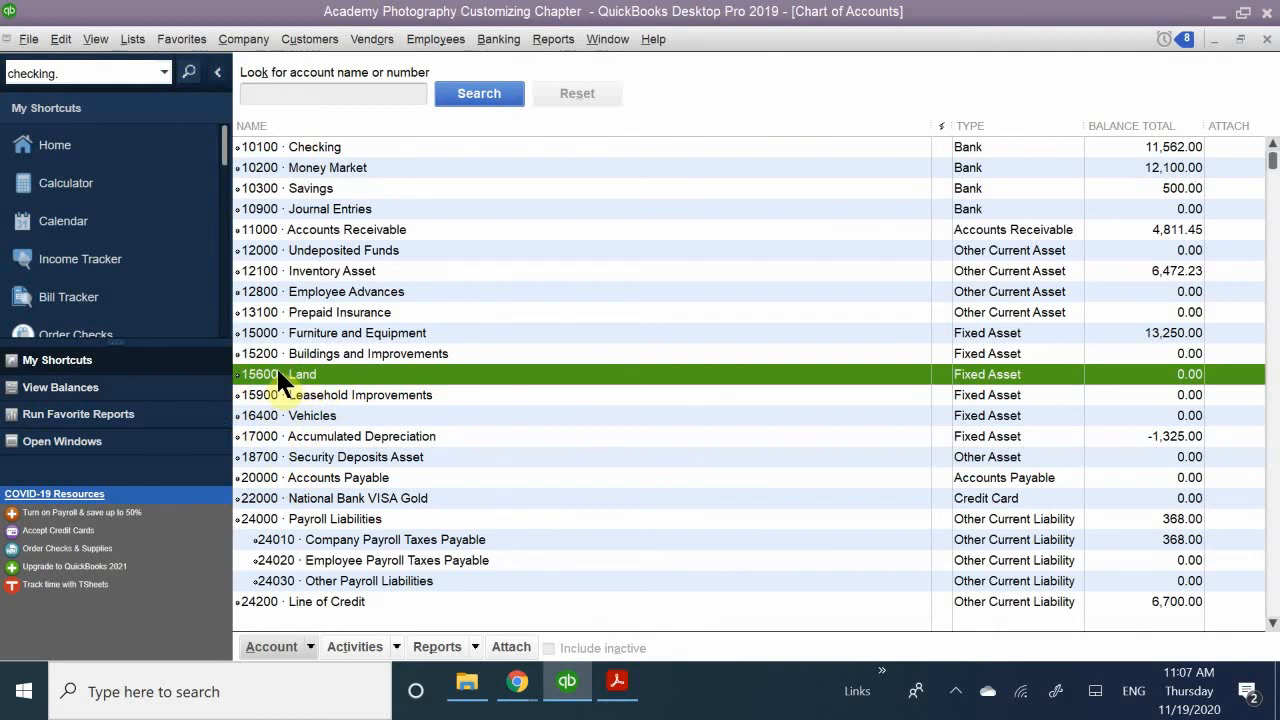
scroll(320, 440, "down", 15)
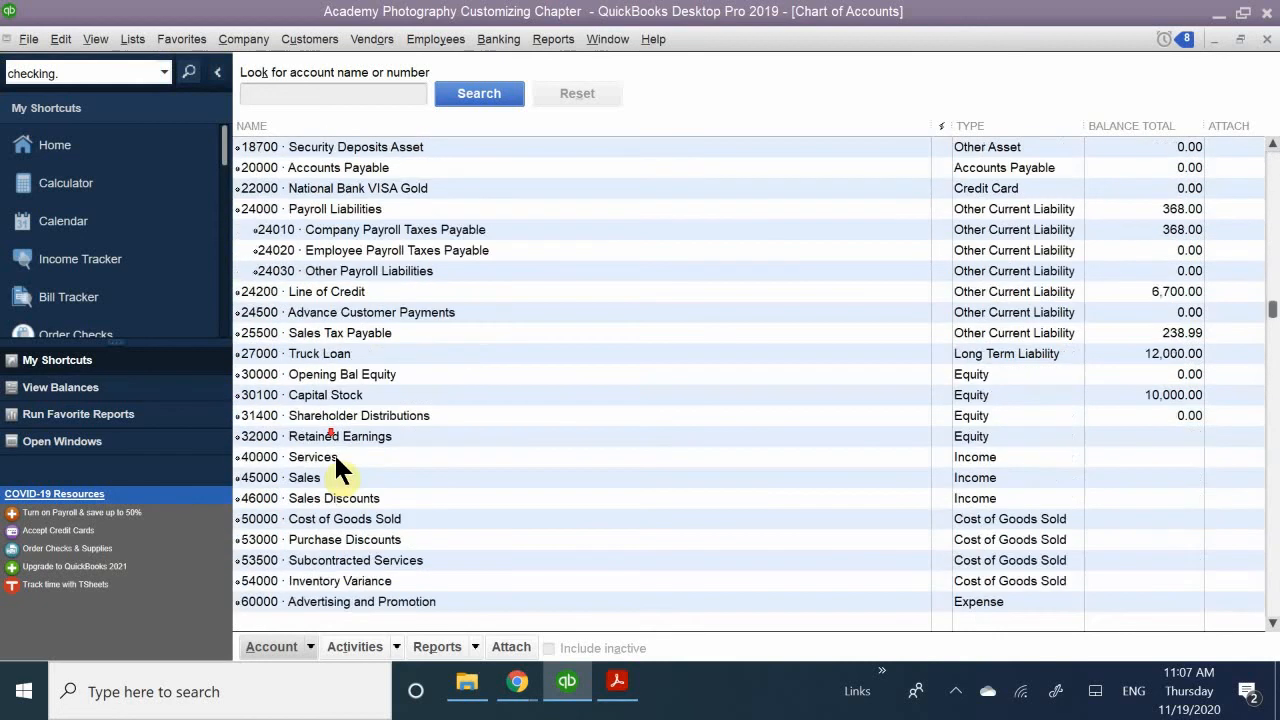
scroll(337, 515, "up", 15)
scroll(340, 510, "up", 2)
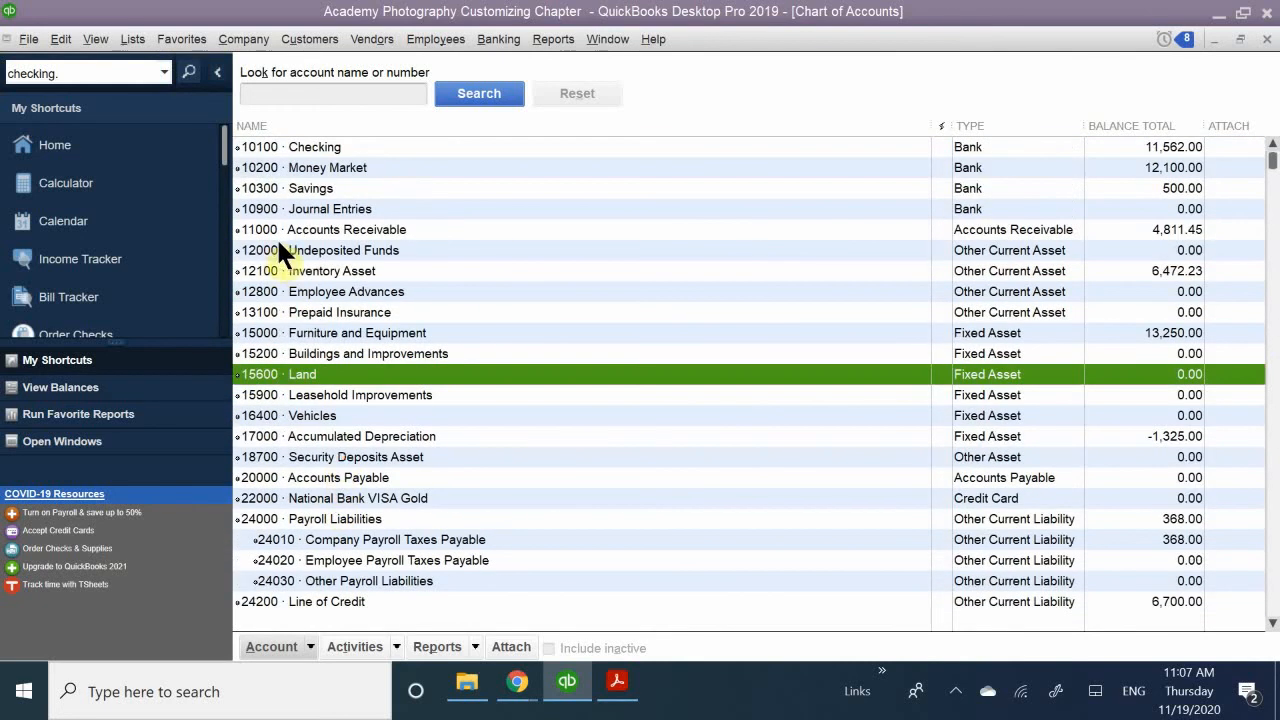
scroll(350, 436, "down", 8)
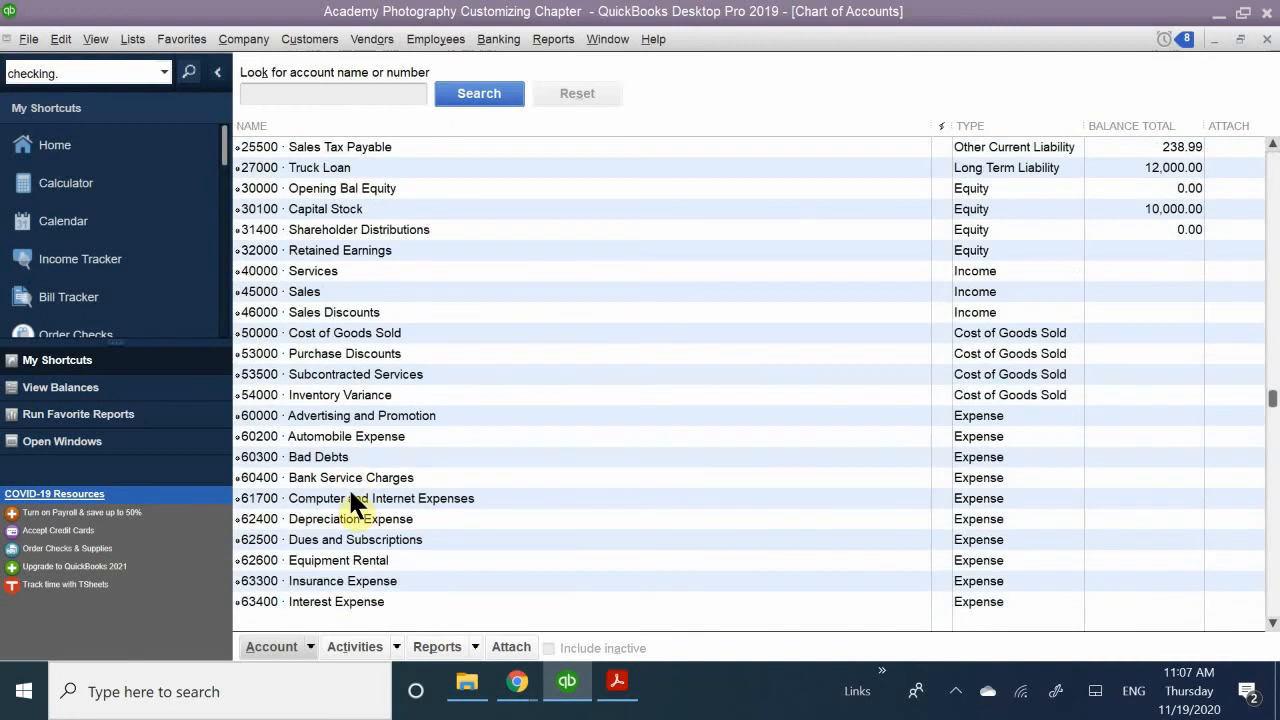
scroll(345, 495, "down", 1)
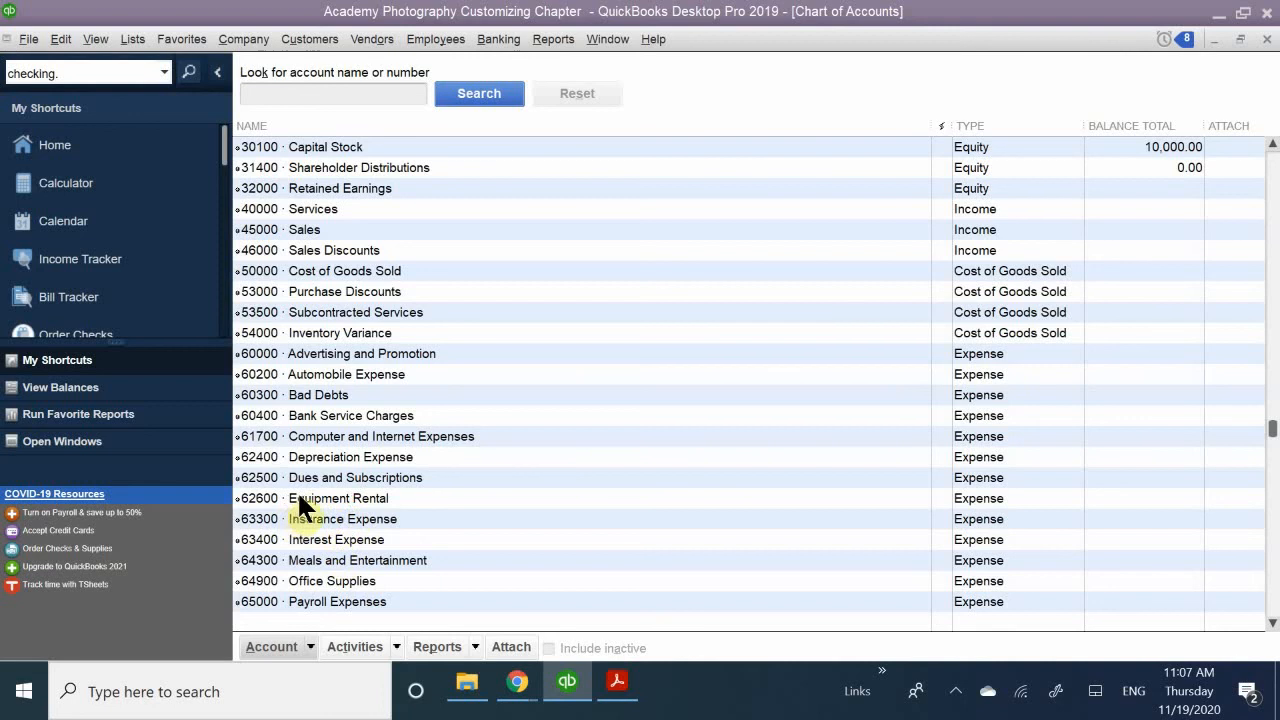
- Try to import Coffee Cafe COA errors.csv into the chart of accounts with the Ciffee Carfe mapping, and cancel saving the error log
left_click(308, 645)
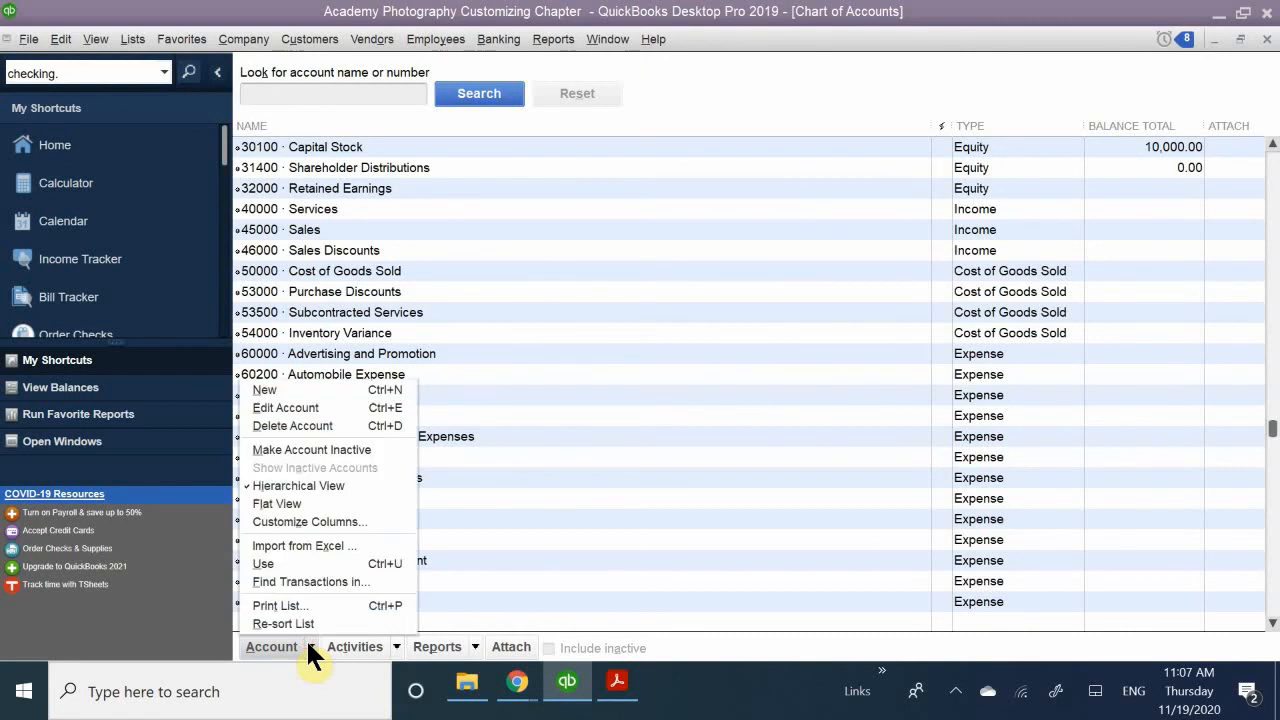
left_click(343, 545)
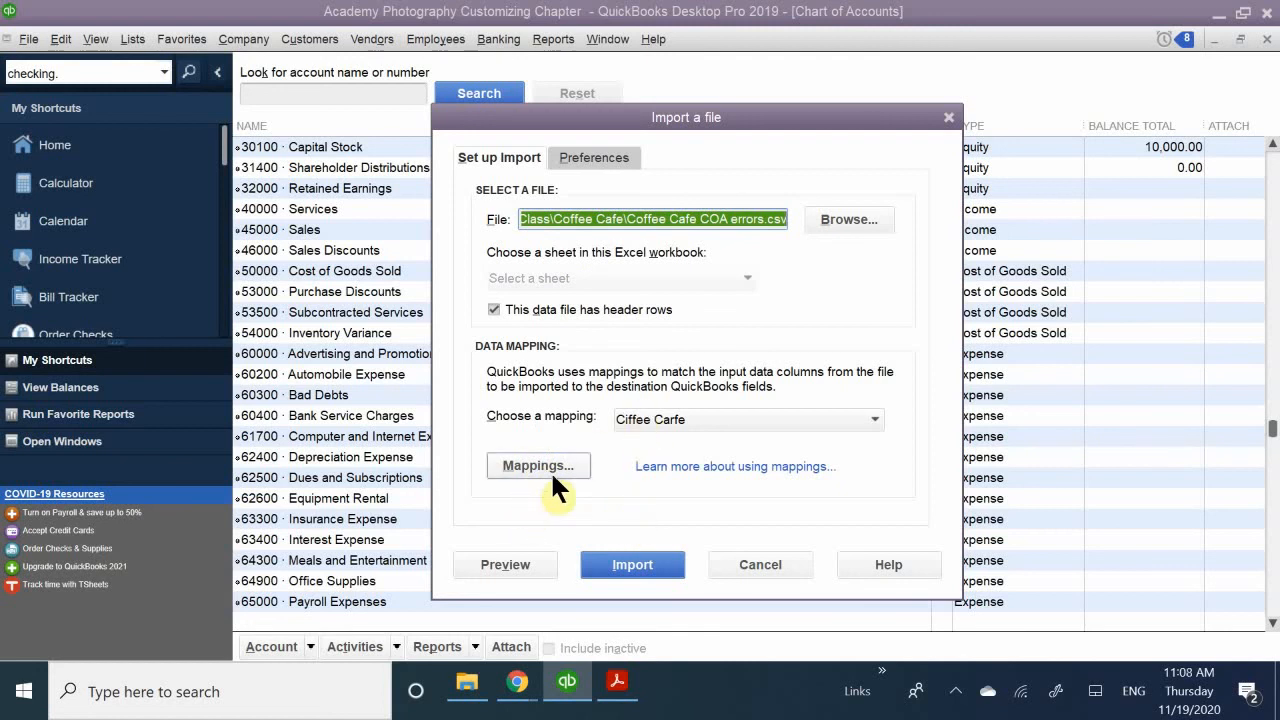
left_click(632, 566)
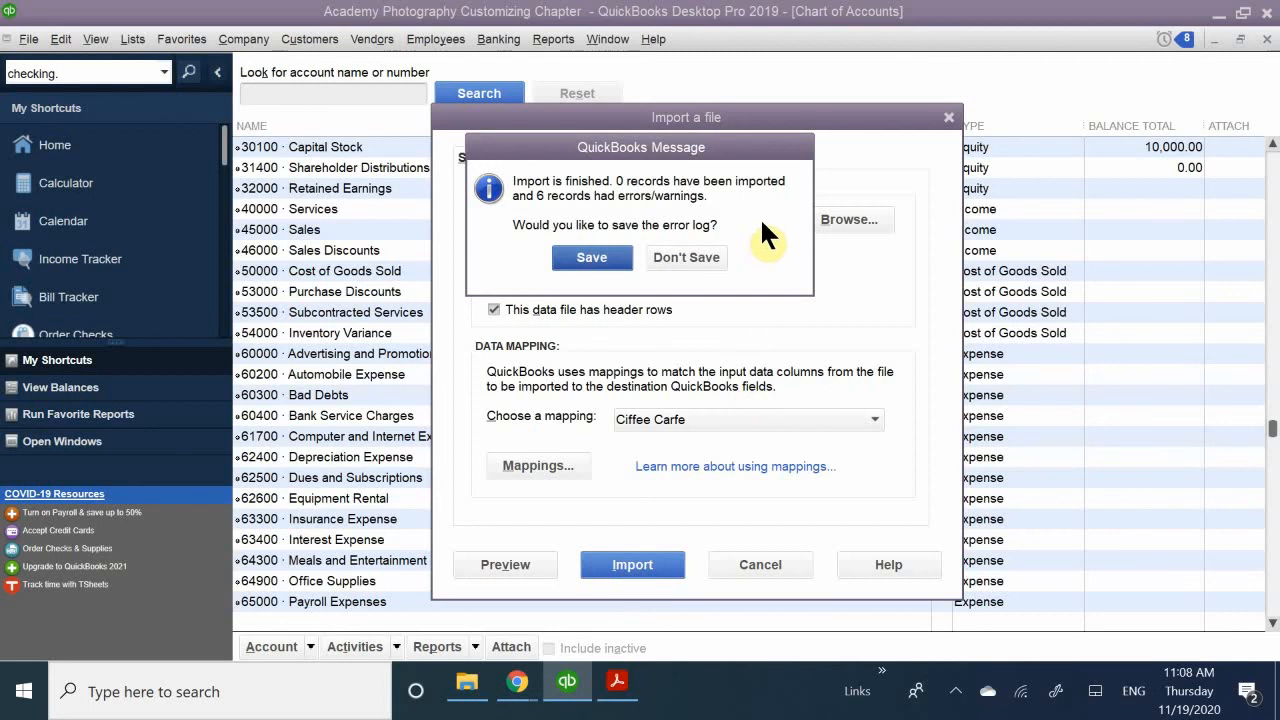
left_click(585, 262)
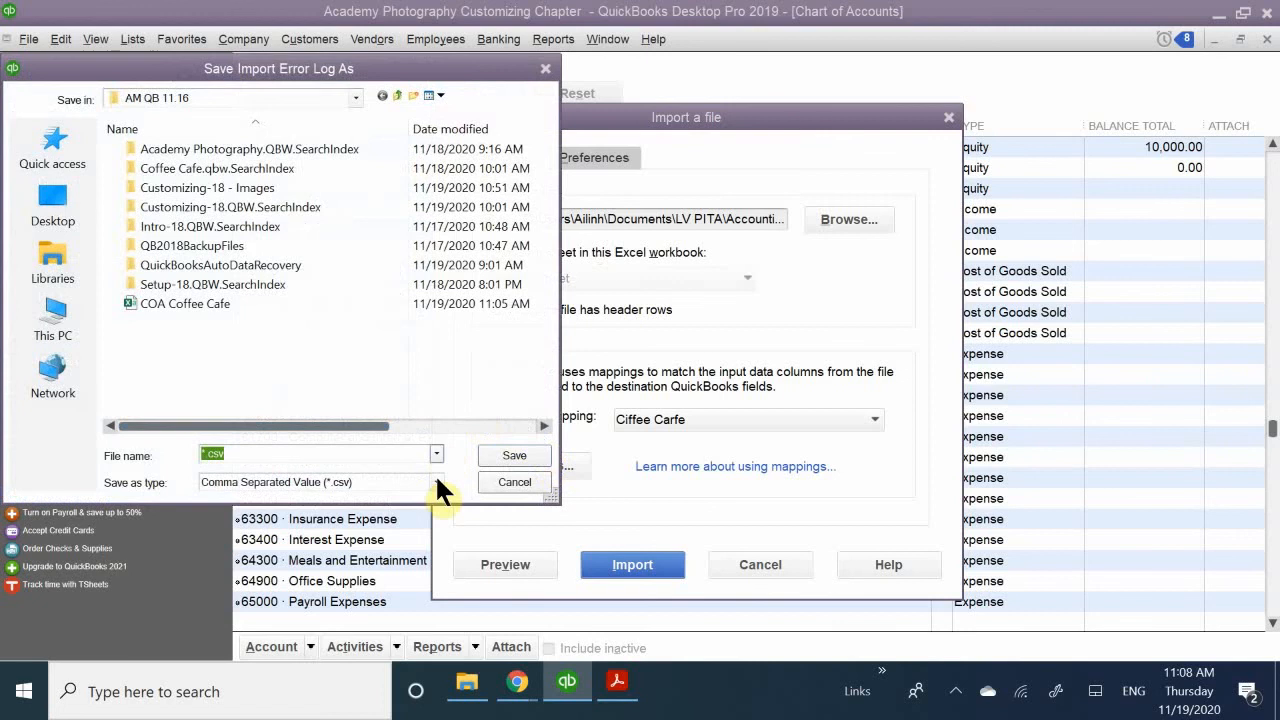
left_click(514, 482)
scroll(545, 440, "up", 3)
scroll(548, 455, "up", 5)
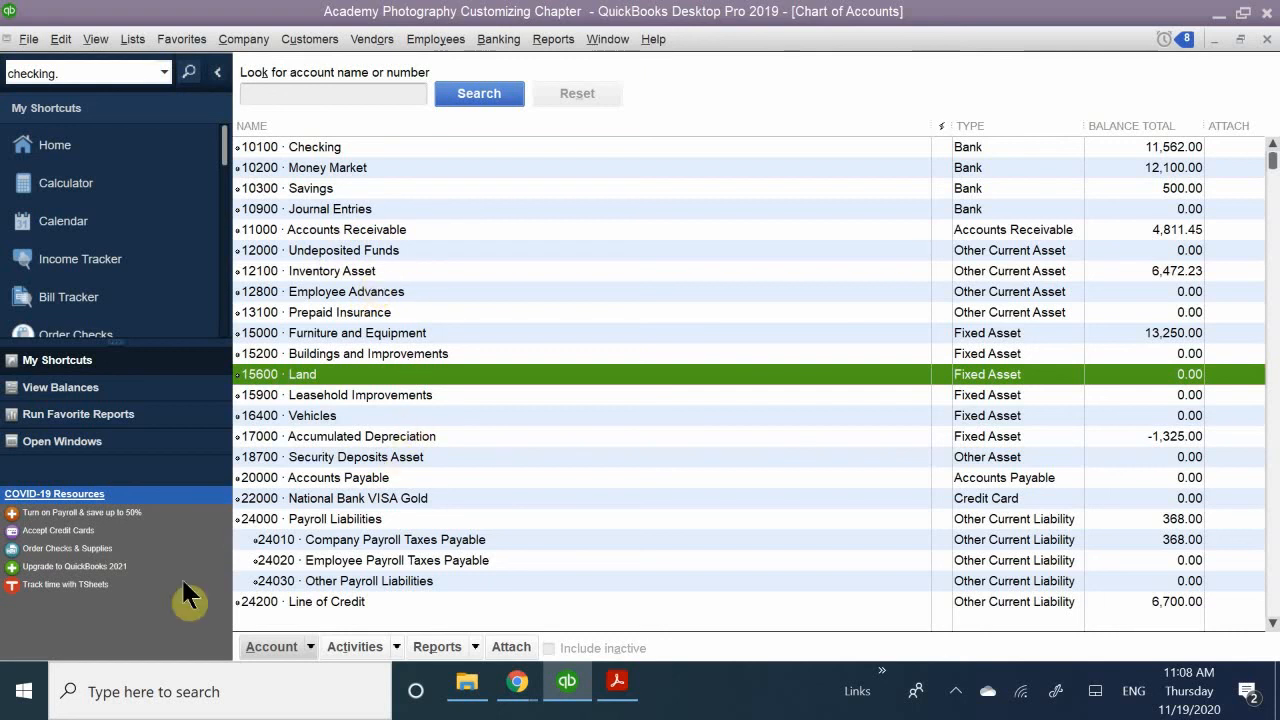
- Run the import of Coffee Cafe COA errors.csv again with the Ciffee Carfe mapping, without saving the error log
left_click(270, 647)
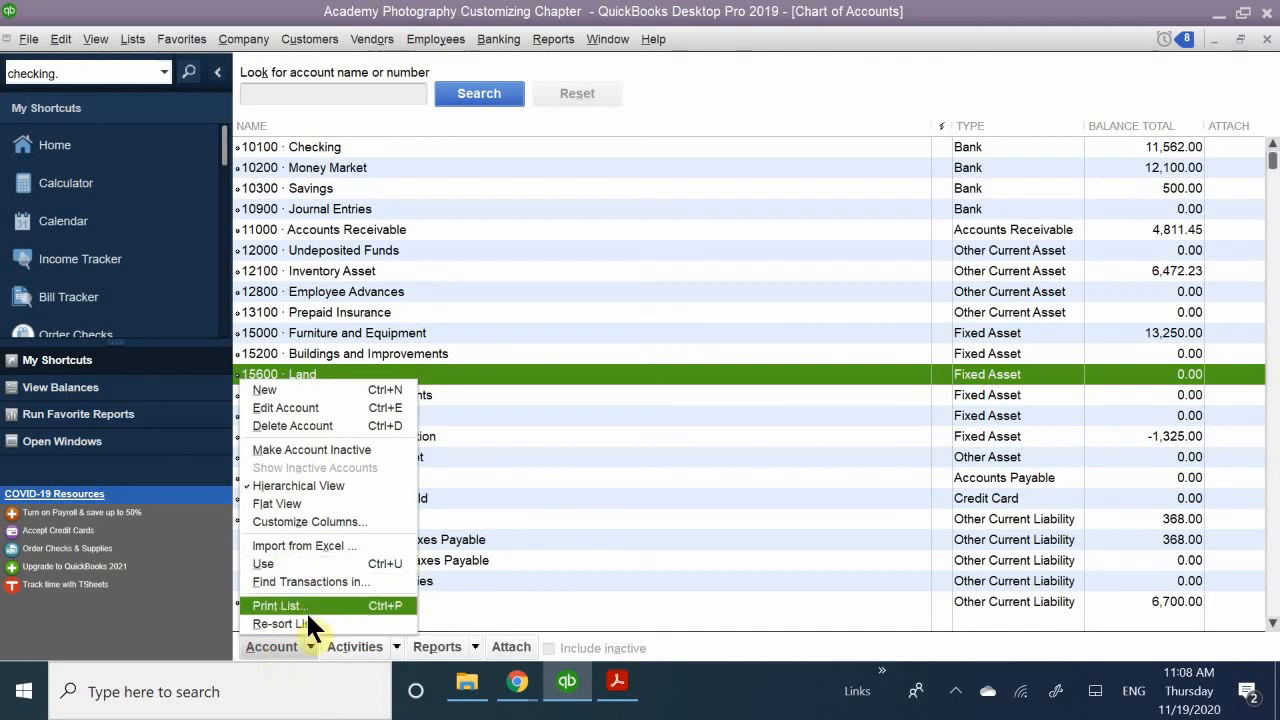
left_click(290, 545)
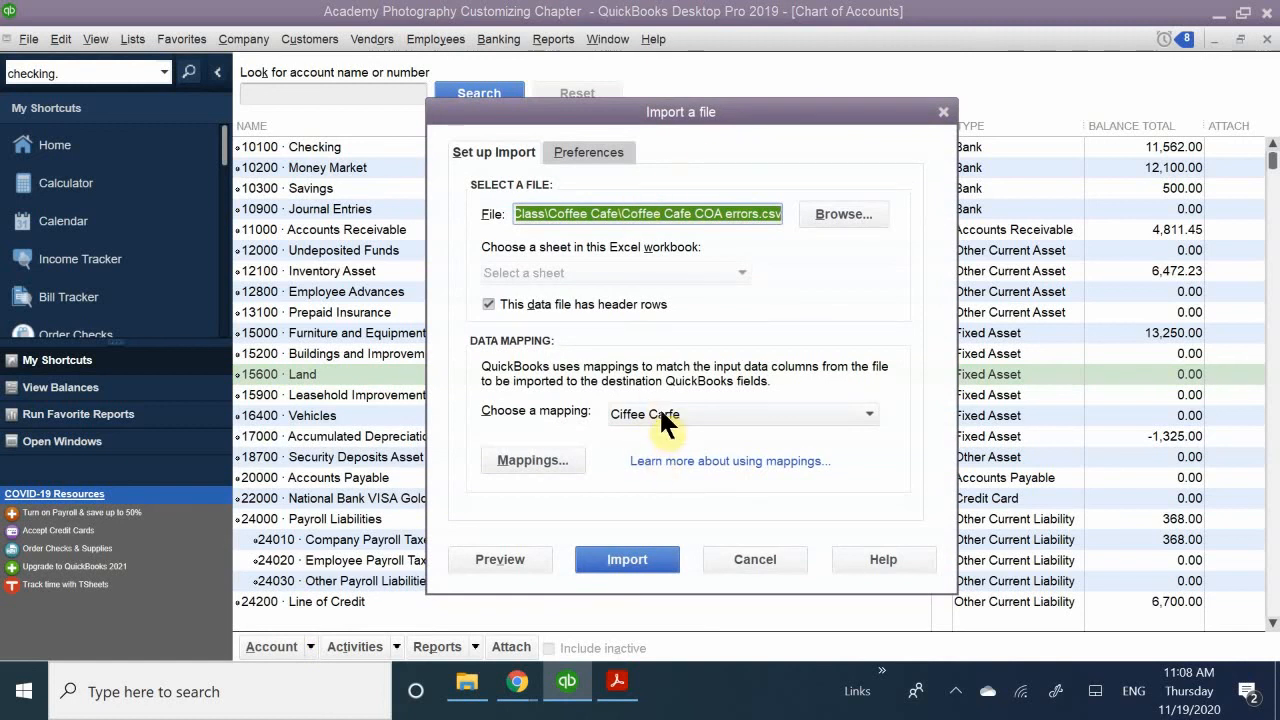
left_click(630, 560)
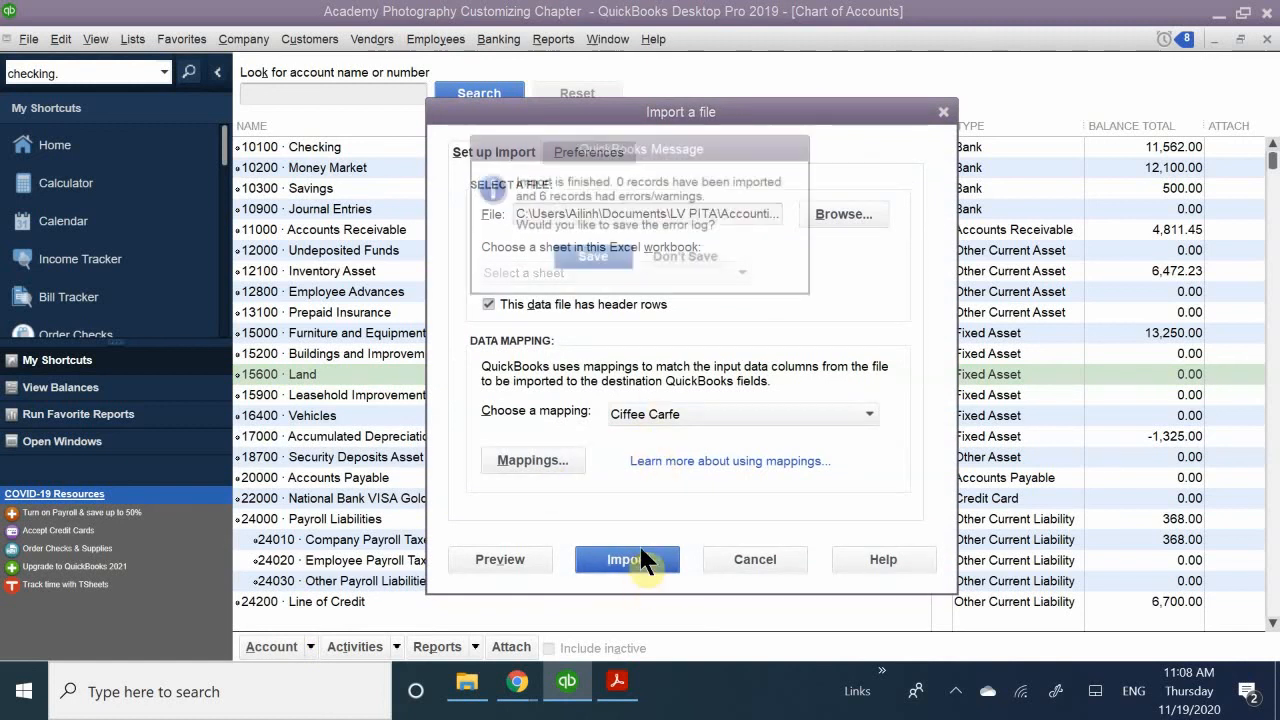
left_click(690, 256)
- Review the chart of accounts after the import, from the bank accounts down to the payroll expense subaccounts
mouse_move(630, 695)
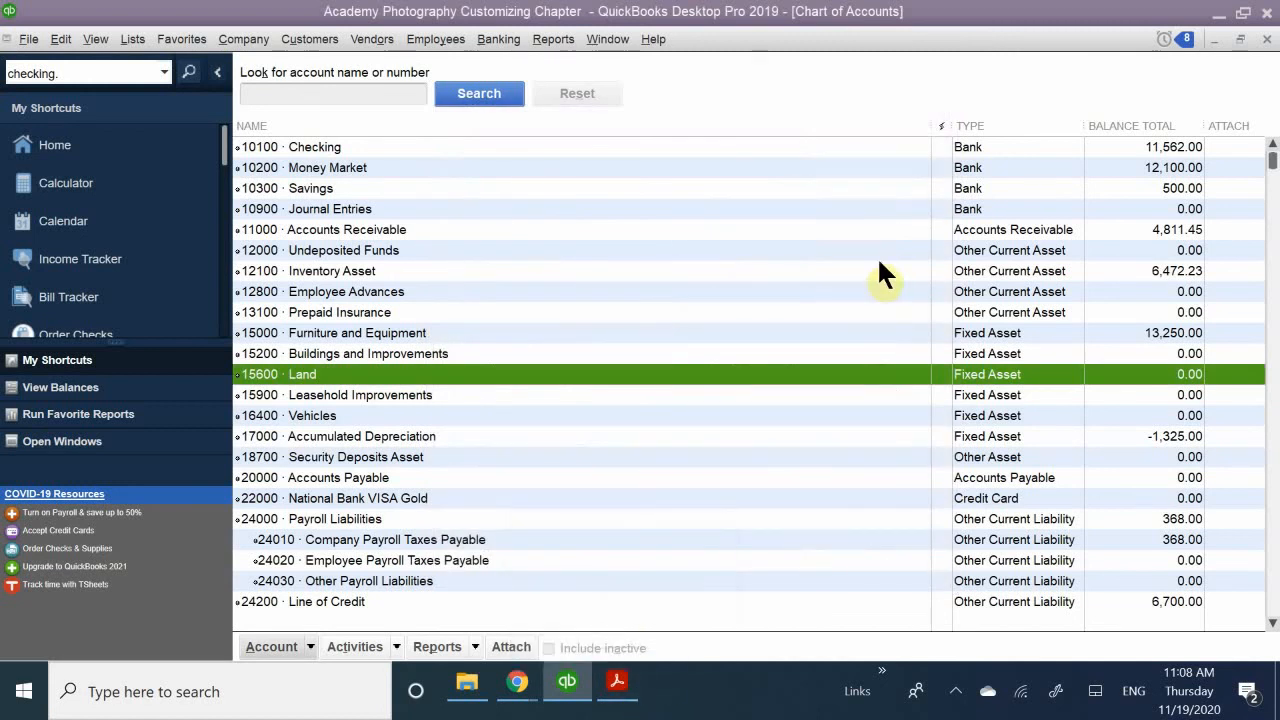
scroll(880, 260, "down", 15)
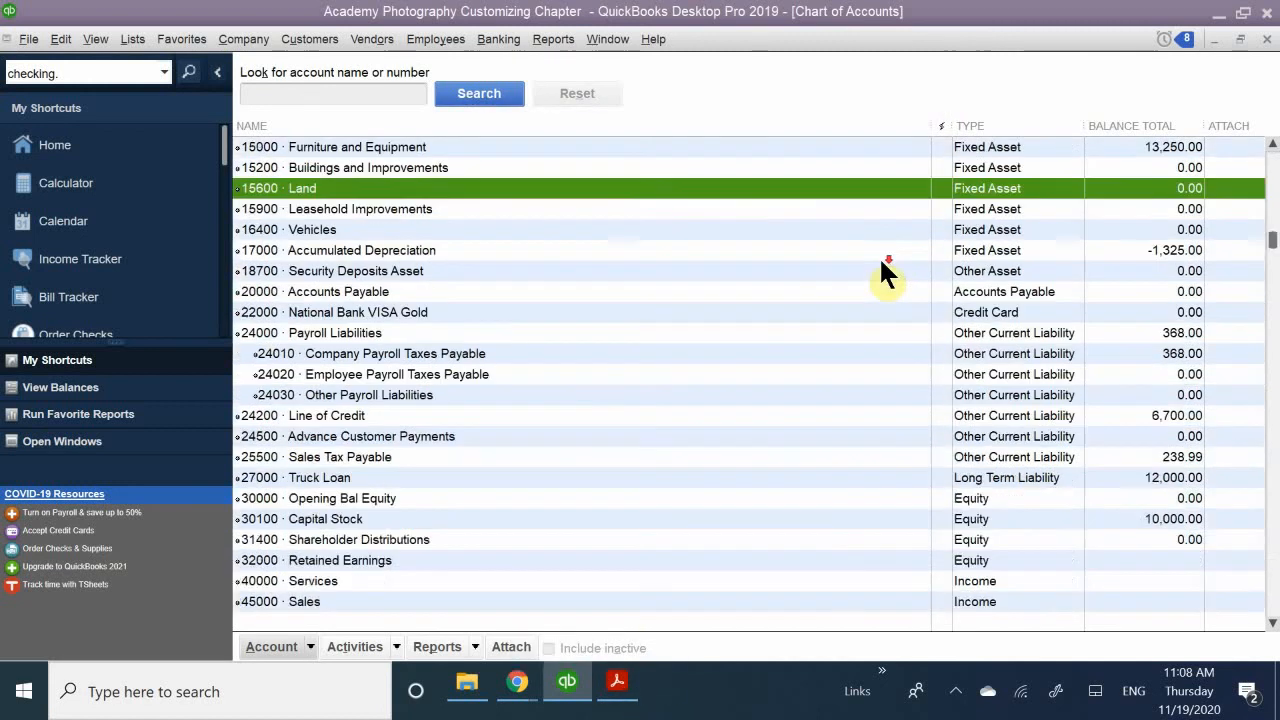
scroll(895, 285, "up", 6)
scroll(885, 288, "up", 8)
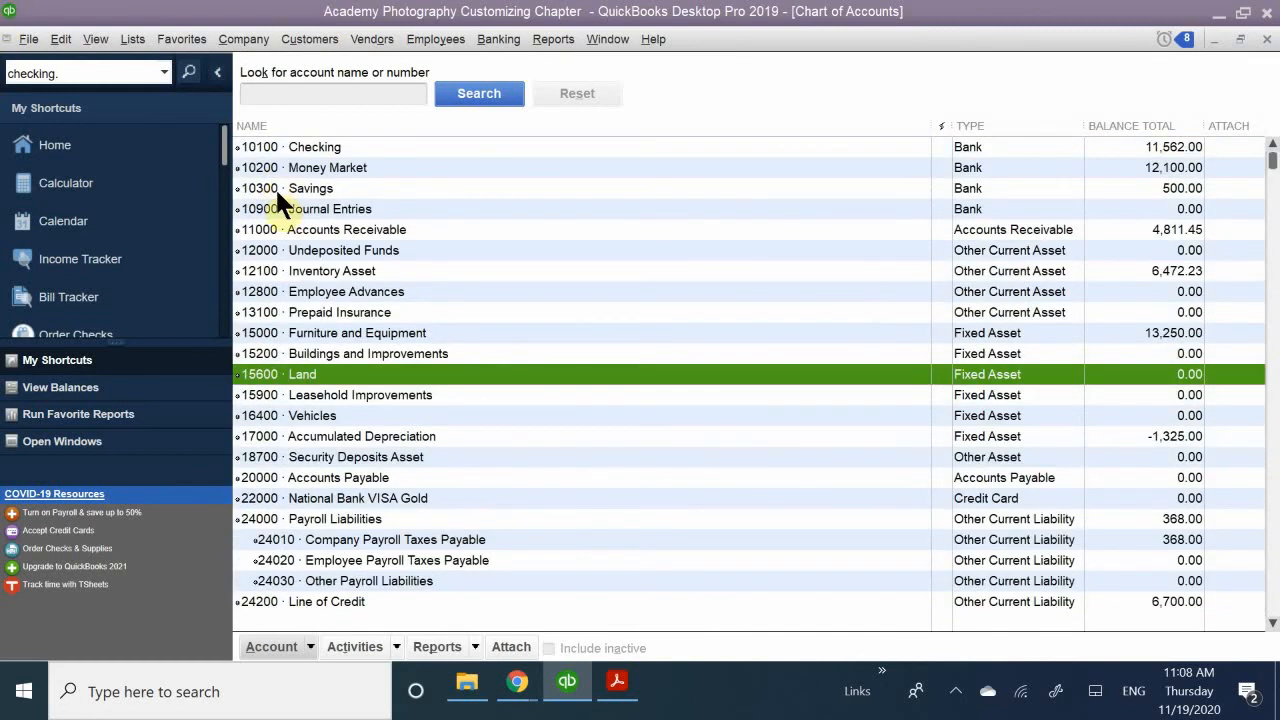
left_click(396, 353)
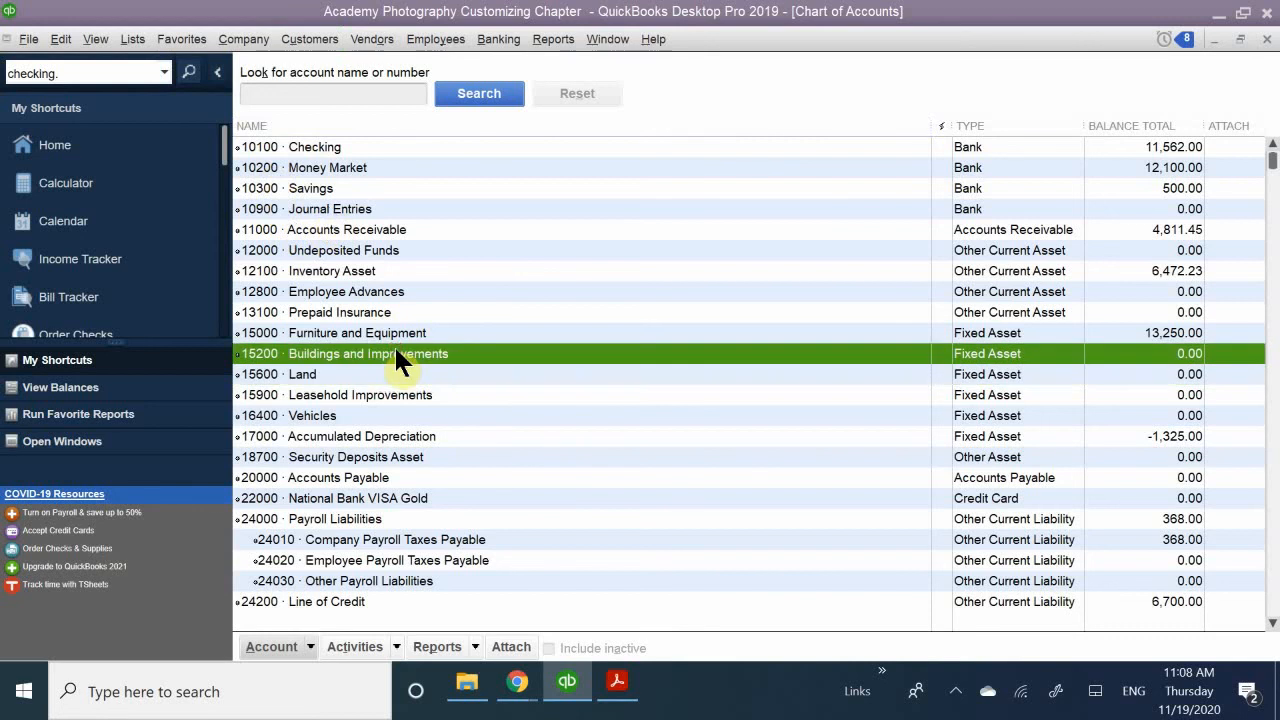
scroll(394, 344, "down", 3)
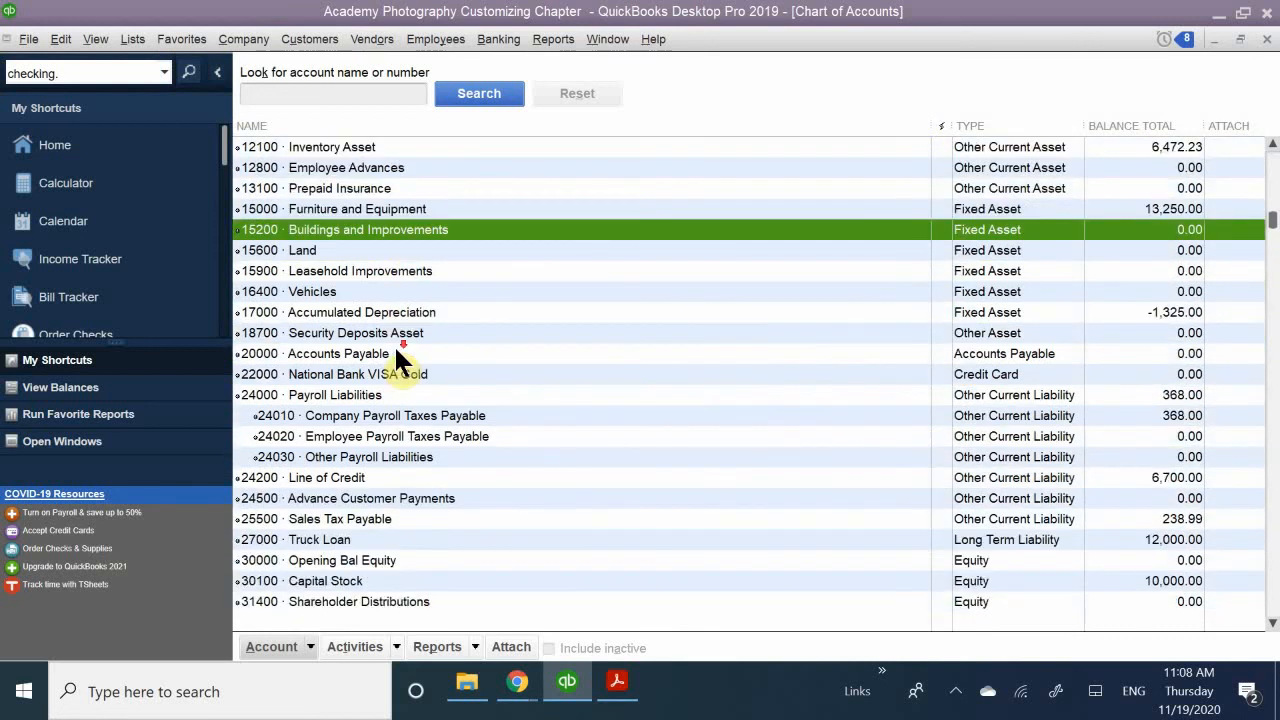
scroll(396, 350, "up", 3)
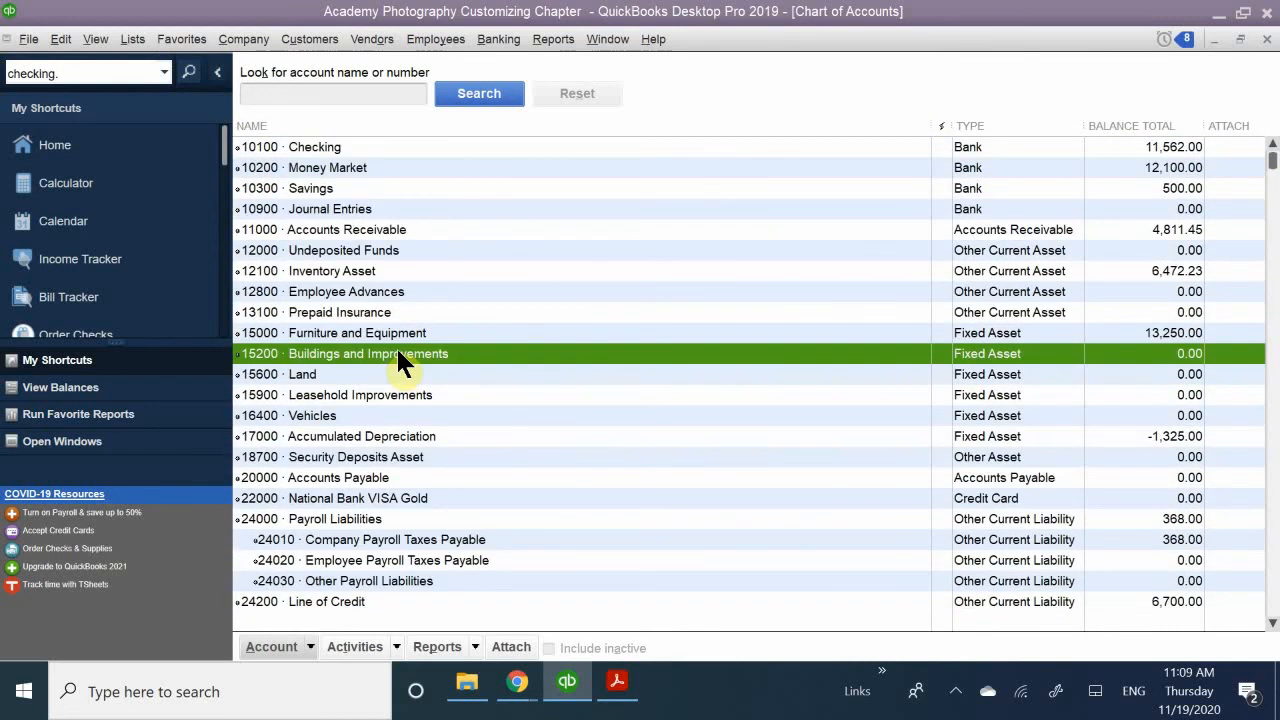
scroll(408, 350, "down", 2)
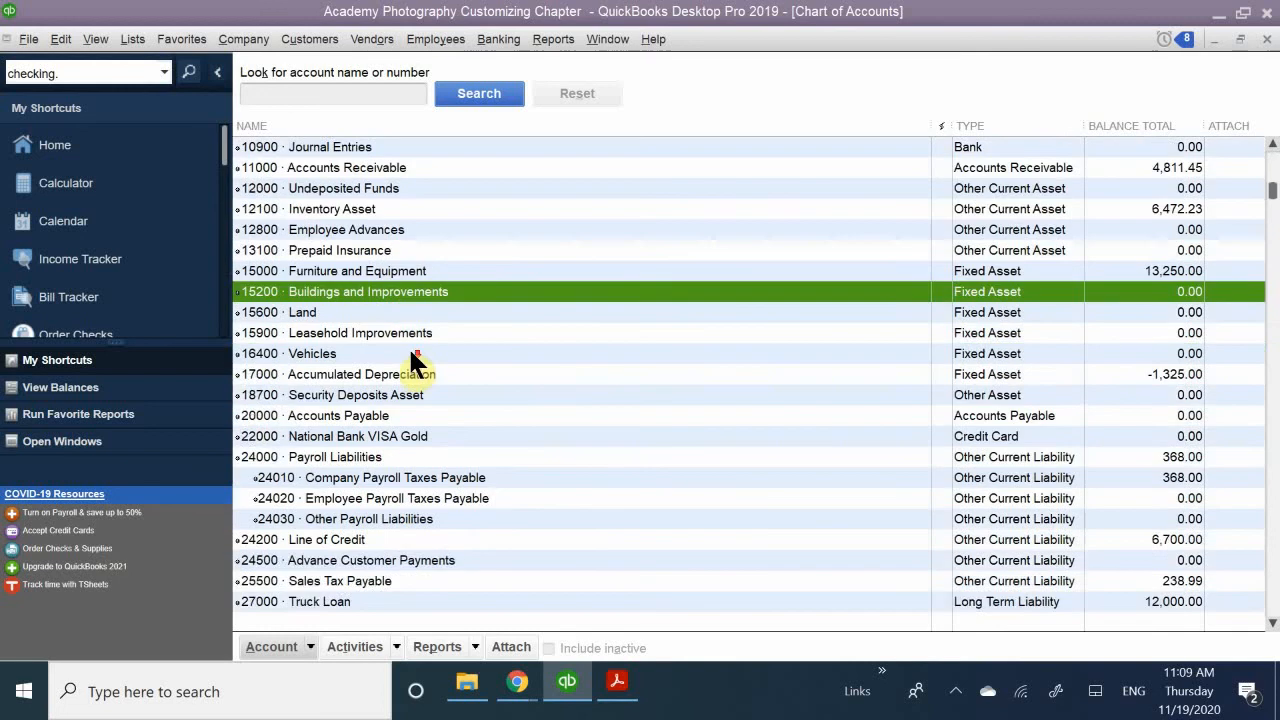
scroll(415, 350, "down", 8)
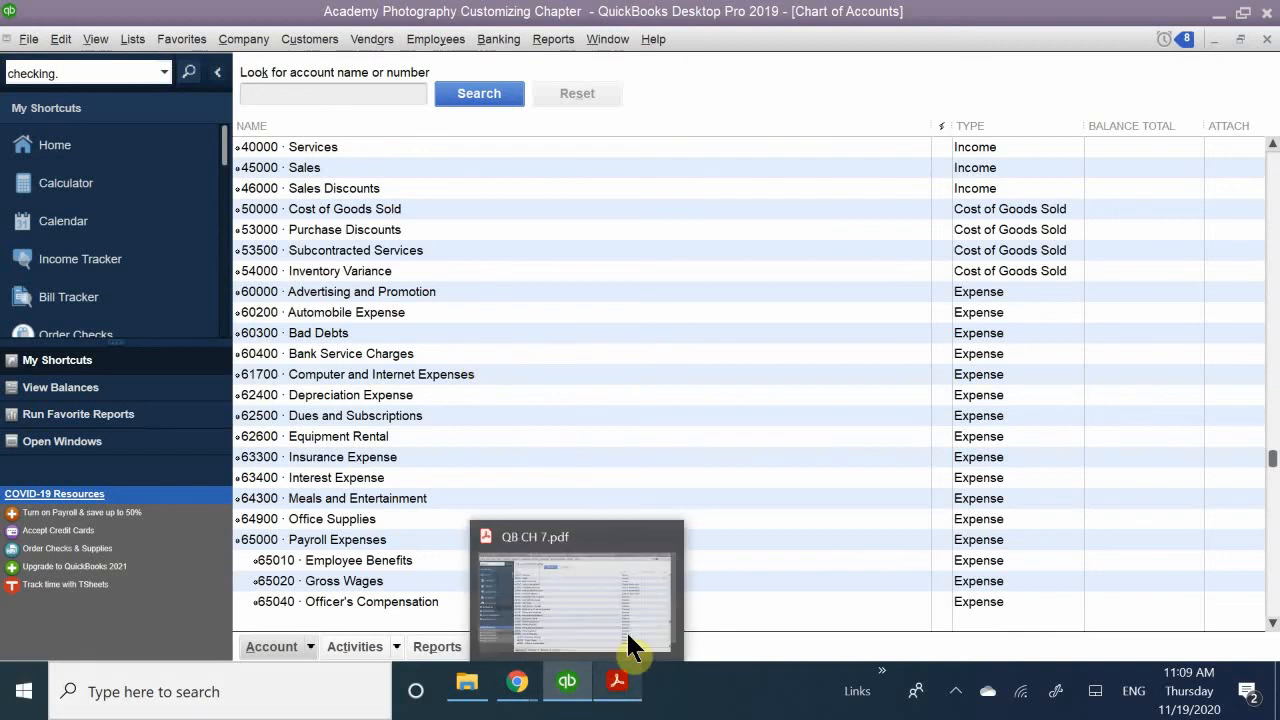
left_click(622, 668)
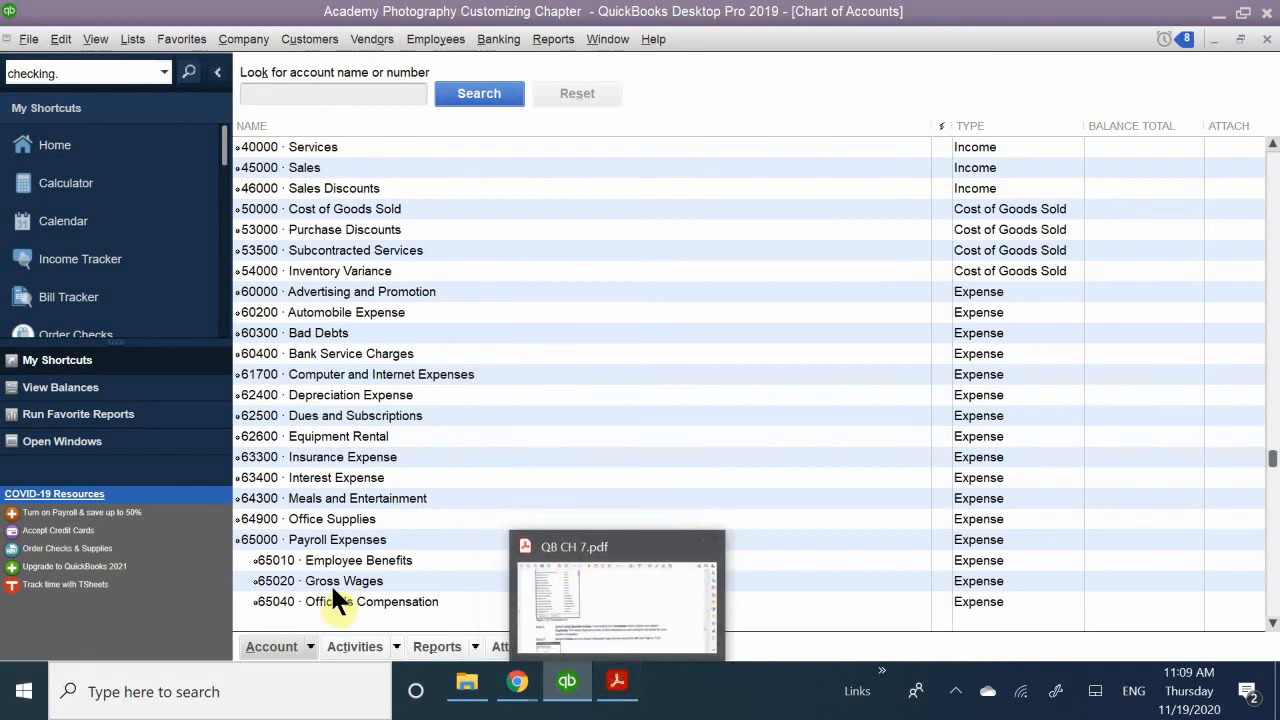
left_click(314, 646)
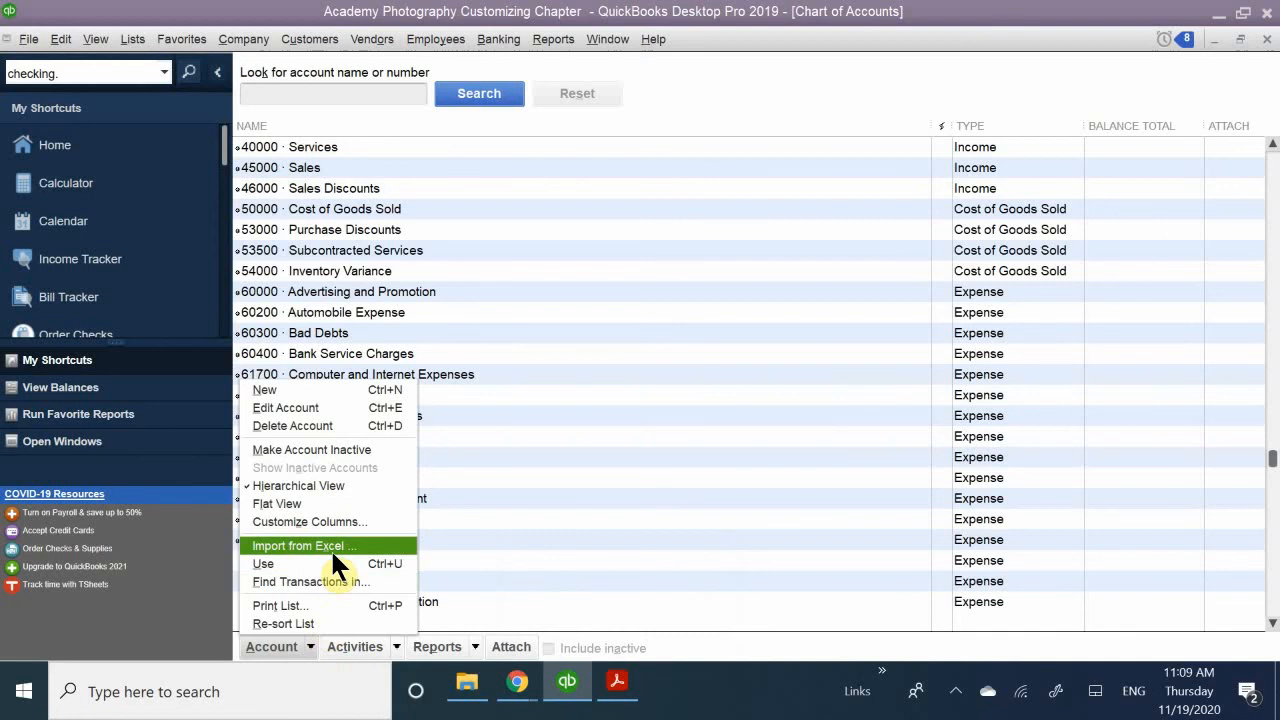
scroll(572, 556, "up", 10)
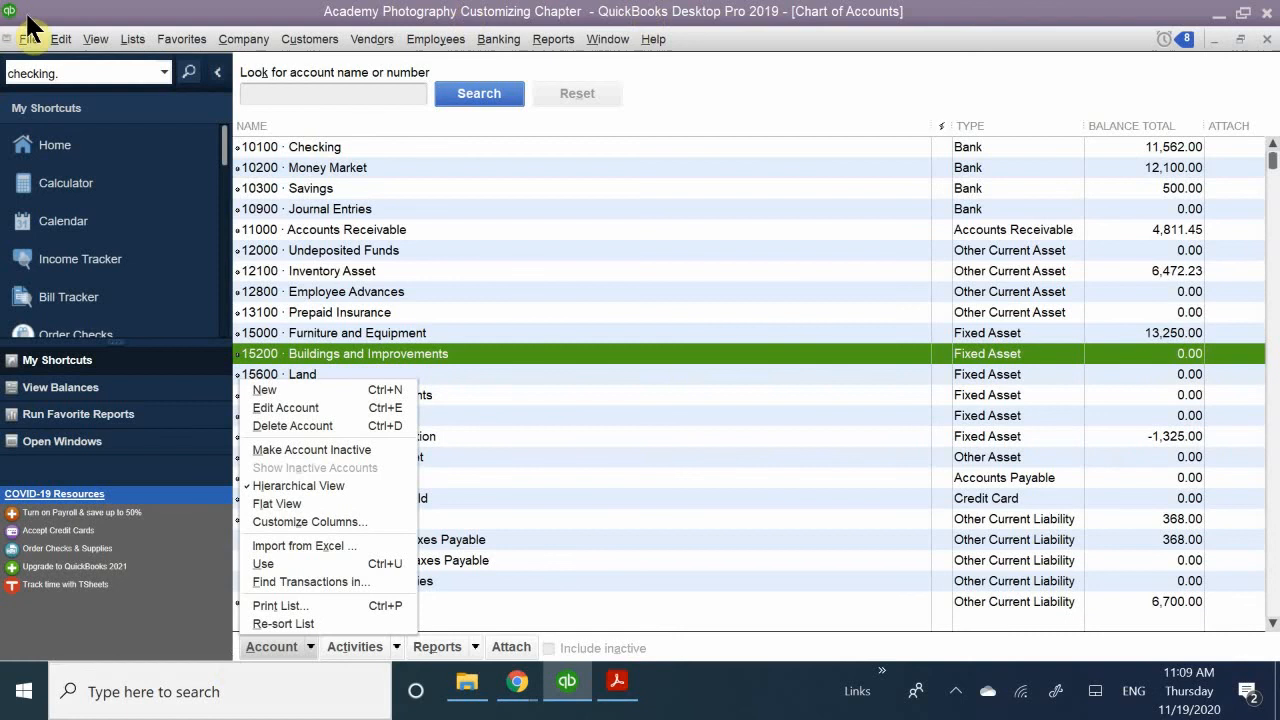
left_click(136, 42)
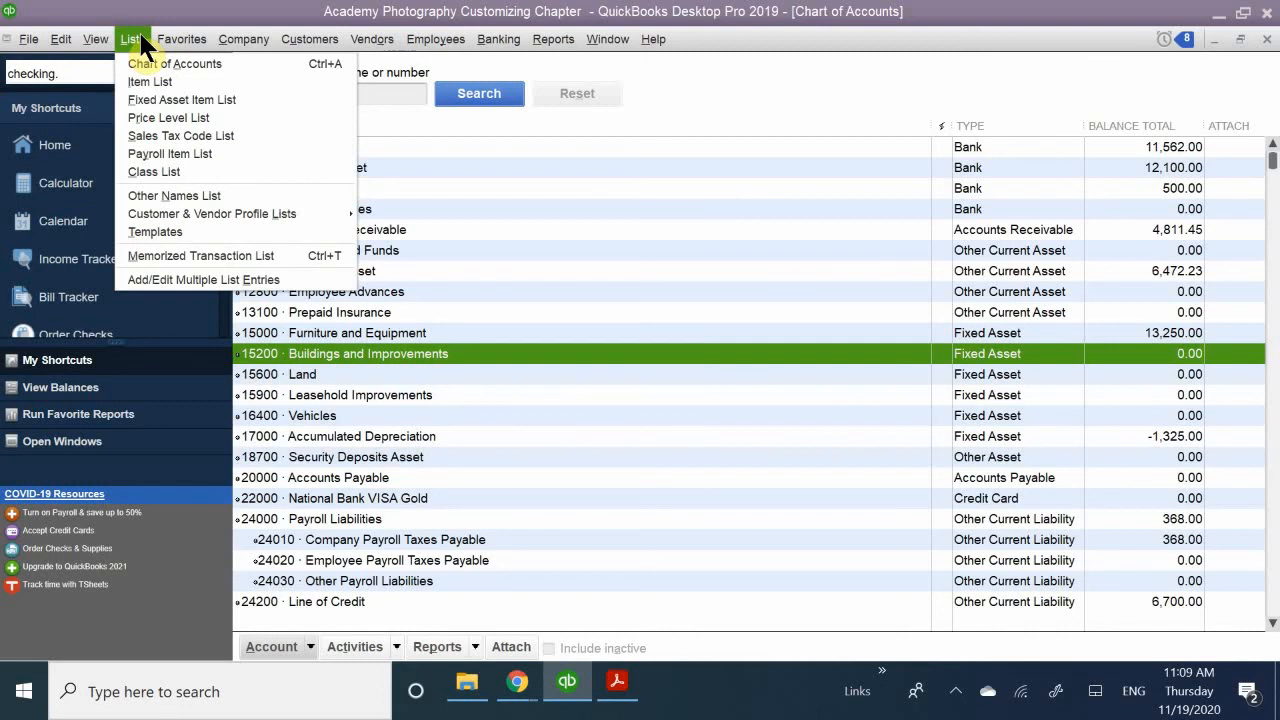
mouse_move(82, 46)
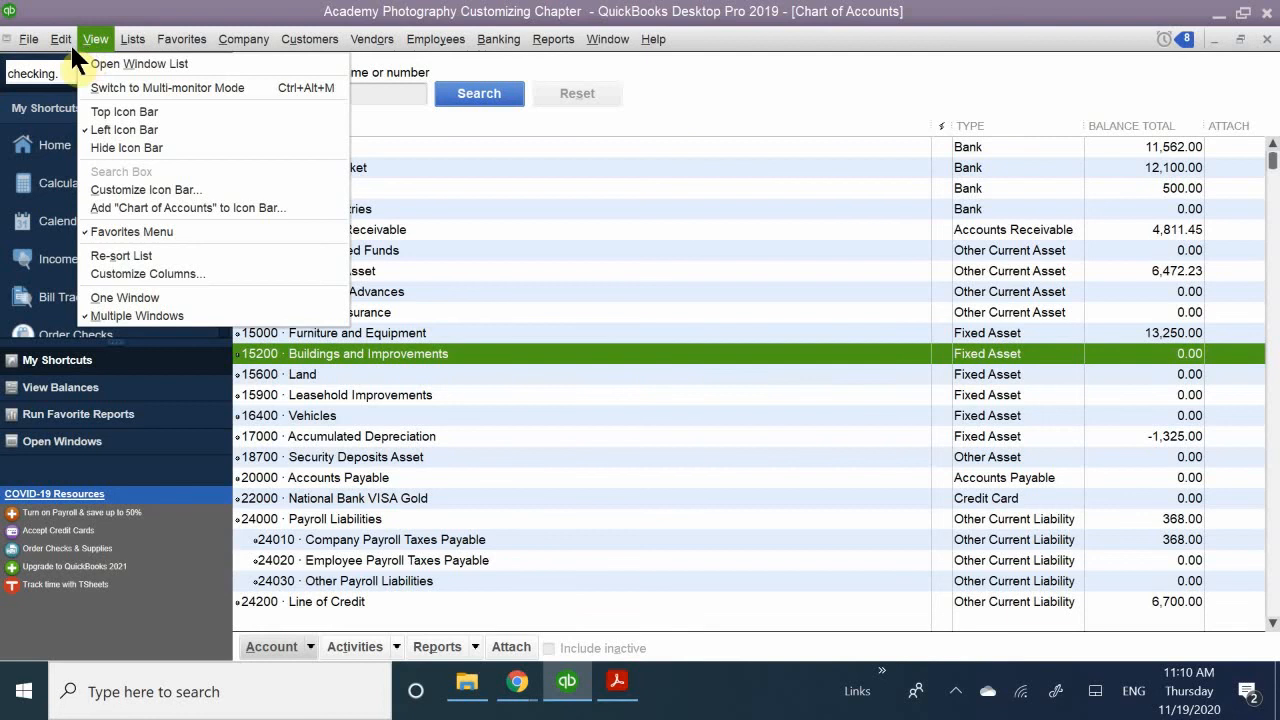
left_click(69, 43)
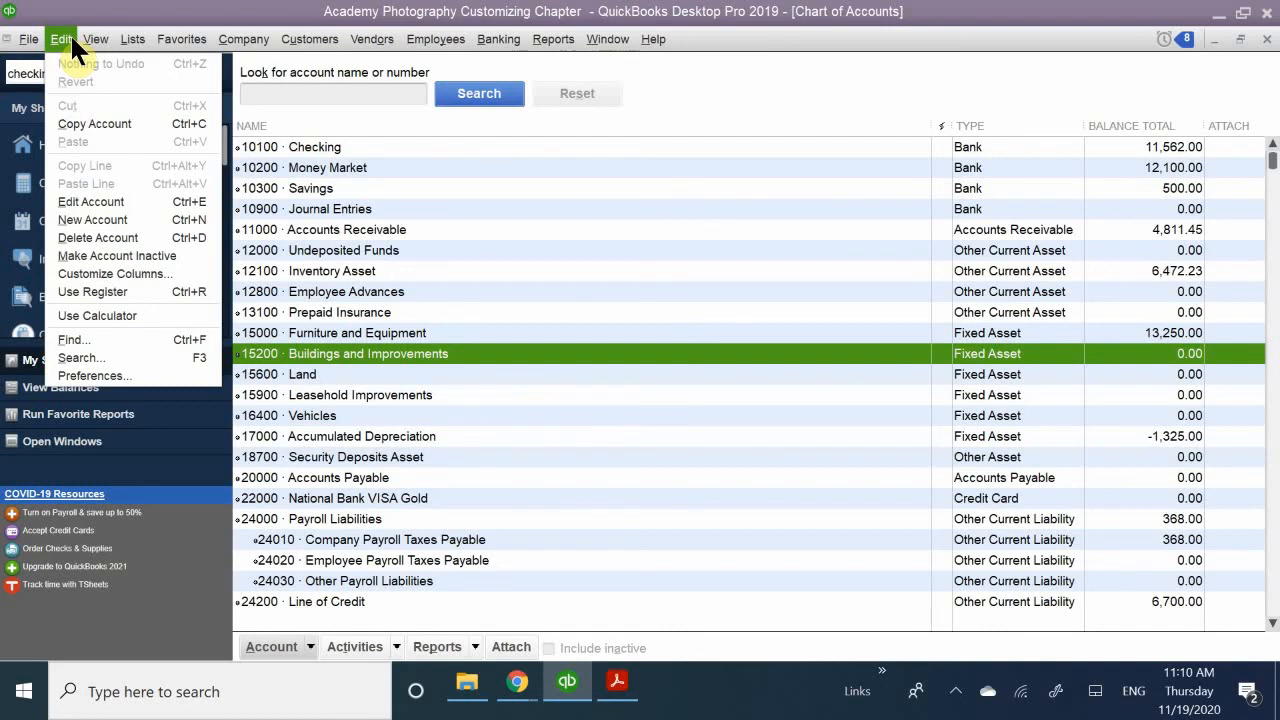
left_click(330, 15)
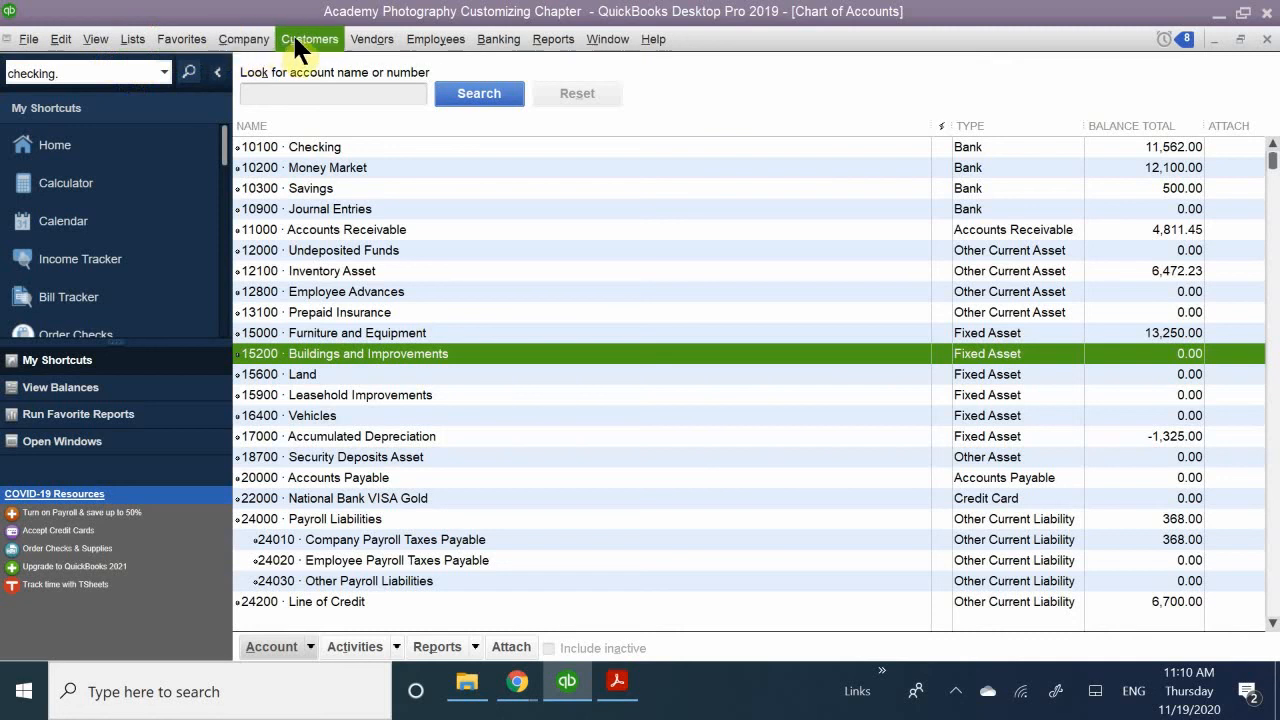
- Open the Vendor Center and bring up the multiple list entries window for adding several vendors
left_click(350, 39)
left_click(347, 37)
left_click(356, 36)
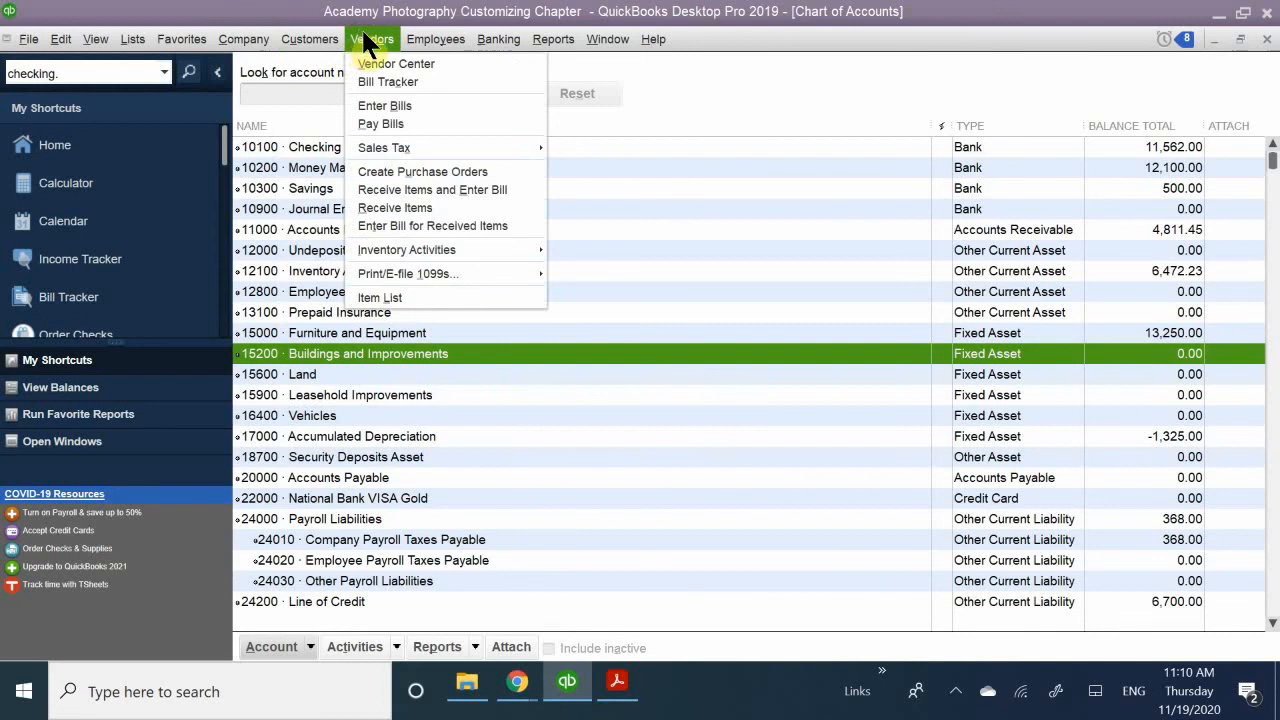
left_click(372, 46)
left_click(373, 42)
left_click(376, 66)
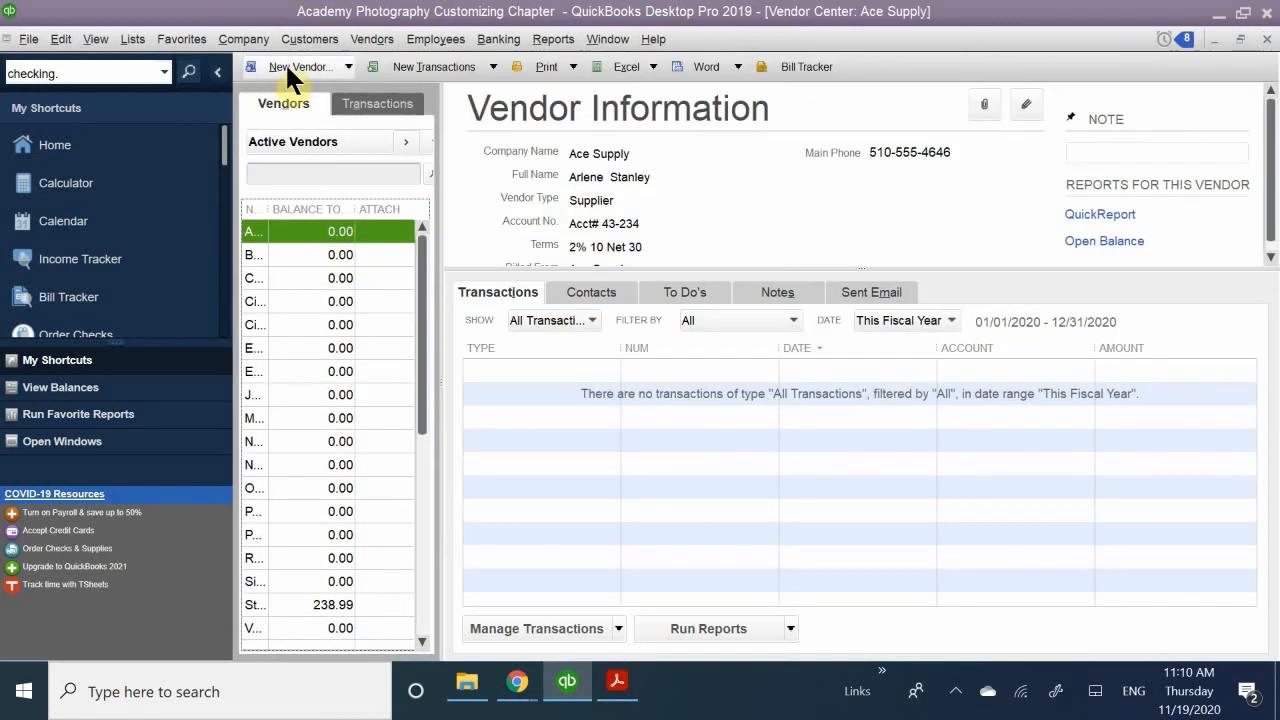
left_click(348, 66)
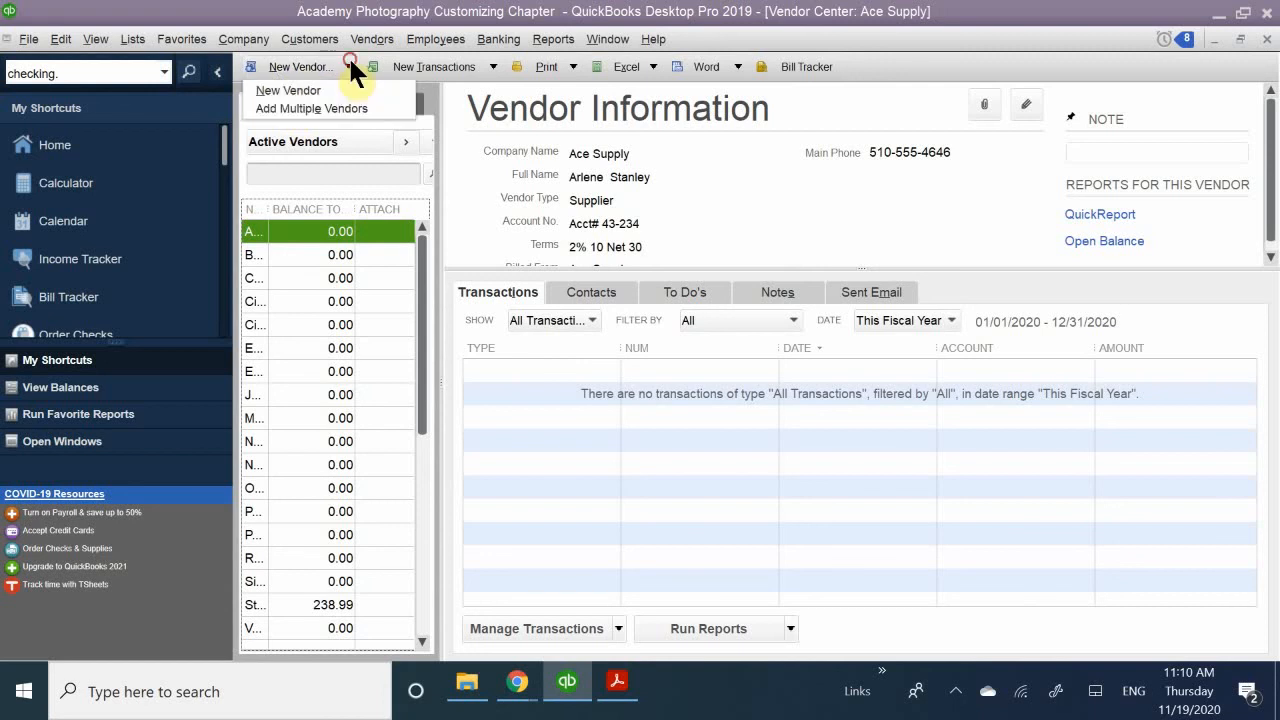
left_click(318, 108)
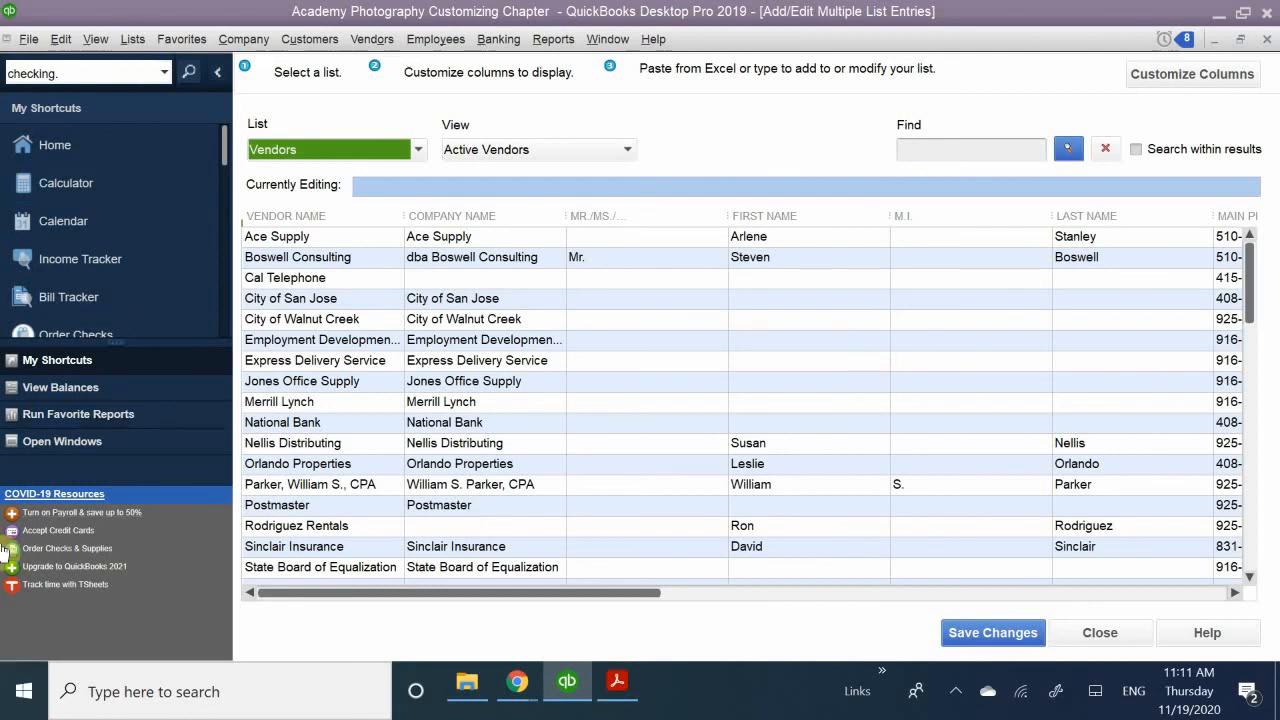
- Select the Jones Office Supply vendor row for editing and dismiss the time saving tip
left_click(342, 381)
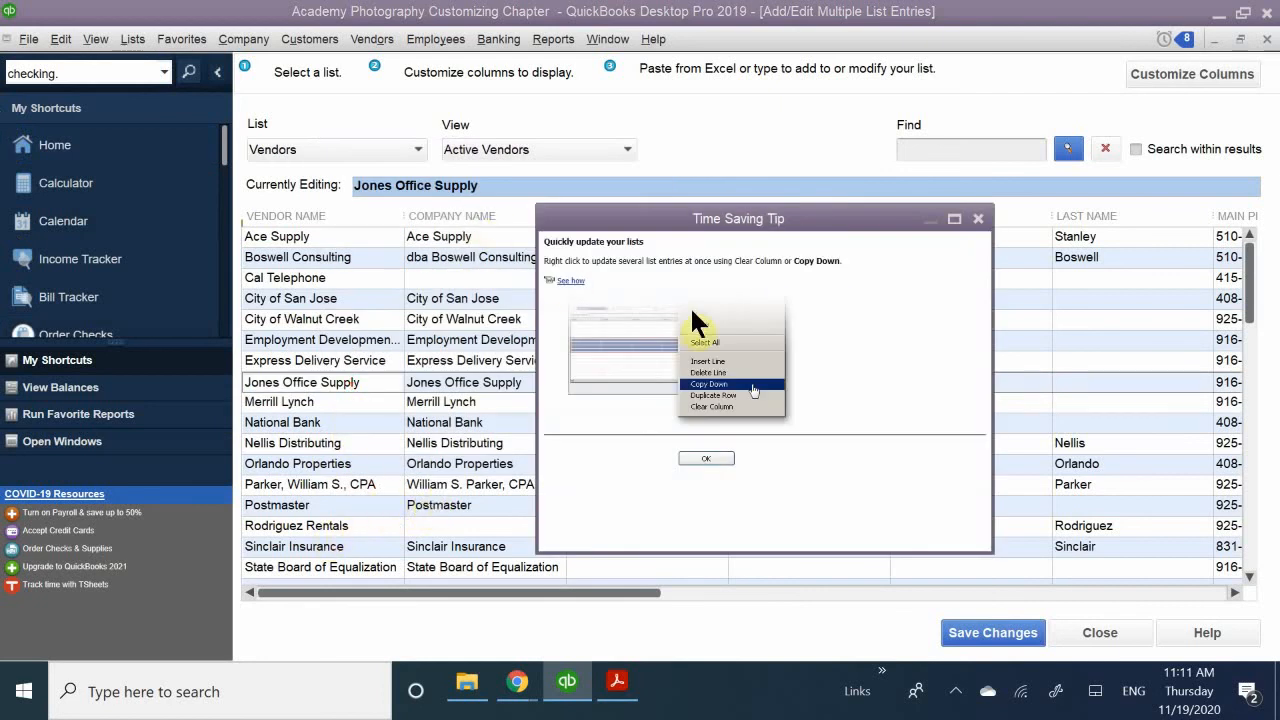
left_click_drag(731, 218, 540, 262)
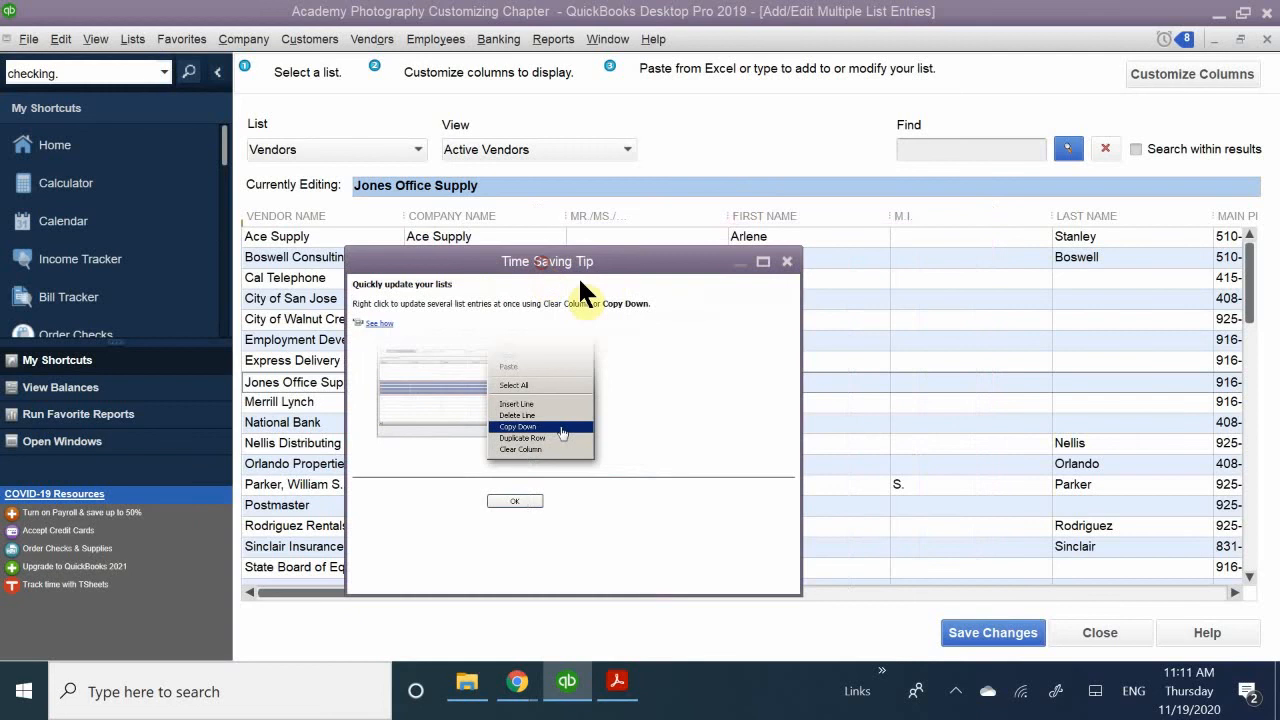
left_click(787, 261)
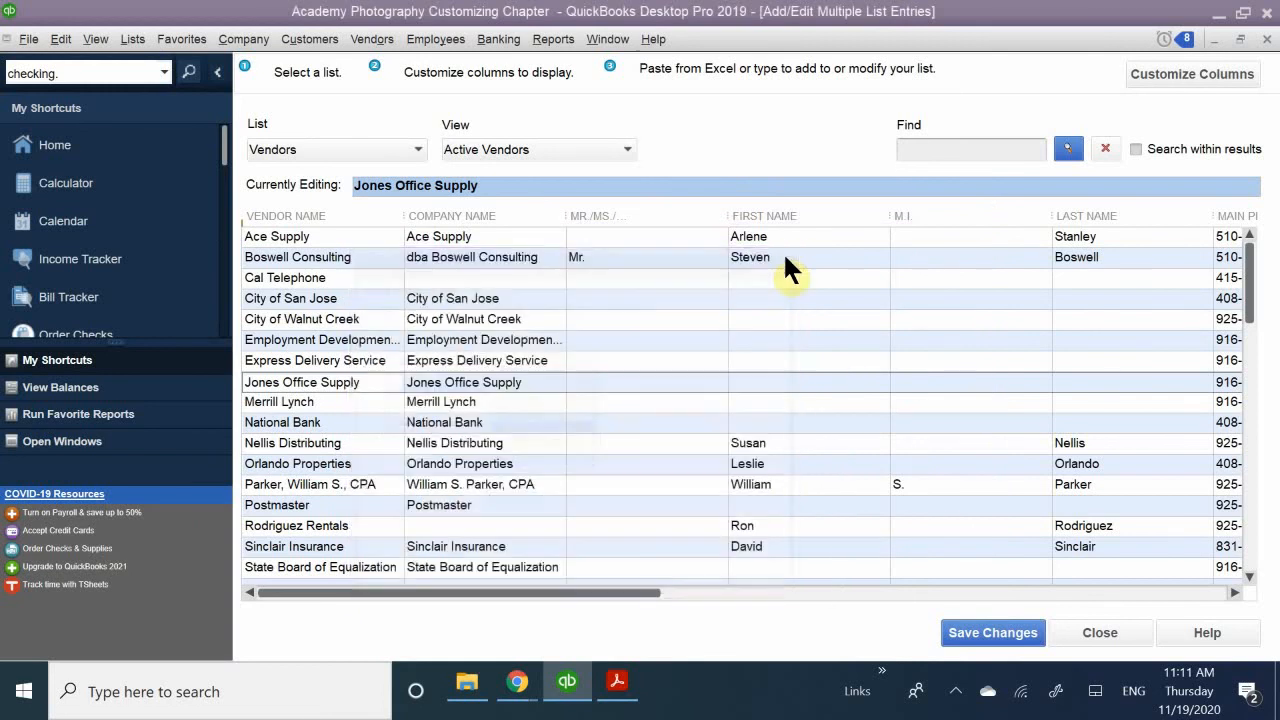
- Go to the empty row below the last vendor in the multiple list entries window and return to the Home page
scroll(340, 460, "down", 2)
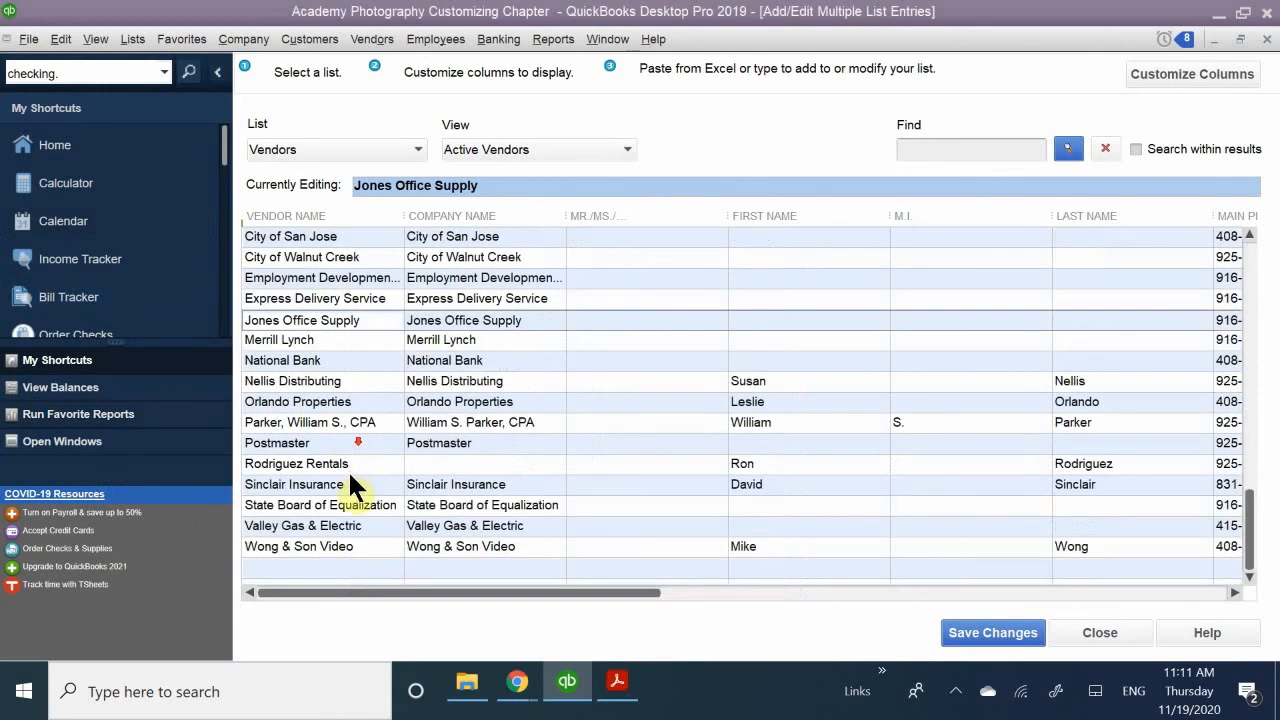
left_click(279, 564)
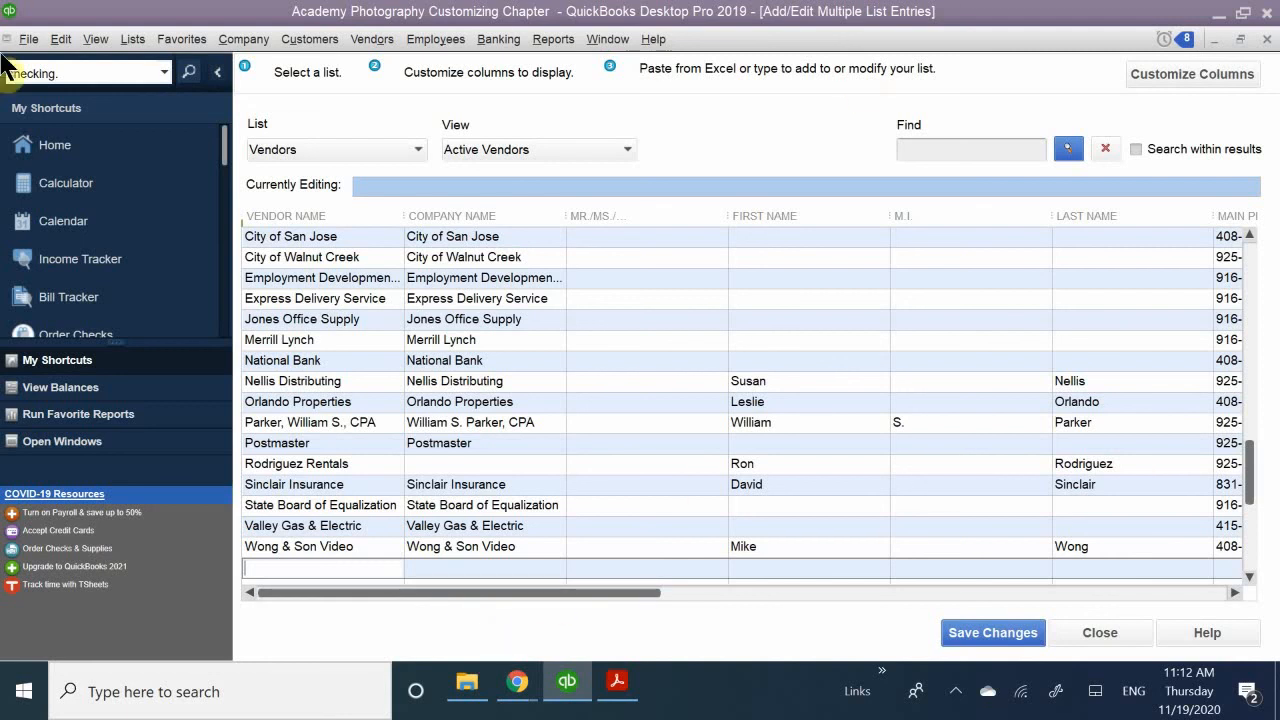
left_click(52, 145)
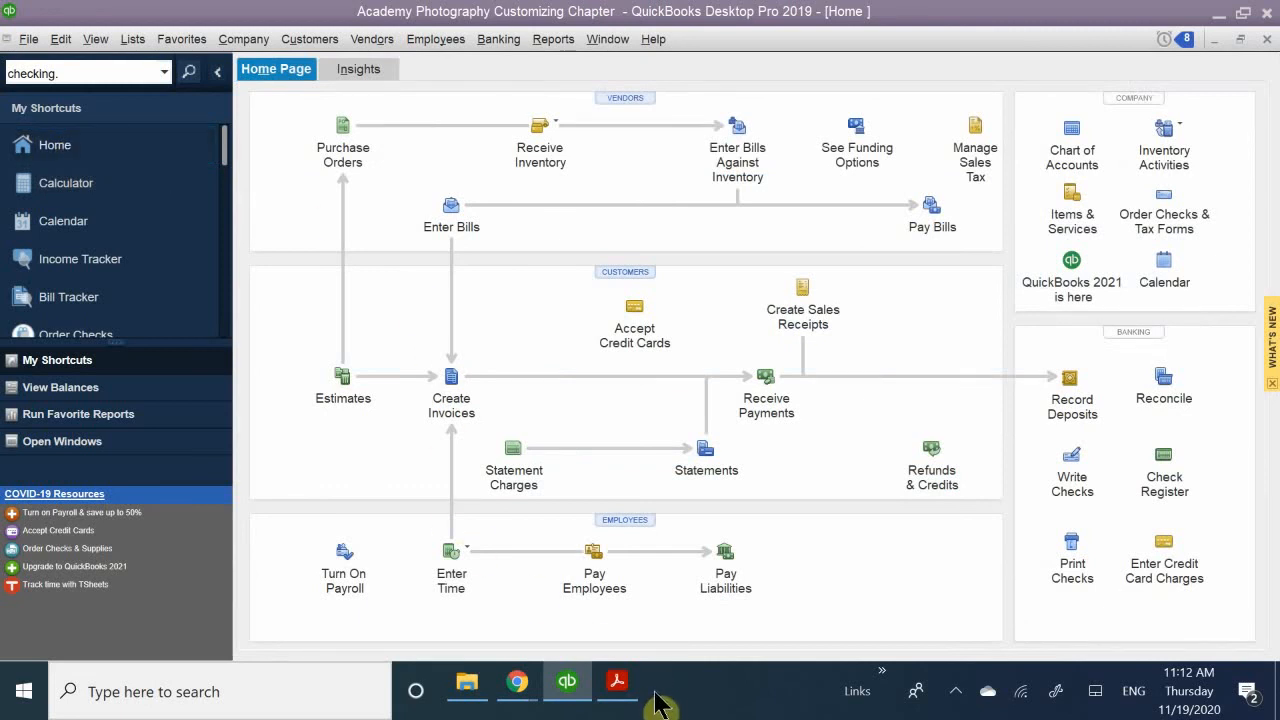
- Switch to QB CH 7.pdf in Acrobat Reader and review the Modifying Sales Form Templates section through the Layout Designer note
mouse_move(617, 686)
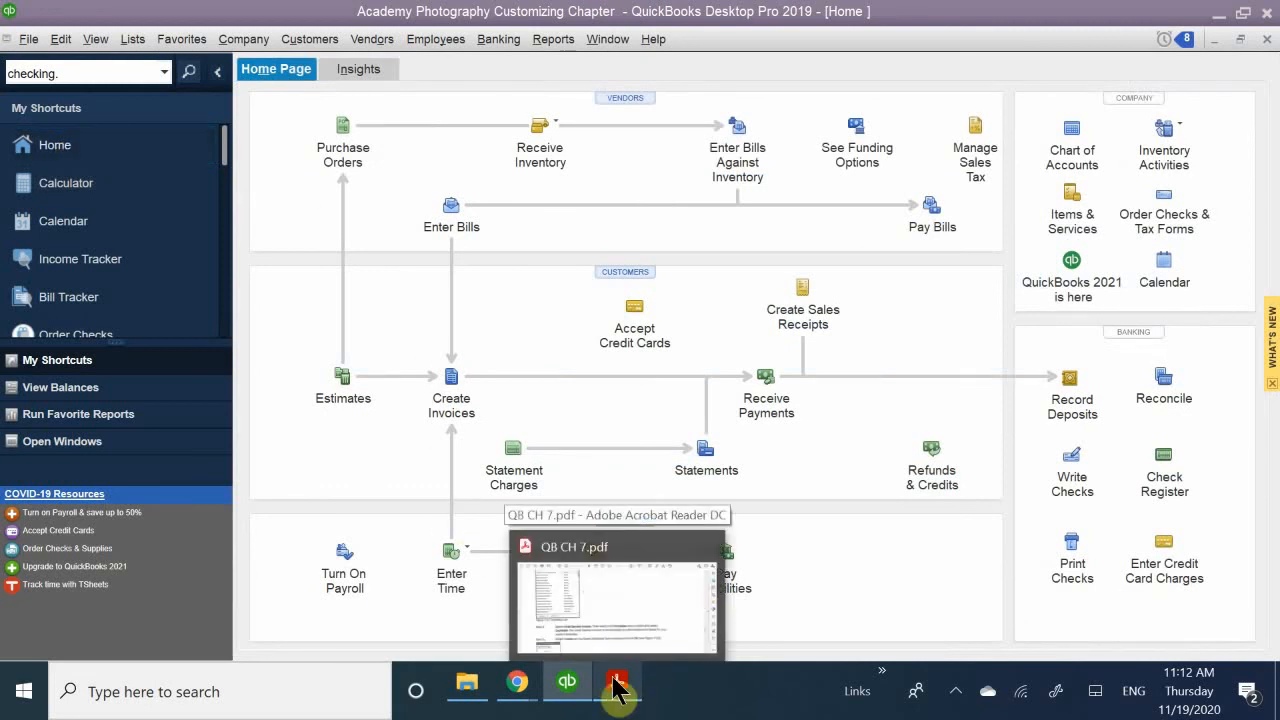
left_click(627, 583)
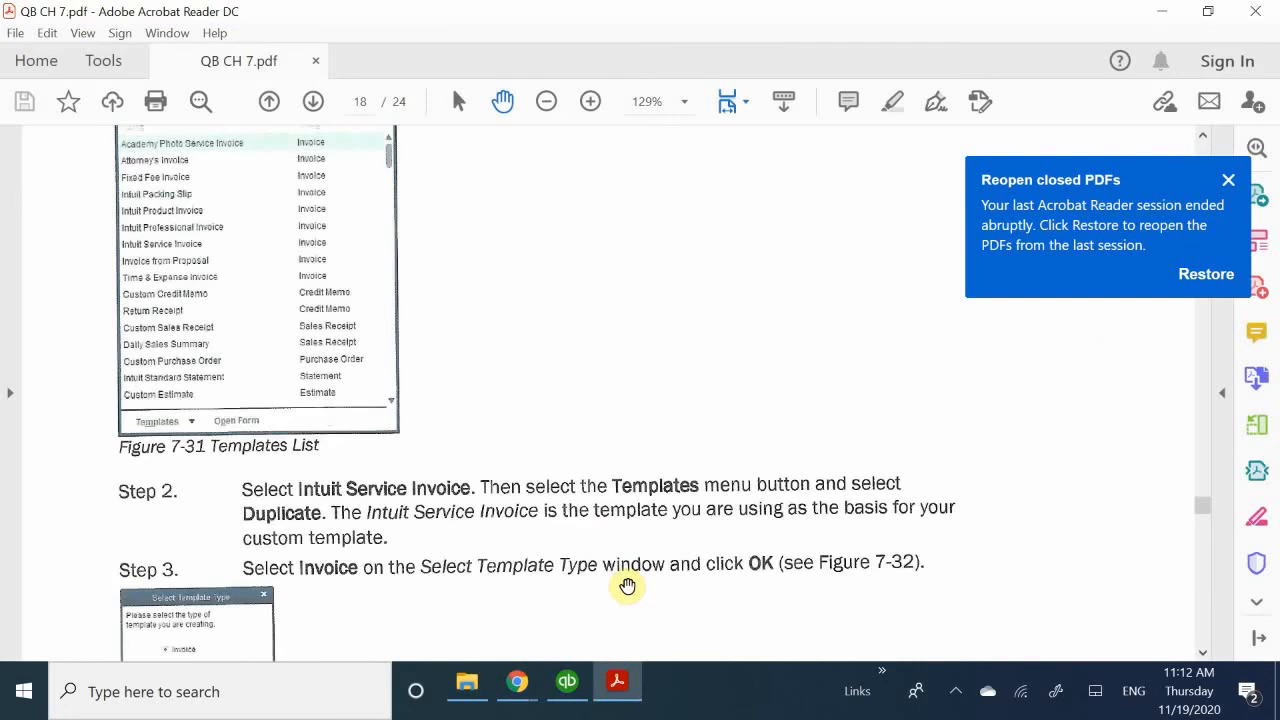
scroll(357, 246, "up", 8)
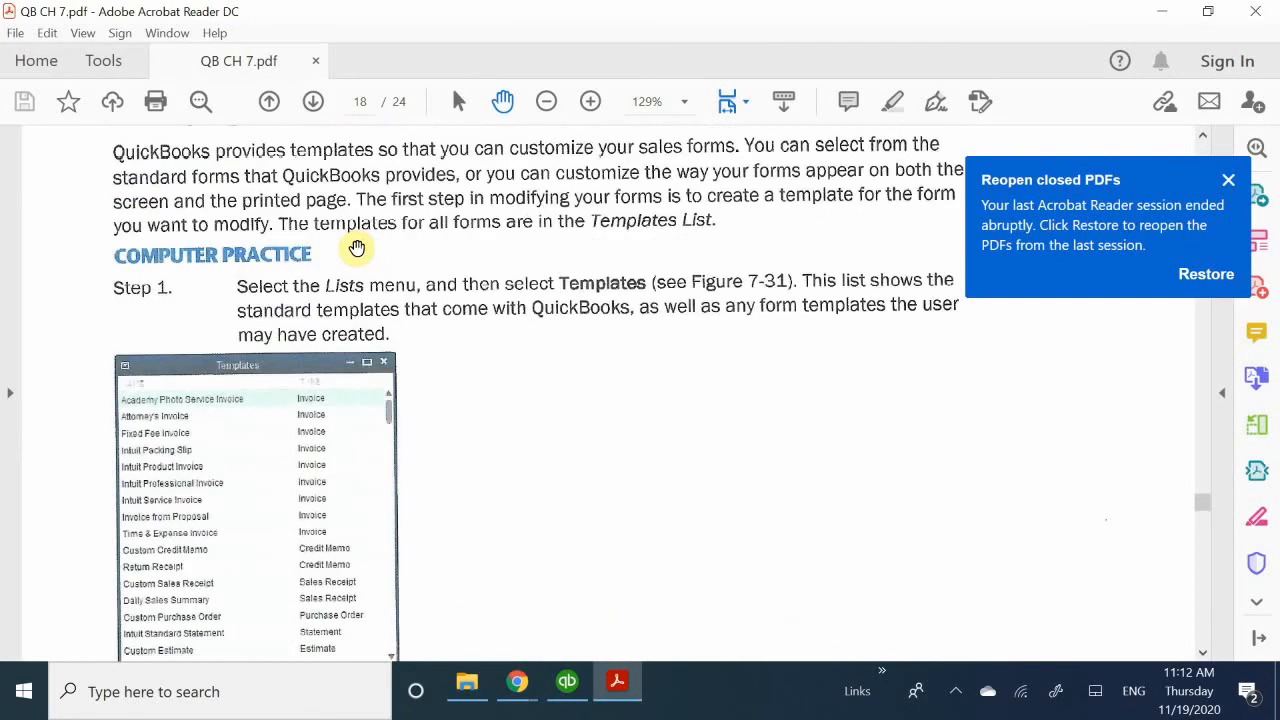
scroll(357, 248, "up", 4)
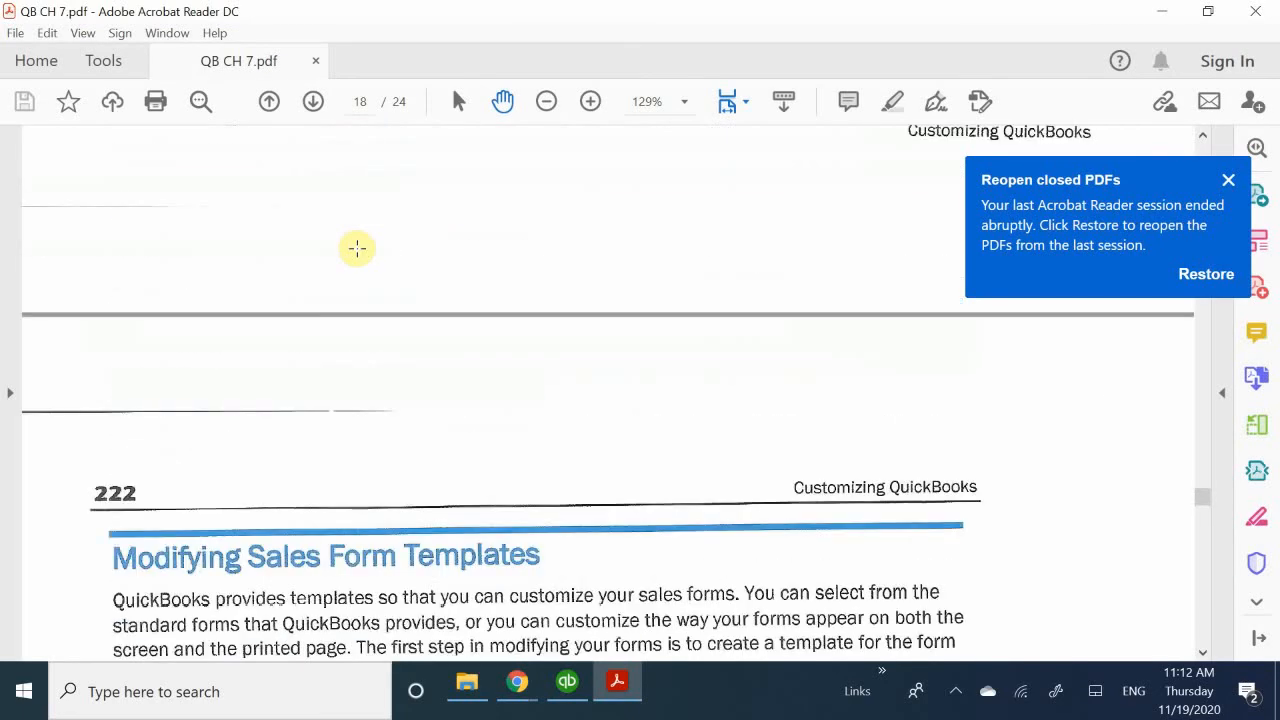
scroll(357, 248, "down", 3)
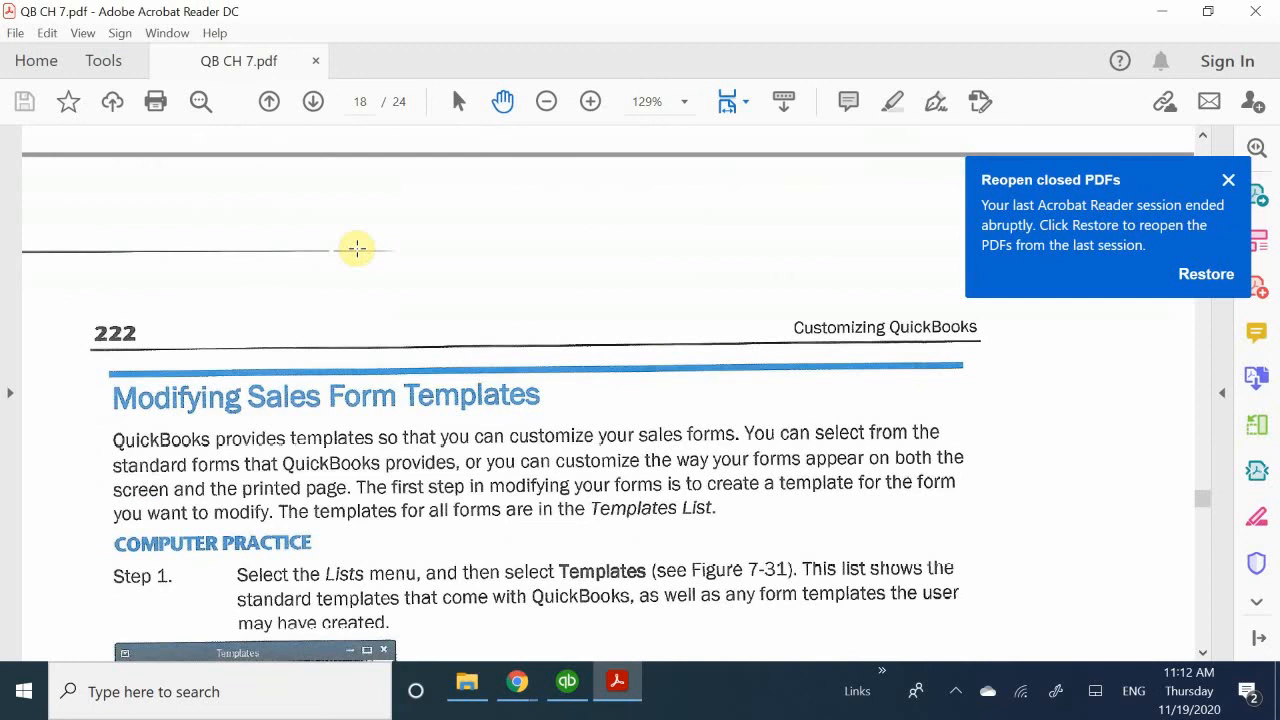
scroll(357, 248, "down", 1)
scroll(357, 248, "down", 1)
scroll(357, 248, "down", 15)
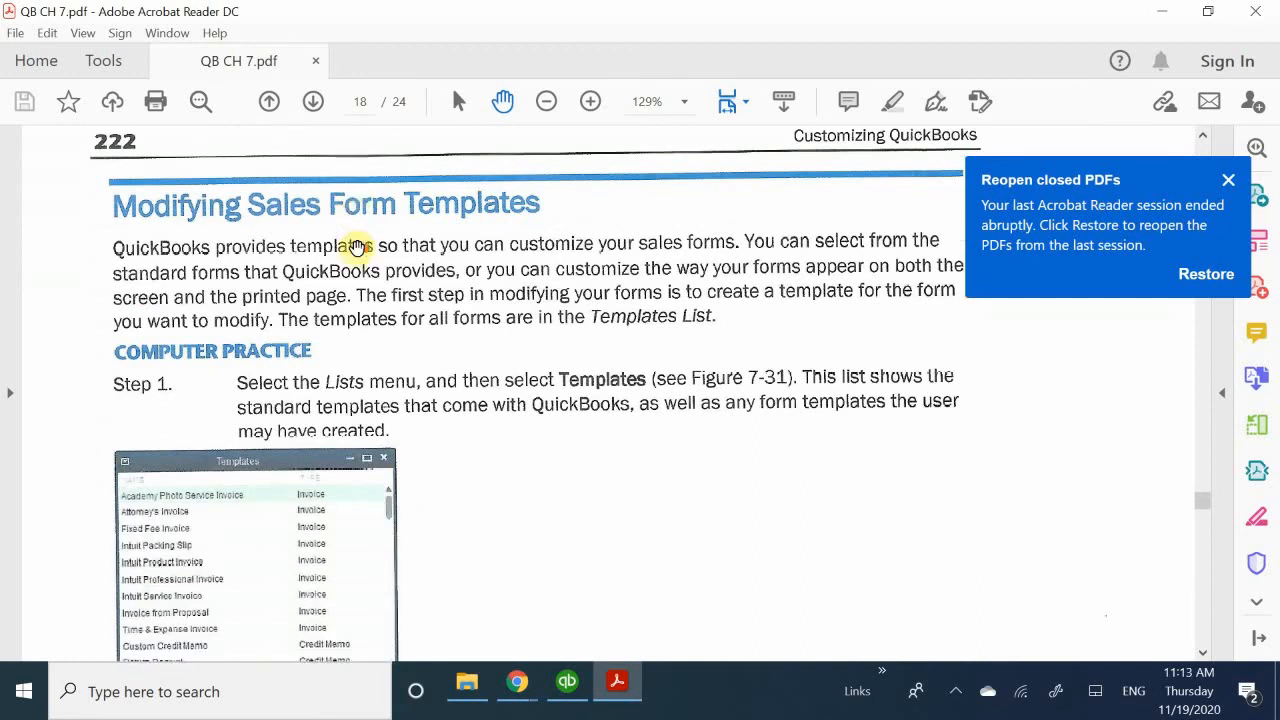
scroll(296, 291, "down", 18)
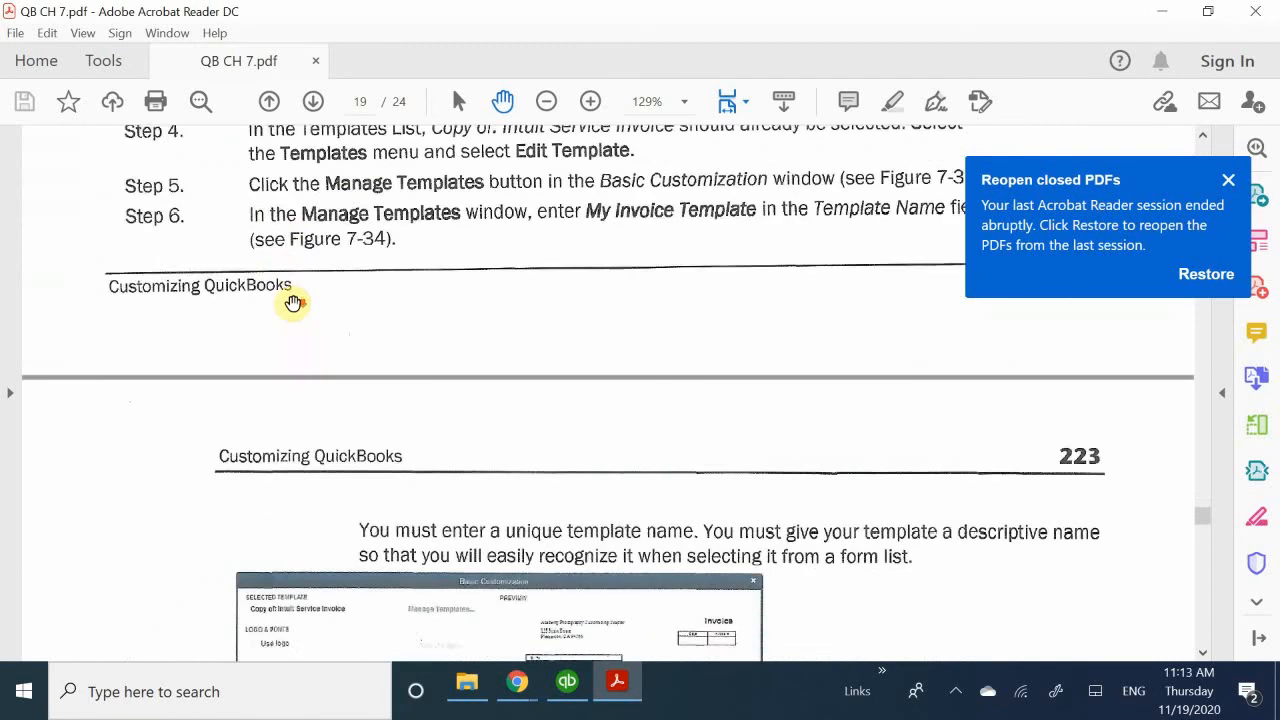
scroll(292, 303, "down", 18)
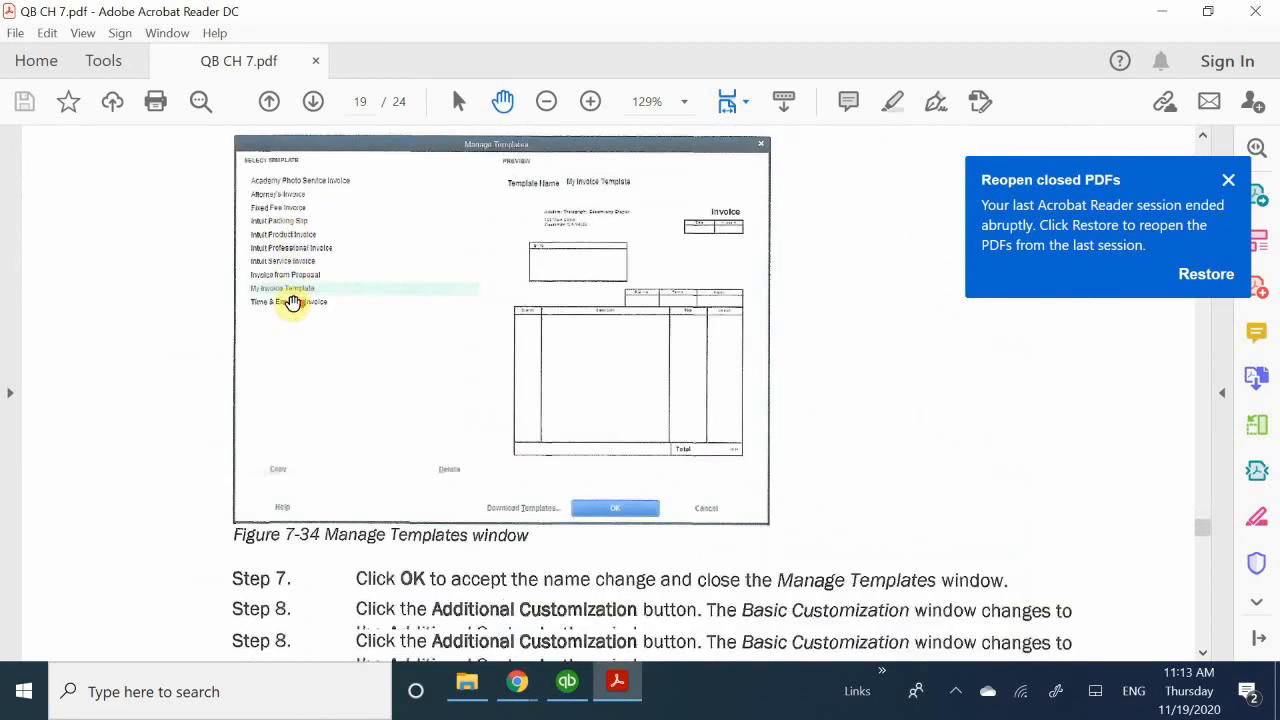
scroll(290, 304, "down", 18)
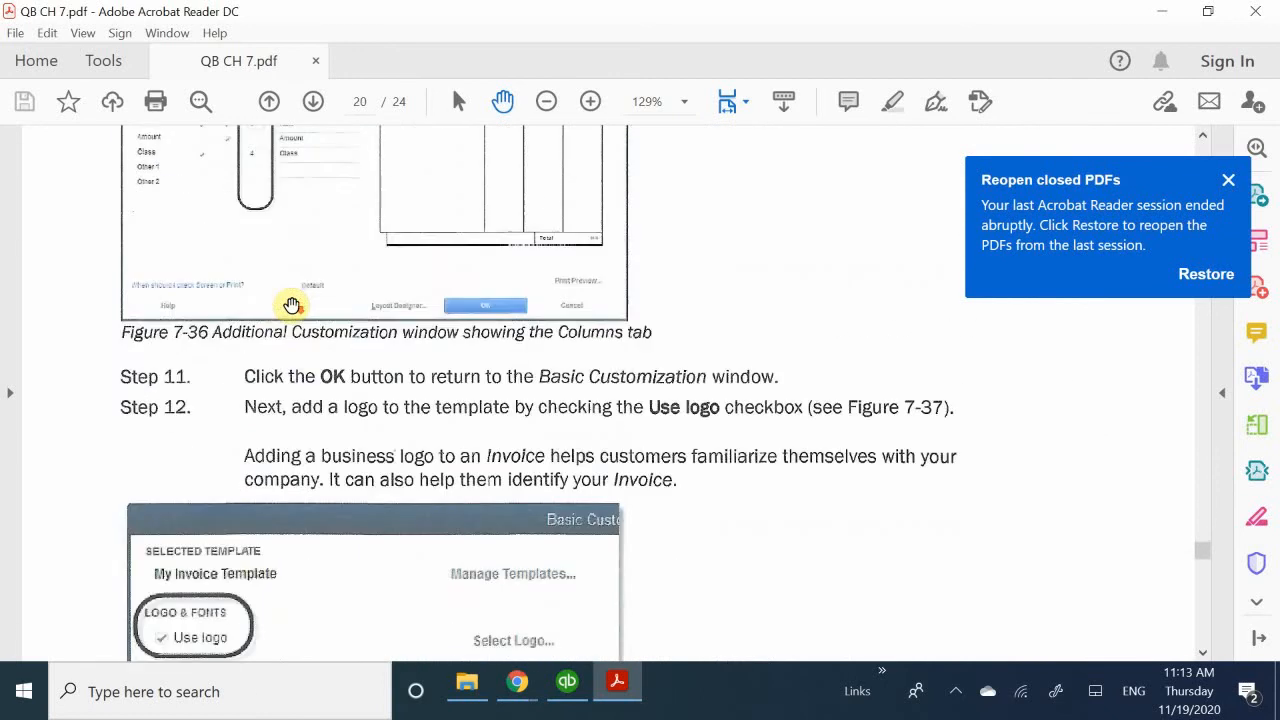
scroll(287, 313, "down", 18)
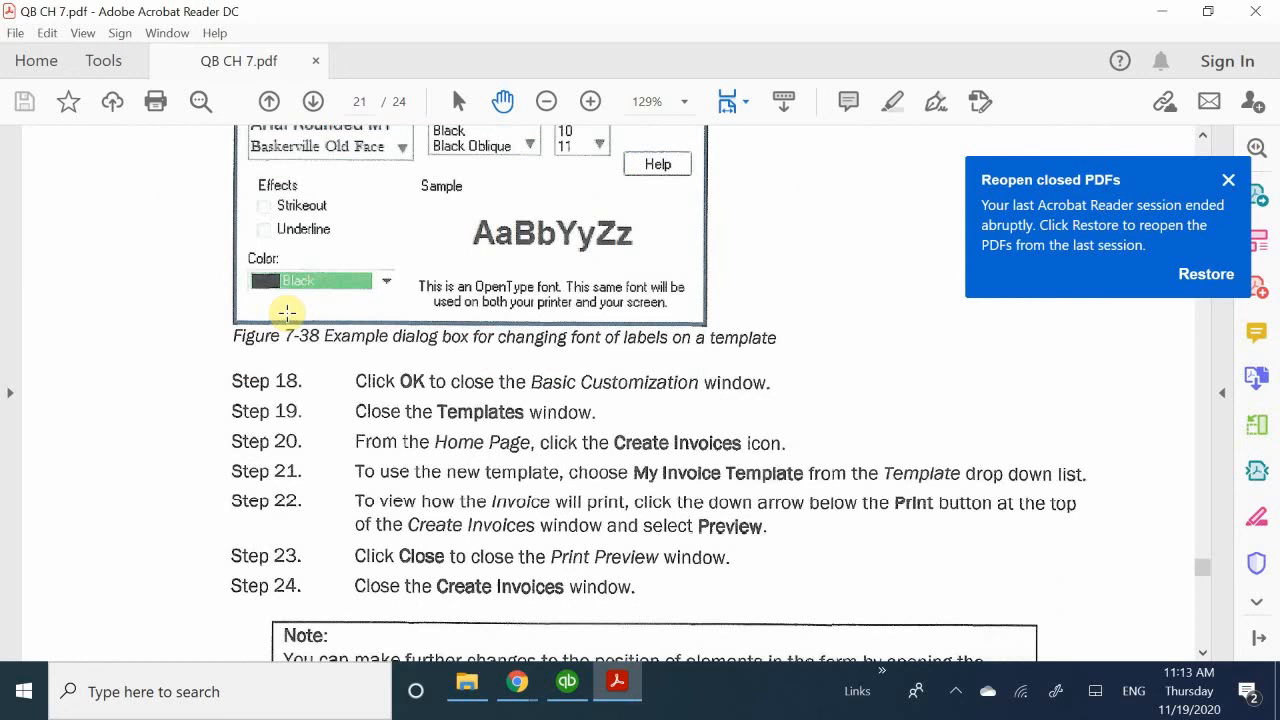
scroll(287, 313, "down", 8)
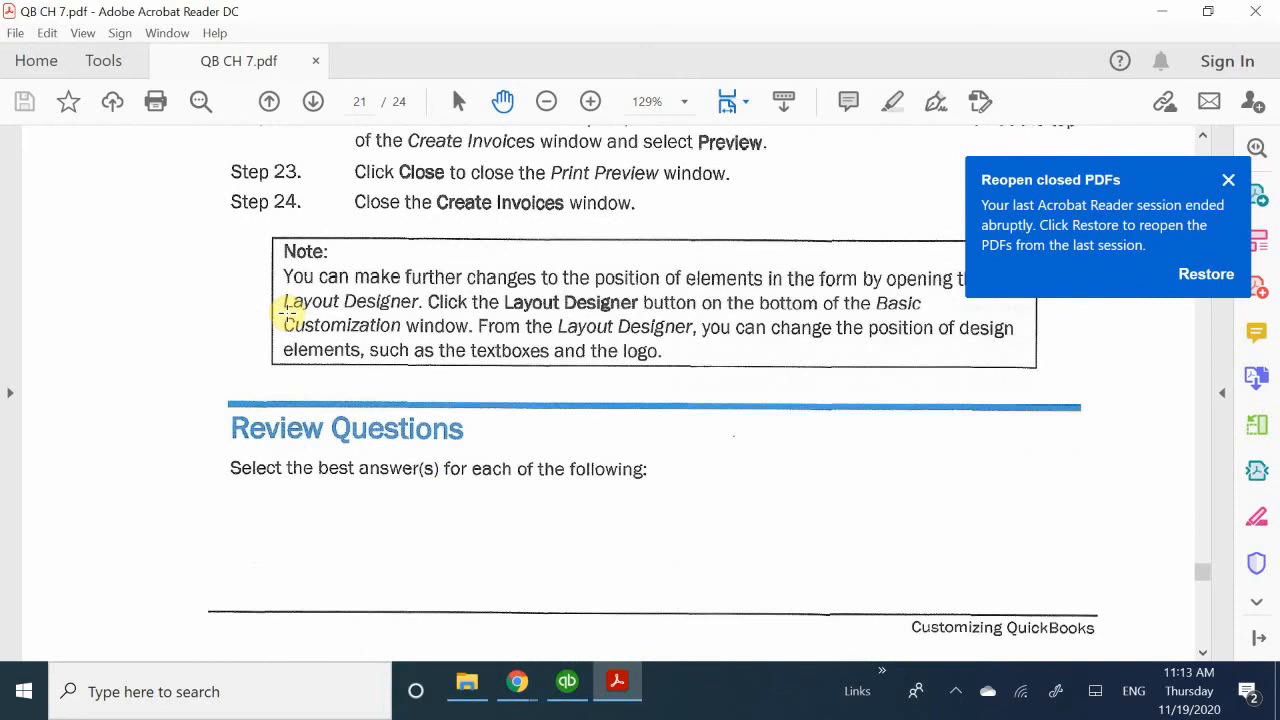
scroll(287, 313, "down", 1)
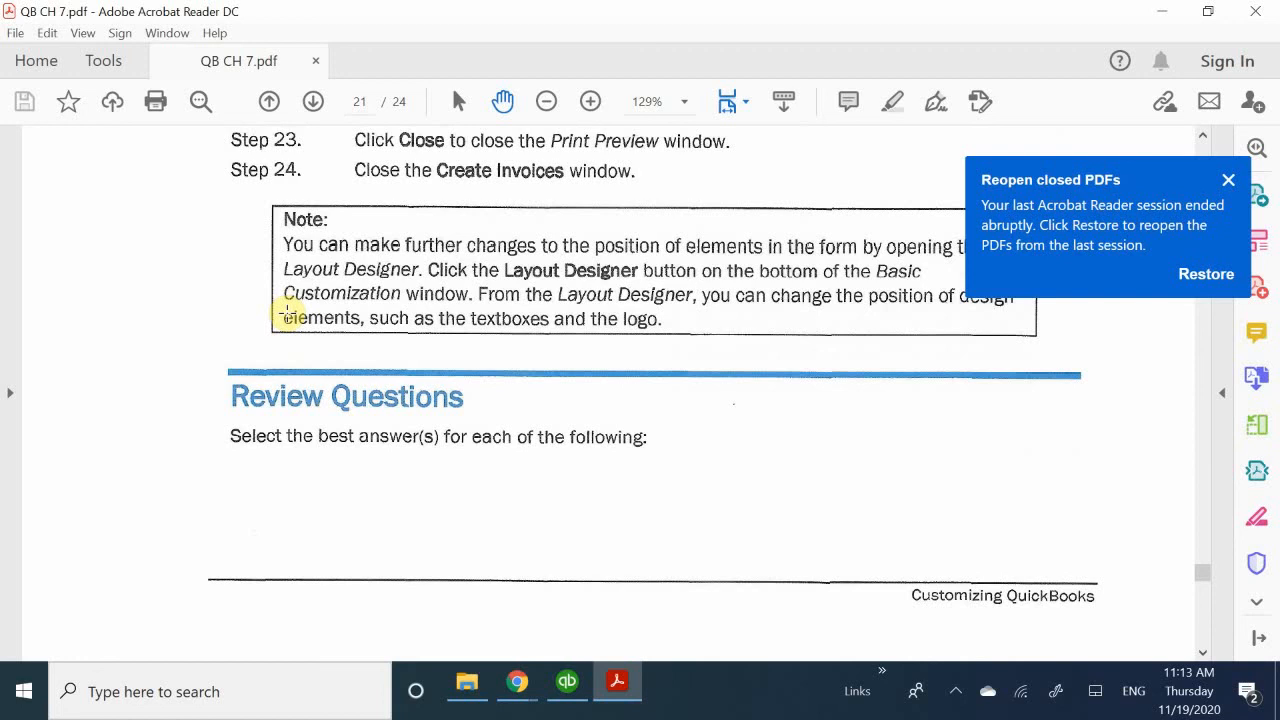
- Skim the chapter's review questions up to Customizing Problem 1 and go back to the Review Questions heading
scroll(287, 313, "down", 10)
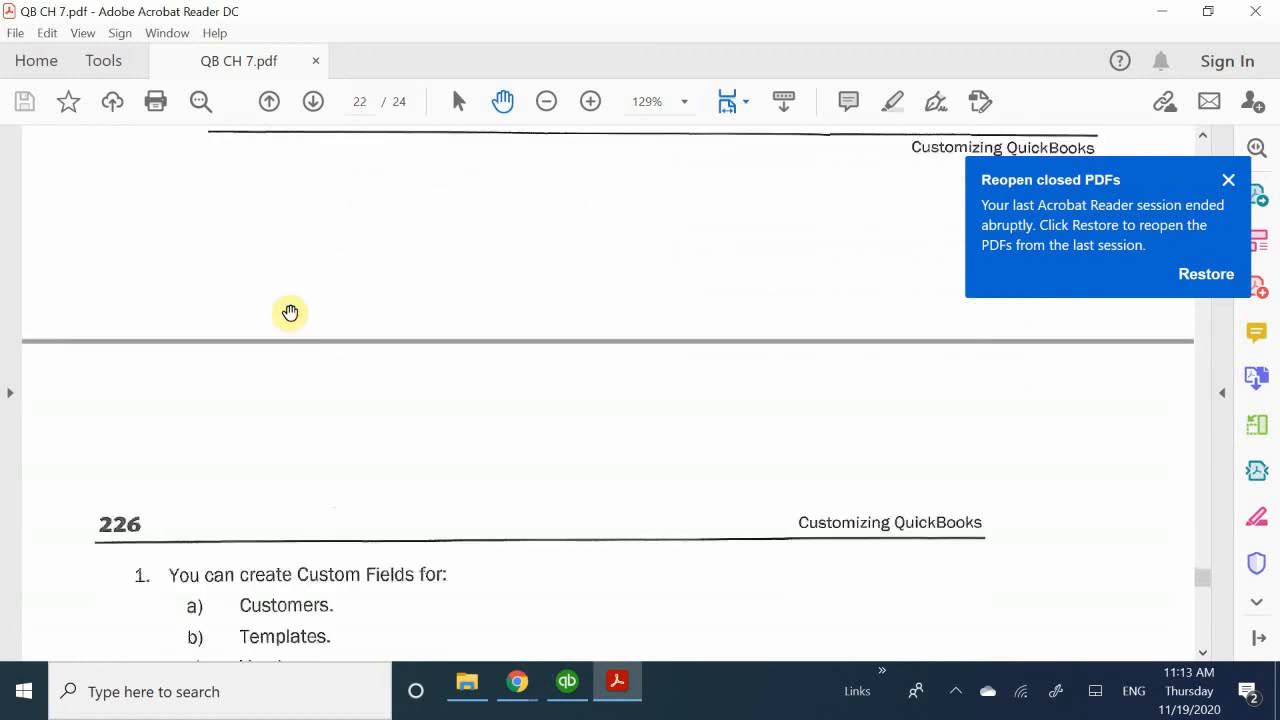
scroll(290, 313, "down", 1)
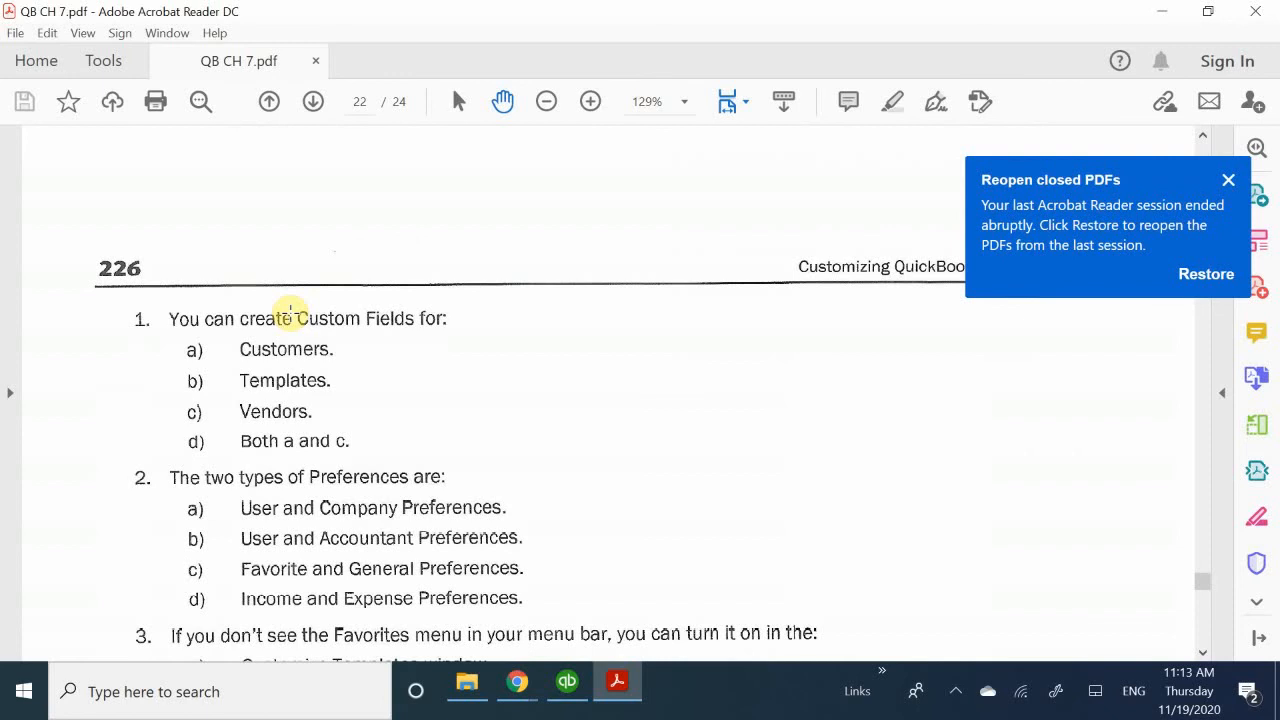
scroll(290, 313, "down", 5)
scroll(287, 330, "up", 3)
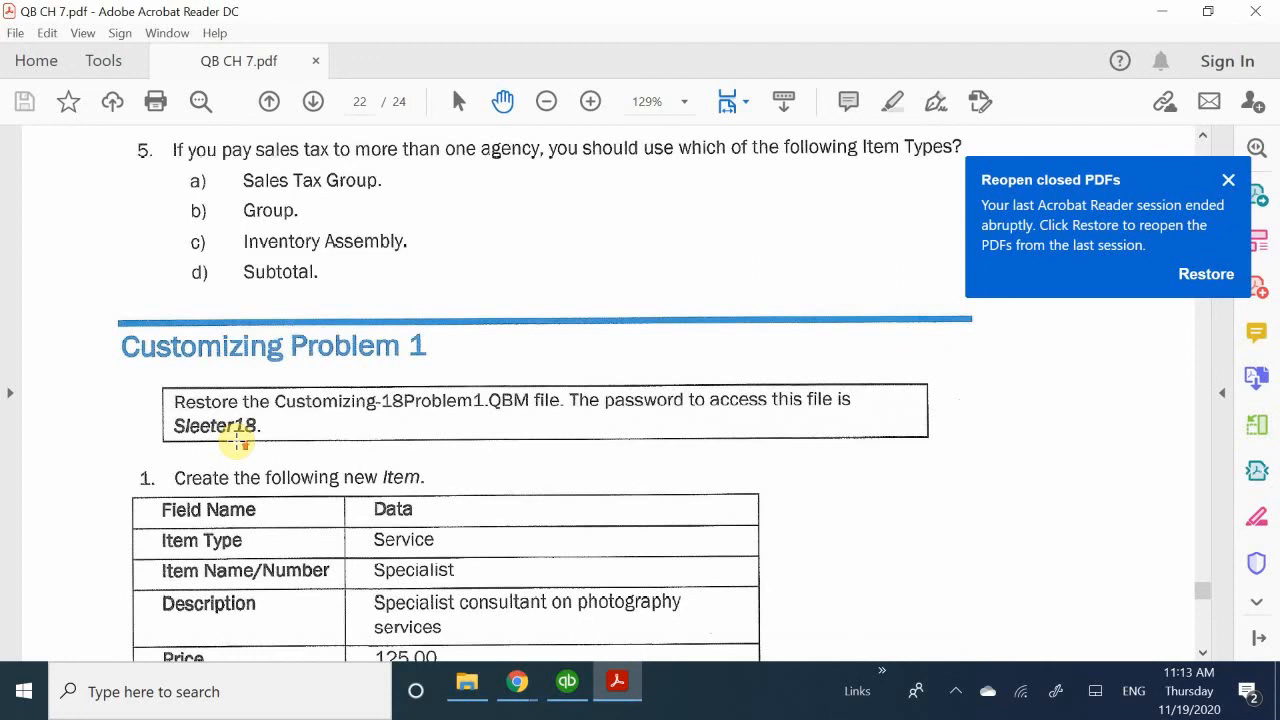
scroll(237, 441, "up", 6)
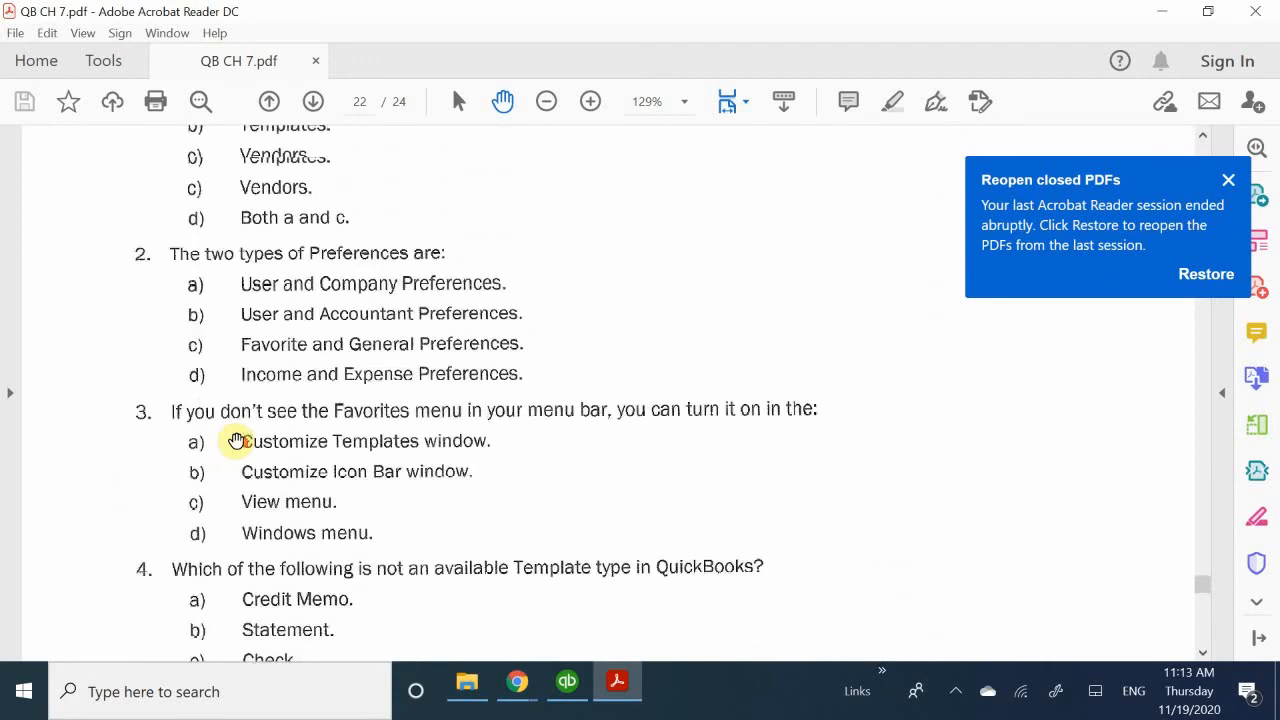
scroll(237, 441, "up", 6)
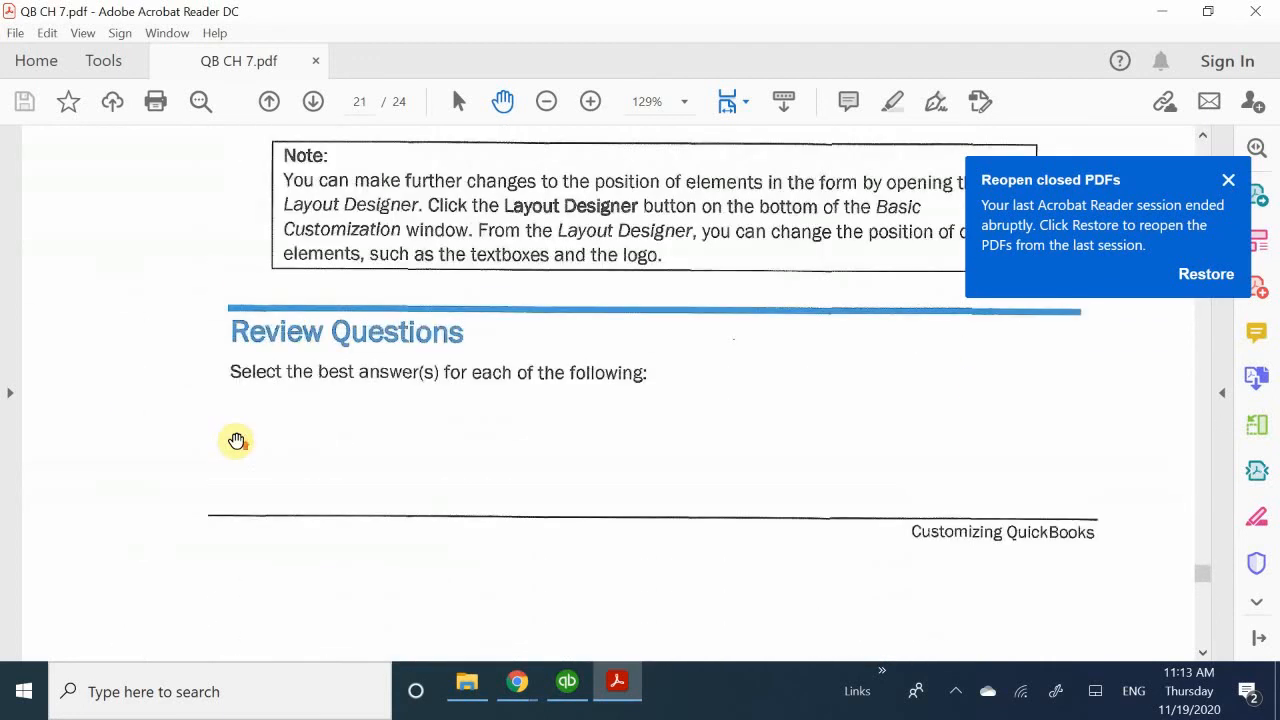
scroll(237, 441, "up", 2)
scroll(237, 441, "down", 4)
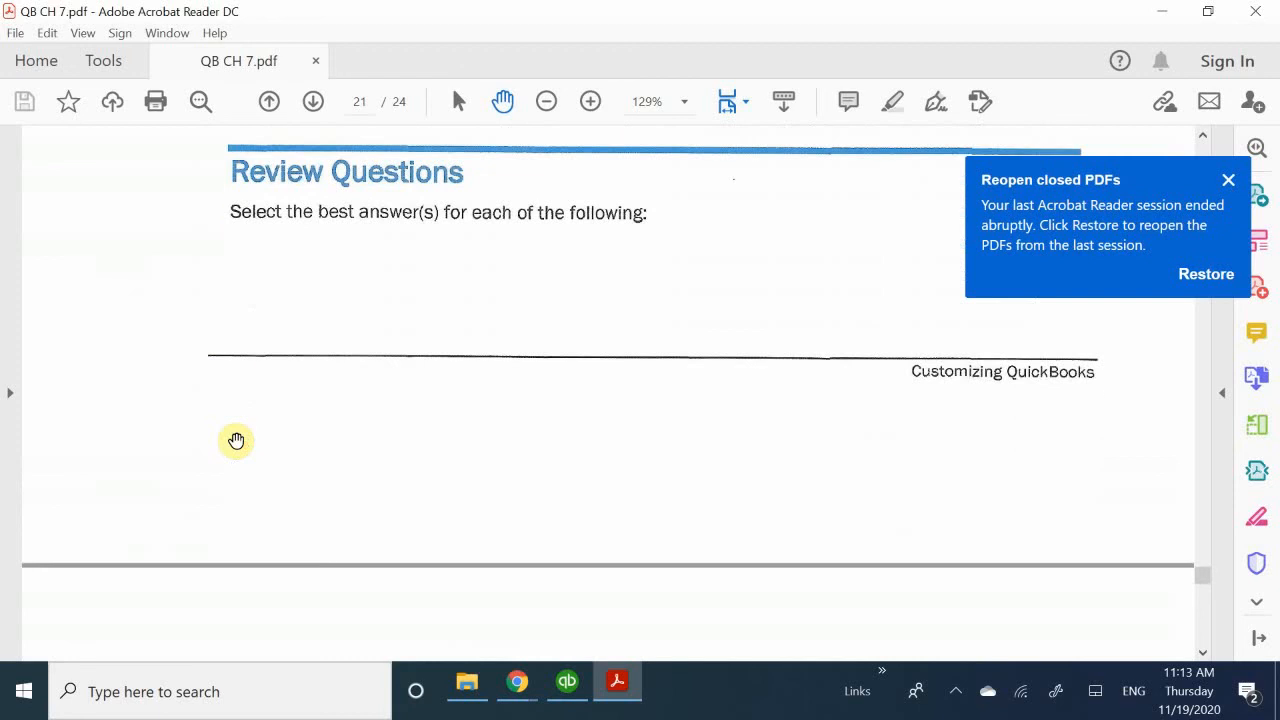
scroll(237, 441, "down", 4)
scroll(237, 441, "up", 8)
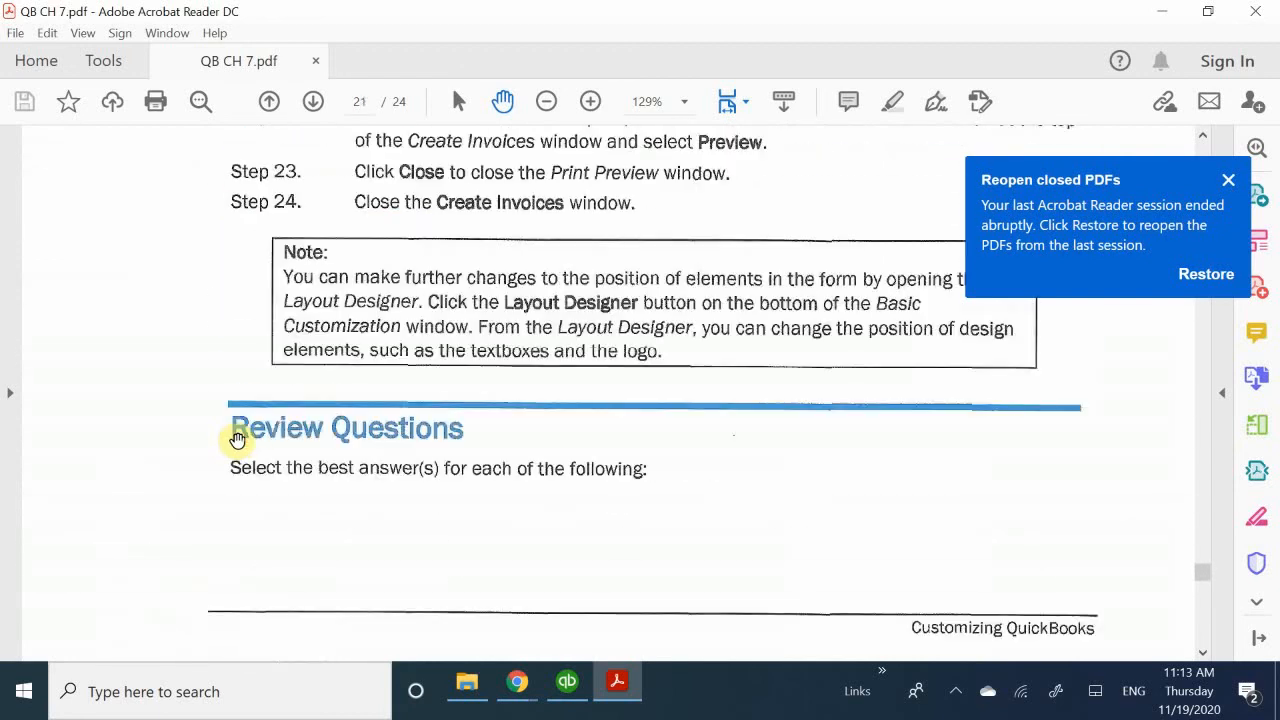
- Read review questions 1 to 3 on custom fields, types of preferences and turning on the Favorites menu
scroll(247, 435, "down", 7)
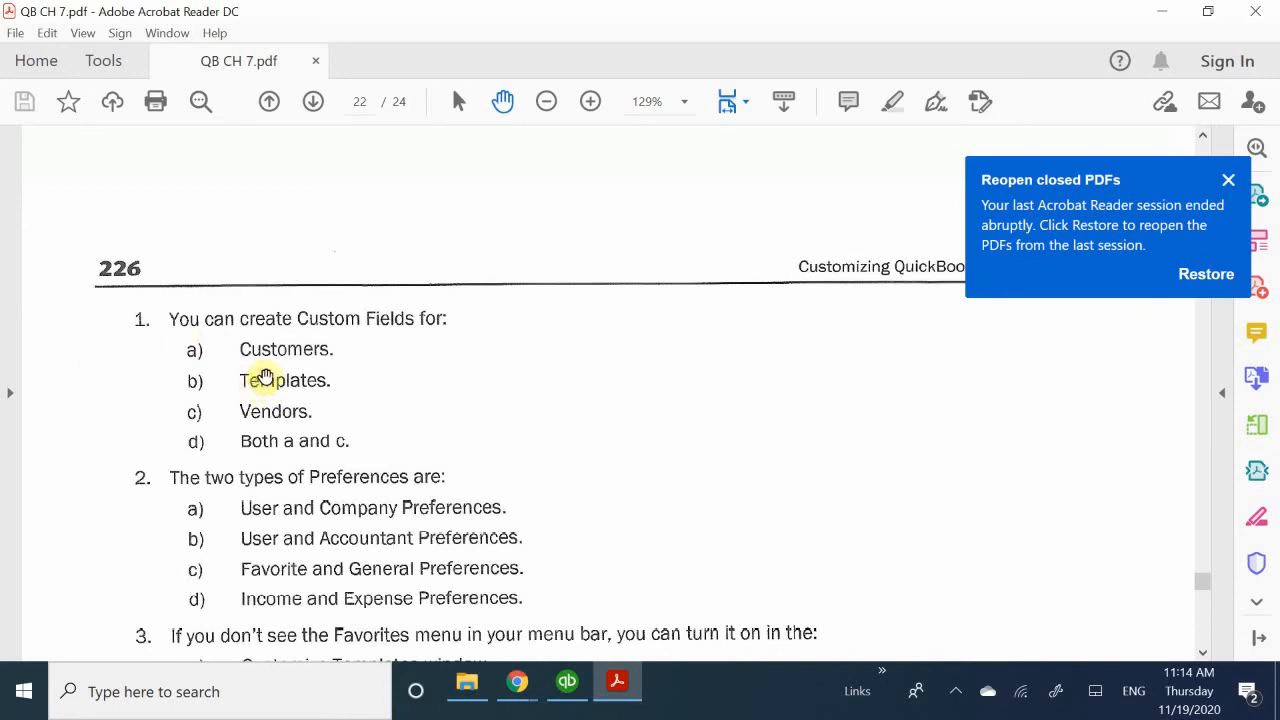
scroll(265, 377, "down", 3)
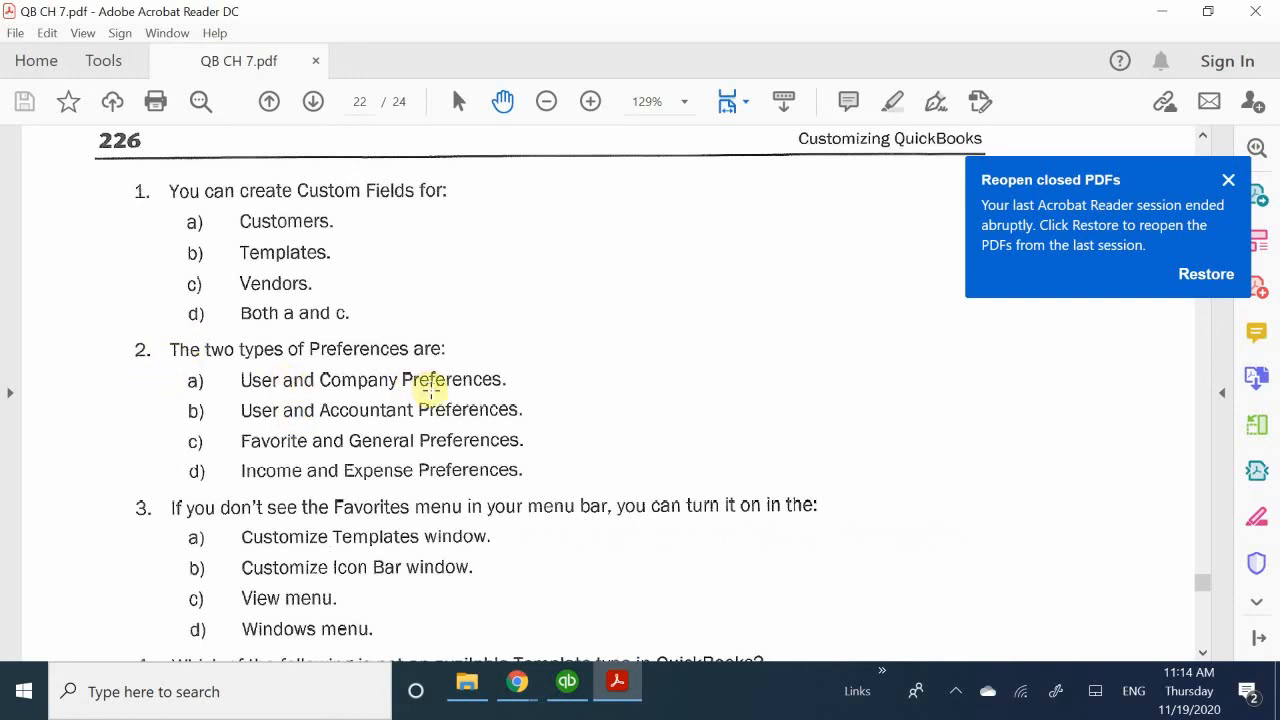
scroll(140, 396, "down", 3)
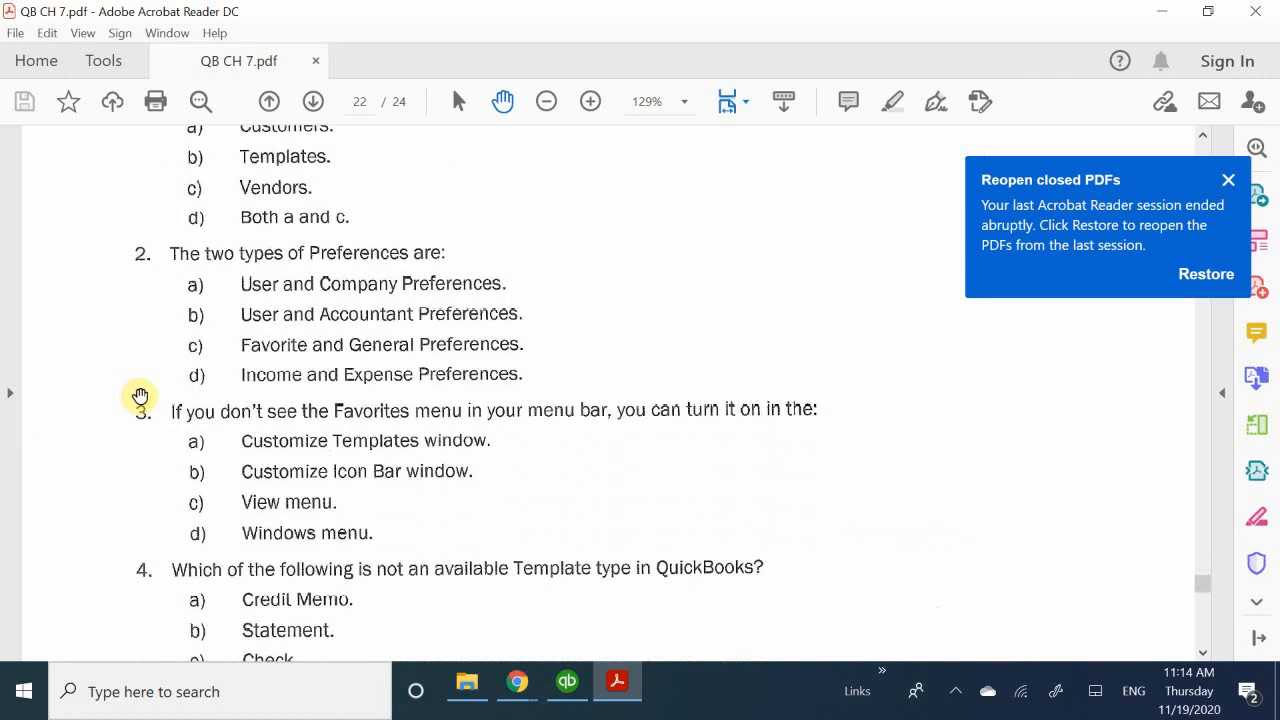
scroll(137, 451, "down", 1)
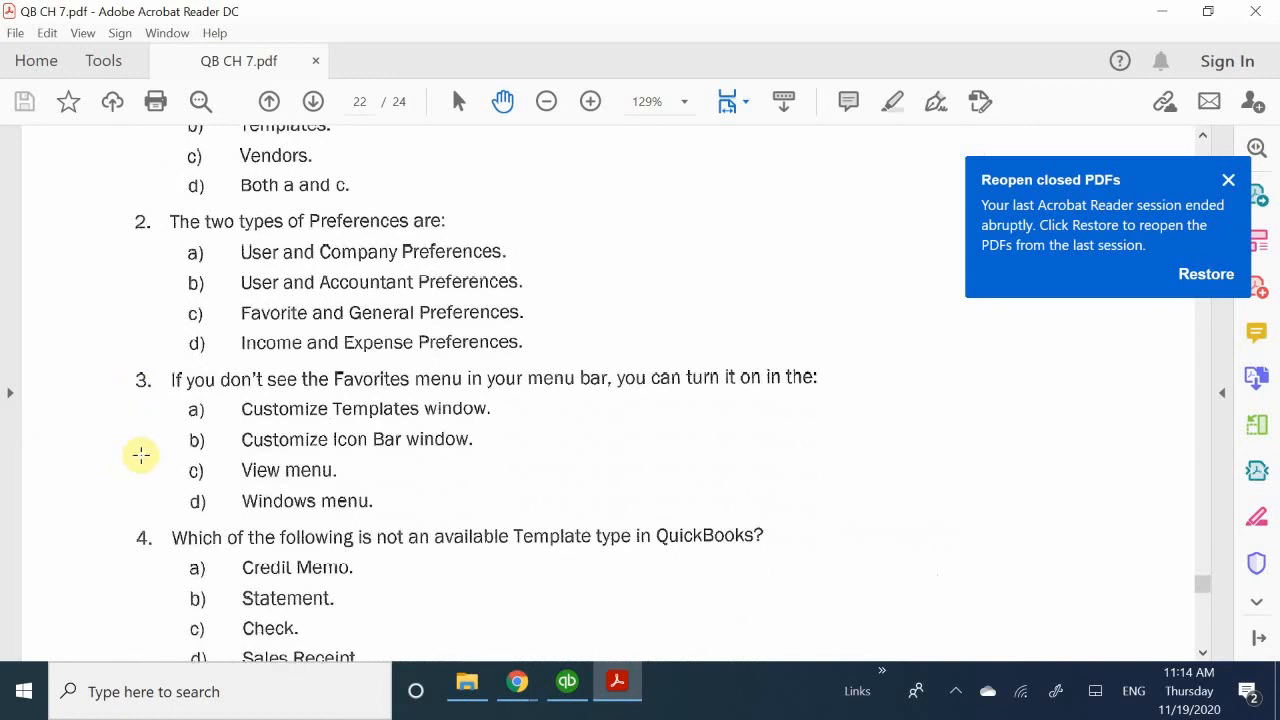
scroll(141, 455, "down", 1)
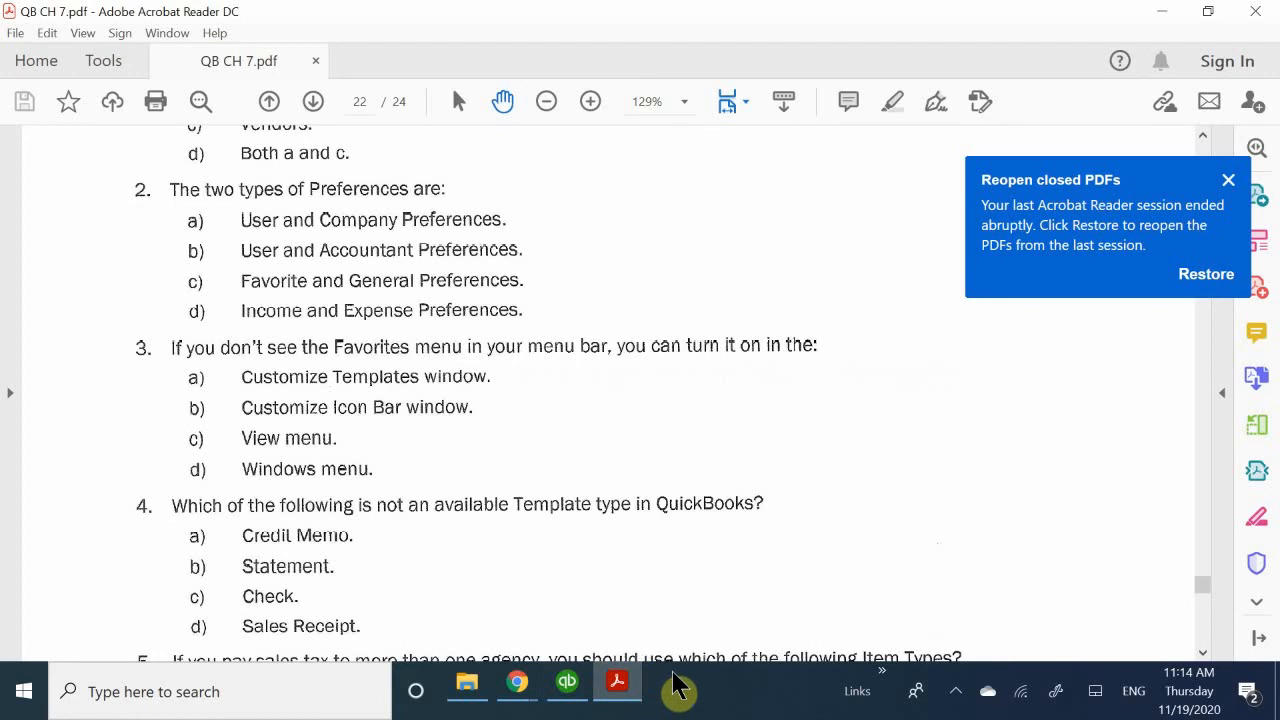
- Switch to QuickBooks and check where the Favorites Menu option is offered among the view options
left_click(570, 686)
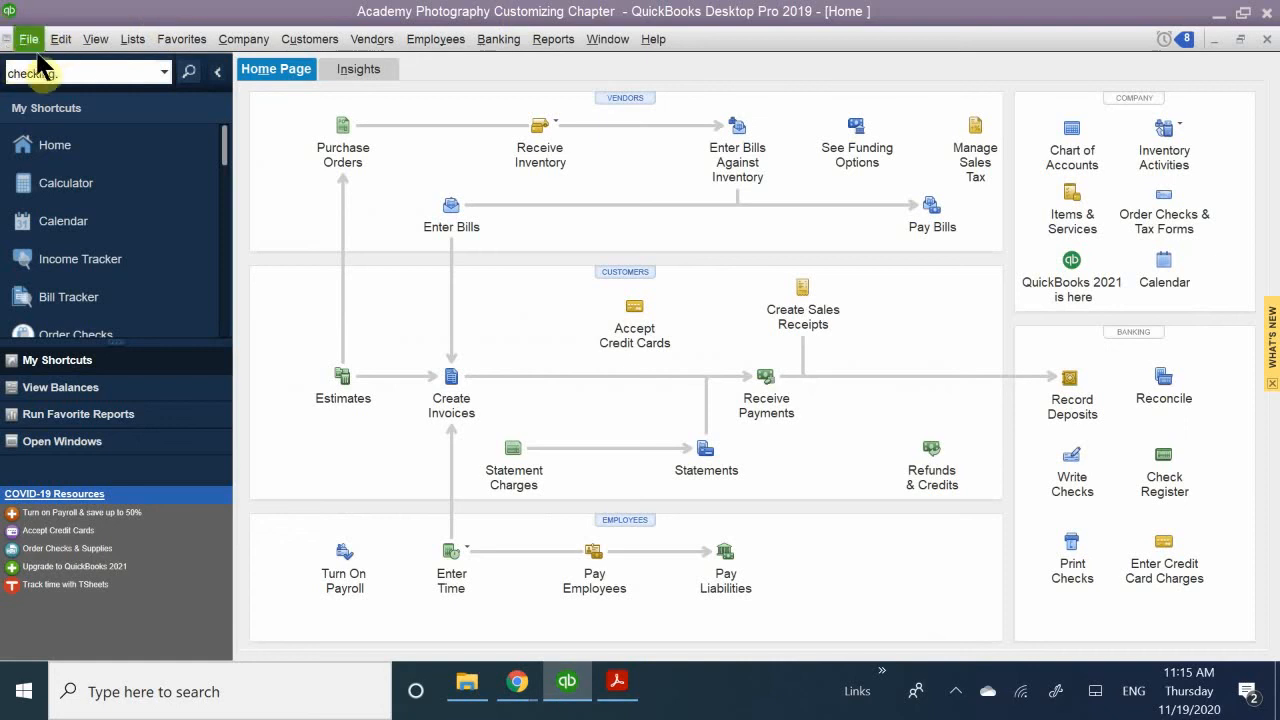
left_click(97, 40)
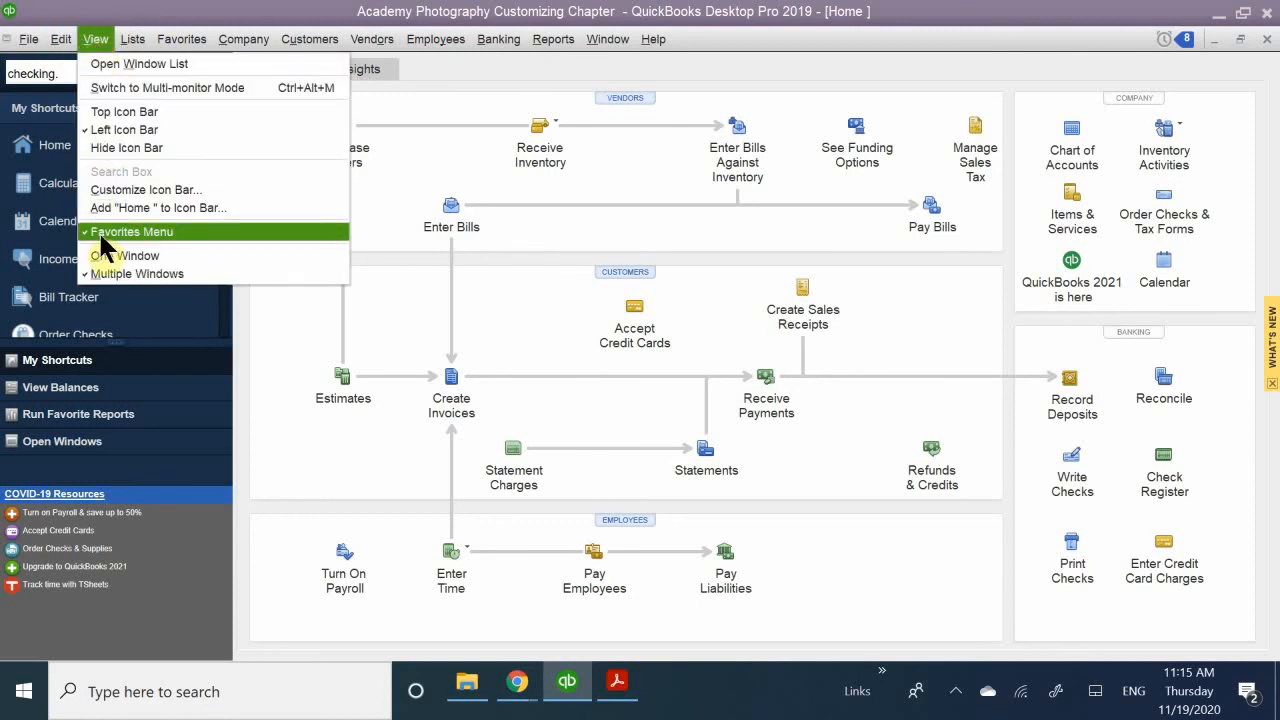
- Return to QB CH 7.pdf and read review questions 4 and 5 on template types and sales tax item types
left_click(617, 681)
scroll(578, 329, "down", 2)
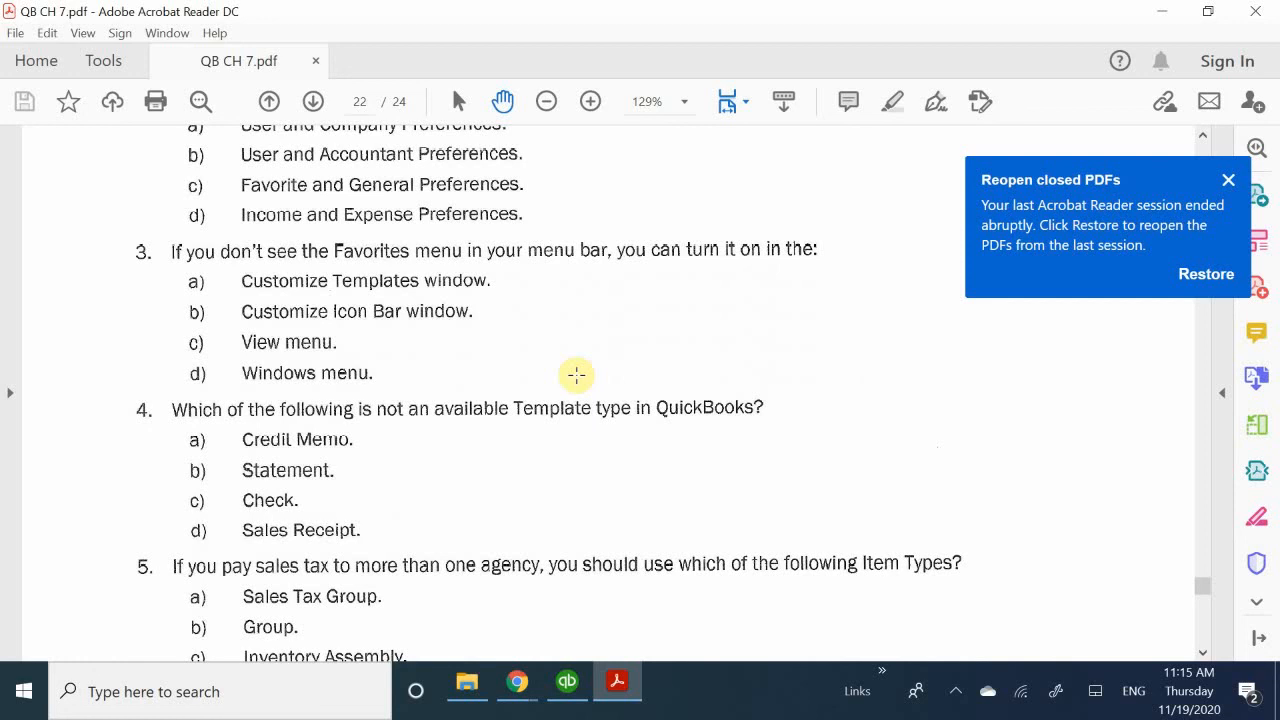
scroll(714, 338, "down", 1)
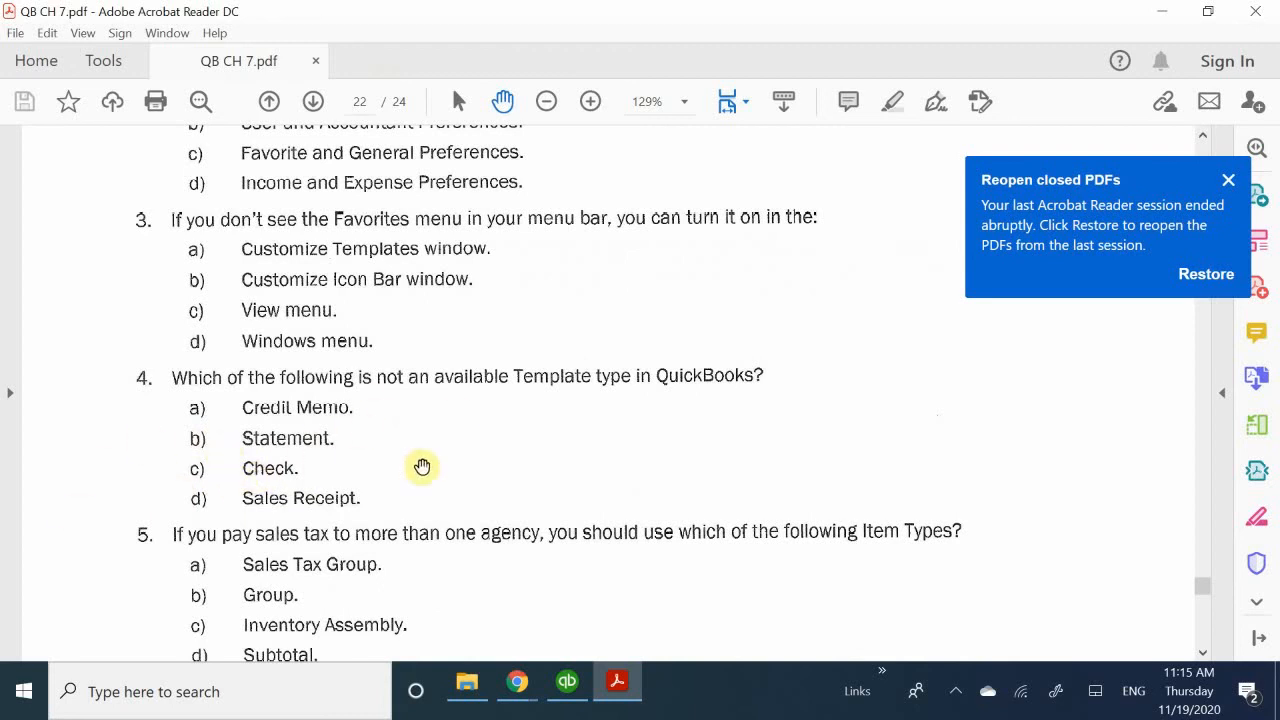
scroll(508, 451, "down", 1)
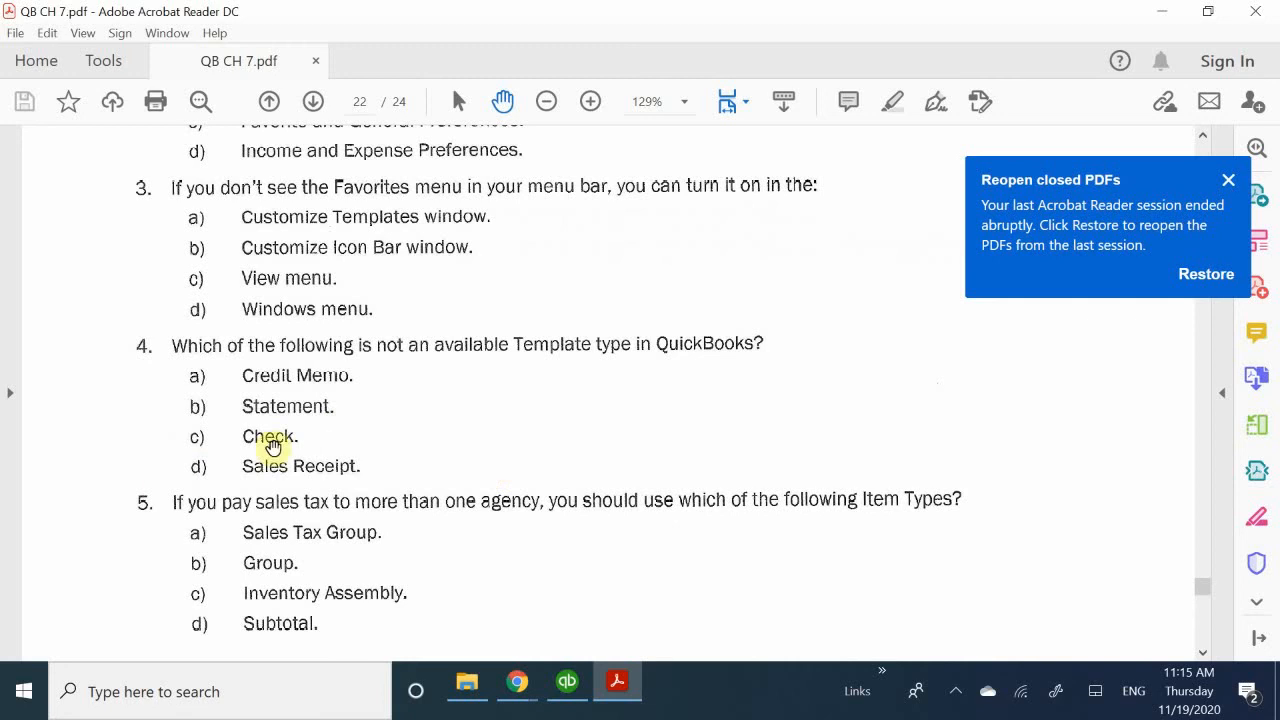
scroll(55, 476, "down", 3)
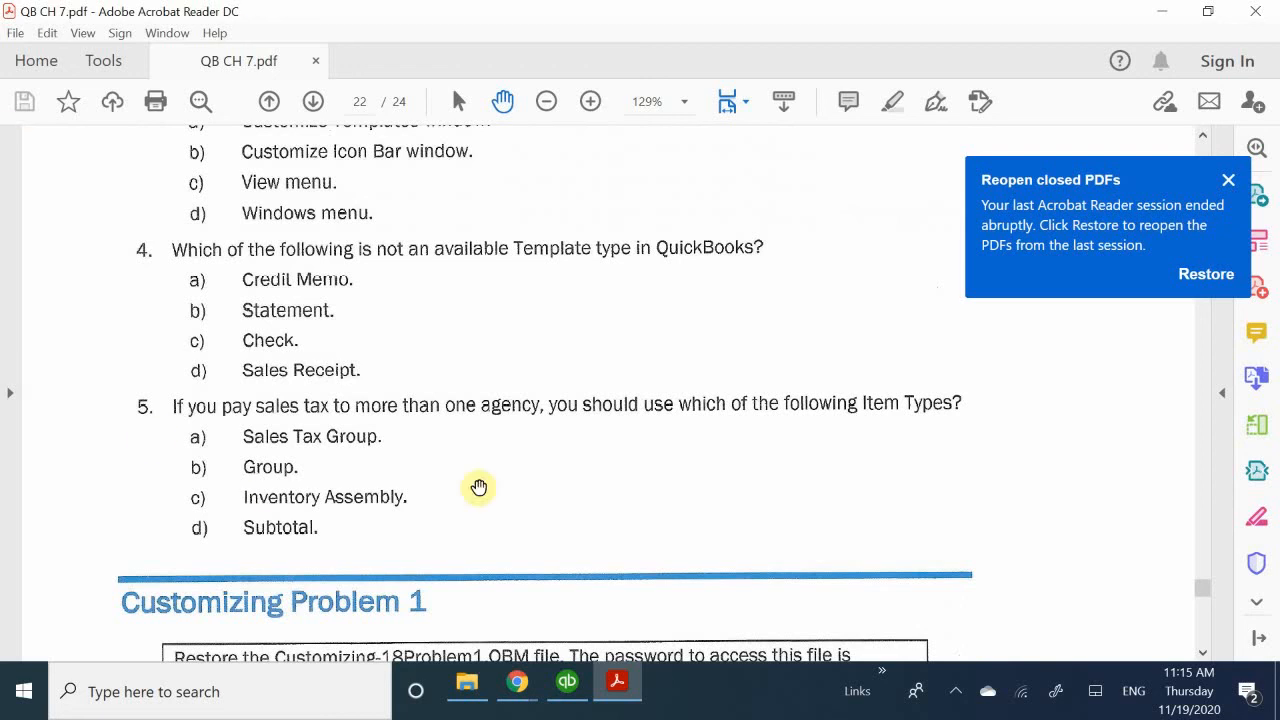
left_click(955, 691)
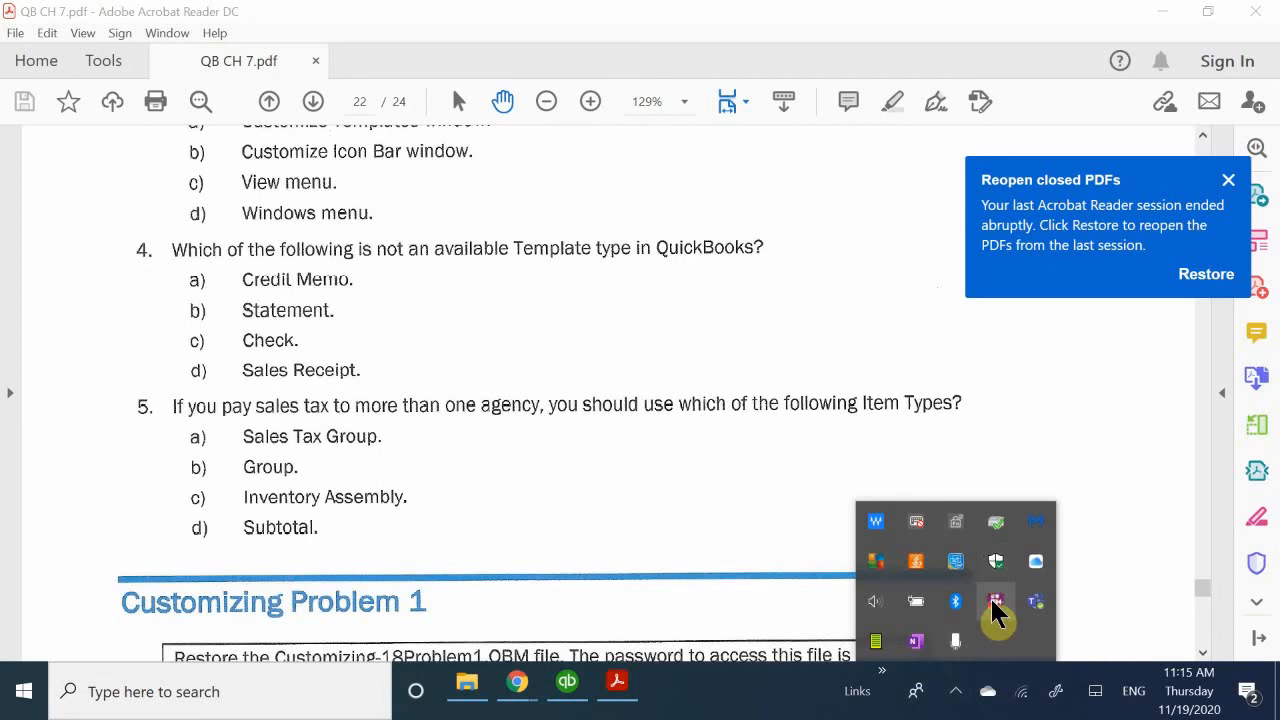